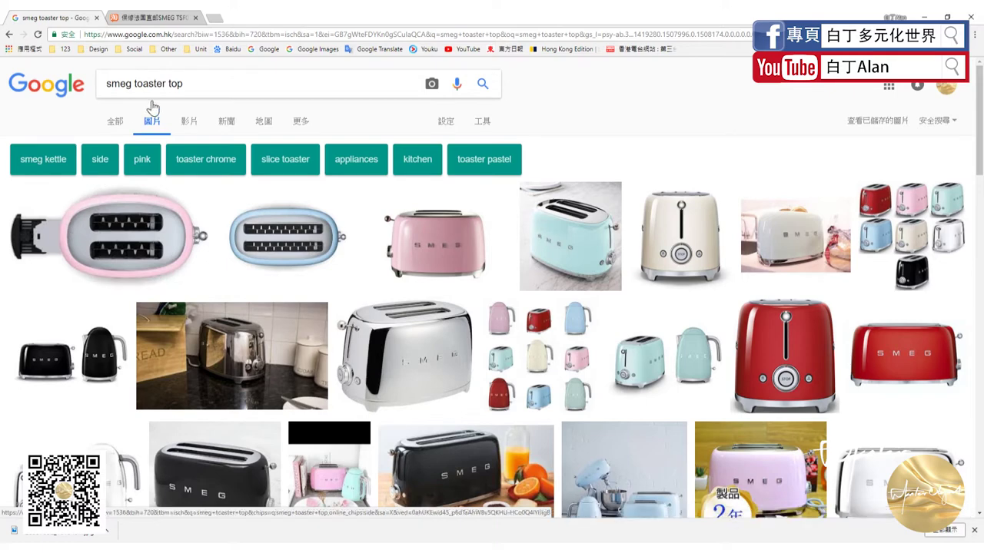
Search Google Images for 'smeg toaster' and open the red Smeg toaster's larger preview
left_click_drag(183, 83, 176, 83)
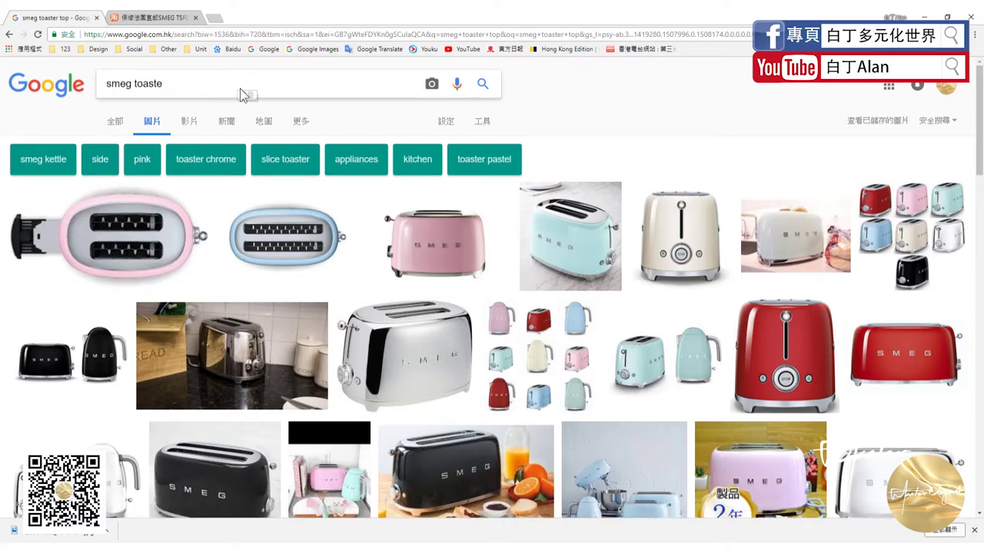
key("Return")
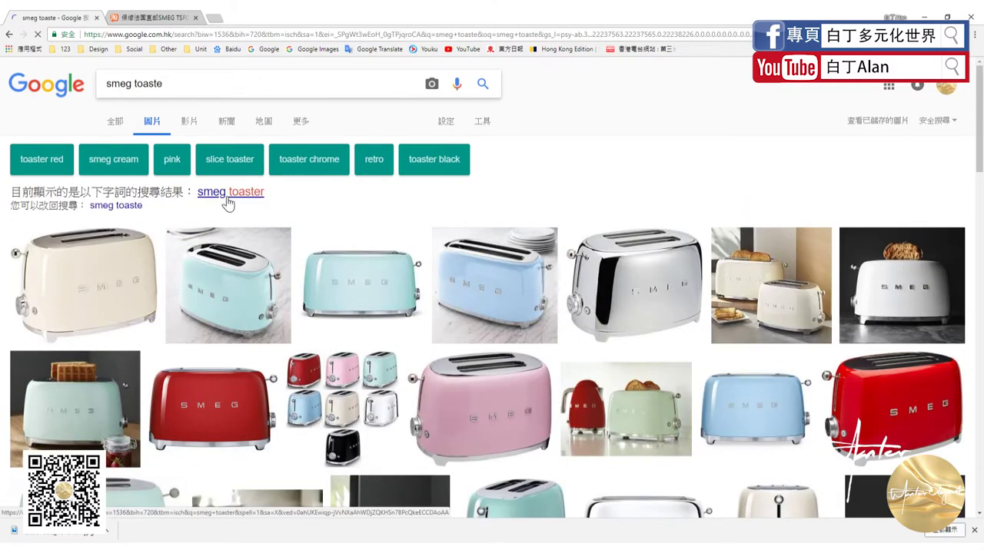
scroll(230, 192, "down", 1)
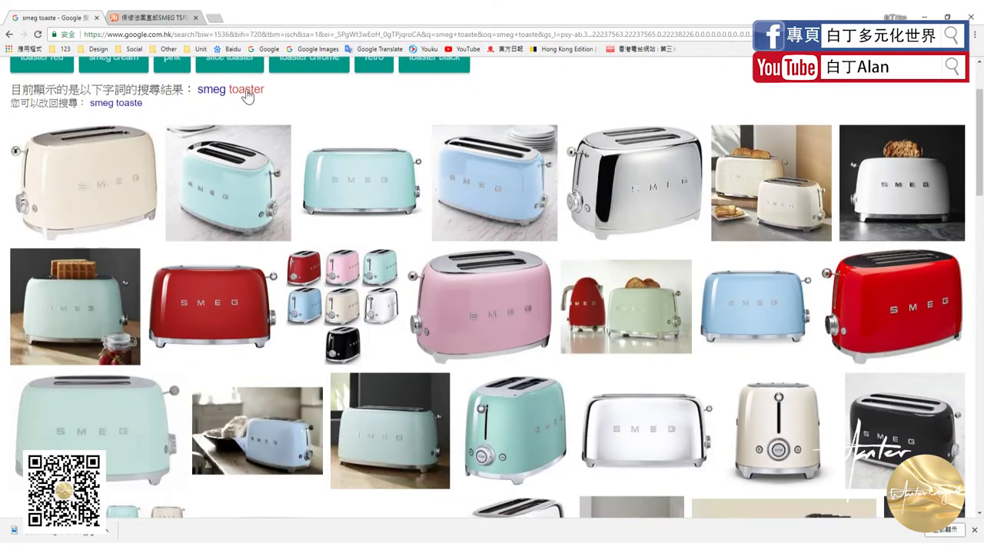
left_click(248, 96)
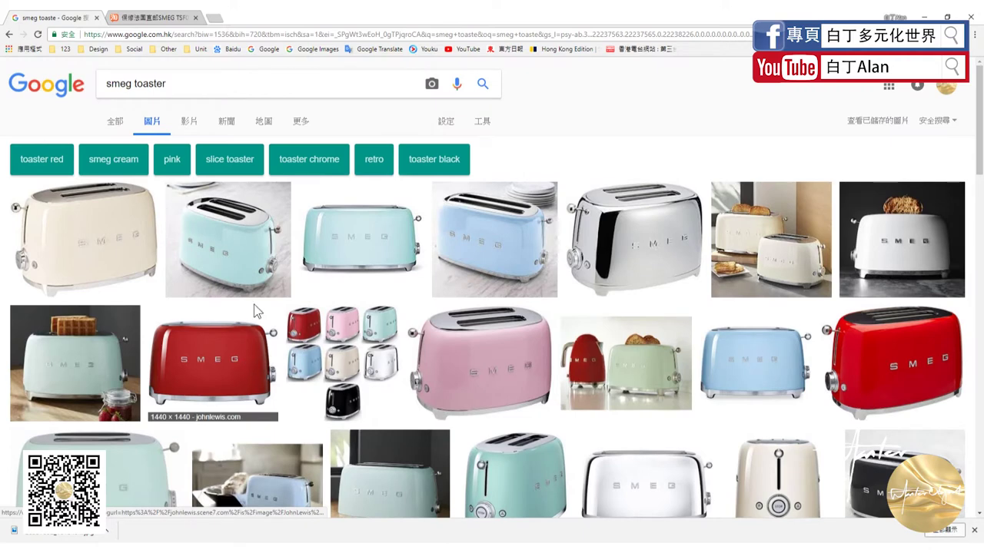
left_click(231, 365)
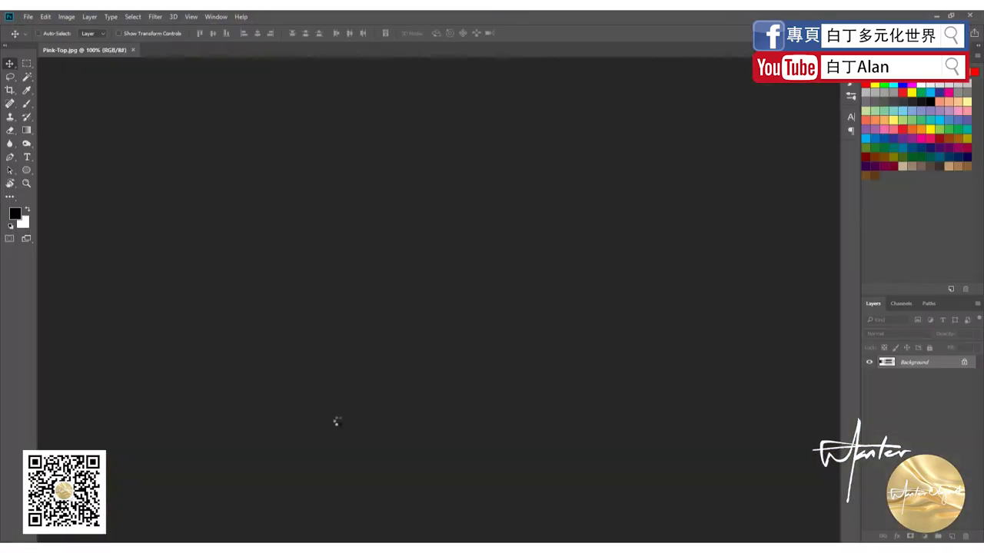
Crop the top-view photo to the toaster body, trimming off the cord reel and knob
key("c")
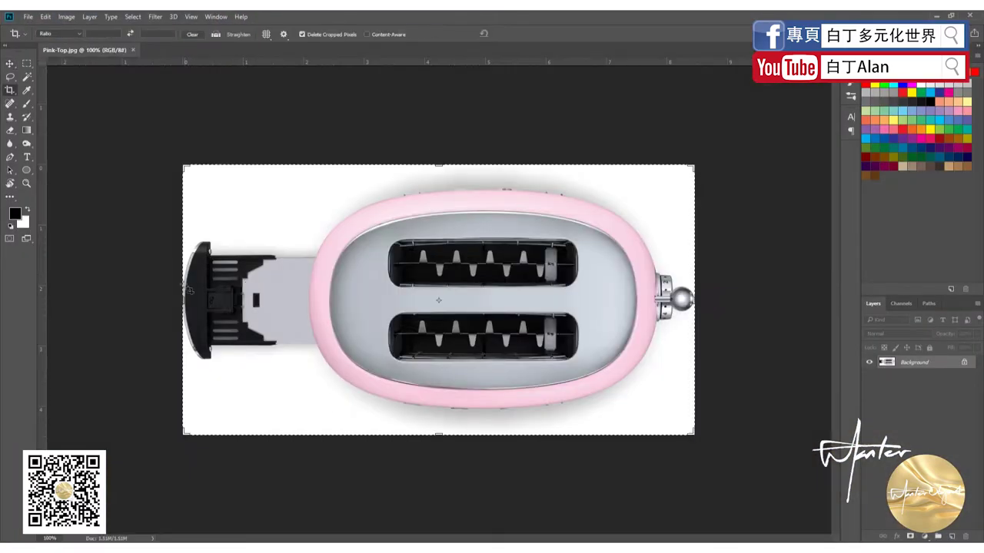
left_click_drag(177, 301, 246, 289)
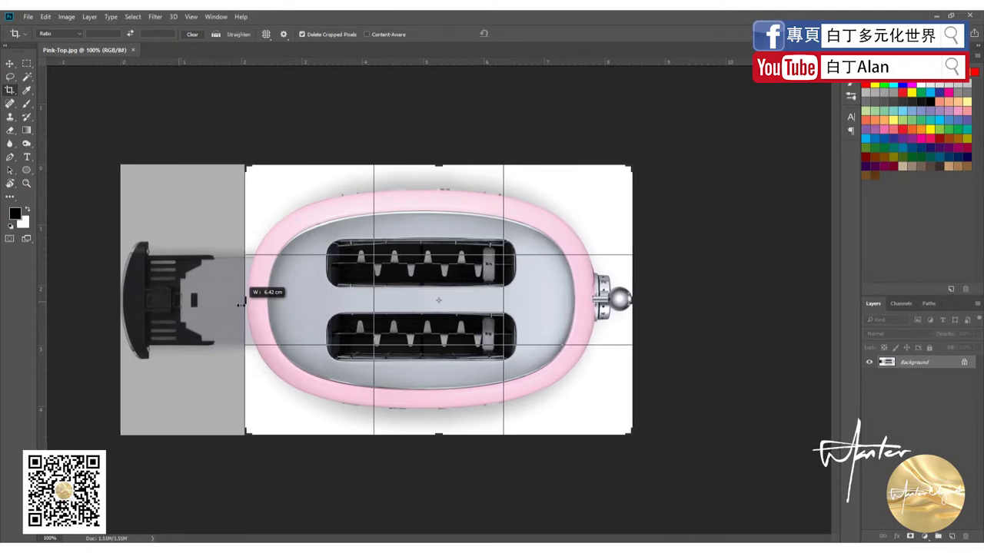
left_click_drag(449, 170, 443, 177)
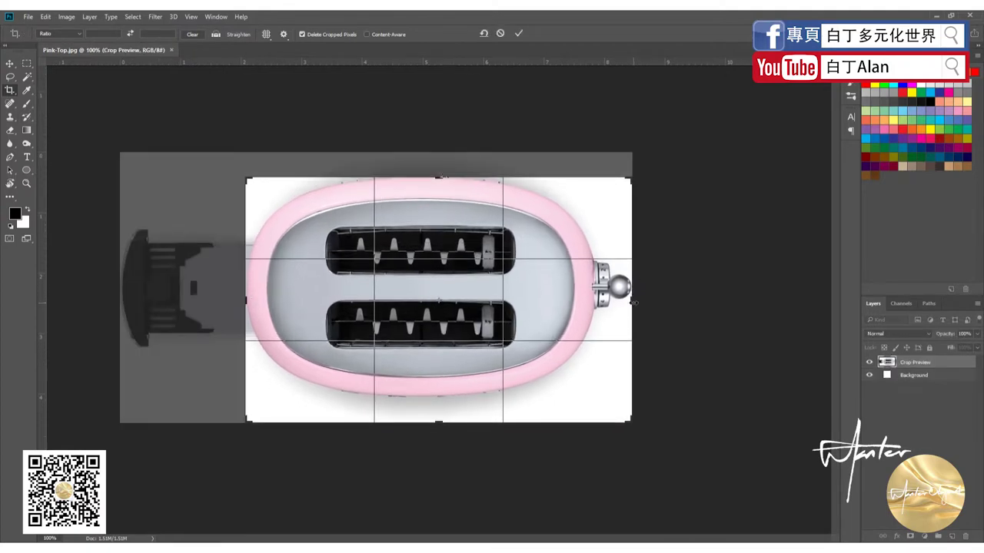
left_click_drag(632, 302, 619, 292)
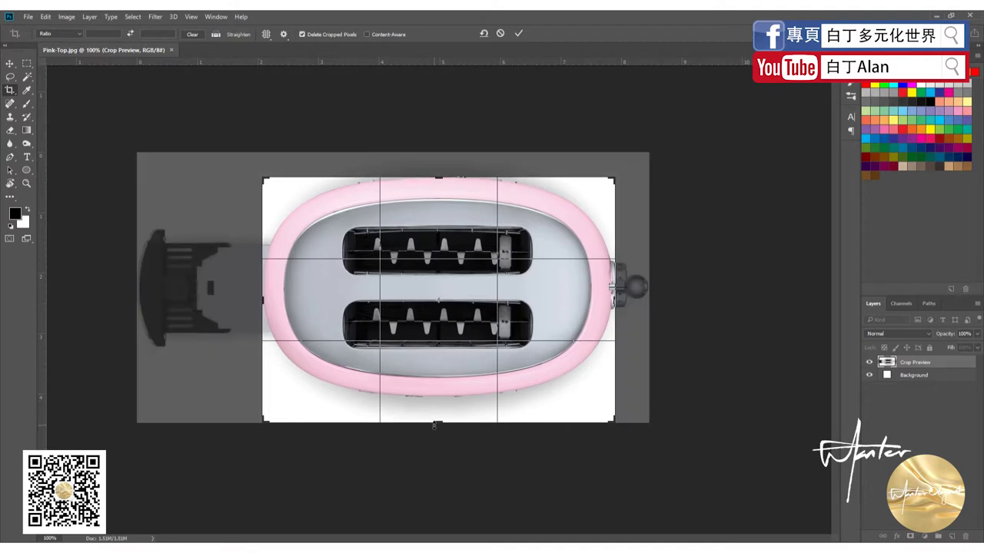
left_click_drag(435, 425, 446, 407)
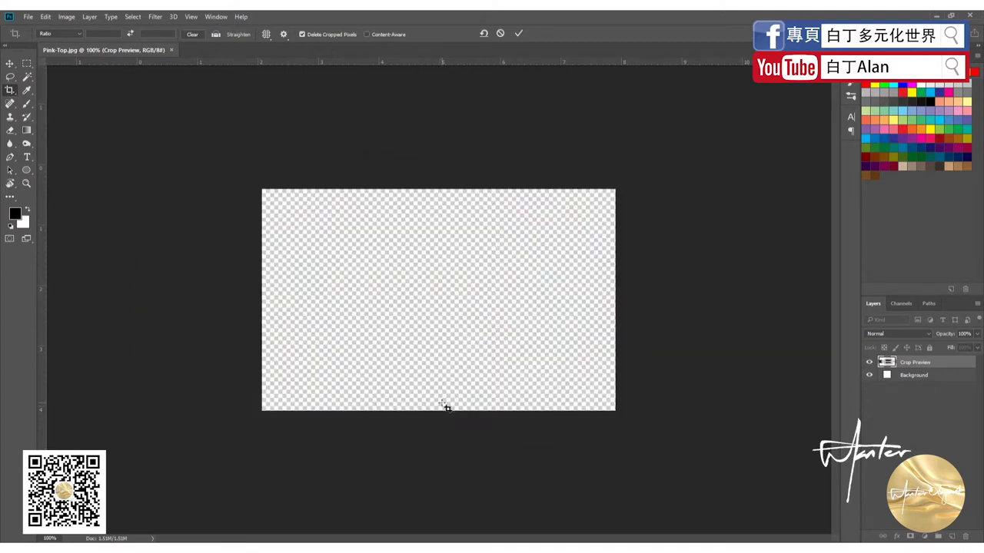
key("Return")
Save the cropped image as Pink-Top1 JPEG and close it
key("ctrl+shift+s")
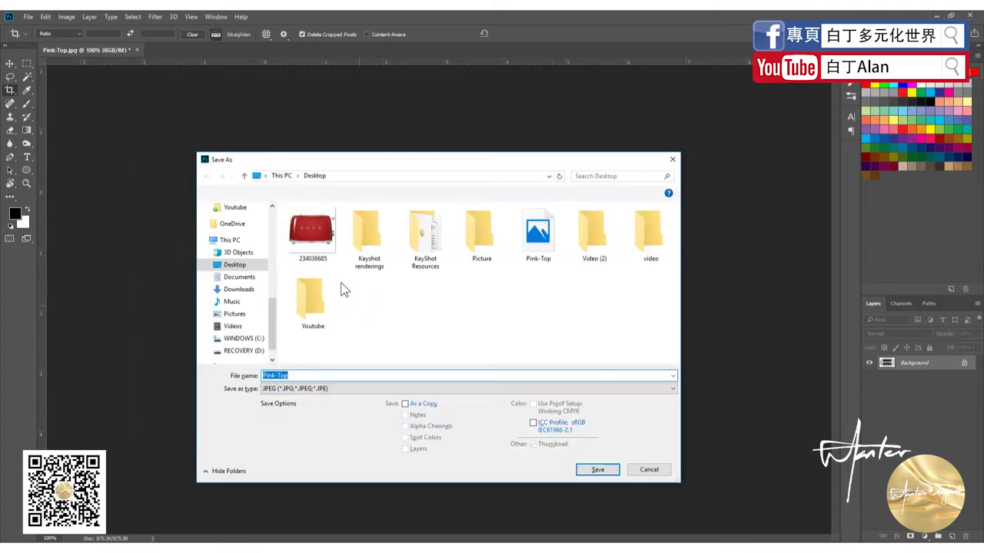
left_click(597, 469)
left_click(546, 158)
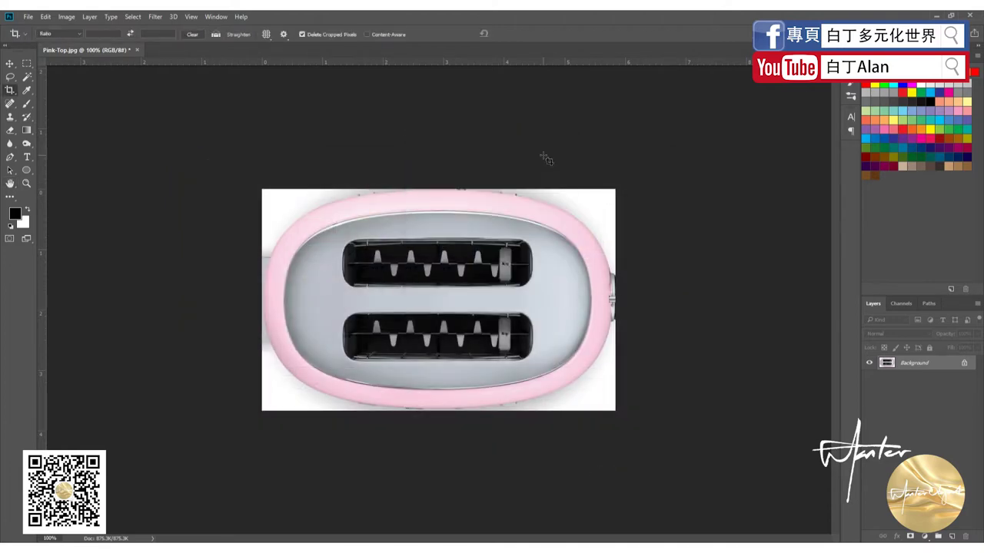
left_click(136, 50)
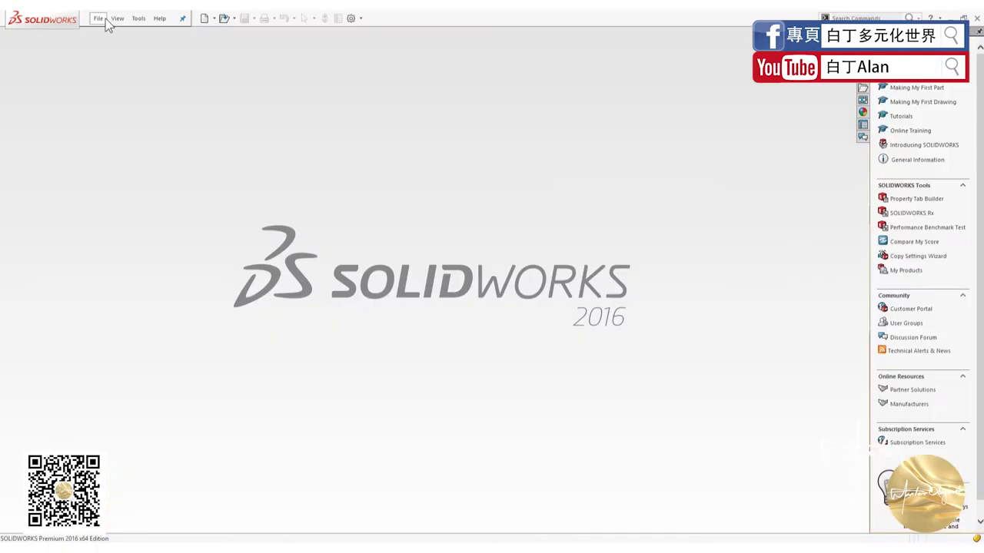
Create a new part and start a sketch on the Top Plane, viewed normal to it
left_click(106, 19)
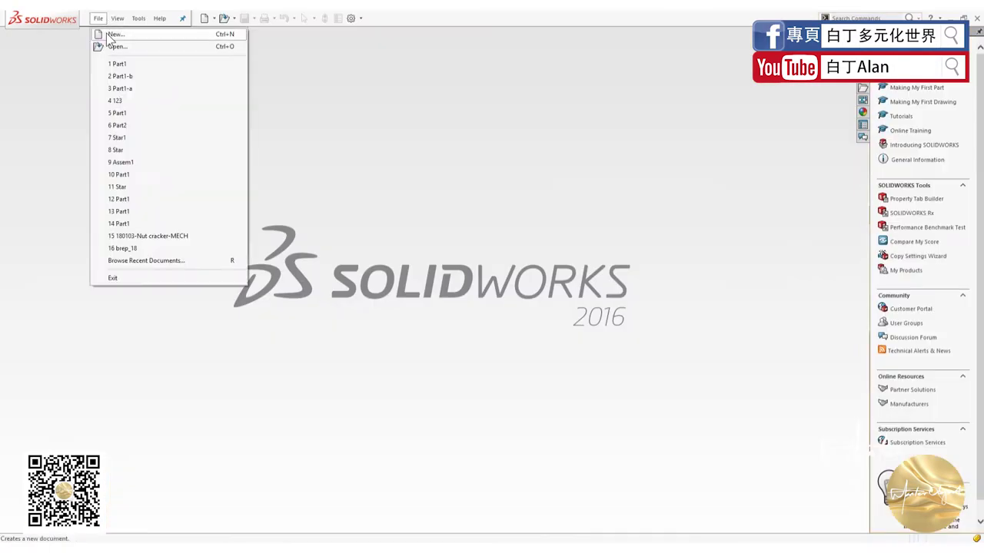
left_click(109, 34)
left_click(453, 396)
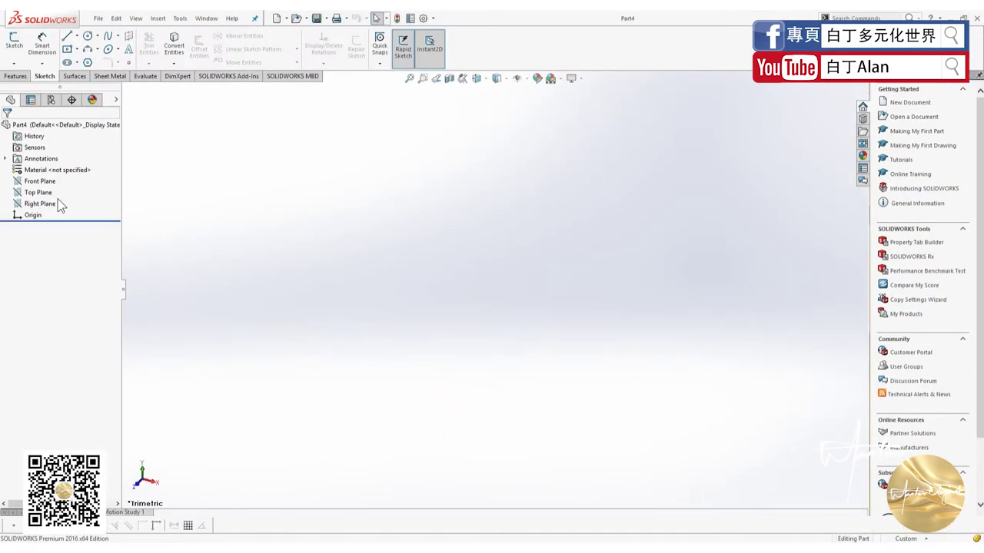
left_click(45, 194)
key("ctrl+8")
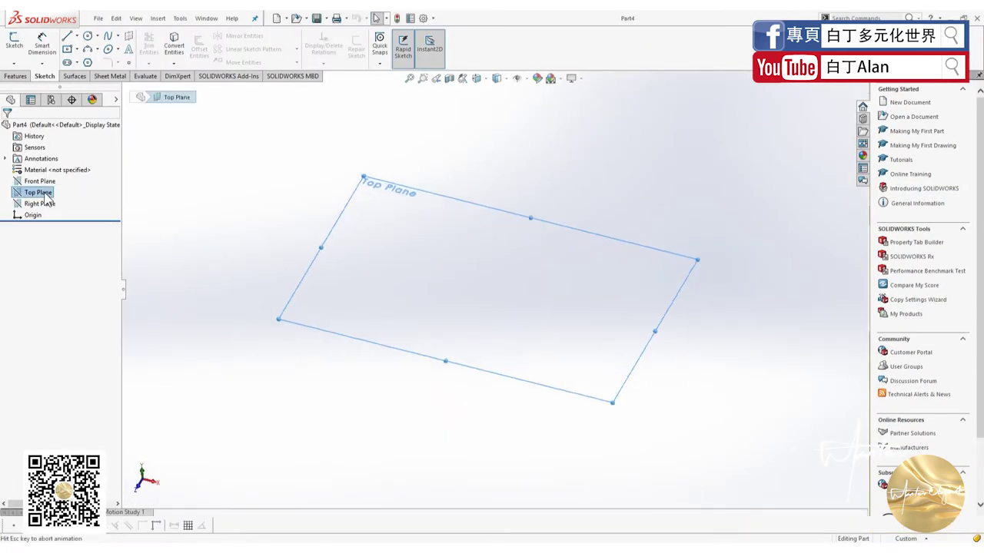
left_click(14, 43)
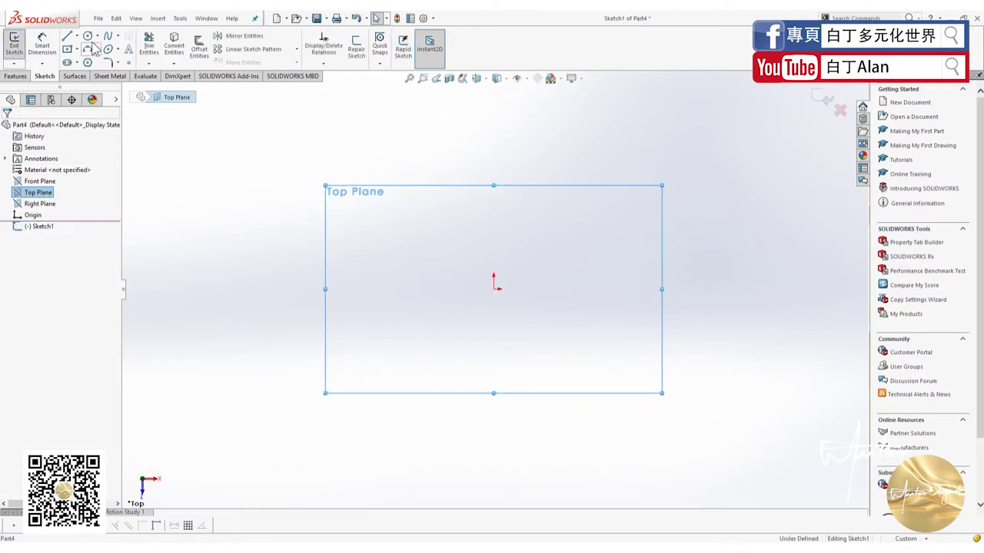
Launch the Sketch Picture command from the Tools menu's sketch tools
left_click(158, 18)
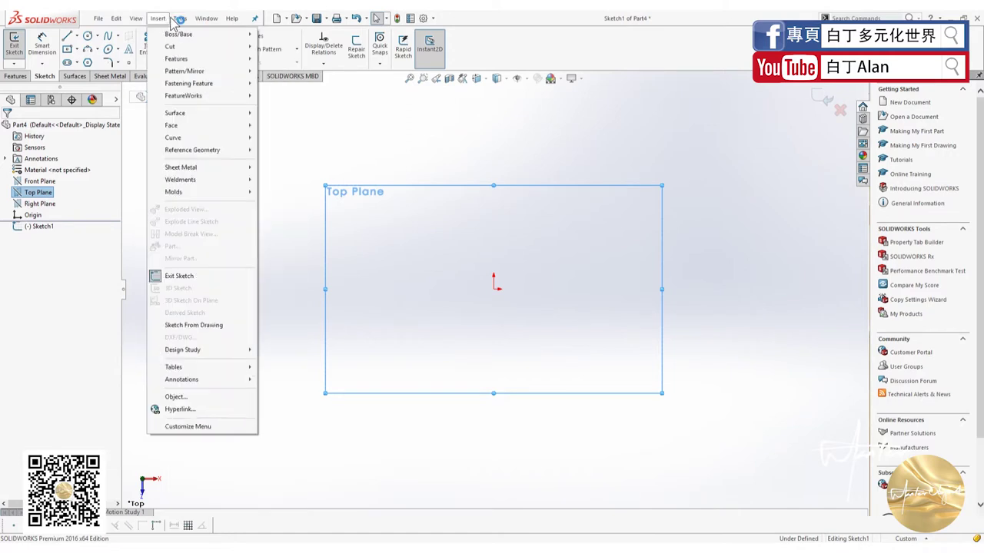
left_click(181, 18)
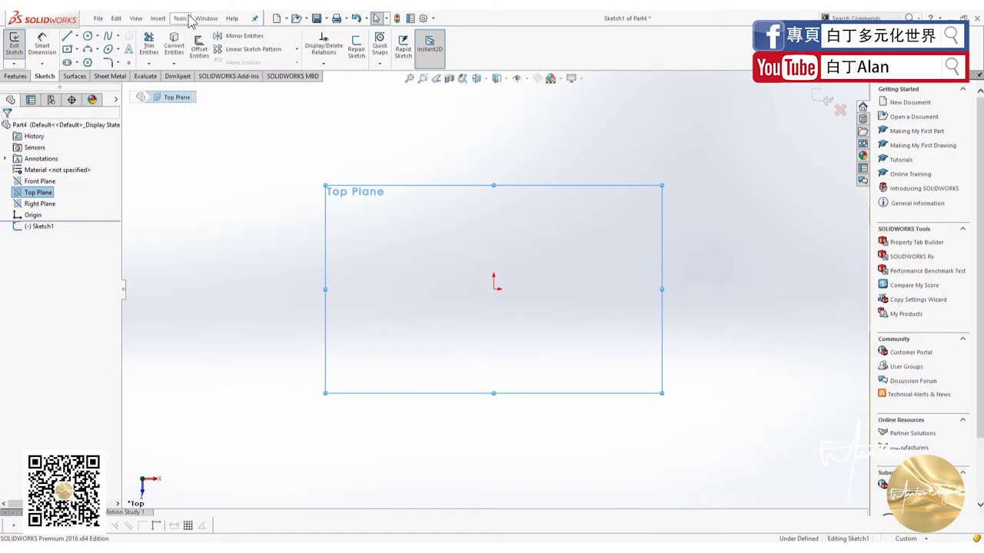
left_click(187, 19)
left_click(185, 19)
left_click(183, 22)
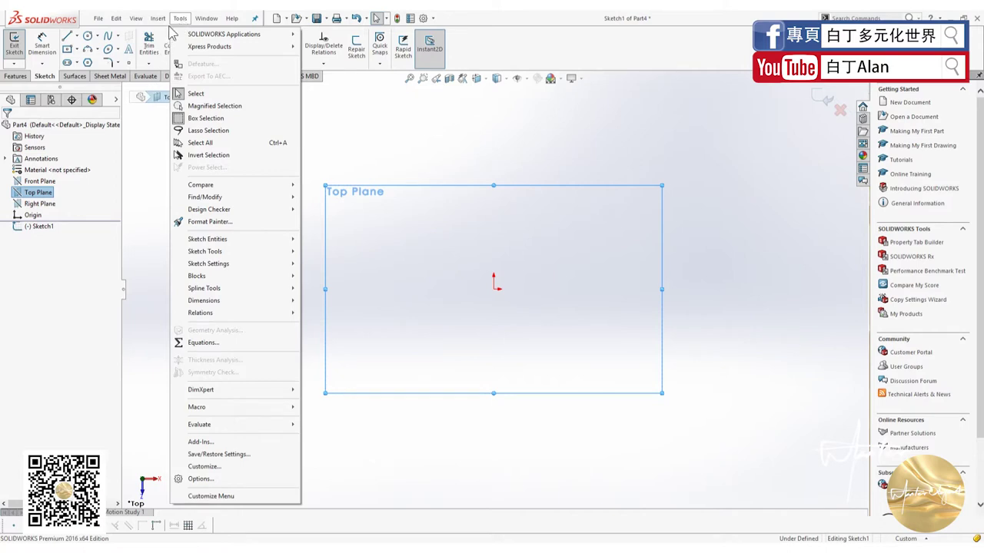
left_click(177, 20)
left_click(179, 21)
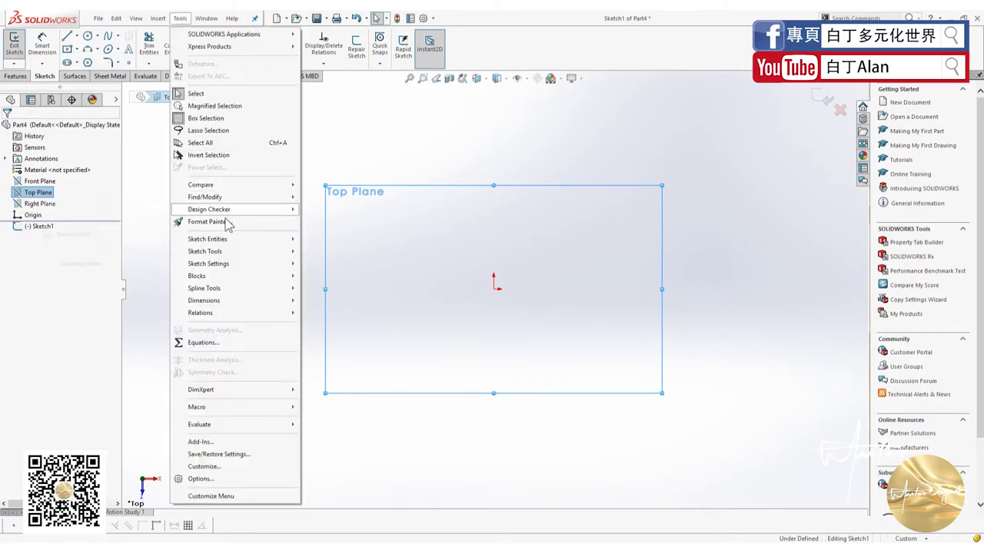
mouse_move(205, 251)
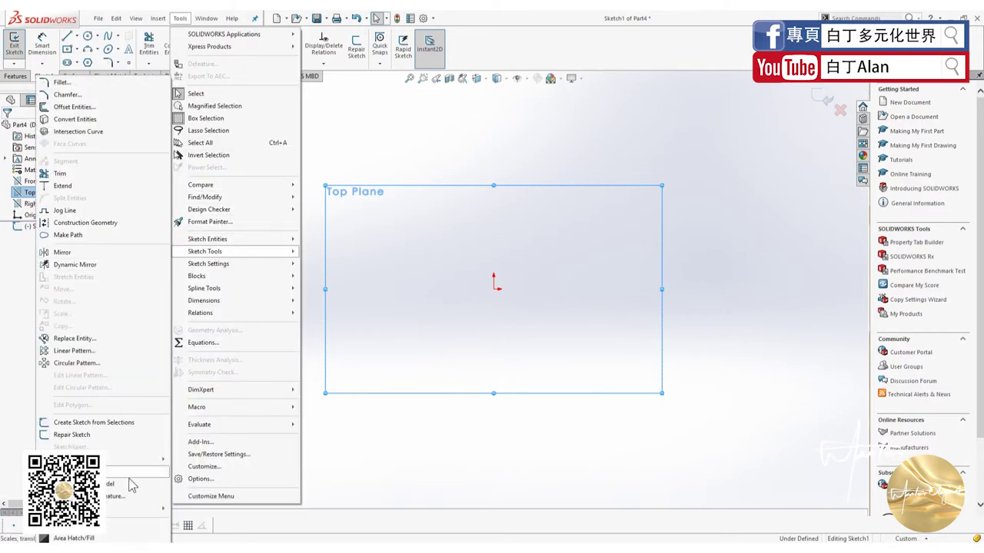
left_click(121, 530)
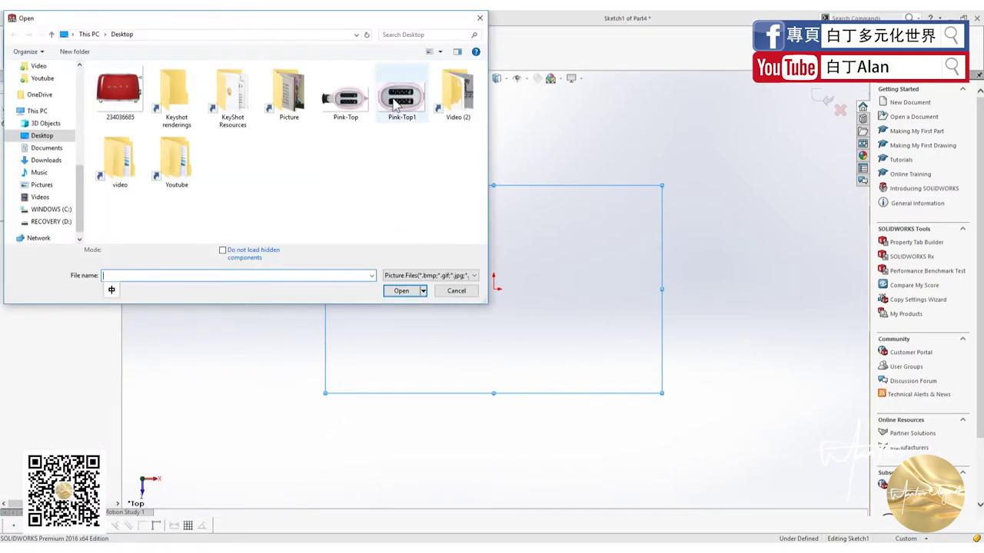
Insert Pink-Top1 as the sketch picture, zoom in, then switch to the Taobao toaster page
double_click(400, 100)
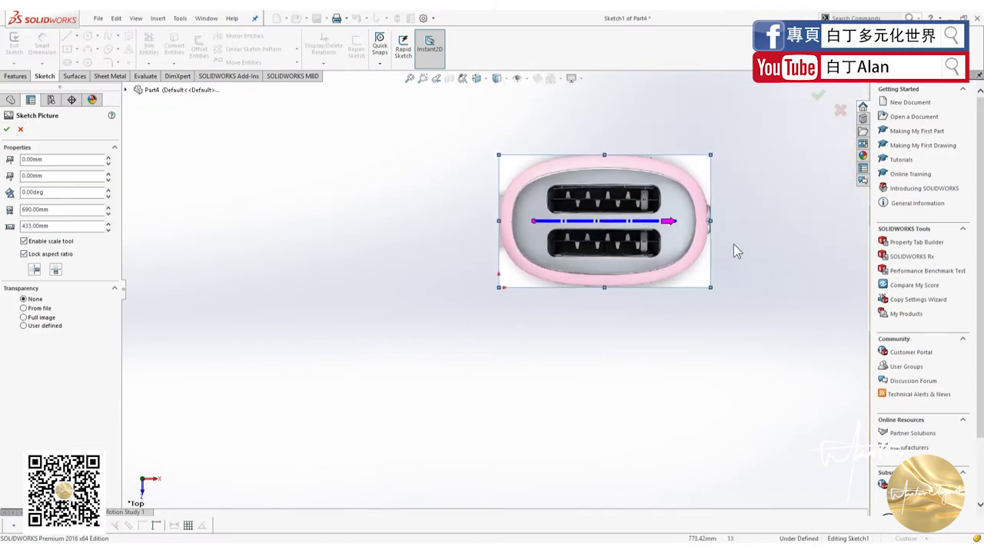
scroll(733, 244, "down", 3)
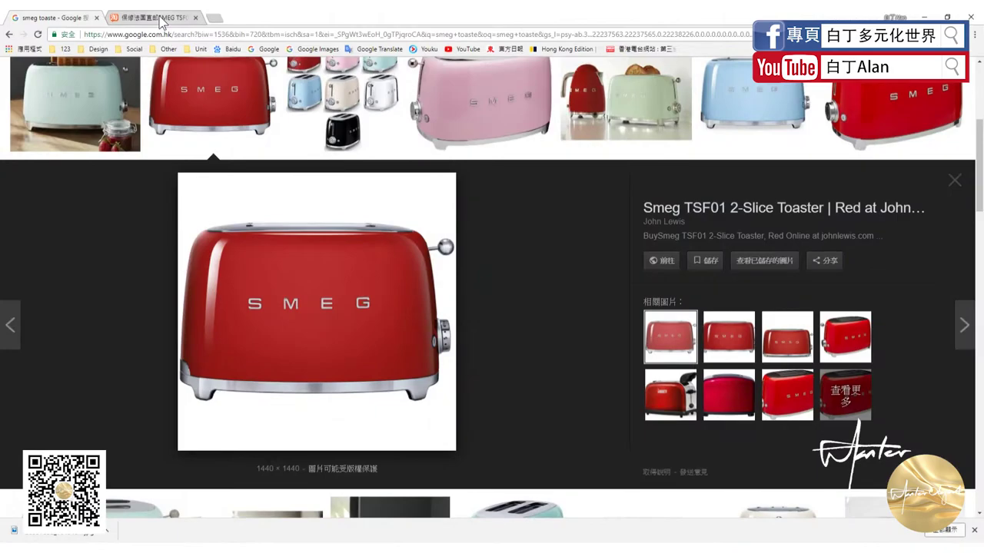
left_click(162, 21)
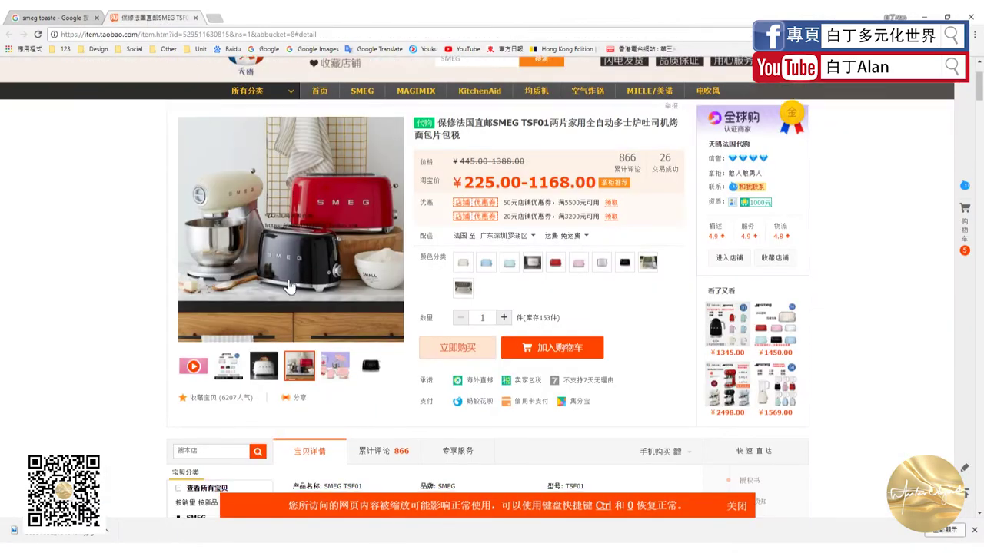
Find the TSF01 specs block listing 198x310x195mm, then return to SOLIDWORKS
scroll(286, 283, "up", 4)
scroll(286, 283, "down", 5)
scroll(296, 276, "down", 5)
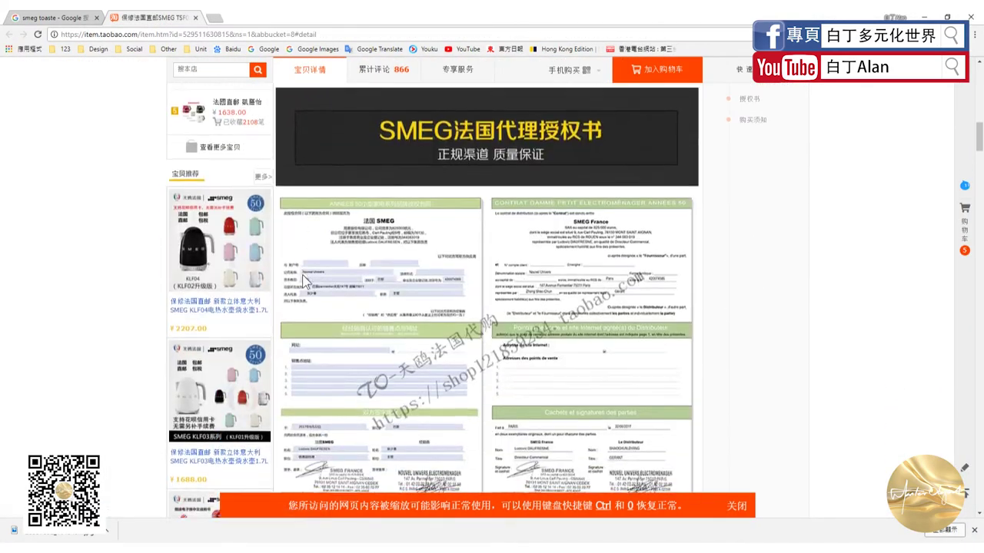
scroll(302, 275, "down", 5)
scroll(302, 274, "down", 3)
scroll(304, 285, "down", 5)
scroll(313, 284, "down", 2)
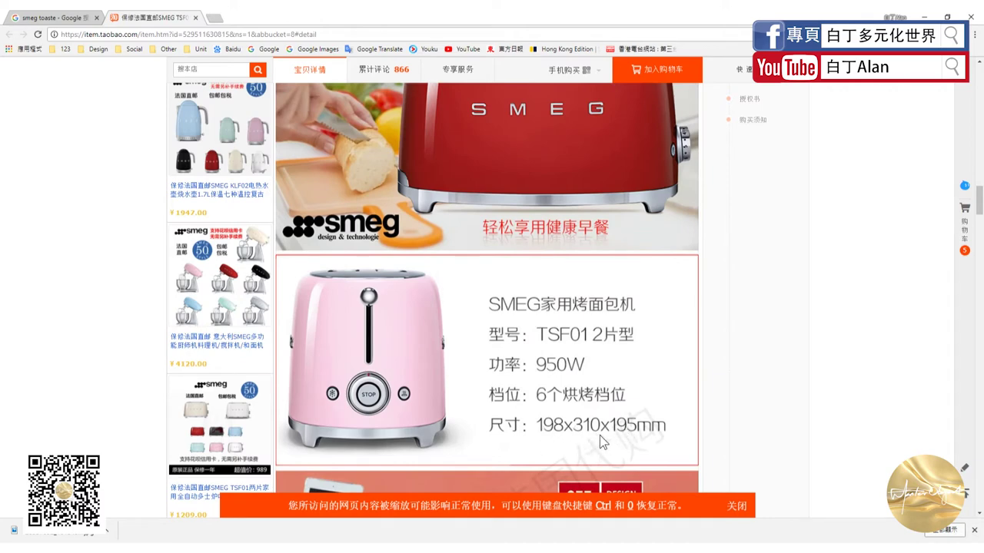
scroll(602, 442, "up", 1)
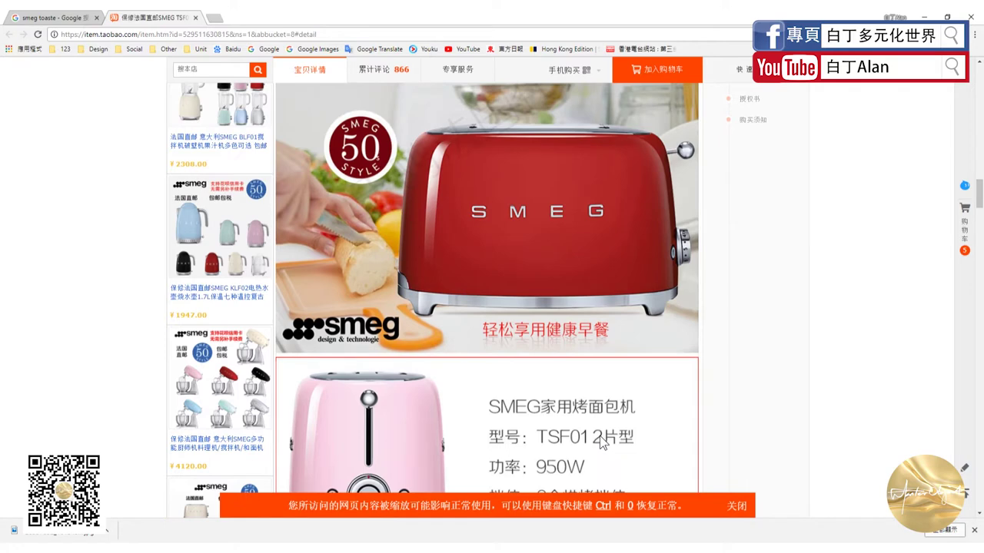
scroll(602, 443, "down", 1)
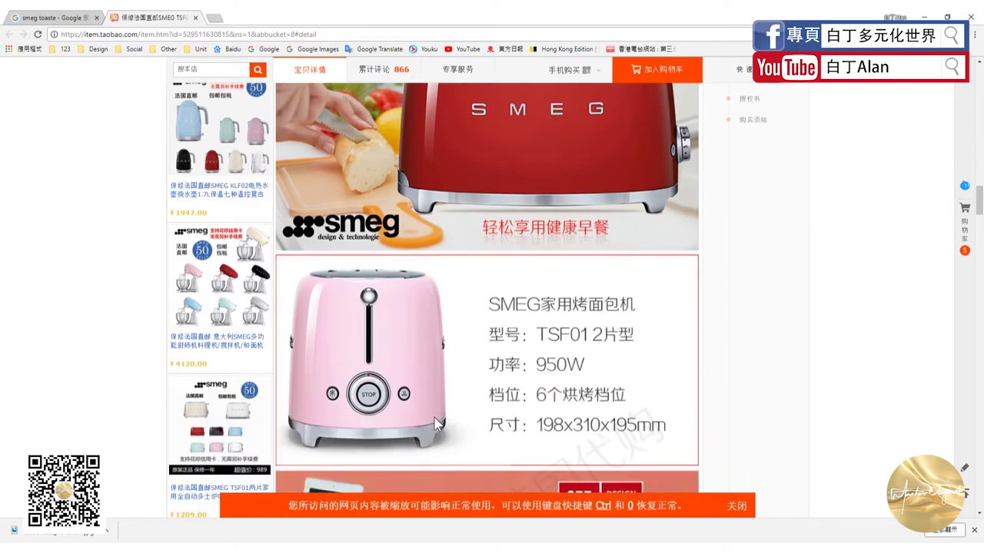
scroll(484, 342, "up", 2)
scroll(531, 260, "down", 2)
scroll(562, 323, "down", 2)
scroll(558, 258, "up", 1)
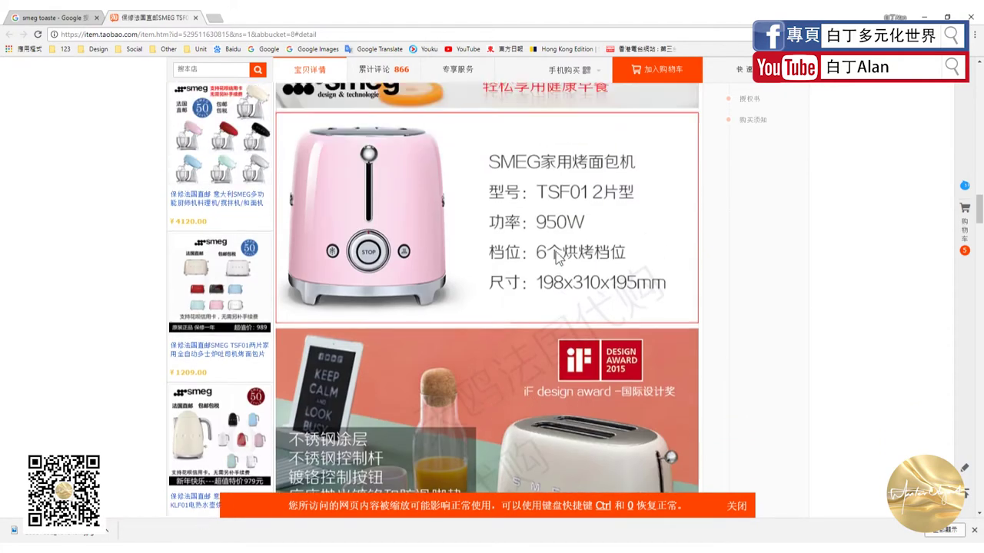
scroll(557, 257, "up", 1)
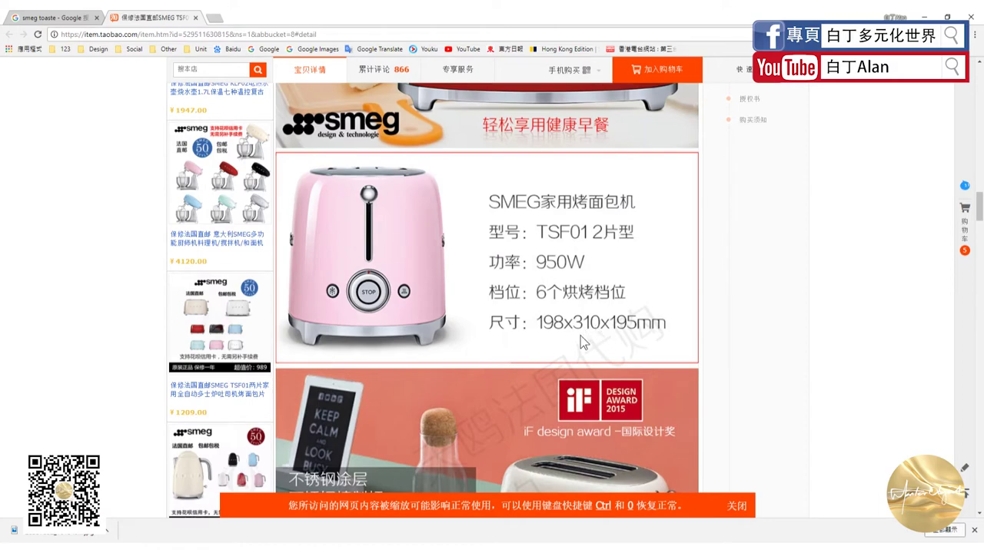
scroll(582, 344, "down", 3)
scroll(582, 344, "up", 3)
key("alt+Tab")
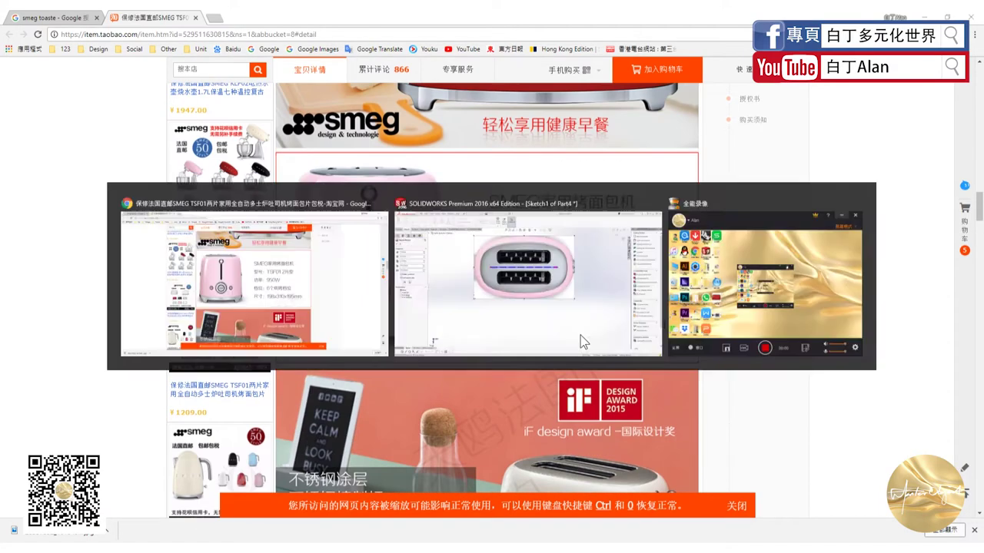
Set the sketch picture width to 310 mm, aspect-locked to about 194.54 mm tall, and accept it
key("shift+Tab")
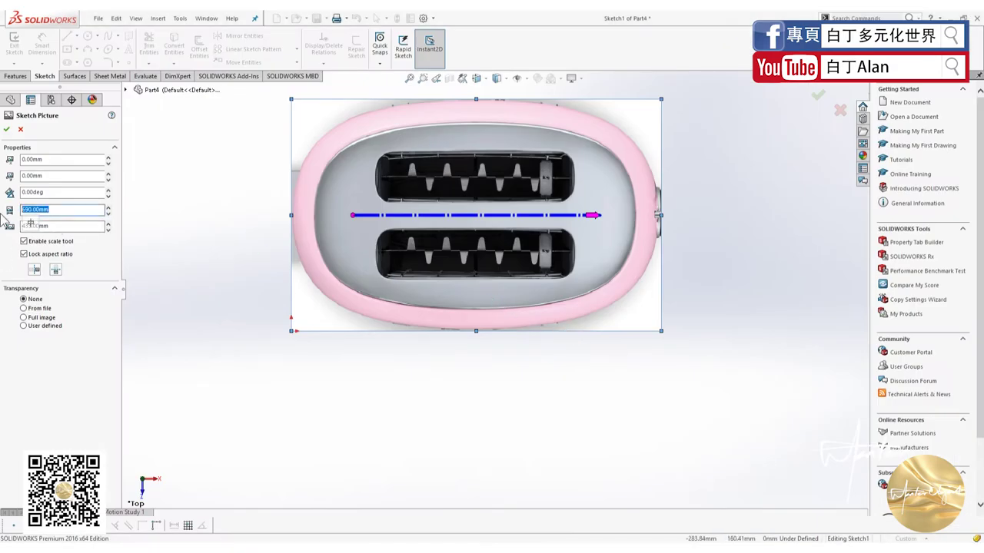
type("310")
key("Return")
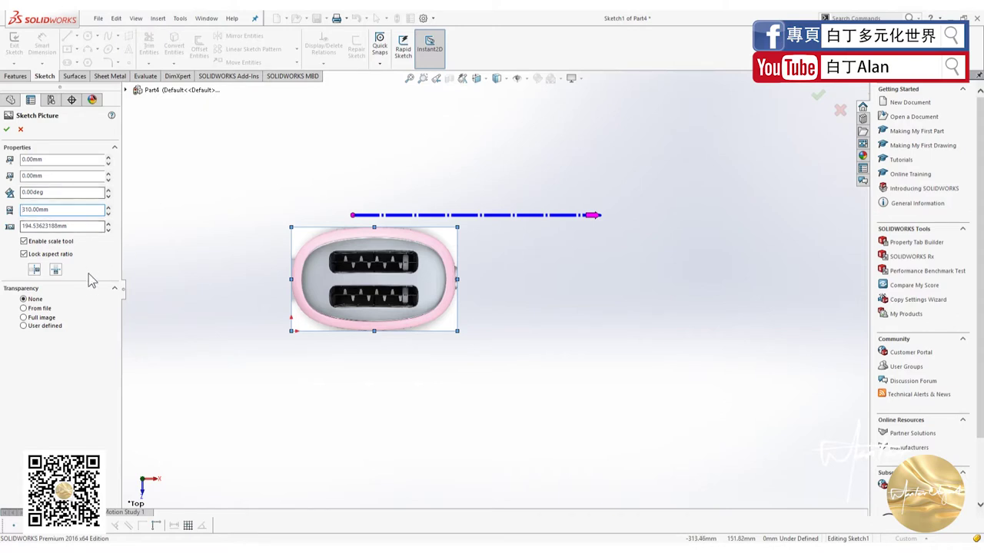
left_click(7, 129)
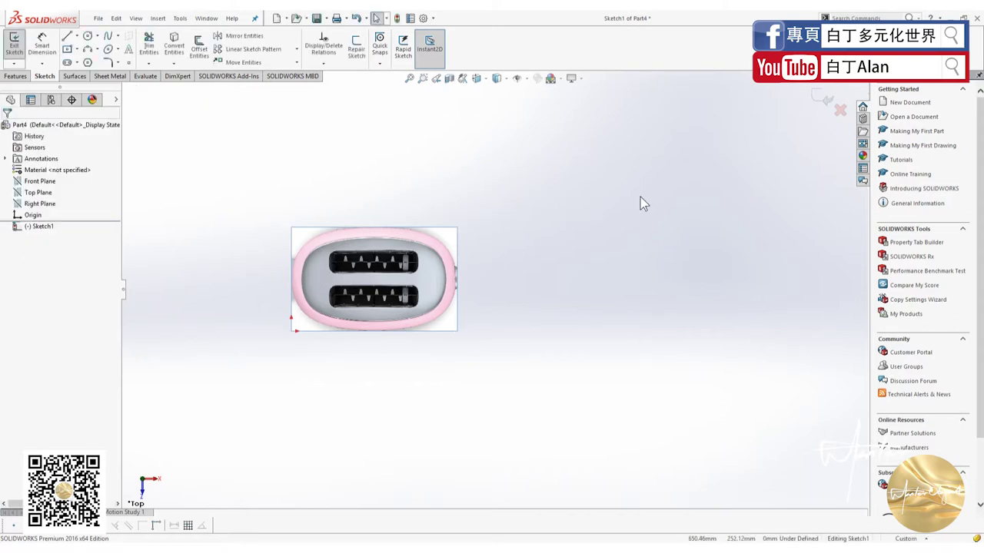
mouse_move(651, 231)
middle_mouse_down()
mouse_move(721, 222)
mouse_move(427, 307)
middle_mouse_up()
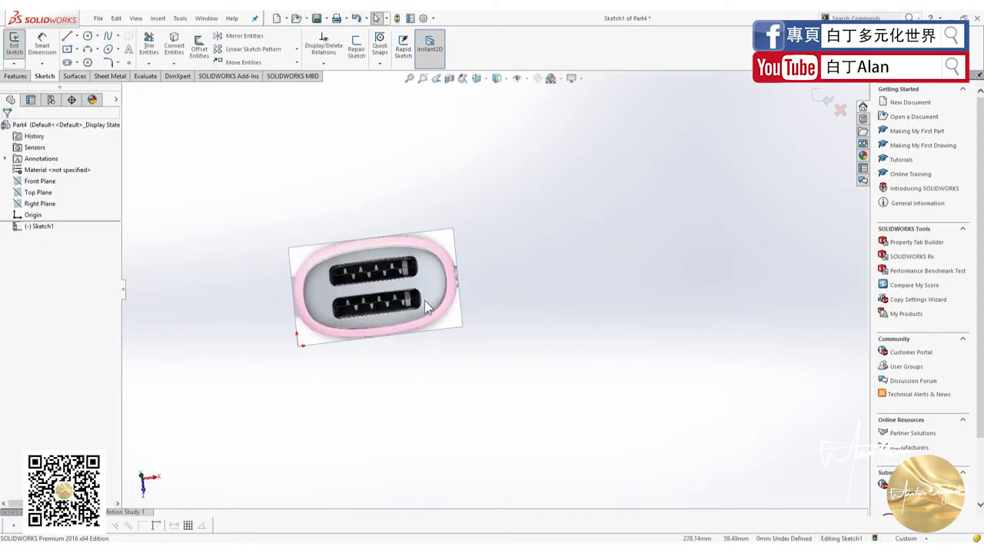
key("ctrl+8")
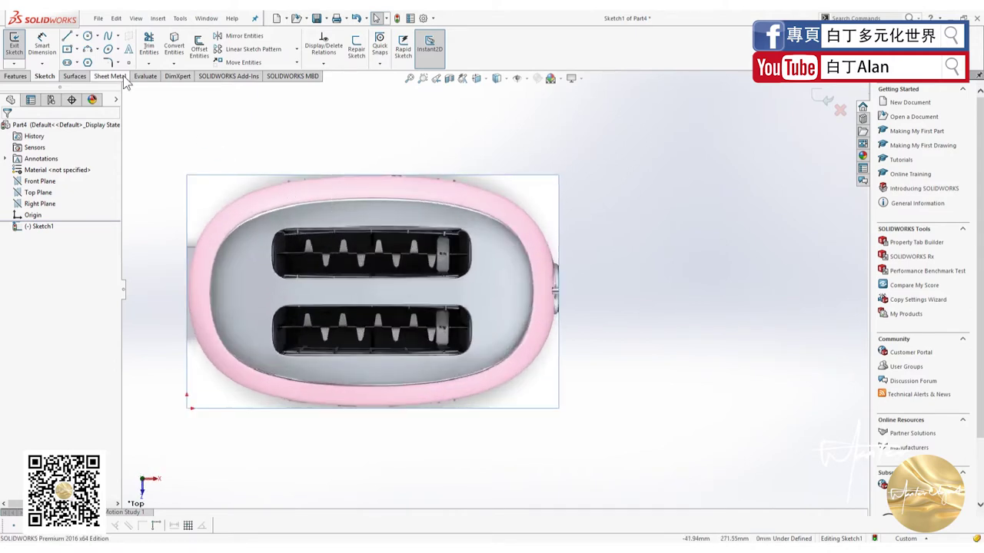
Draw a horizontal and a vertical centerline crossing the toaster picture
left_click(77, 36)
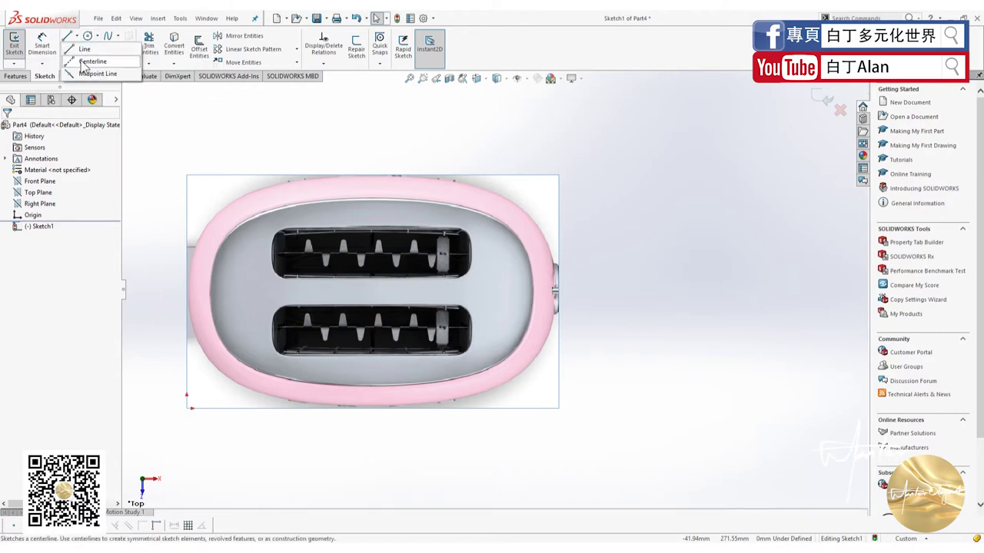
left_click(82, 64)
left_click(148, 292)
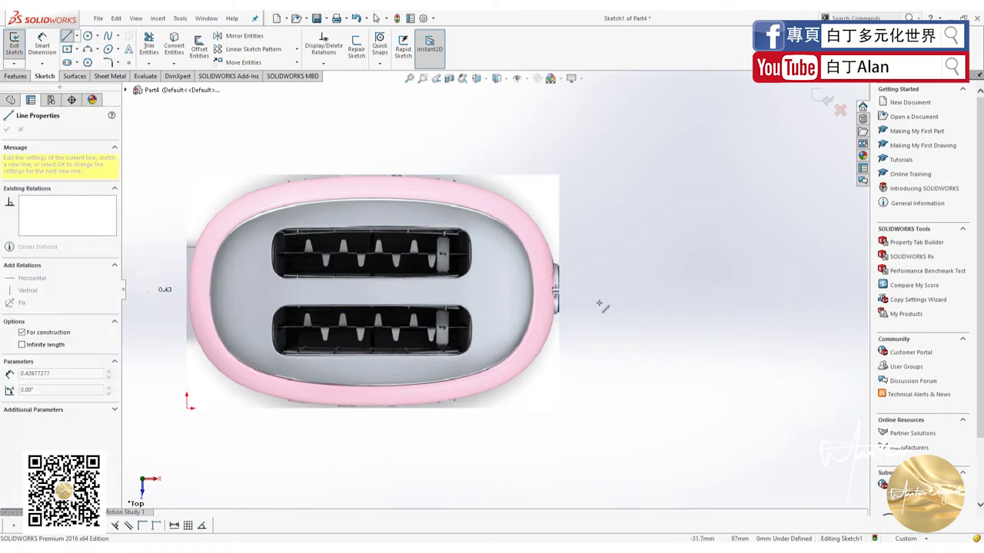
left_click(636, 292)
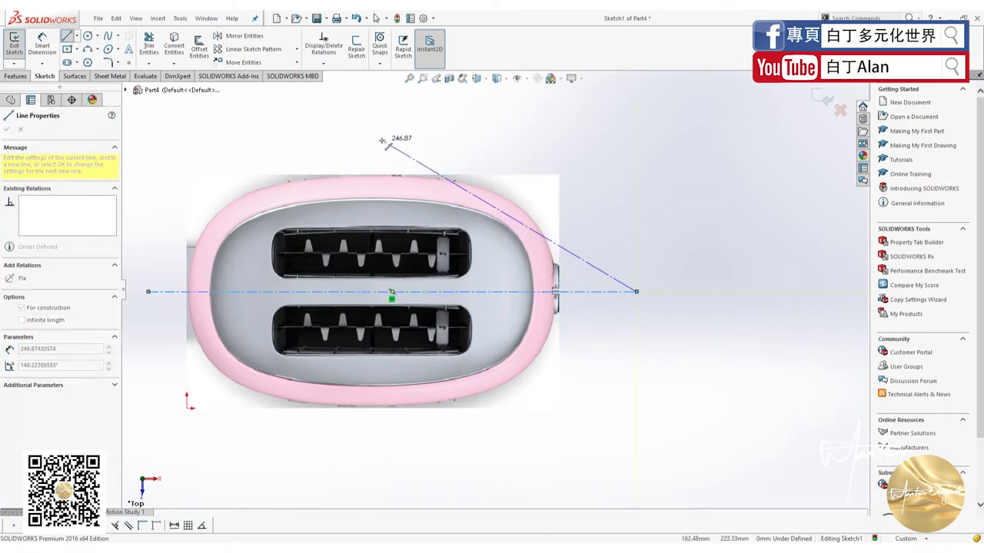
key("Escape")
left_click(67, 37)
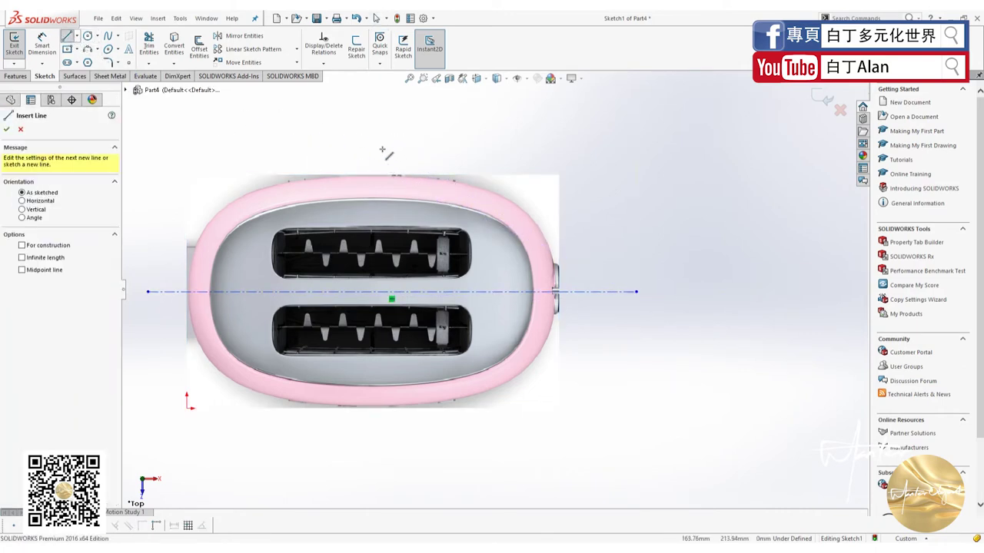
left_click(31, 246)
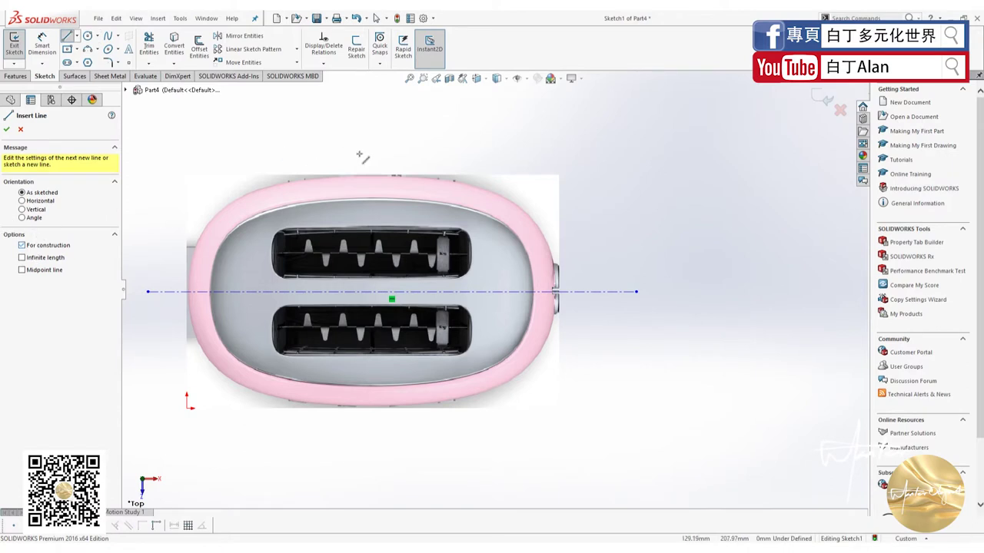
left_click(375, 118)
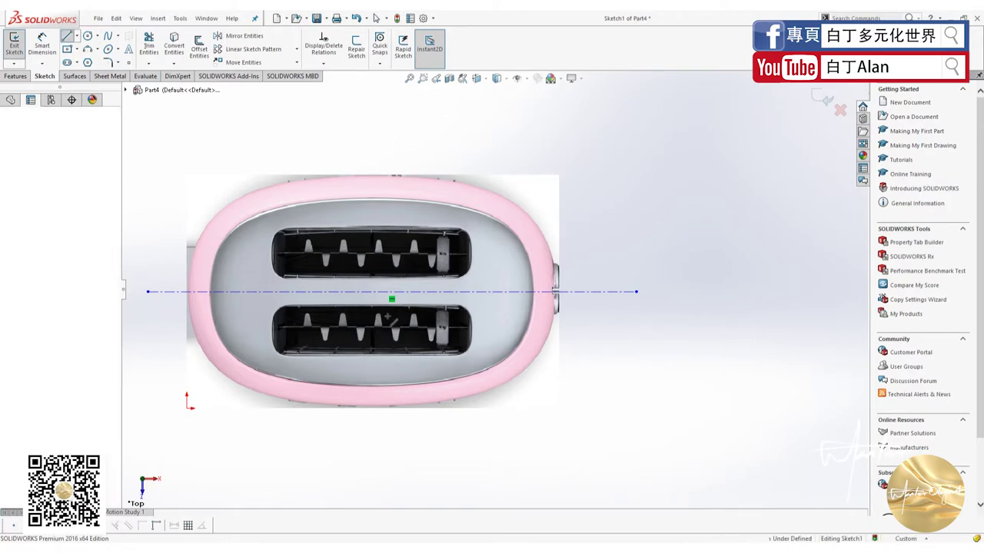
left_click(376, 473)
key("Escape")
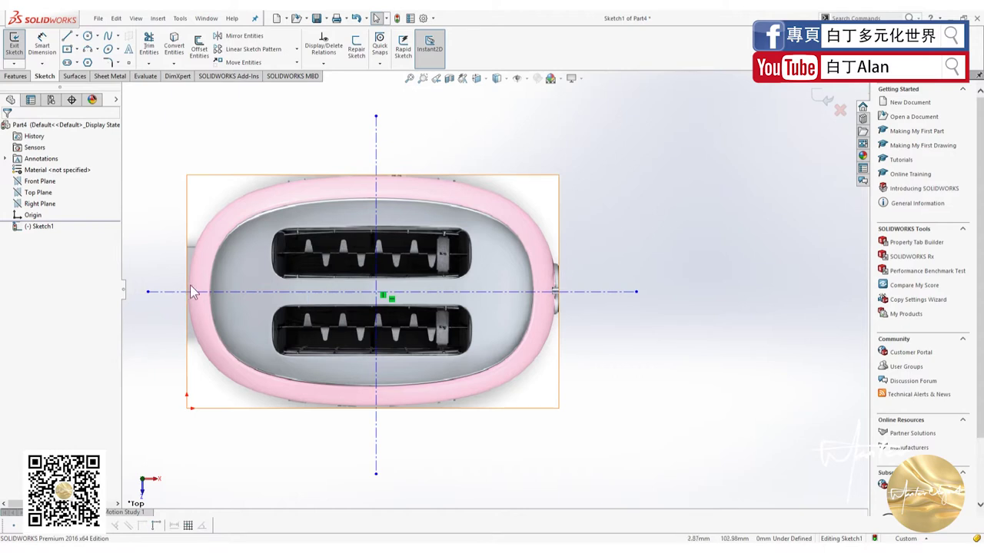
Dimension the centerlines 97 mm and 157 mm from the origin
left_click(192, 292)
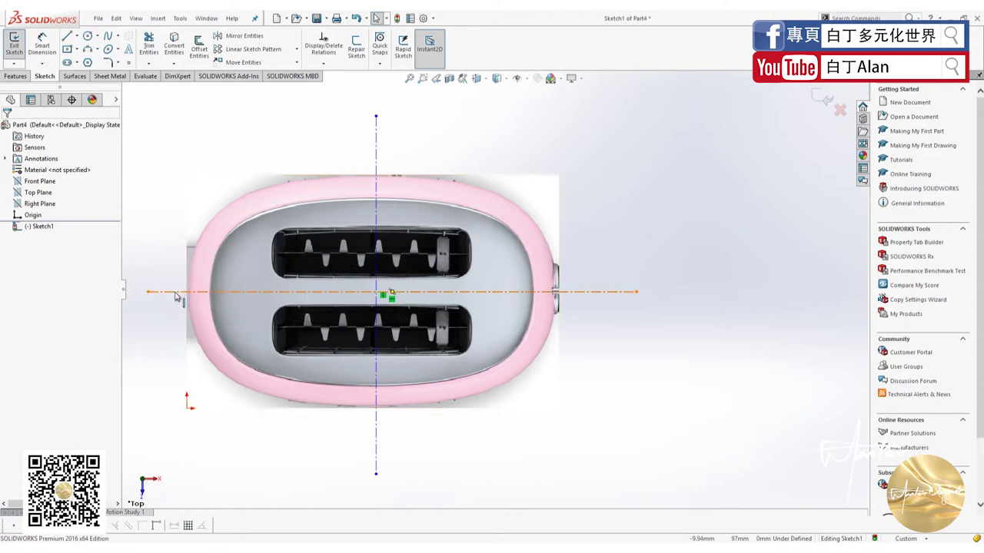
left_click(53, 44)
key("Escape")
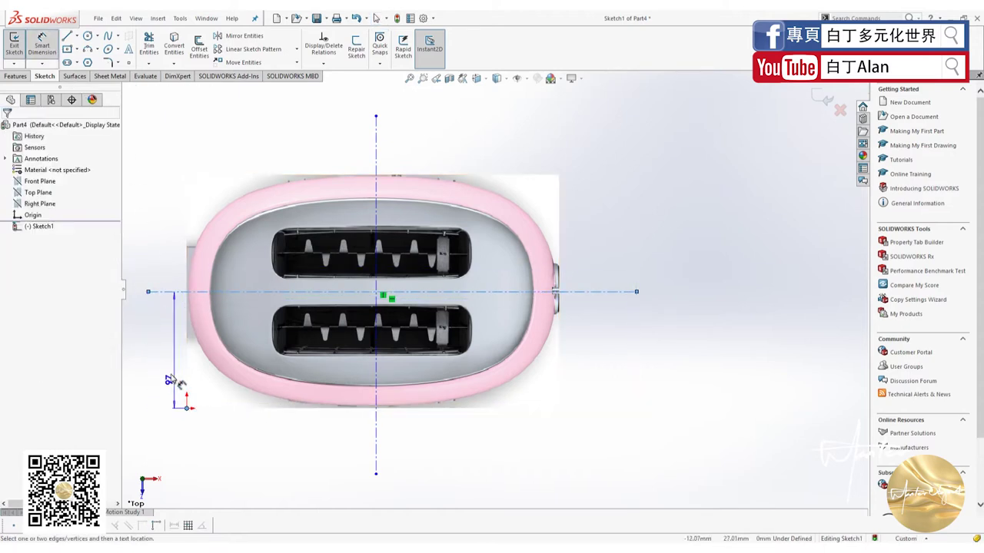
left_click(160, 368)
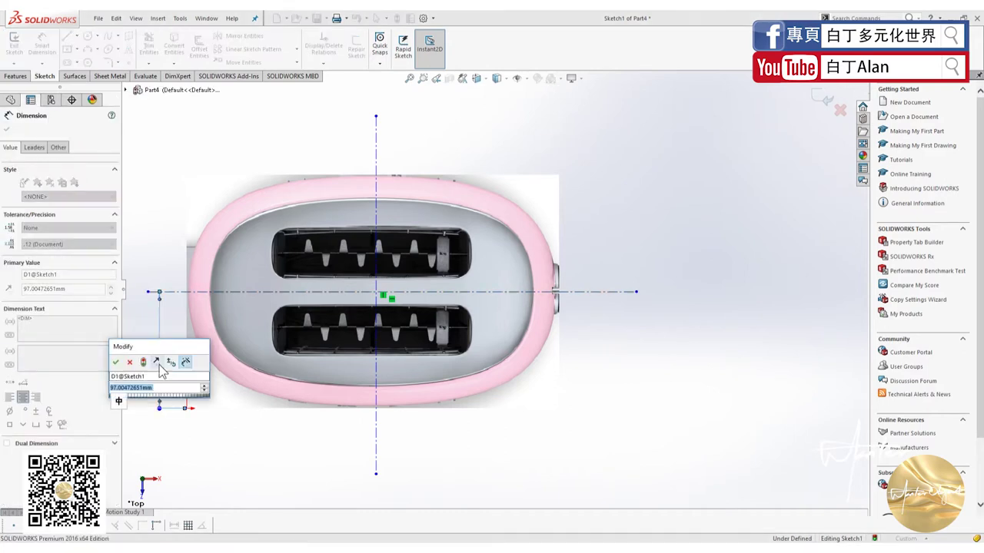
key("Return")
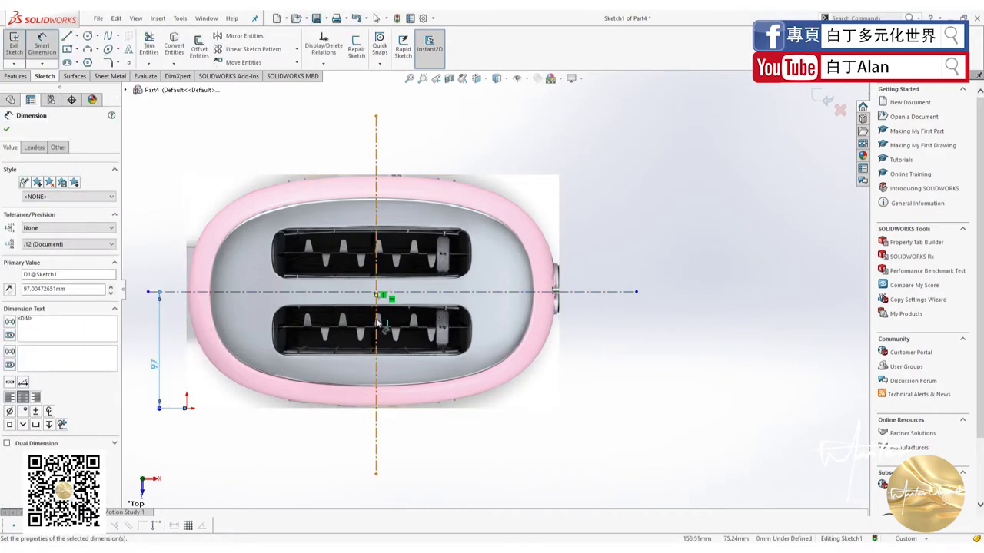
left_click(376, 324)
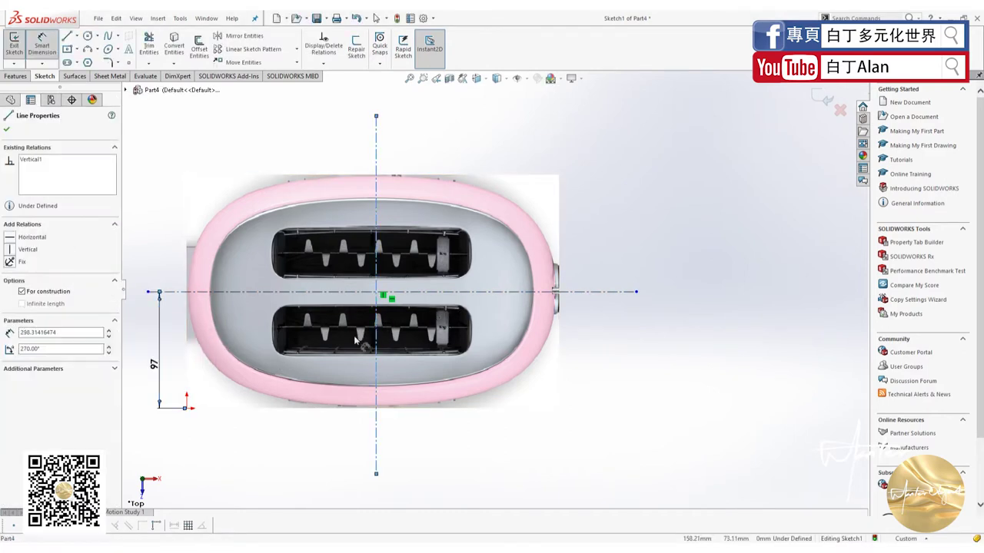
left_click(186, 407)
left_click(239, 418)
left_click(279, 455)
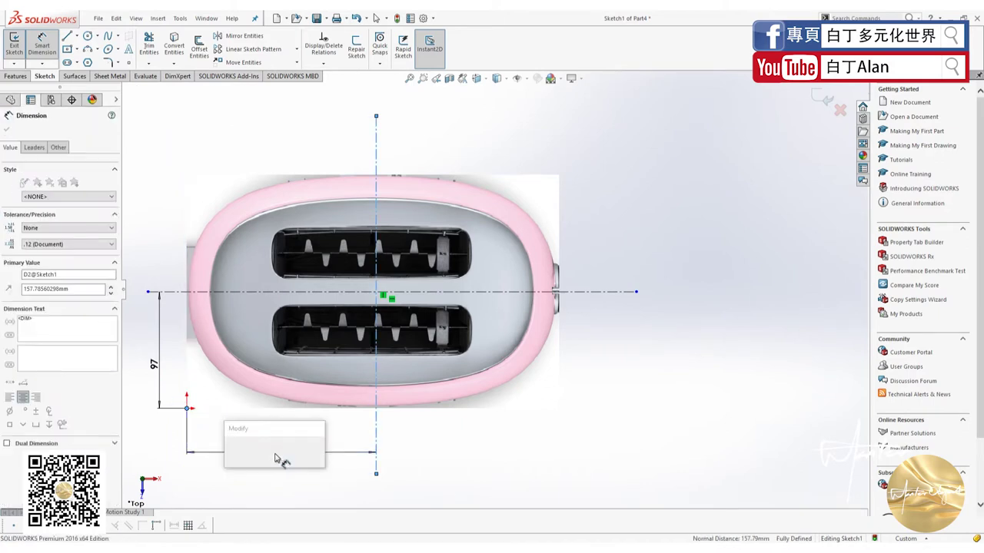
type("157")
key("Return")
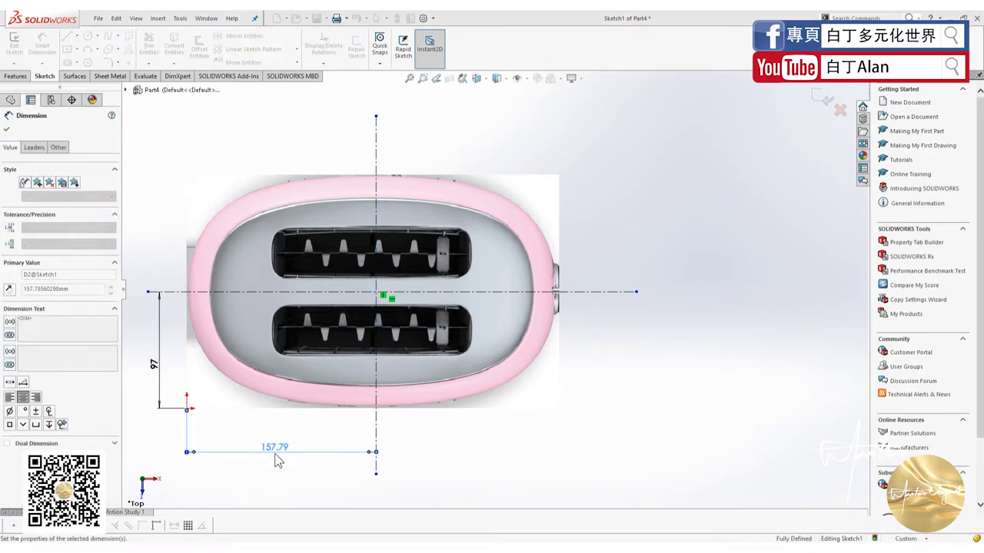
left_click(6, 129)
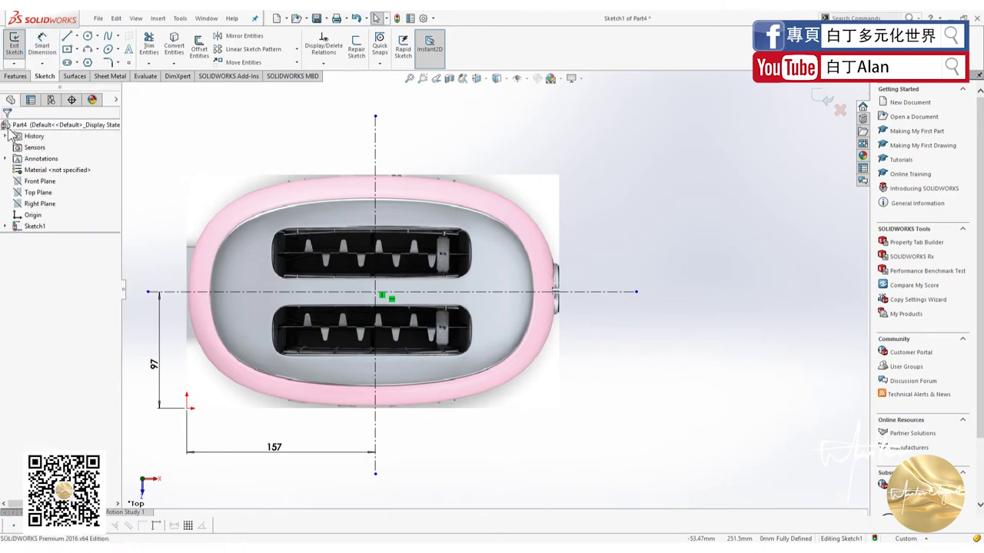
Start a three-point arc across the toaster's top, then cancel it
left_click(109, 63)
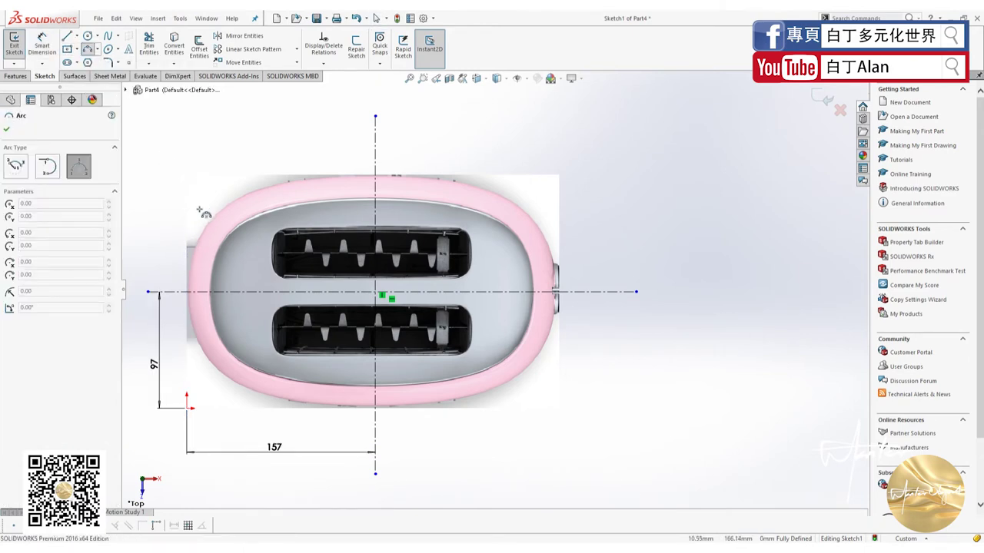
left_click(197, 210)
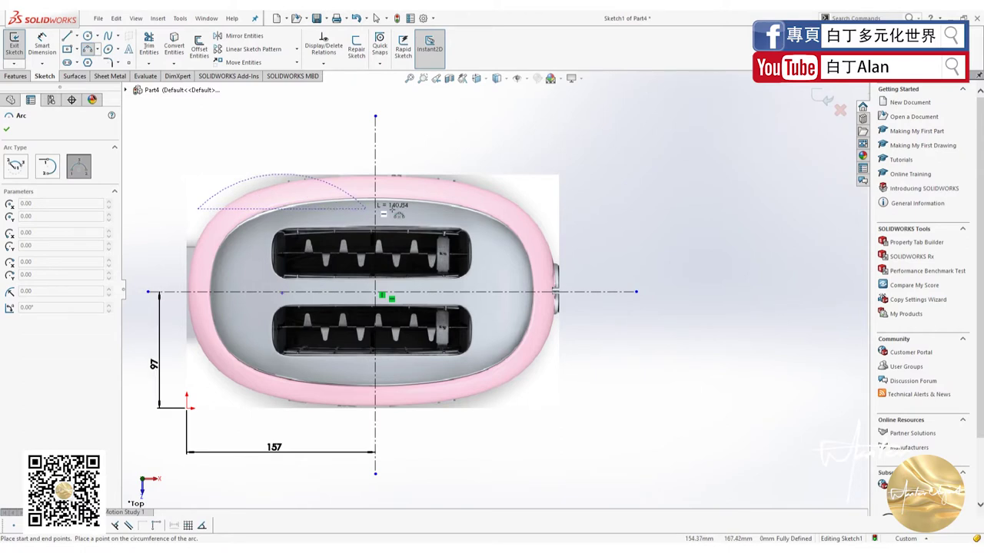
left_click(549, 222)
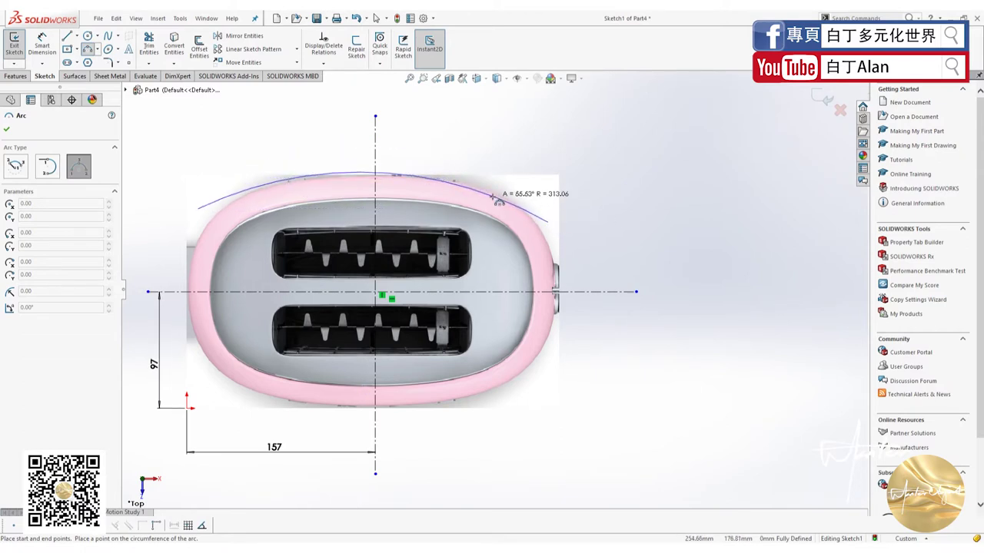
key("Escape")
Draw a spline along the upper-left outline from the horizontal centerline's left end to the vertical centerline
left_click(108, 35)
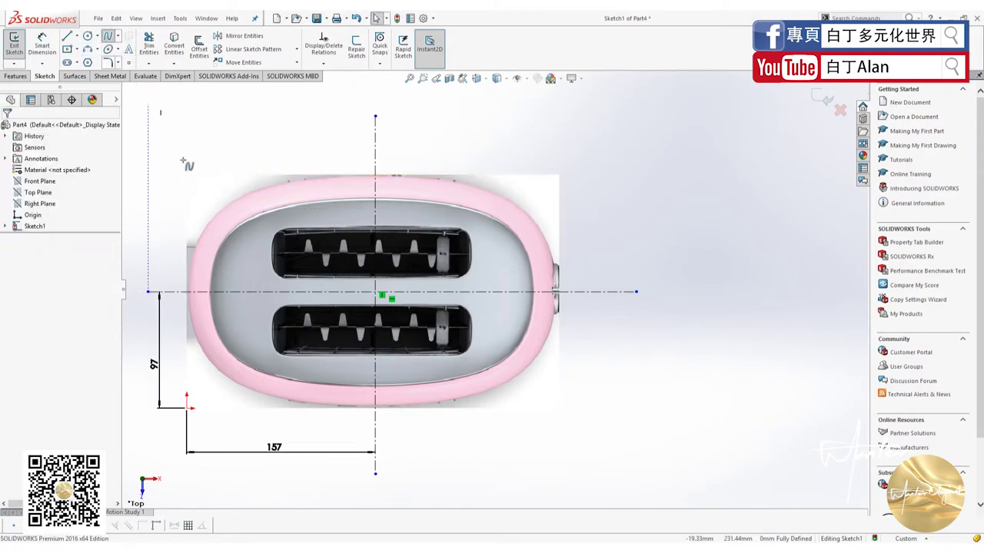
left_click(188, 292)
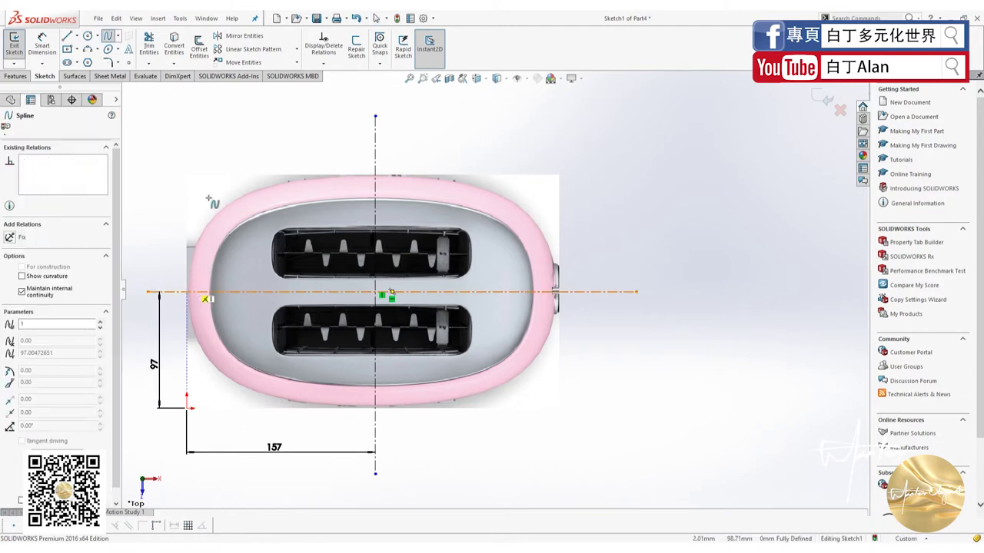
left_click(200, 204)
left_click(299, 176)
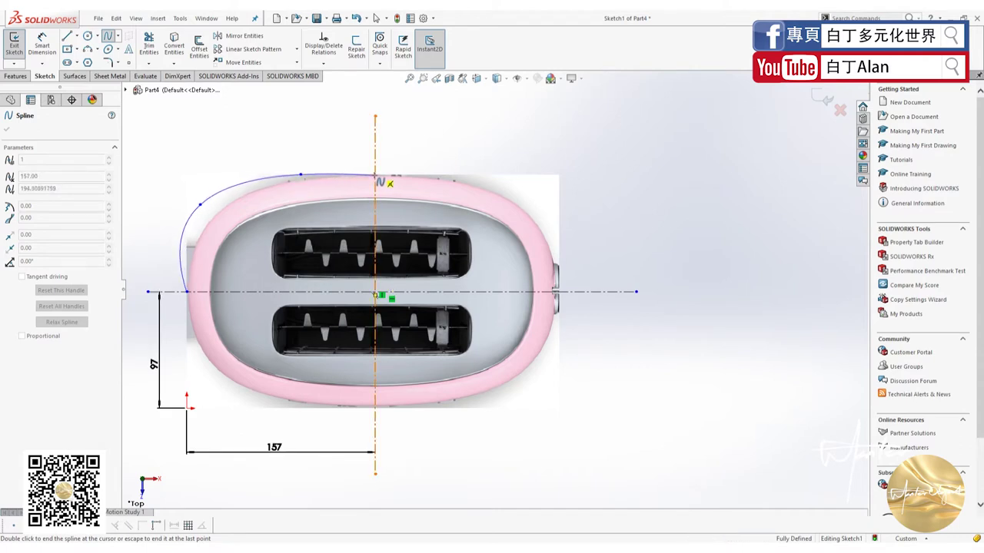
double_click(375, 177)
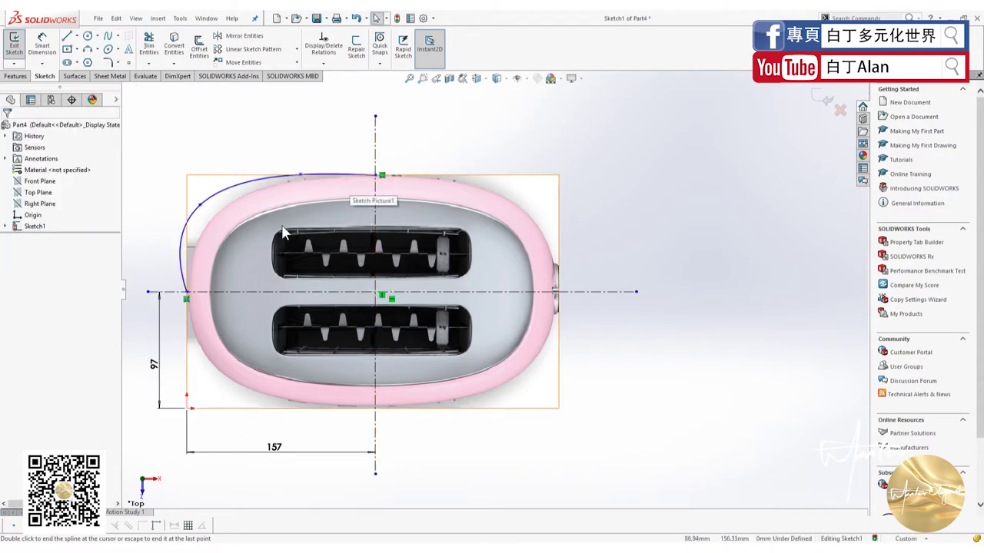
Drag the spline's points so it follows the toaster's left curve and top edge
left_click_drag(200, 204, 225, 213)
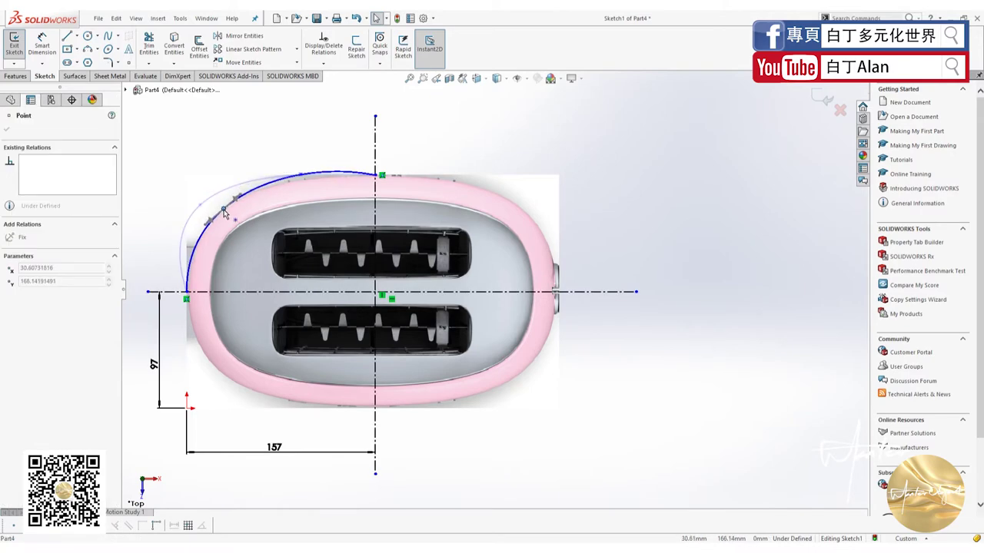
scroll(307, 212, "down", 2)
scroll(396, 215, "down", 2)
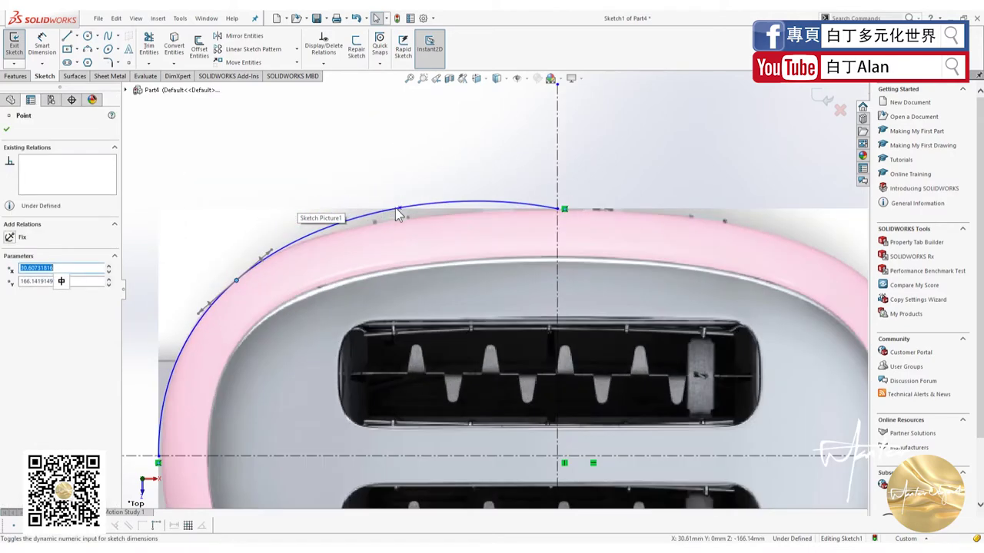
left_click_drag(396, 209, 379, 221)
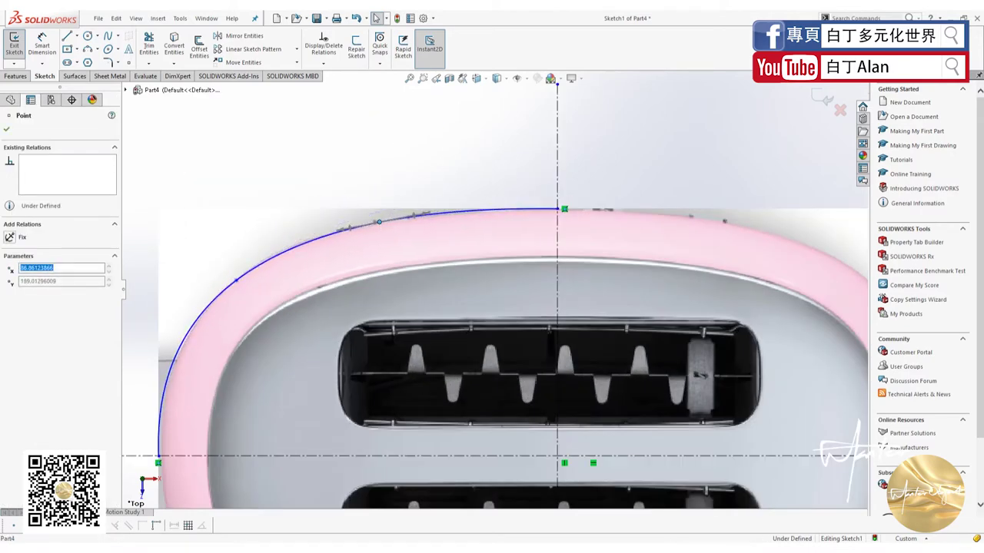
key("Tab")
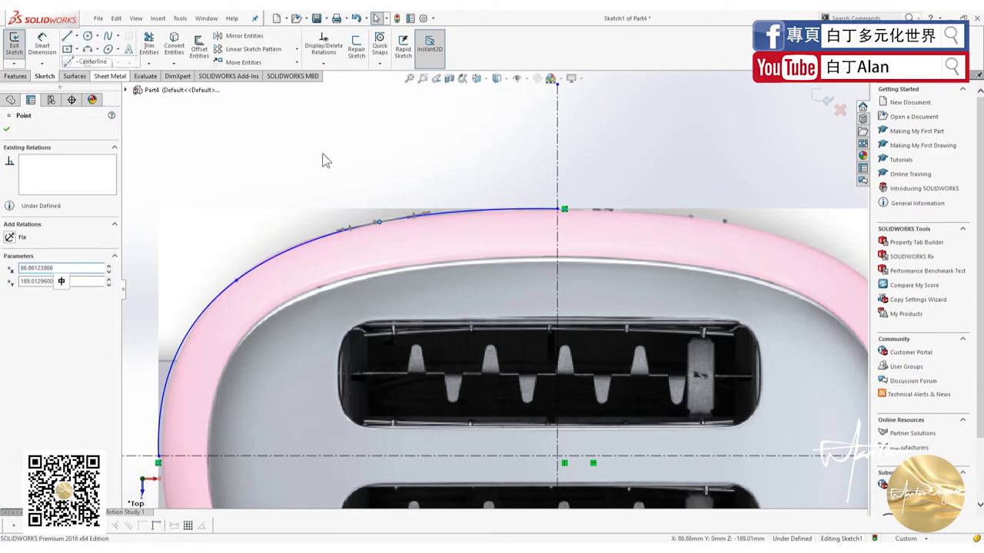
Add a horizontal construction line at the spline's top end and a vertical centerline at its lower end
left_click(67, 35)
left_click(564, 209)
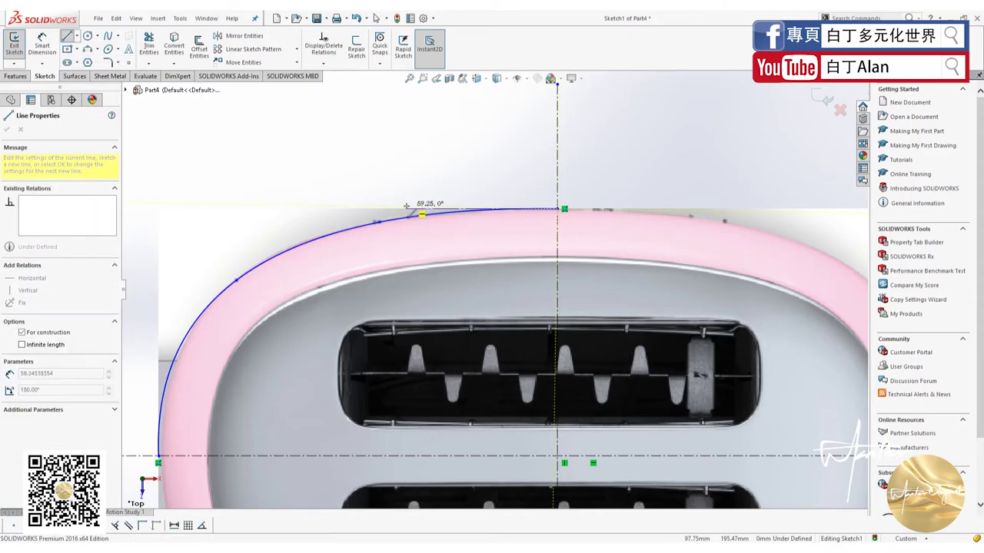
left_click(405, 208)
key("Escape")
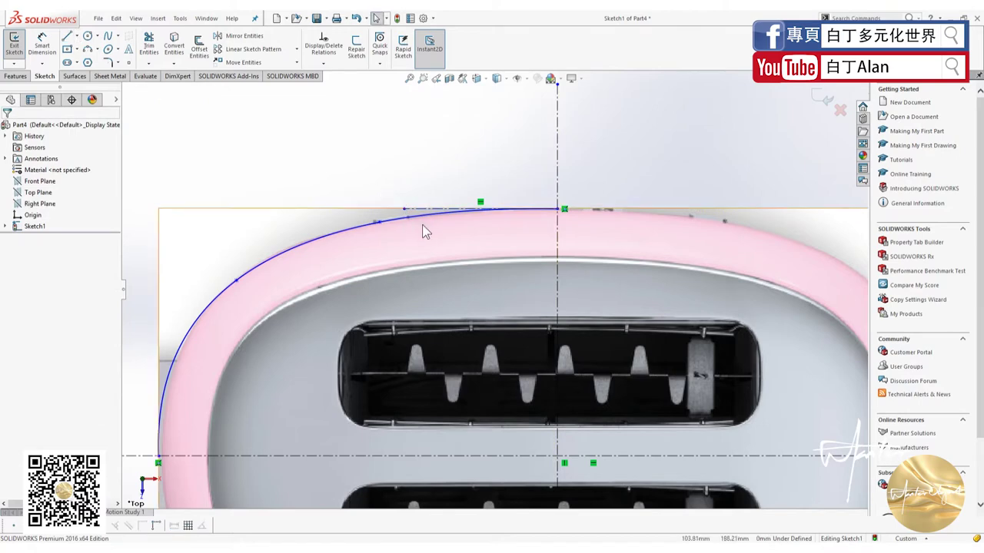
left_click(75, 36)
left_click(92, 48)
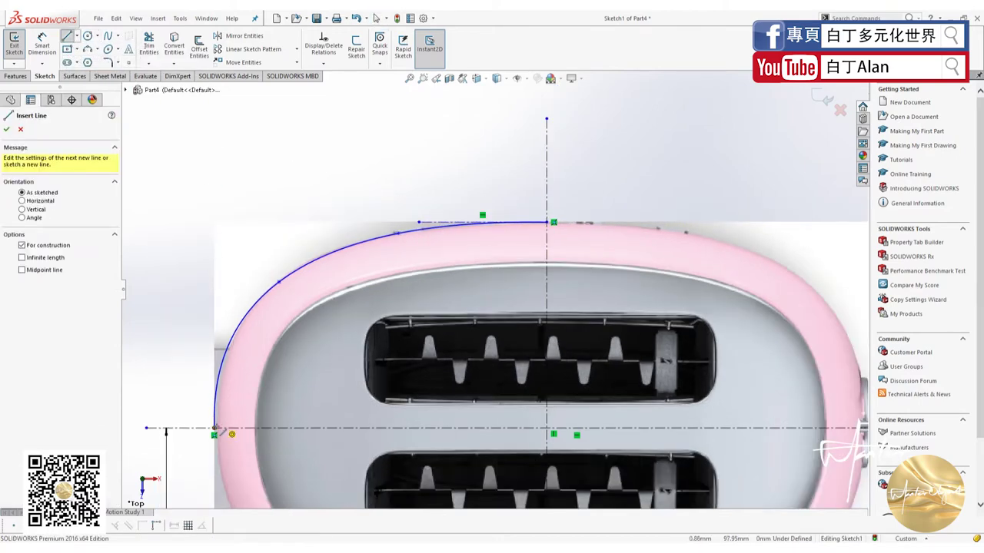
left_click(214, 434)
left_click(214, 329)
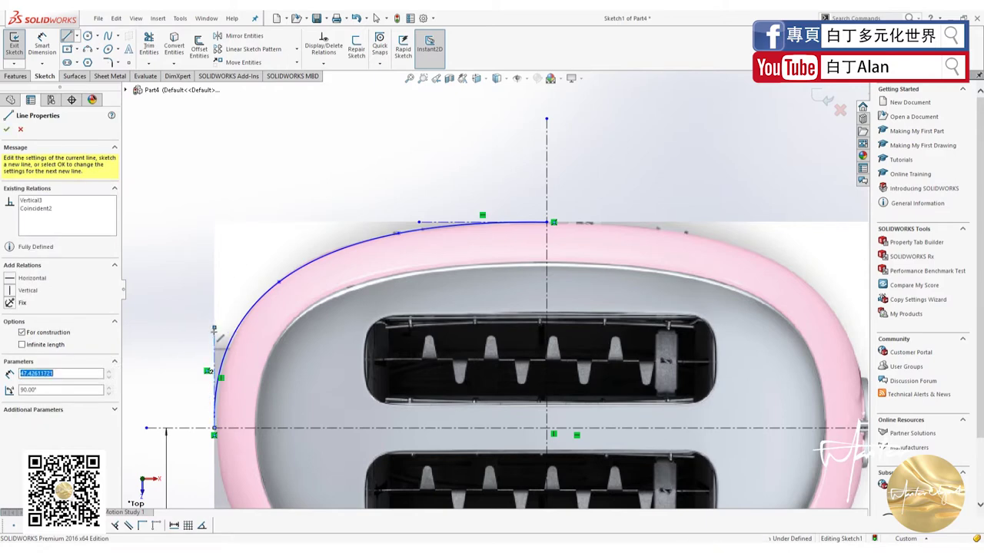
key("Escape")
Make the spline tangent to both the vertical and horizontal construction lines
left_click(225, 358)
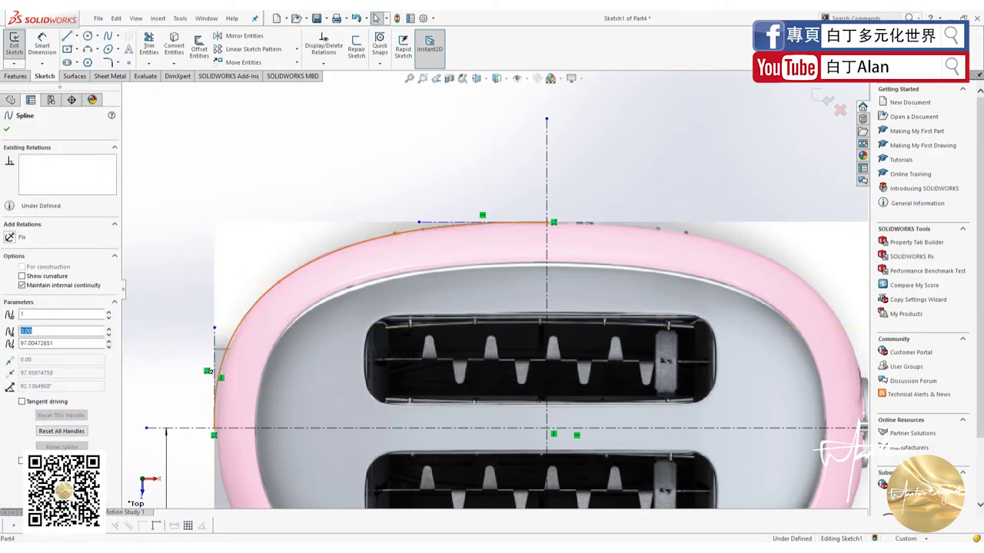
left_click(215, 376)
left_click(216, 368, "ctrl")
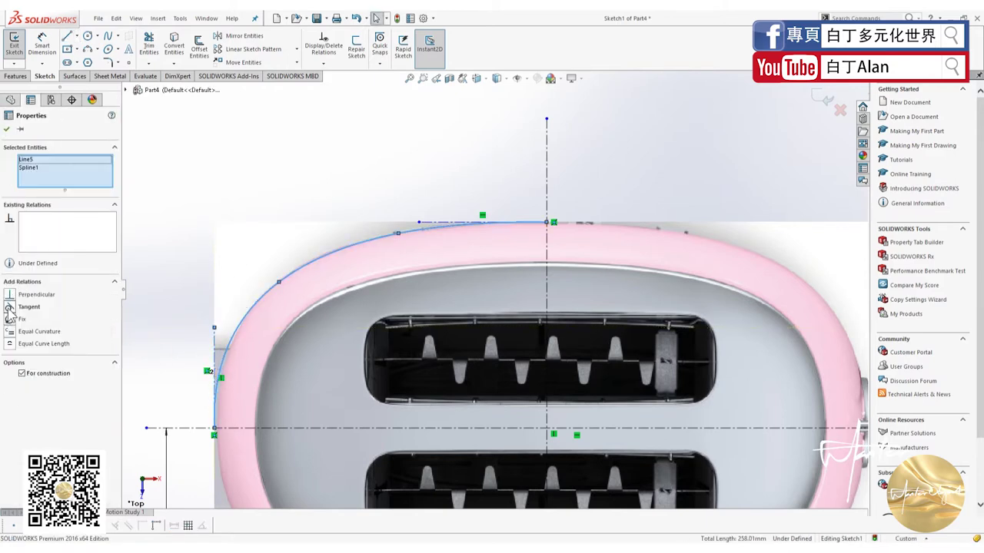
left_click(9, 306)
left_click(450, 181)
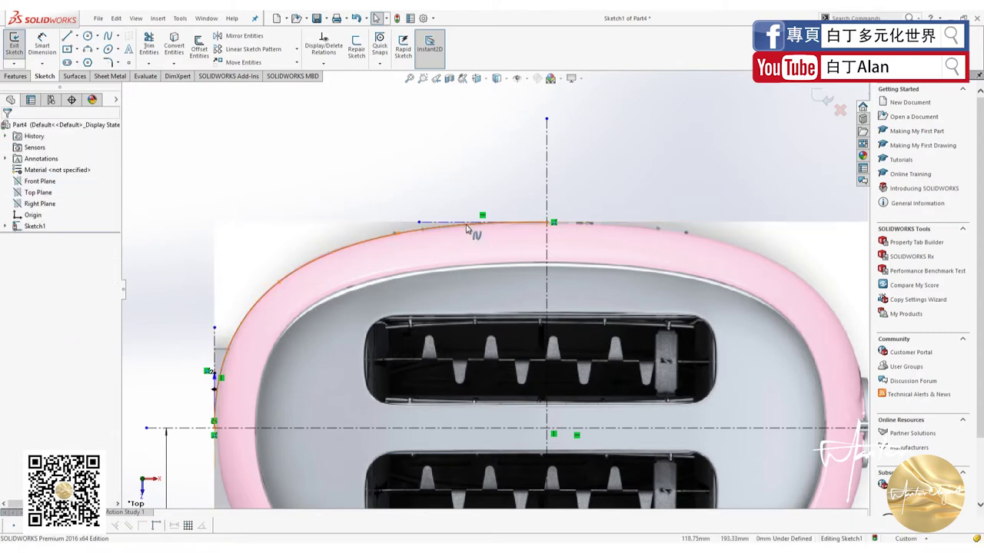
left_click(467, 228)
left_click(492, 223)
left_click(462, 225, "ctrl")
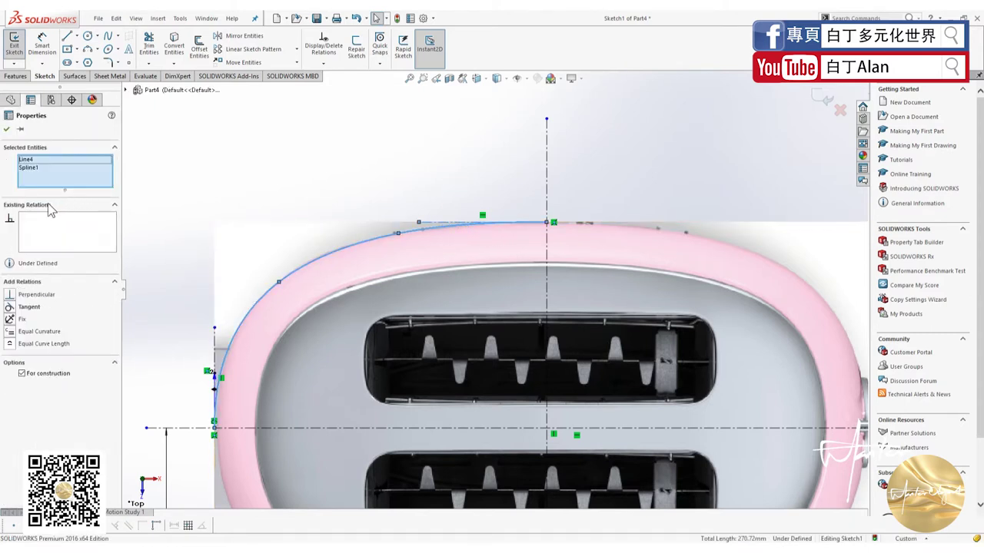
left_click(10, 306)
left_click(206, 203)
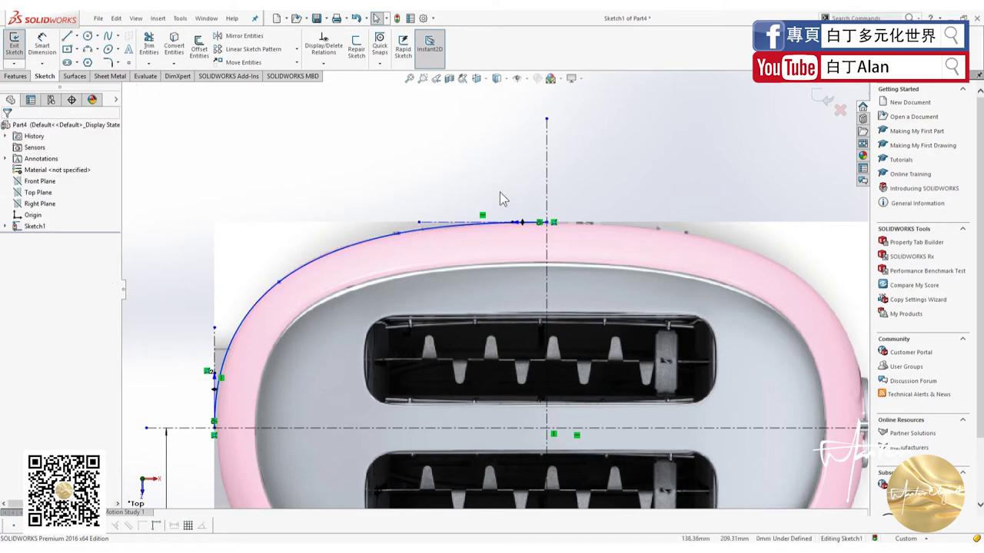
Check a spline point's position, then select the upper-left spline
scroll(416, 213, "up", 3)
scroll(429, 359, "down", 3)
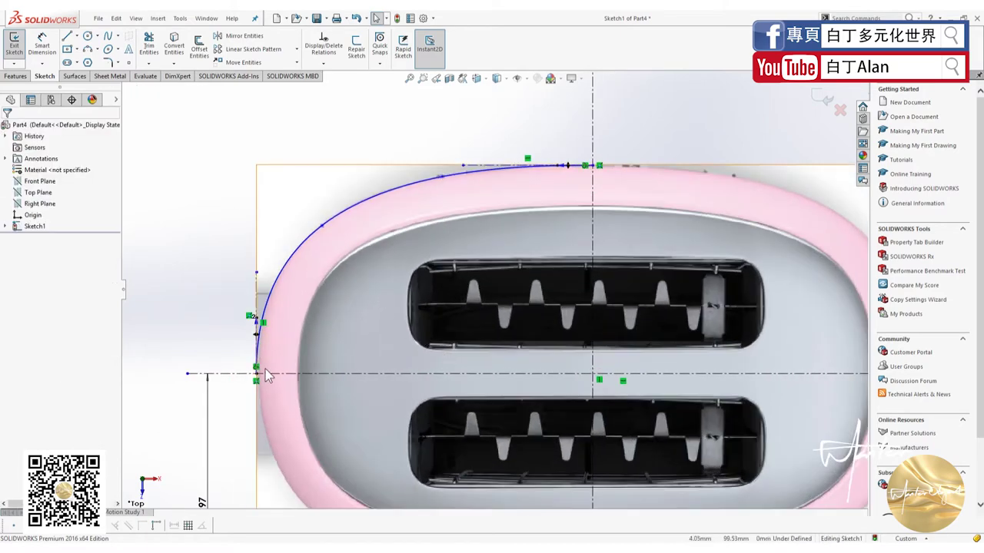
left_click(332, 215)
key("Escape")
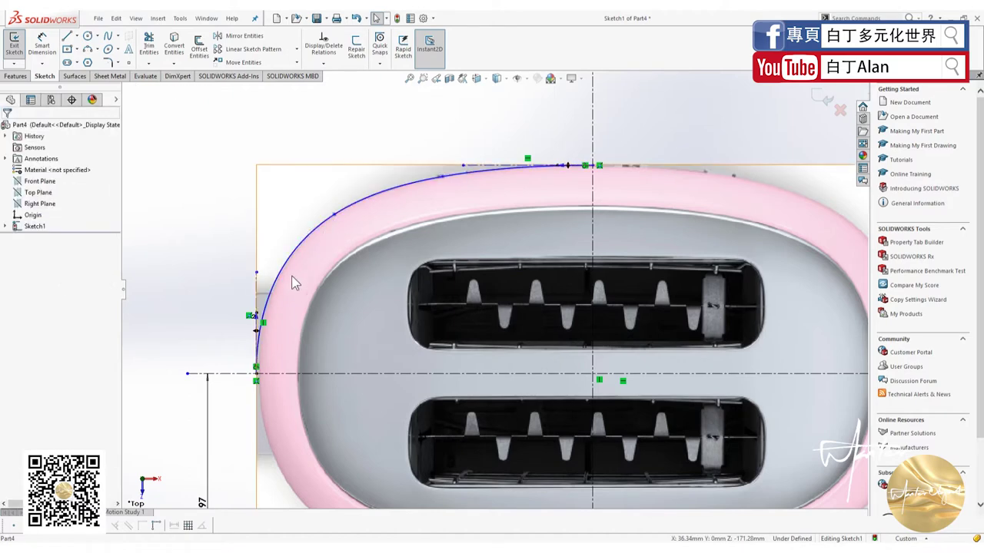
scroll(462, 322, "up", 2)
scroll(497, 370, "down", 1)
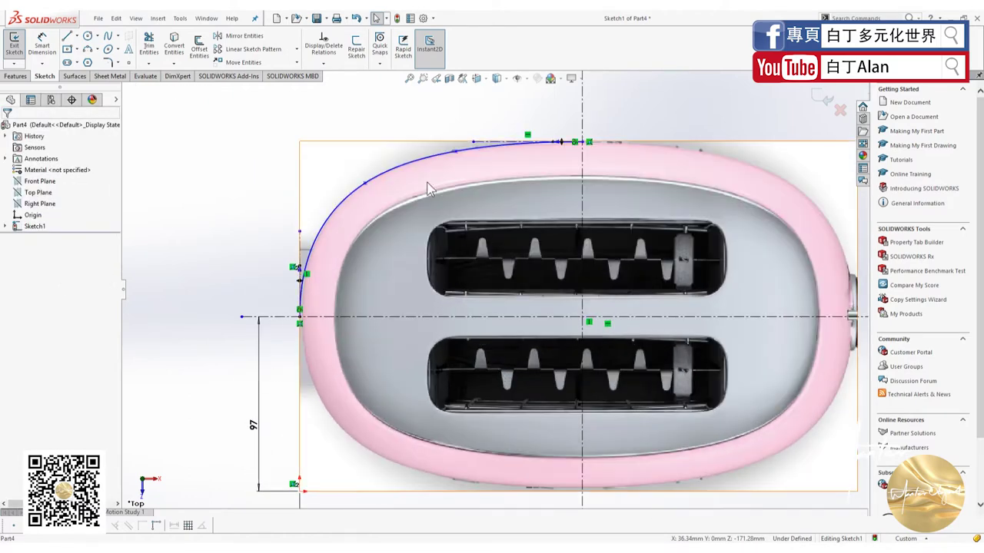
left_click(365, 183)
Mirror the upper-left spline across the horizontal centerline
left_click(243, 36)
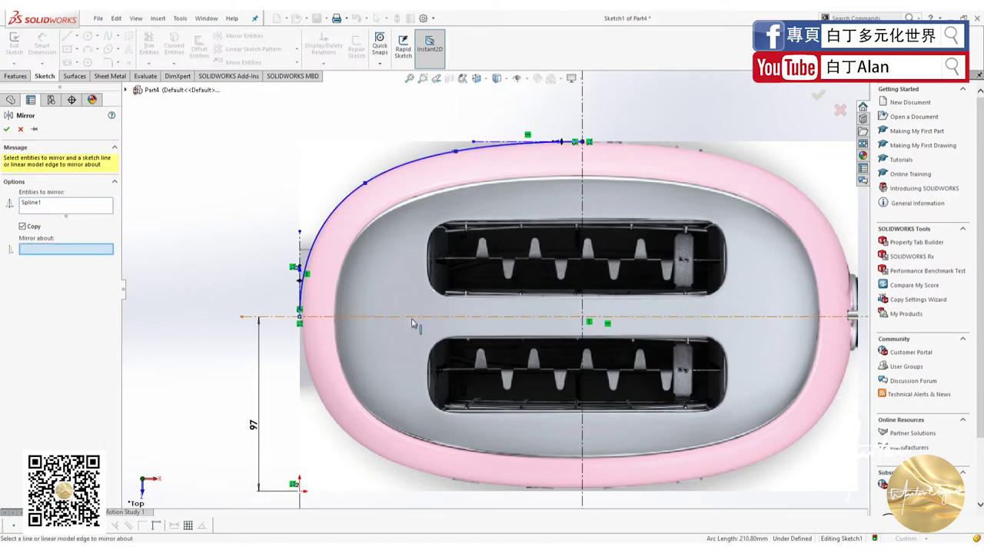
left_click(412, 319)
left_click(8, 130)
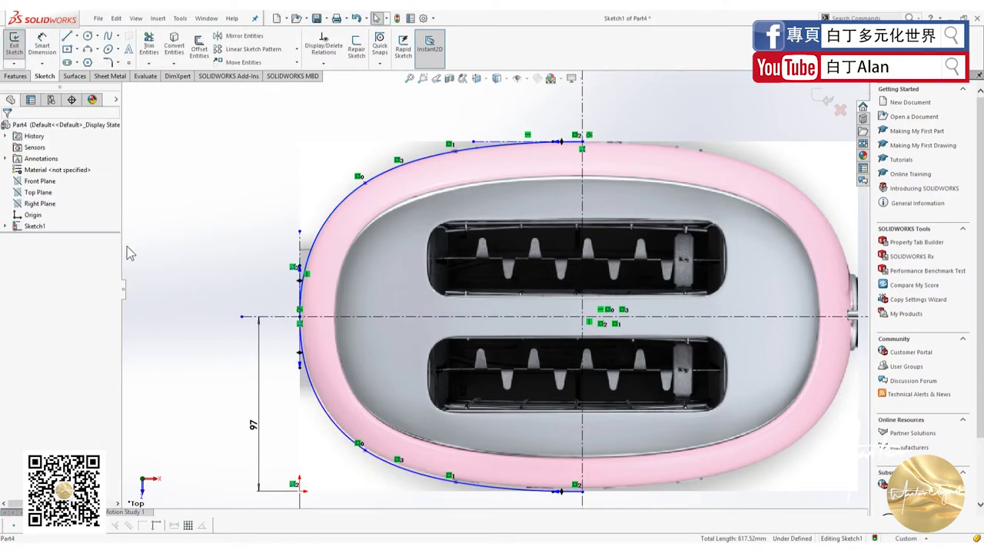
Mirror both left splines across the vertical centerline to close the outline
left_click(318, 403)
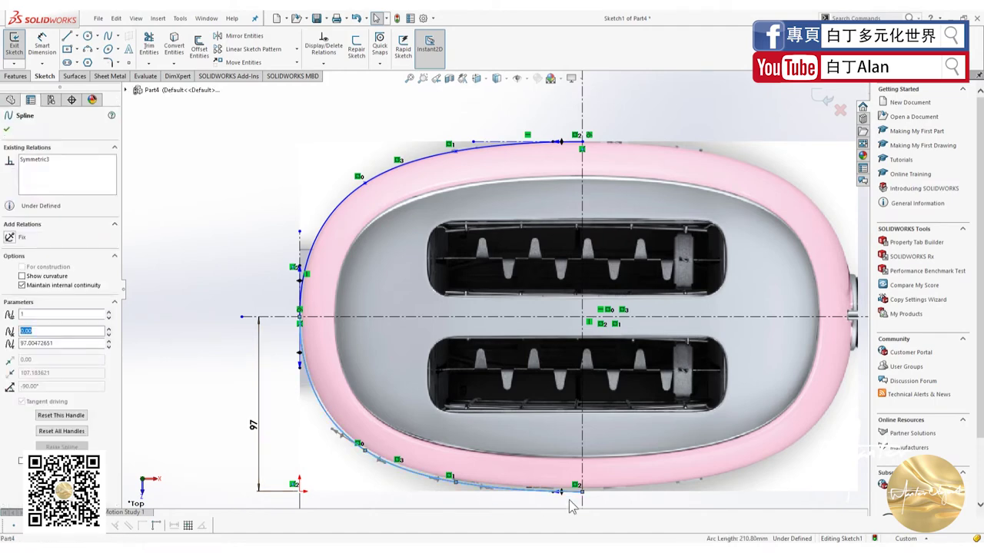
left_click(415, 151, "ctrl")
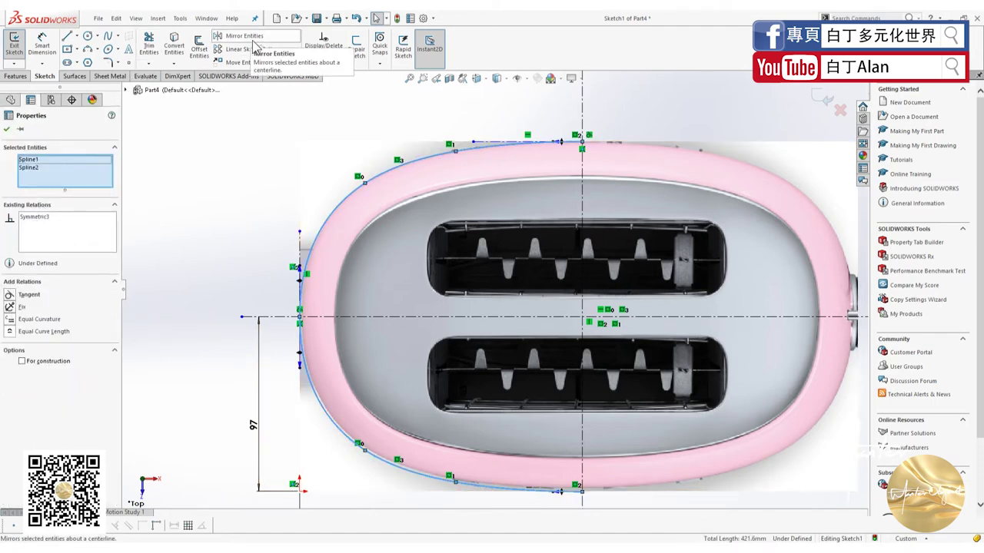
left_click(231, 36)
left_click(45, 254)
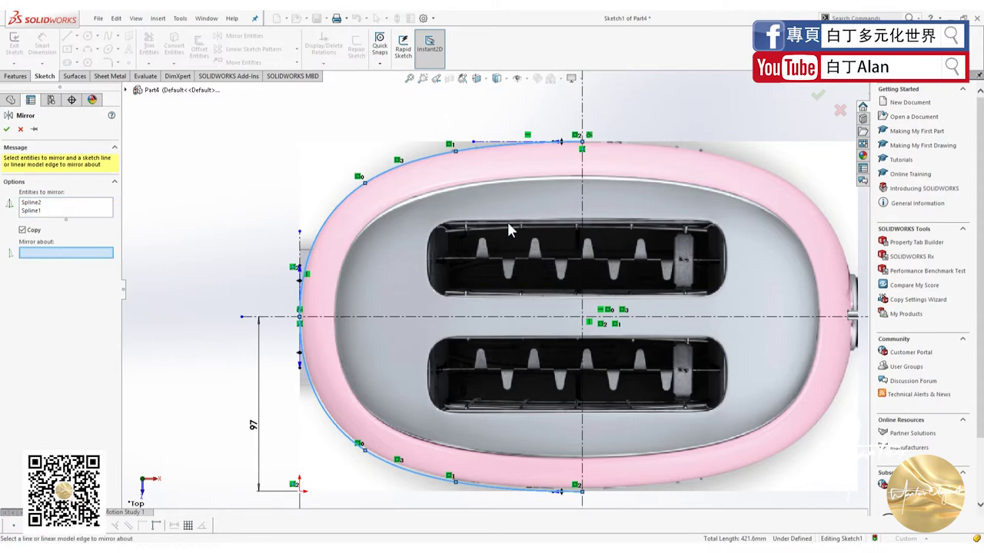
left_click(583, 203)
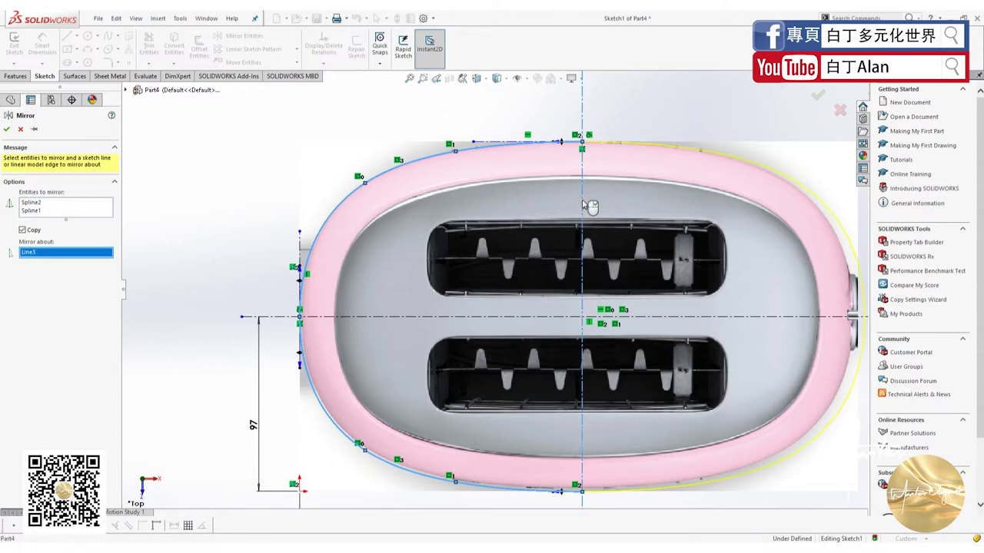
left_click(819, 97)
scroll(557, 314, "down", 3)
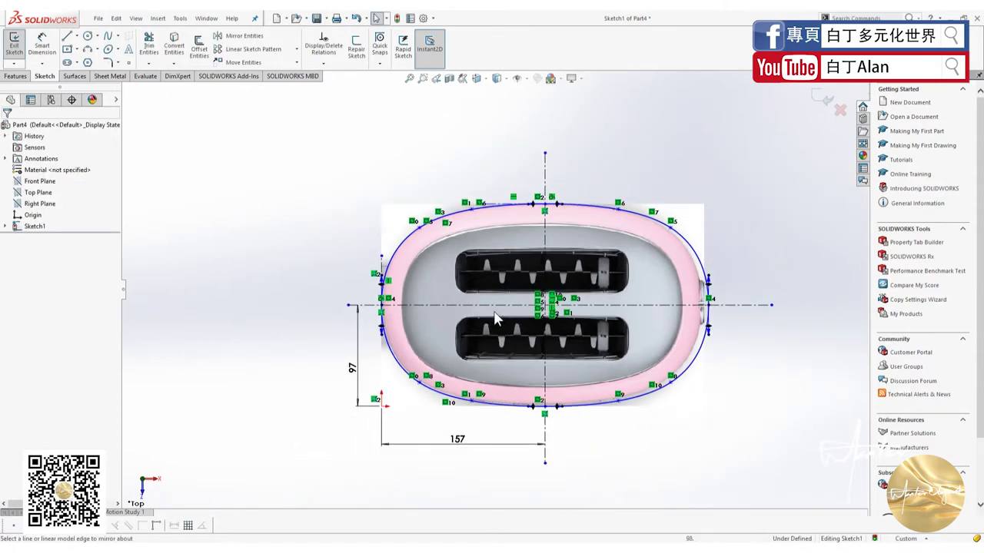
scroll(557, 313, "up", 2)
scroll(501, 400, "up", 2)
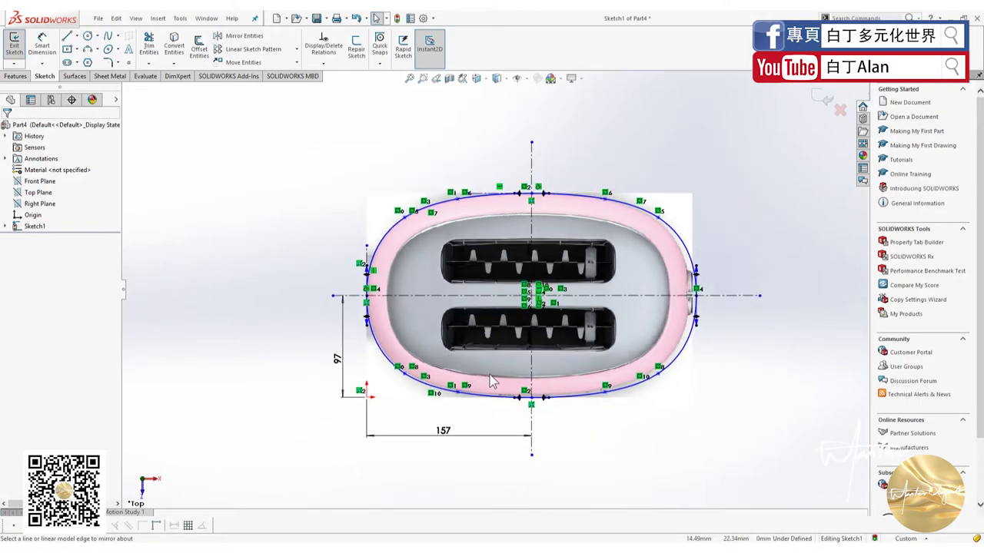
scroll(492, 384, "down", 2)
scroll(431, 422, "down", 1)
scroll(375, 448, "down", 1)
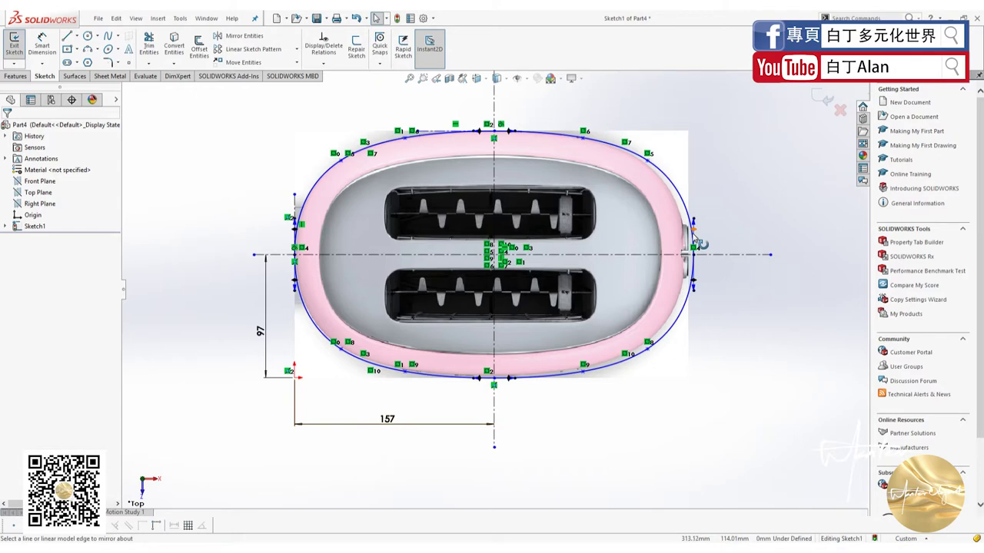
Exit Sketch1 with its toaster outline, check it in 3D, and select the Top Plane
left_click(822, 102)
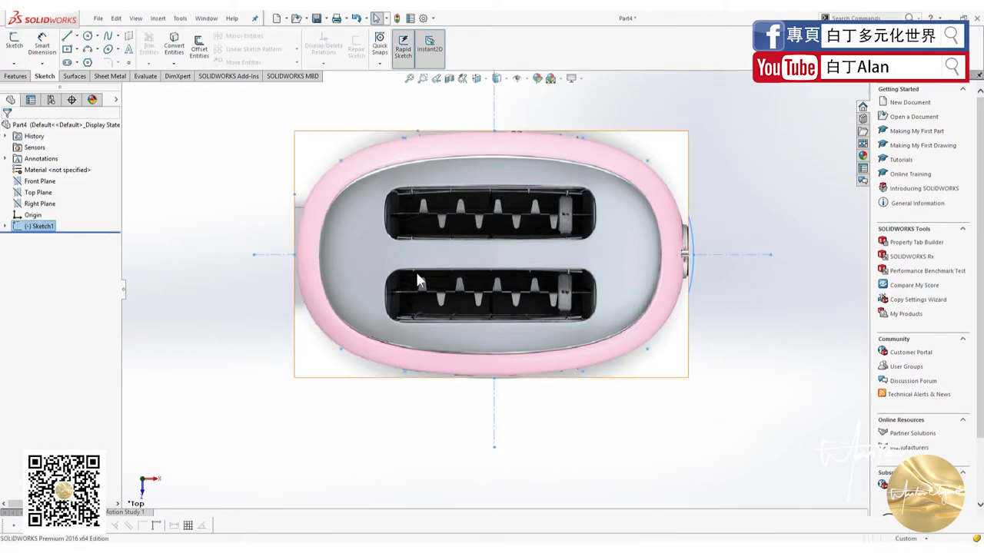
middle_click_drag(460, 323, 476, 288)
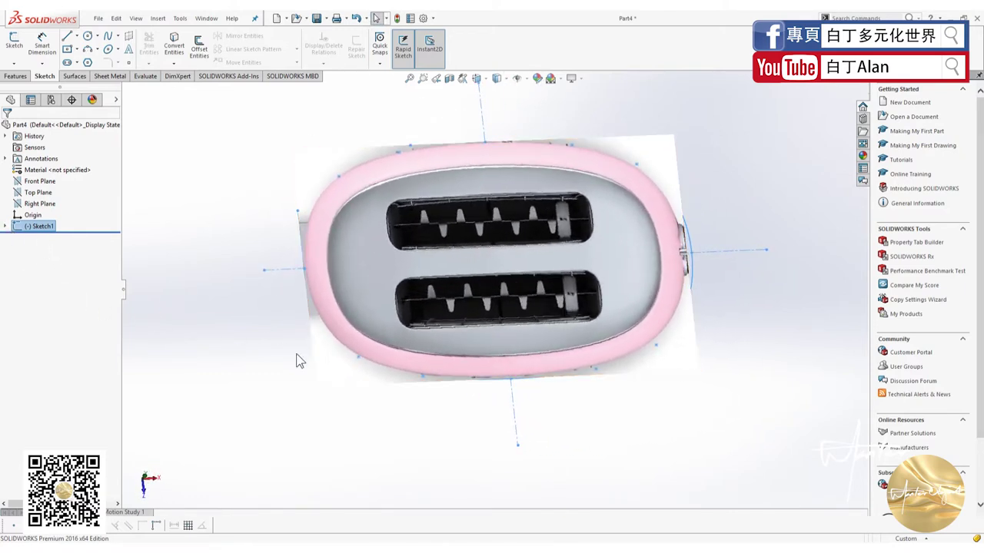
left_click(304, 372)
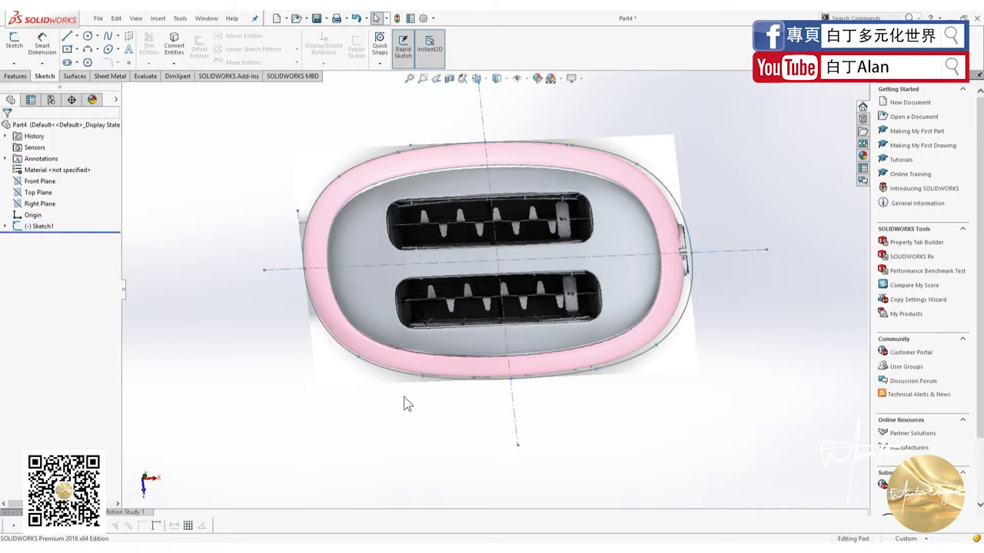
double_click(676, 332)
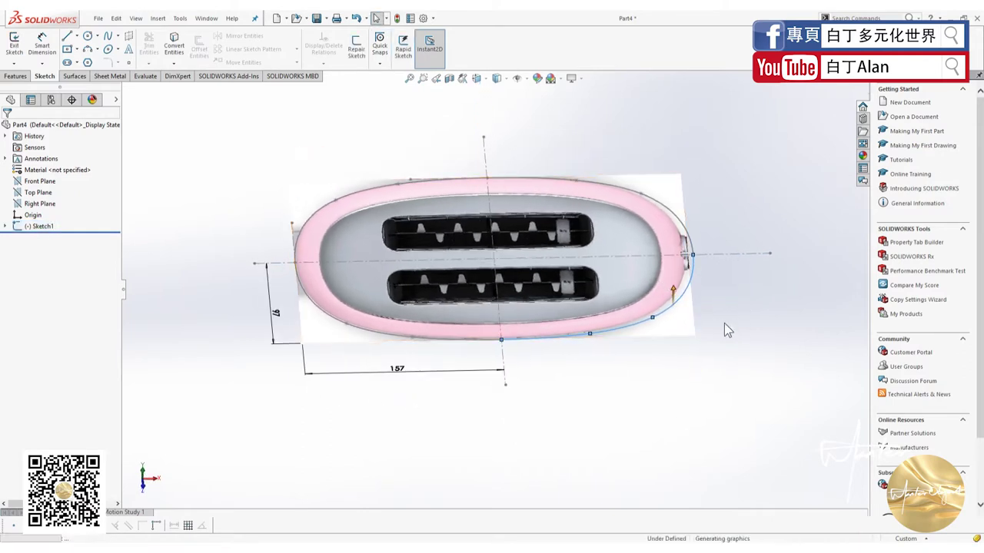
left_click(34, 197)
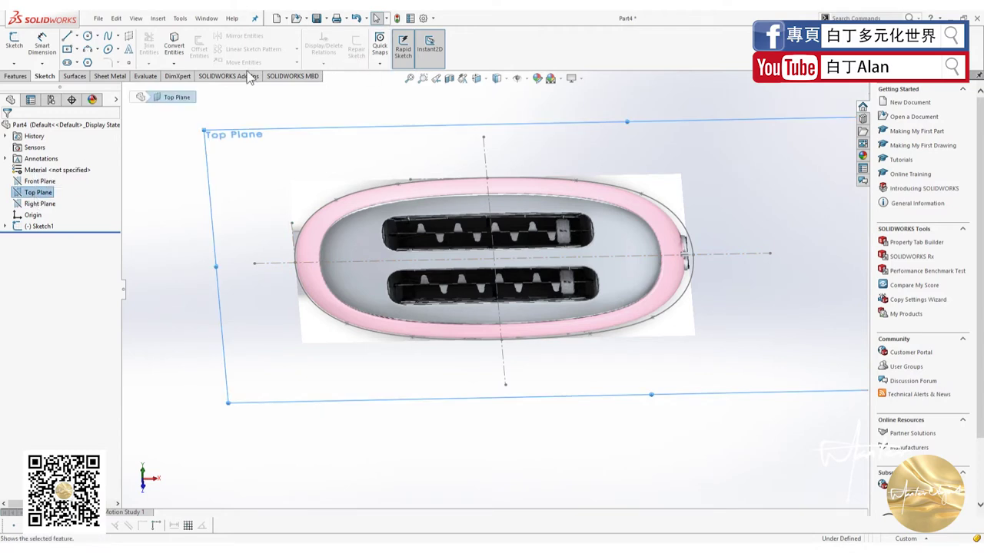
Create Plane1 offset 160 mm from the Top Plane and view it above the outline
left_click(14, 76)
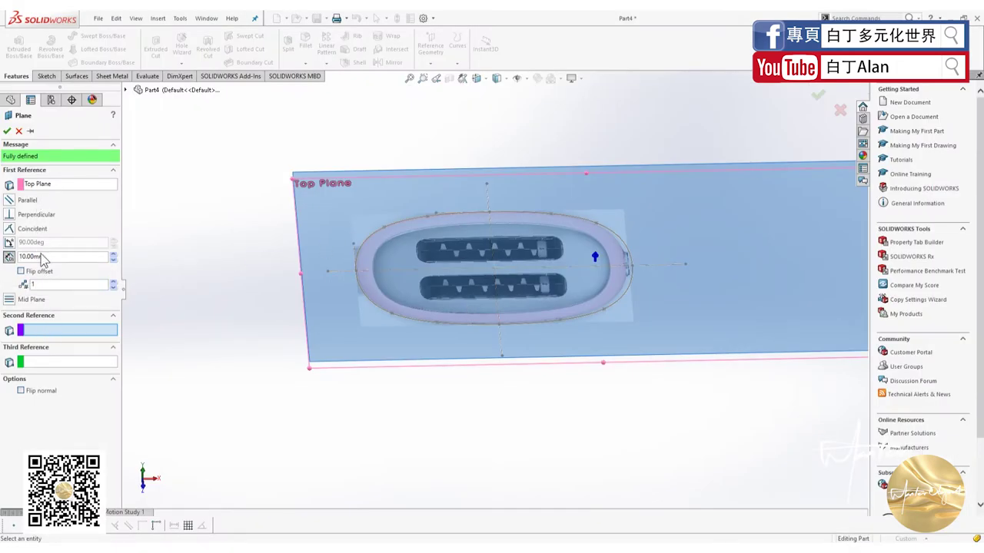
left_click_drag(42, 260, 3, 261)
type("160")
key("Return")
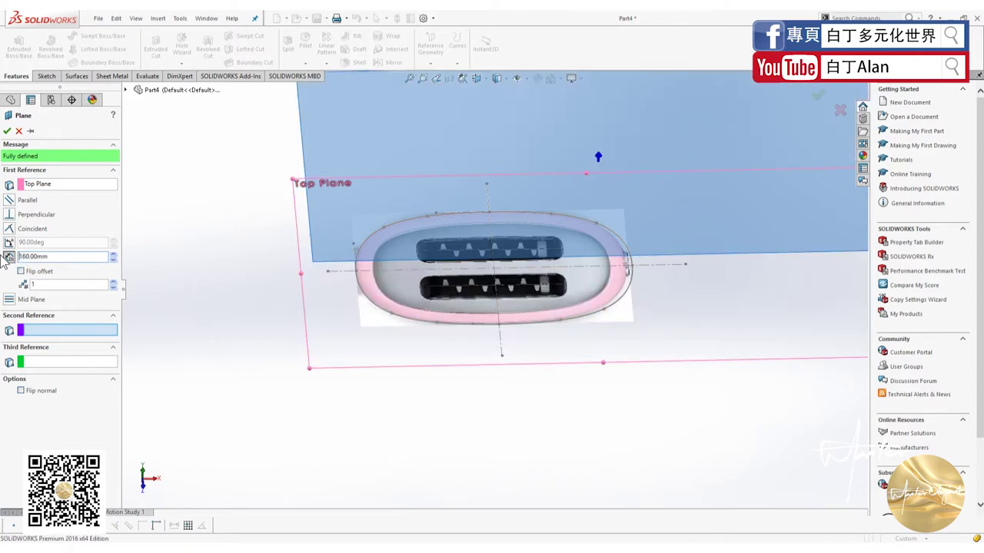
left_click(7, 131)
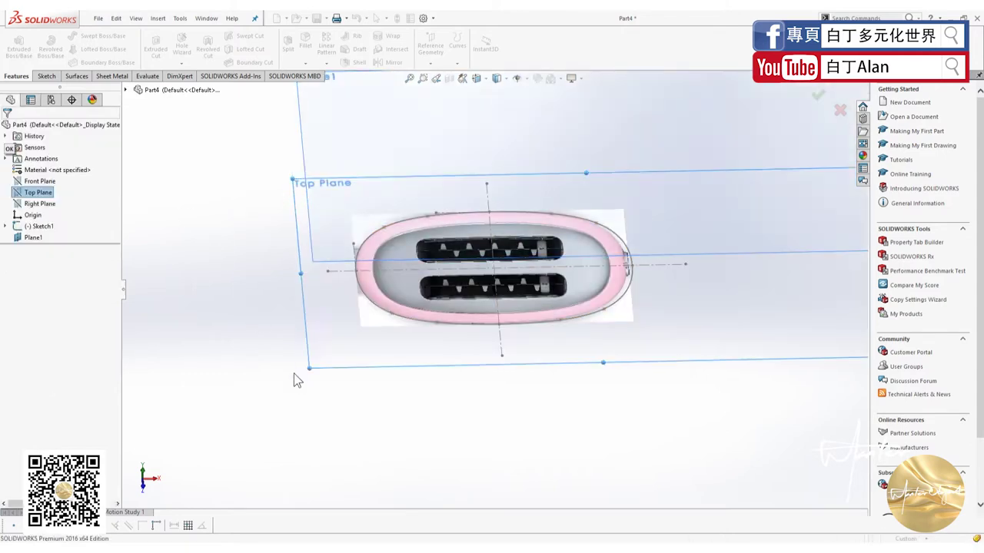
mouse_move(294, 373)
middle_mouse_down()
mouse_move(407, 296)
mouse_move(435, 329)
middle_mouse_up()
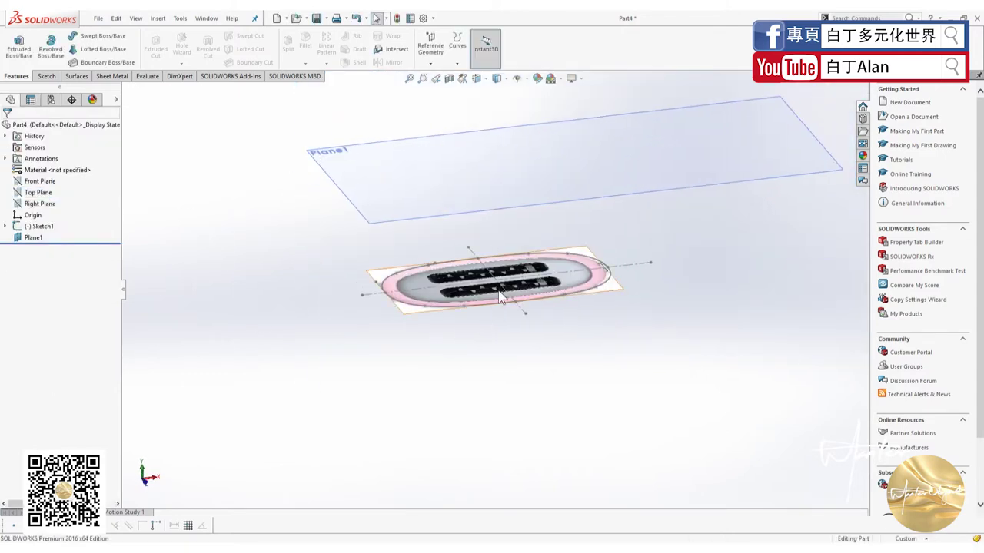
Start a new sketch on Plane1, viewed normal to the plane
left_click(47, 76)
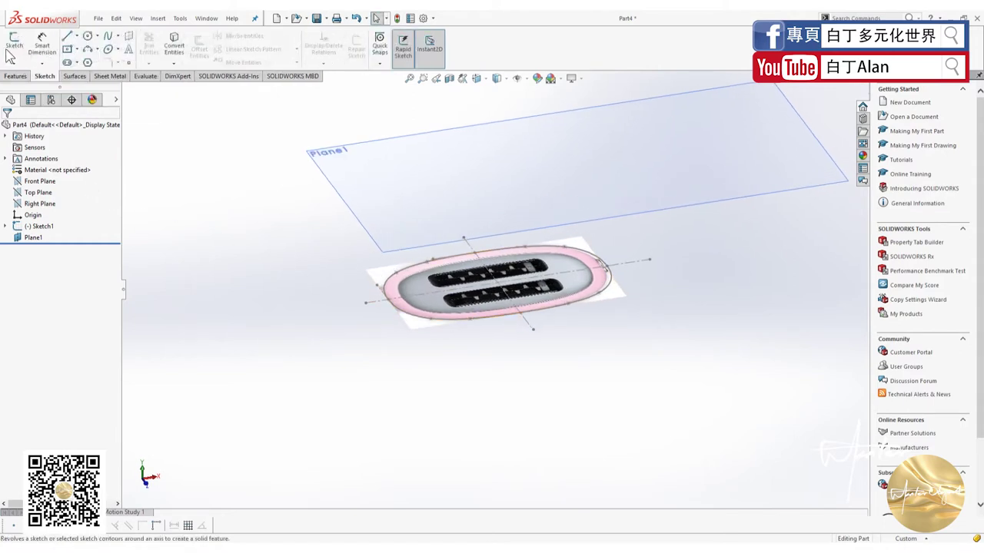
left_click(69, 63)
key("ctrl+1")
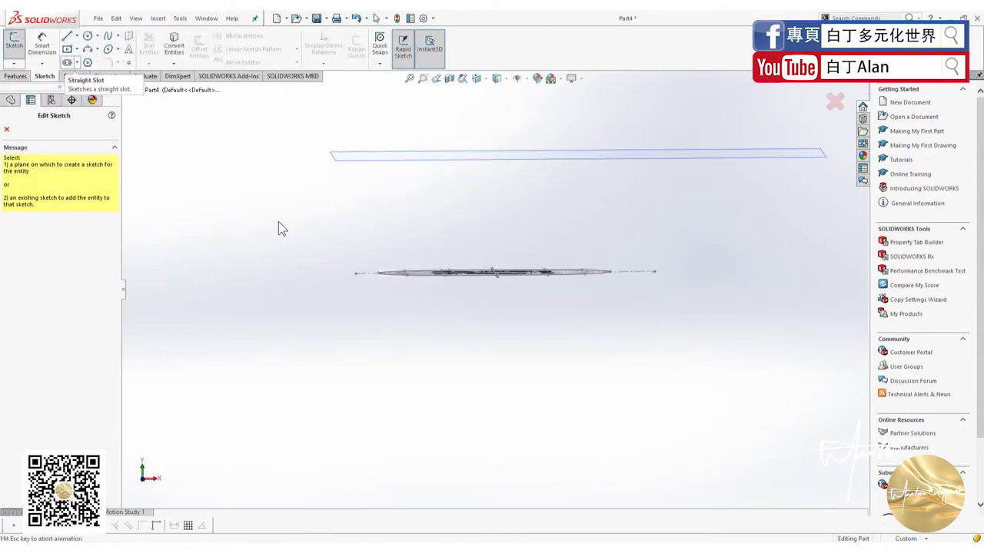
left_click(6, 131)
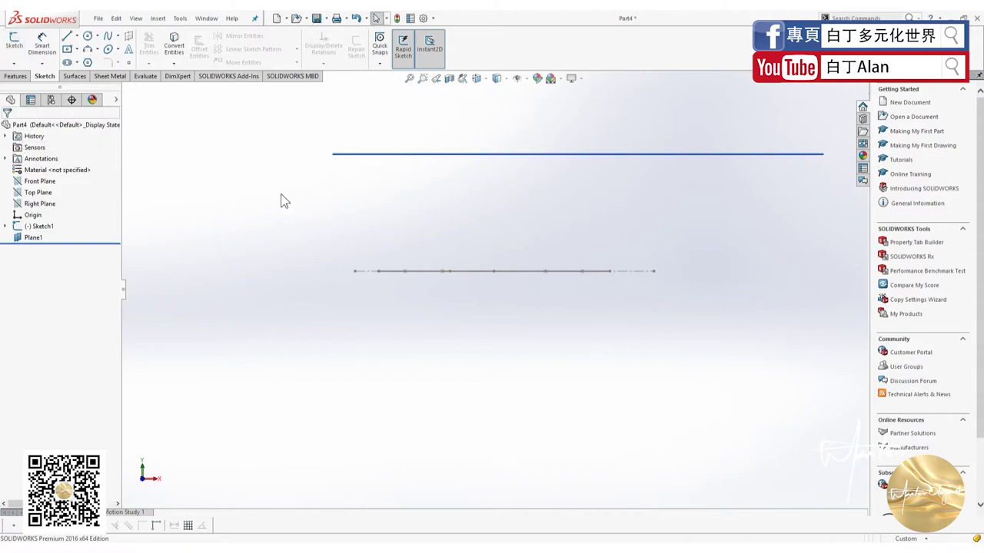
key("ctrl+5")
left_click(451, 150)
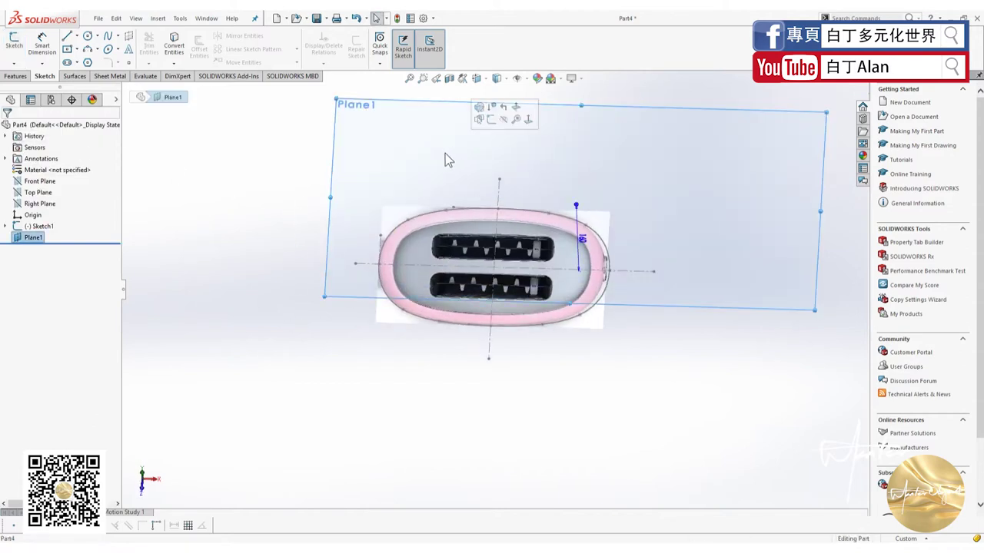
key("ctrl+8")
left_click(14, 40)
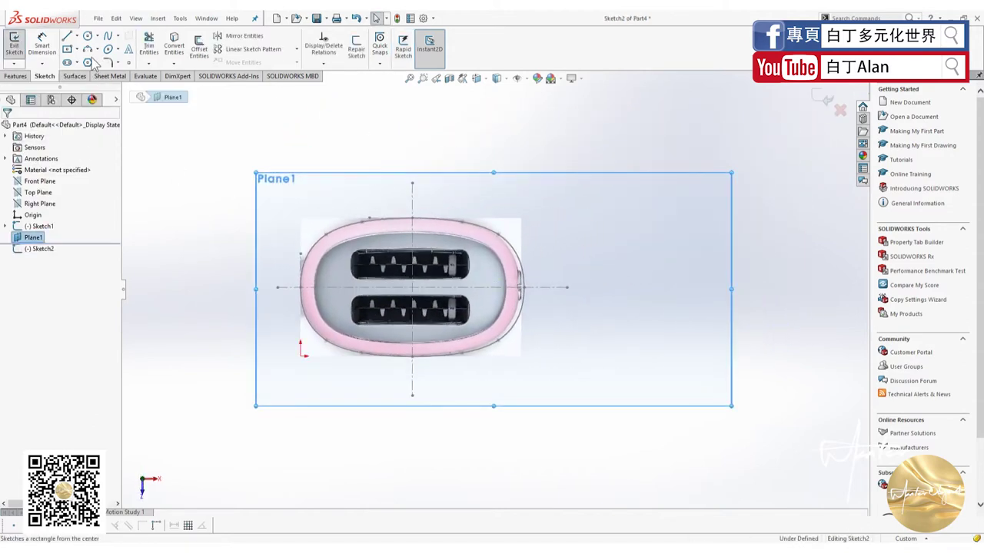
scroll(329, 213, "down", 2)
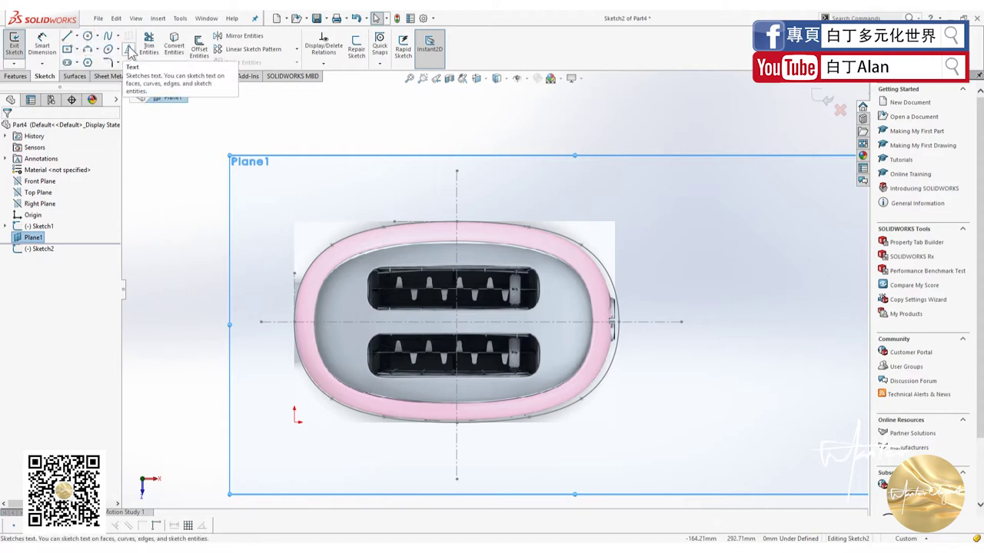
Offset the toaster outline chain 20 mm inward with Reverse checked
left_click(199, 46)
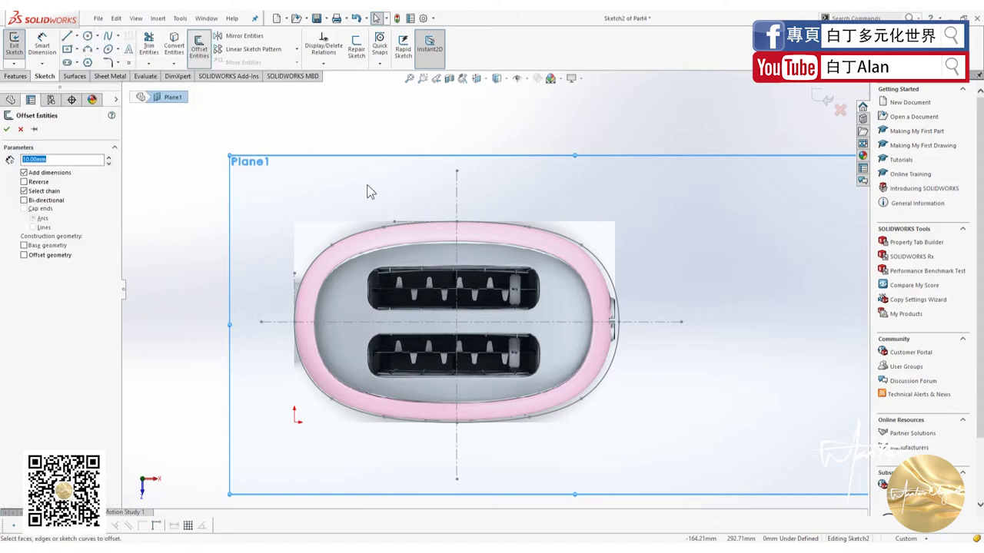
left_click(363, 232)
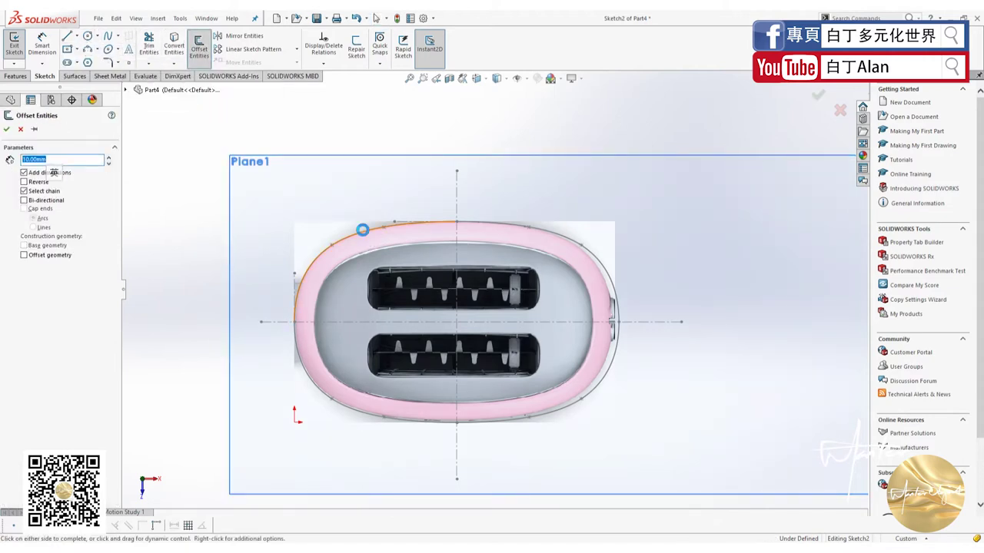
left_click(25, 183)
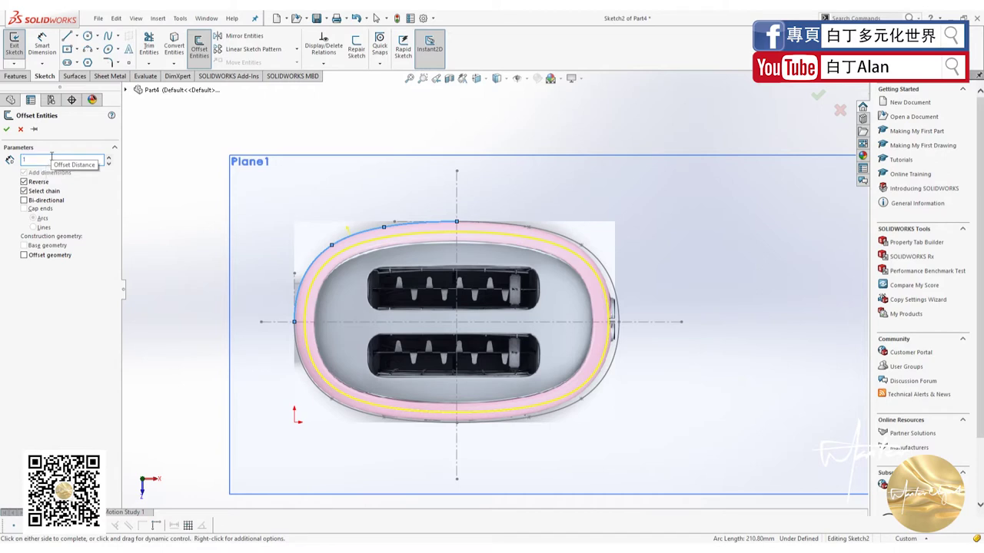
type("20")
key("Return")
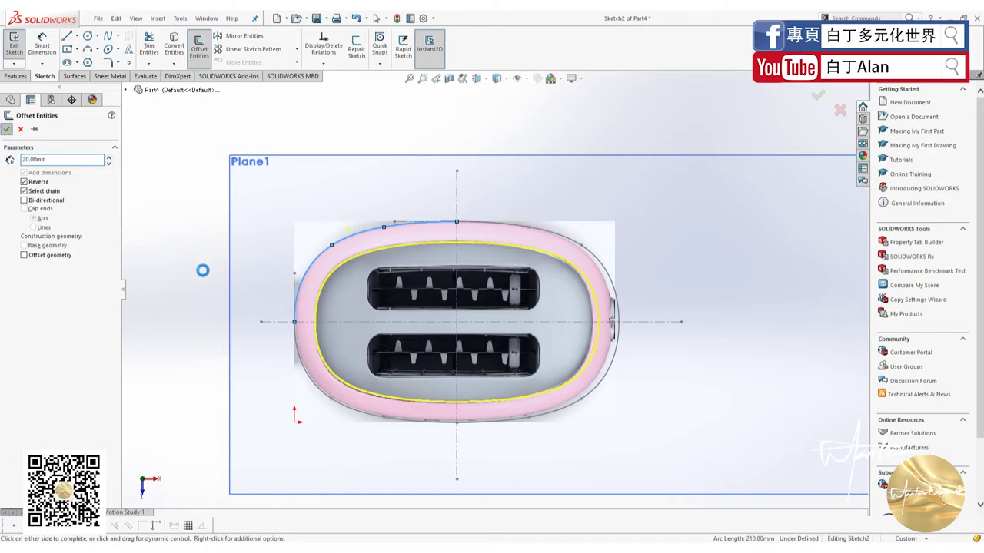
mouse_move(349, 380)
middle_mouse_down()
mouse_move(477, 248)
mouse_move(223, 331)
mouse_move(733, 100)
middle_mouse_up()
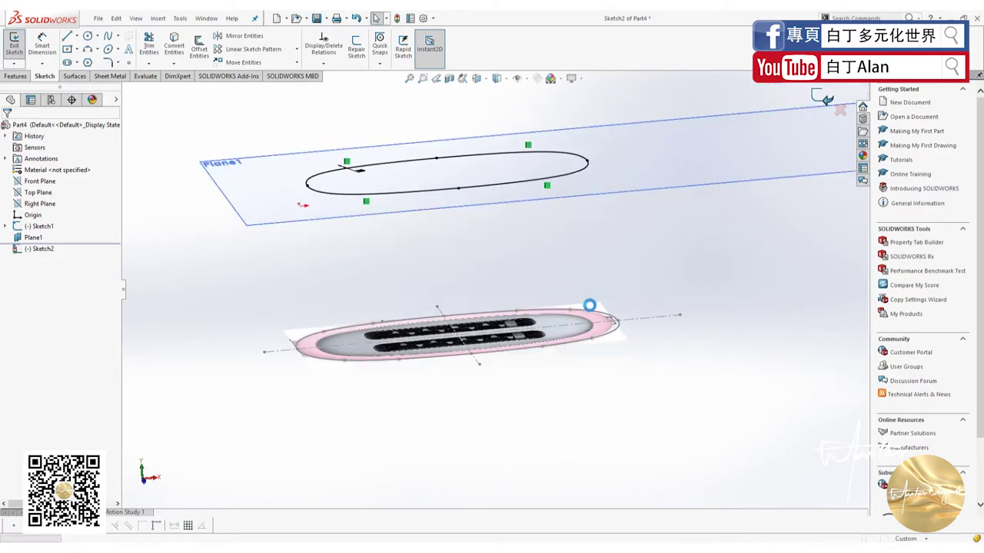
Close the offset sketch and select the Front Plane as reference
middle_click_drag(574, 282, 427, 319)
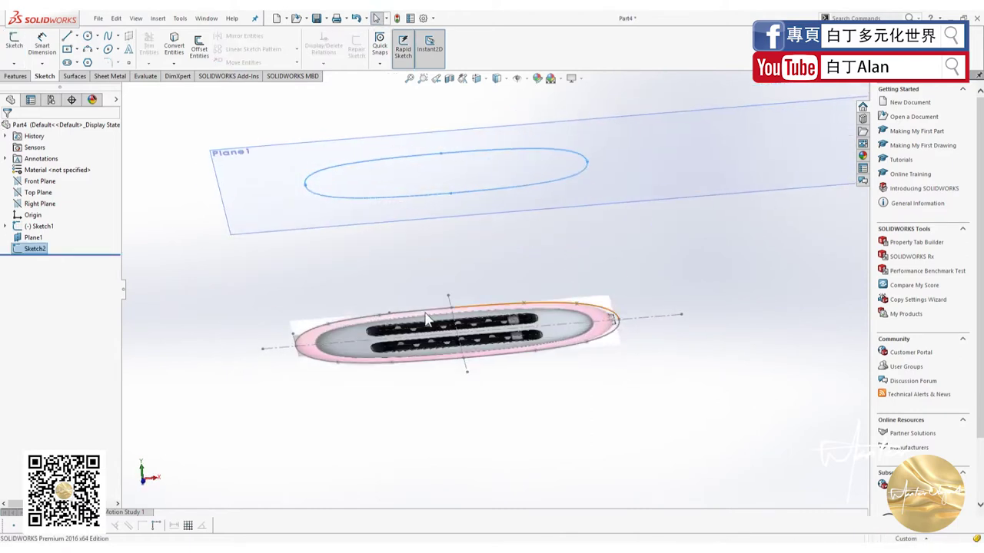
left_click(37, 182)
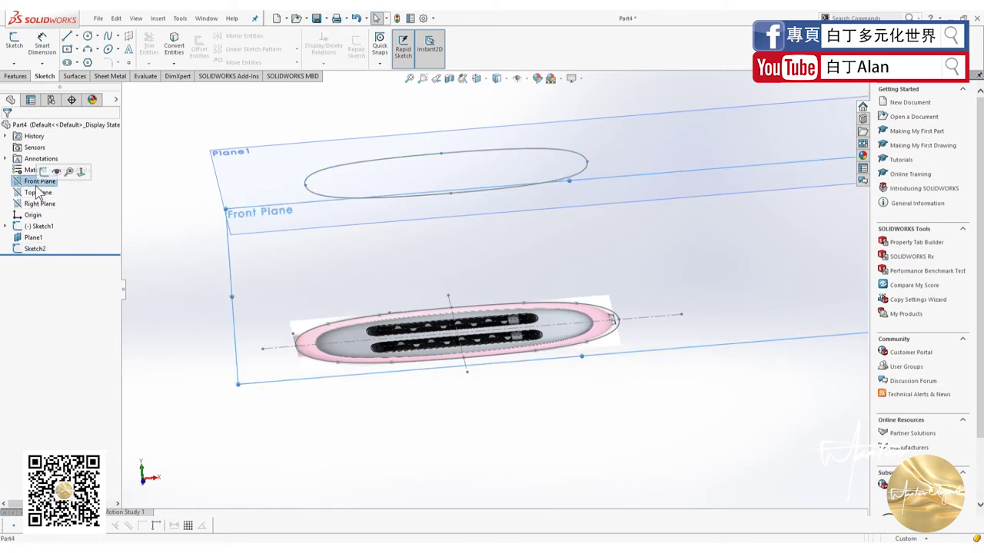
middle_click_drag(222, 292, 291, 304)
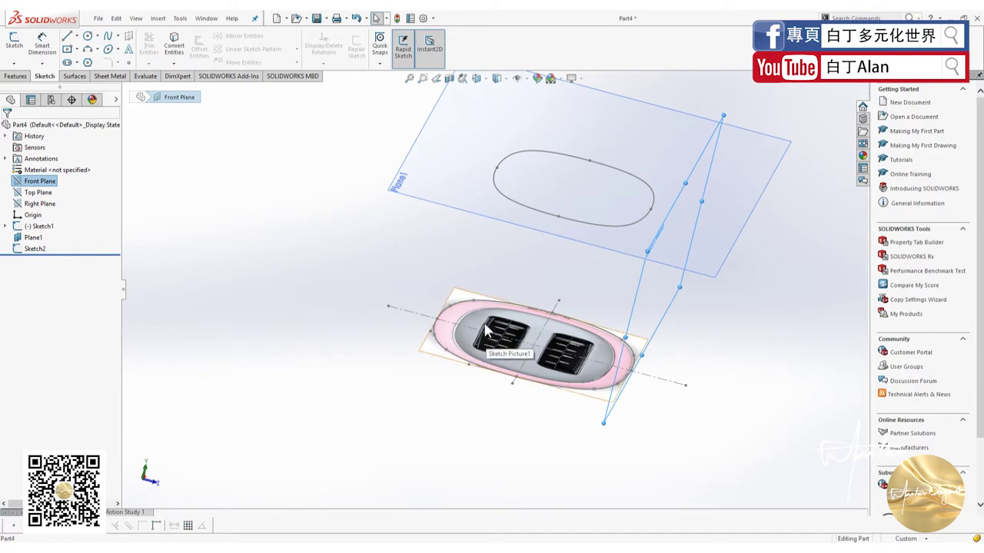
Create Plane2 at 90° to the Front Plane through Point3 of Sketch1
left_click(16, 76)
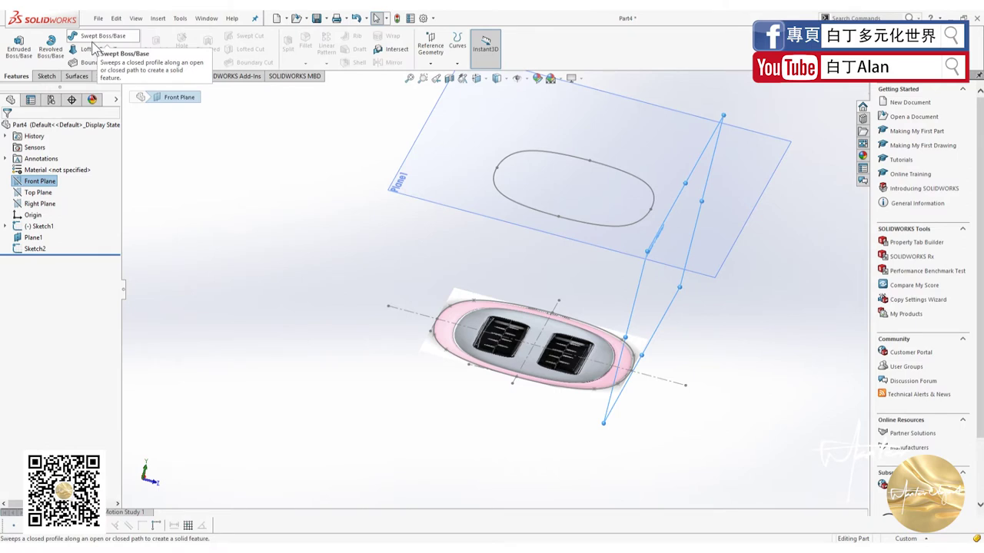
left_click(430, 63)
left_click(439, 76)
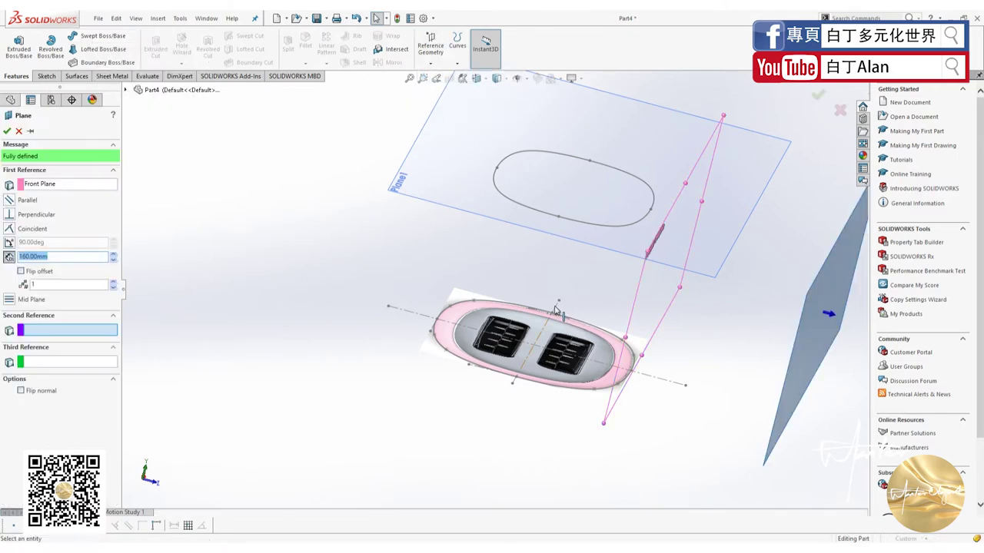
left_click(559, 308)
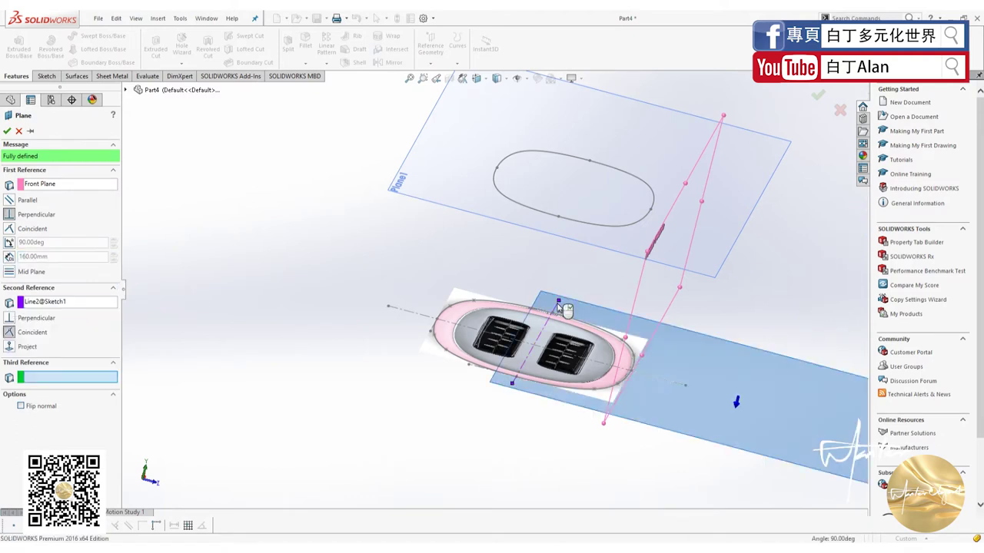
left_click(559, 307)
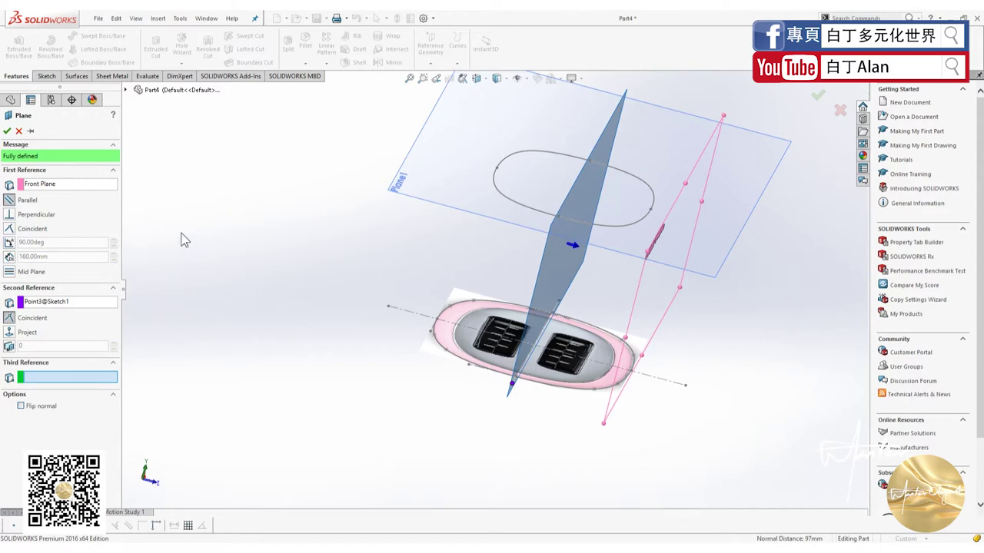
left_click(7, 132)
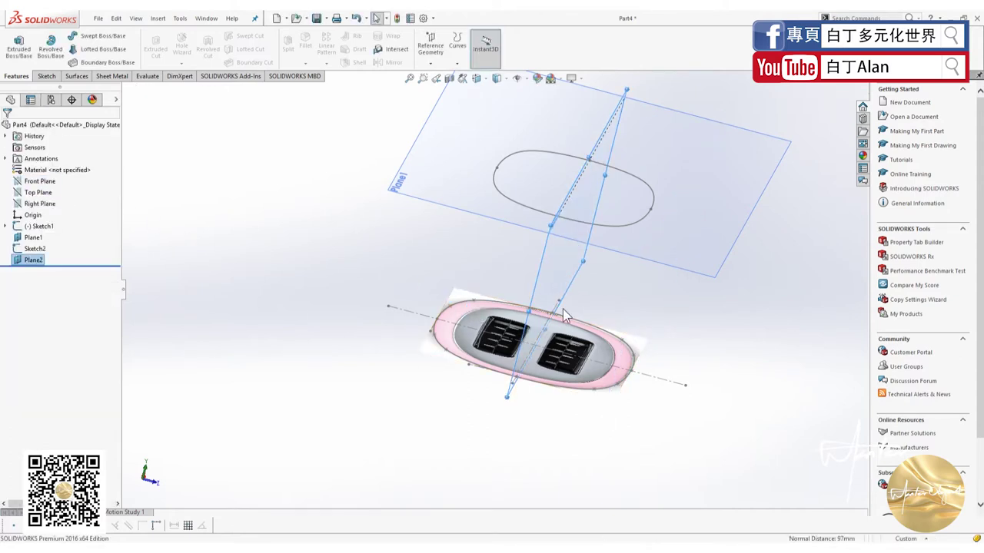
Start Sketch3 on Plane2 viewed face-on, and hide the reference planes
key("ctrl+8")
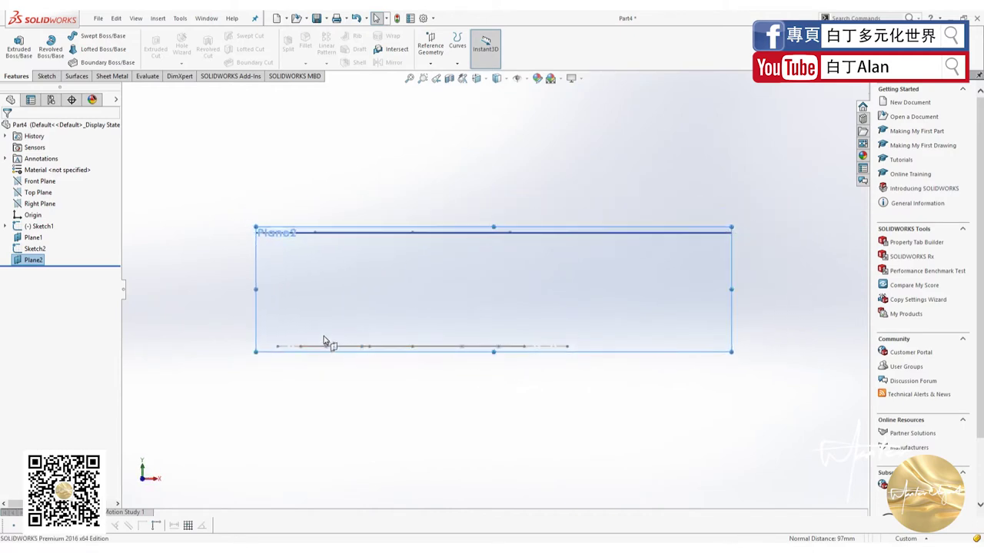
scroll(306, 346, "down", 1)
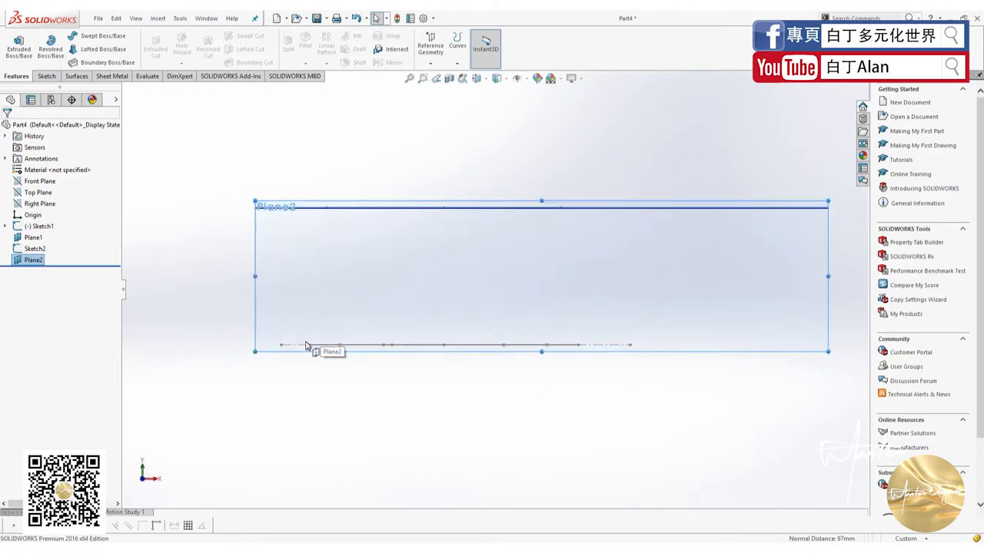
left_click(44, 77)
left_click(14, 44)
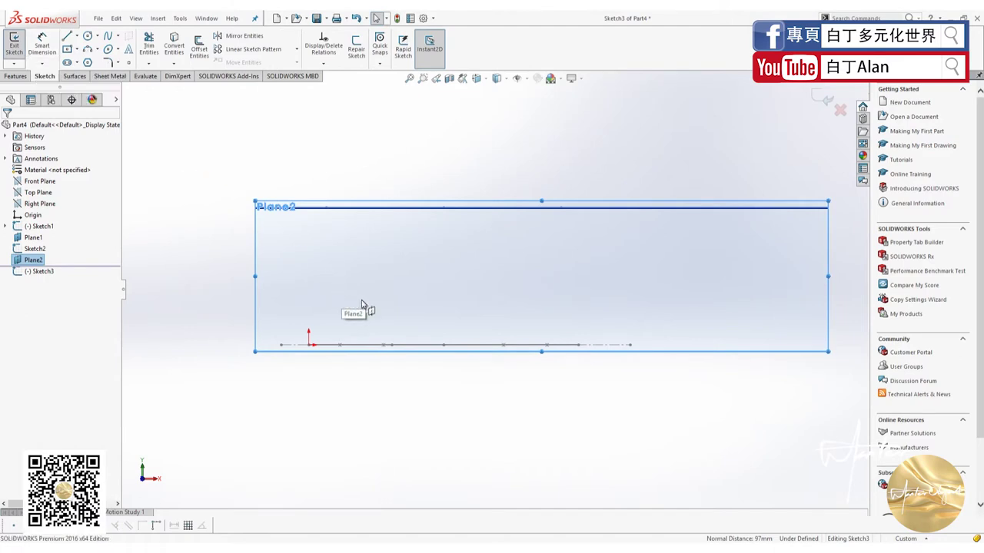
right_click(34, 240)
left_click(49, 225)
scroll(363, 316, "down", 3)
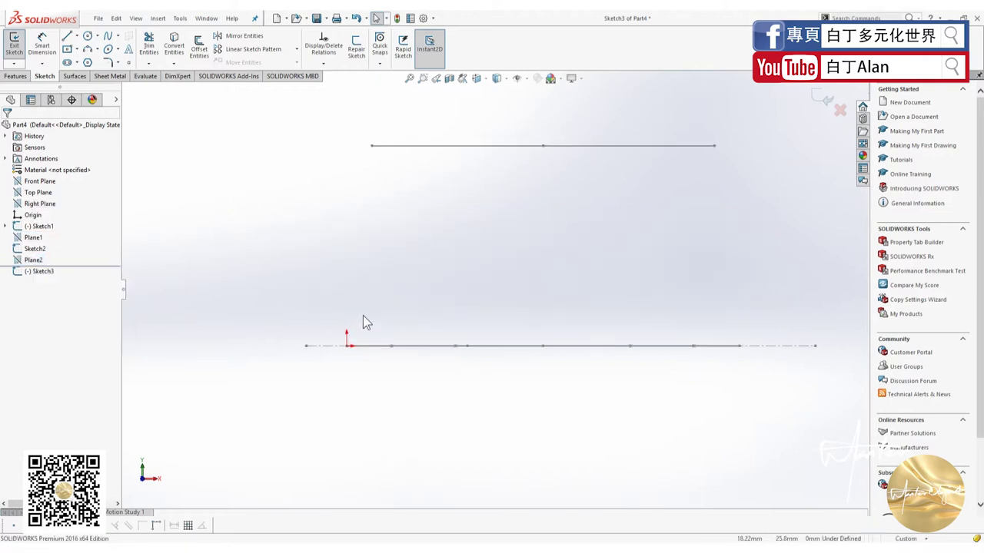
scroll(377, 338, "down", 3)
scroll(378, 344, "up", 2)
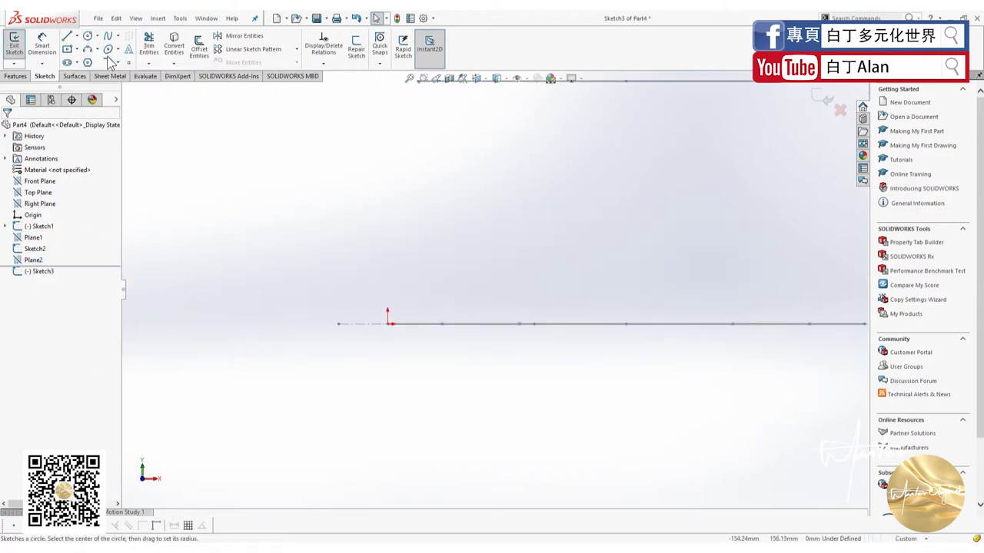
Launch Tools > Sketch Tools > Sketch Picture to browse for an image
left_click(157, 18)
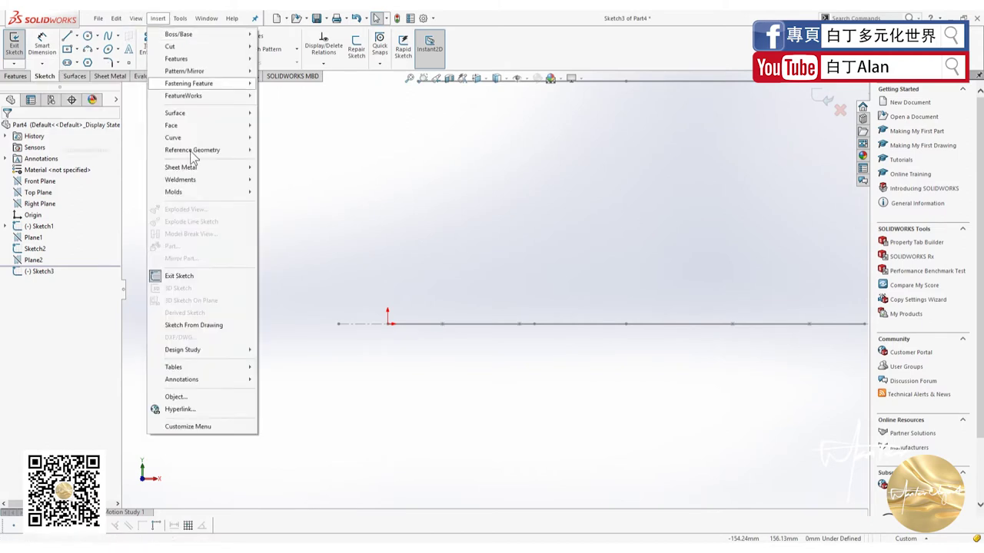
left_click(180, 19)
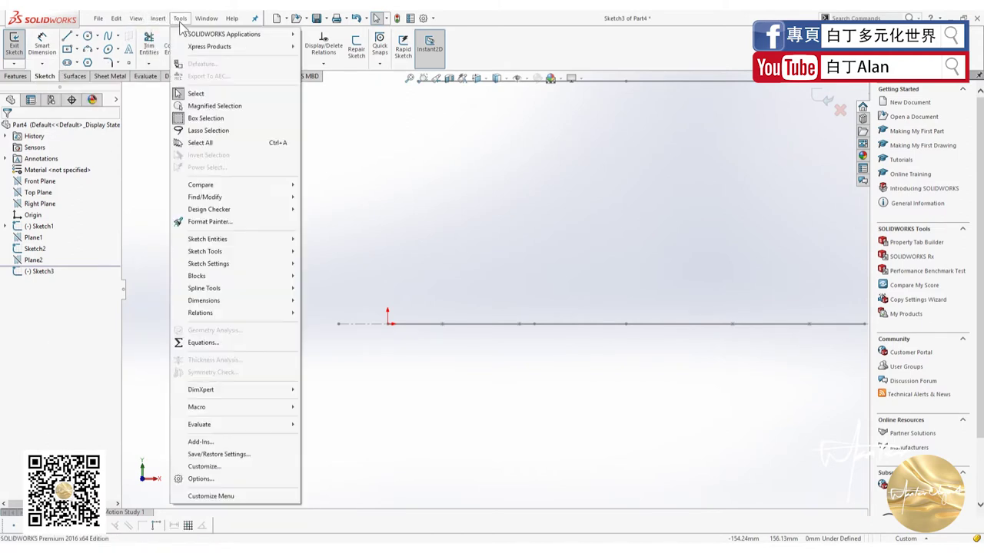
mouse_move(205, 251)
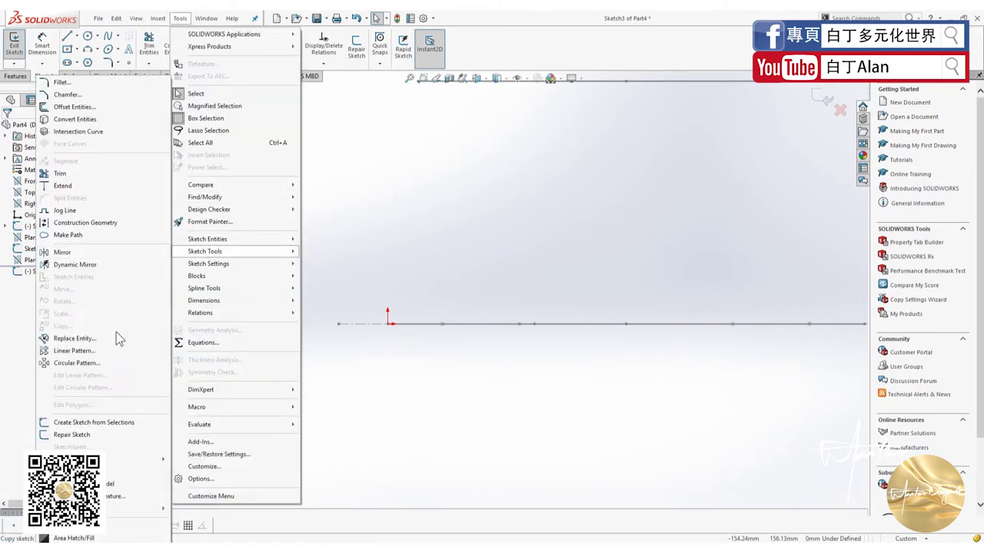
left_click(115, 526)
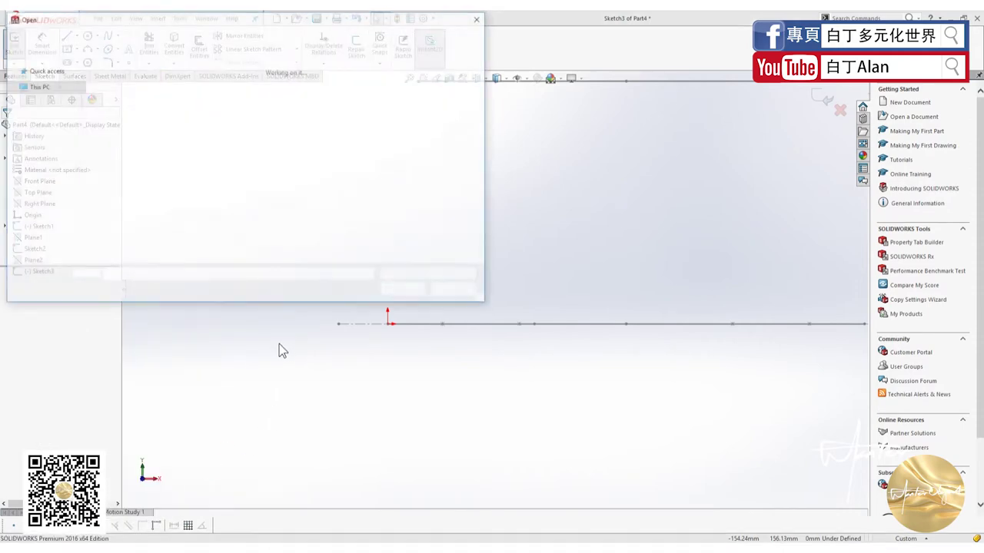
Insert the red SMEG toaster photo into Sketch3 and shrink it to about half size
double_click(117, 88)
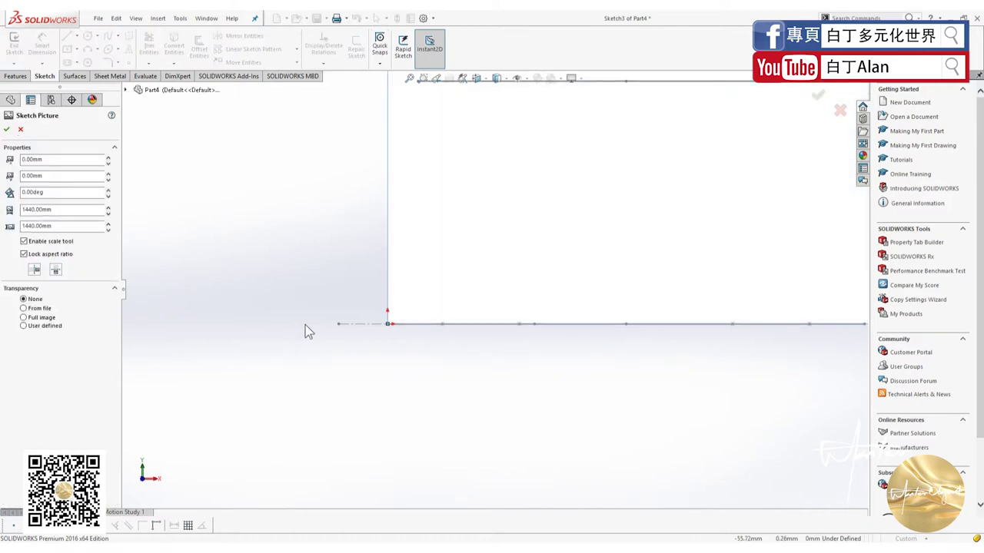
key("f")
left_click_drag(691, 104, 681, 185)
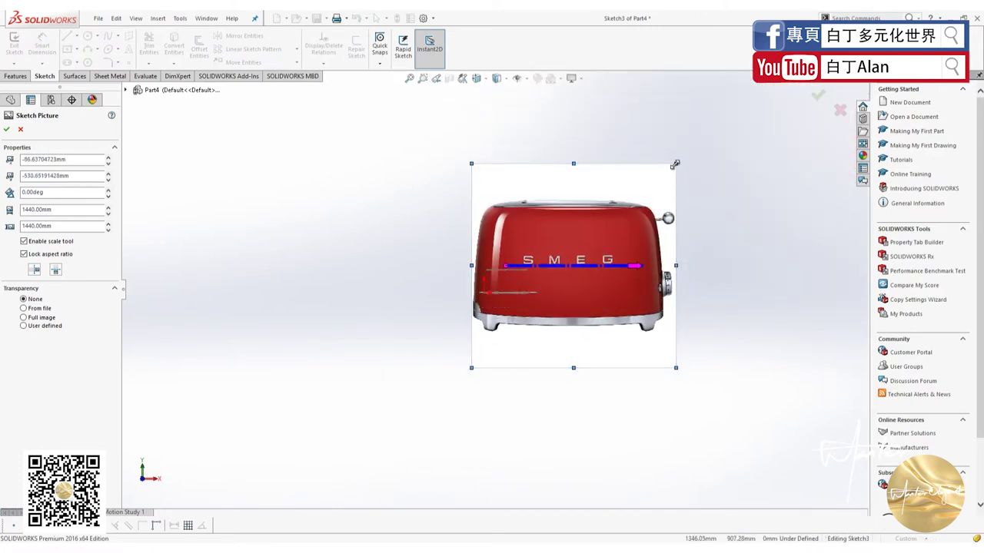
left_click_drag(674, 164, 588, 259)
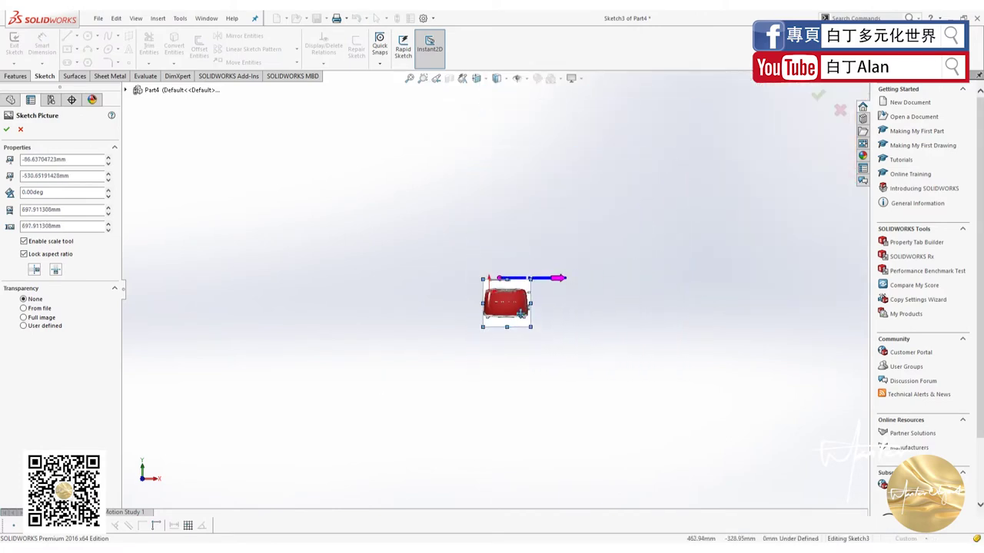
scroll(502, 280, "down", 3)
scroll(502, 280, "down", 1)
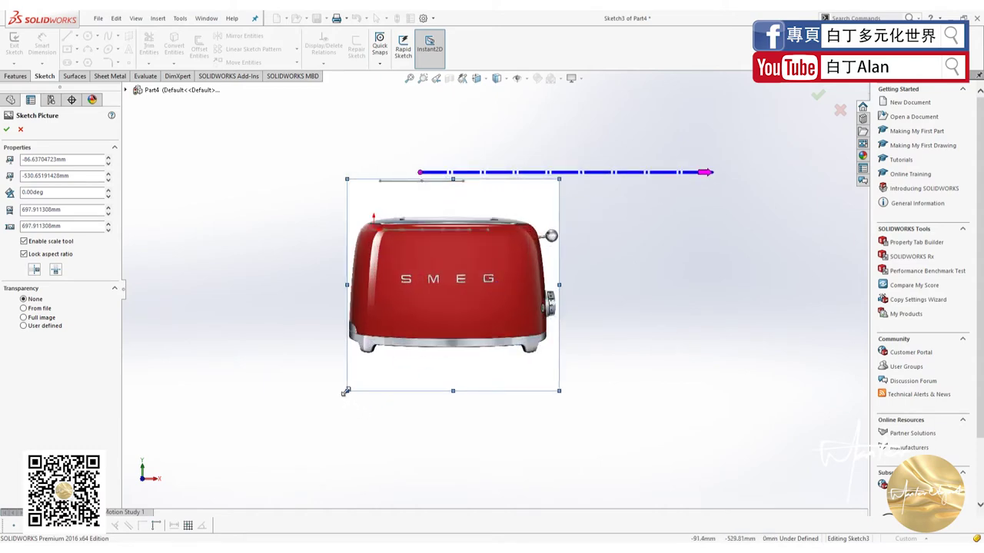
Set the picture's base on the origin line, scaled to about 297.22 mm, and confirm
mouse_move(345, 393)
left_mouse_down()
mouse_move(454, 262)
mouse_move(478, 257)
left_mouse_up()
scroll(384, 199, "up", 2)
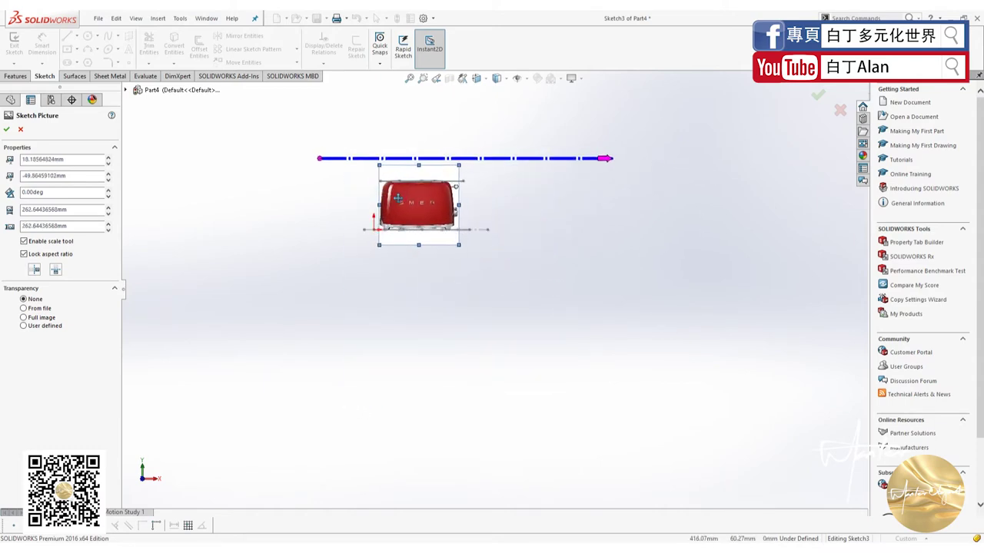
scroll(411, 235, "down", 5)
scroll(418, 250, "down", 8)
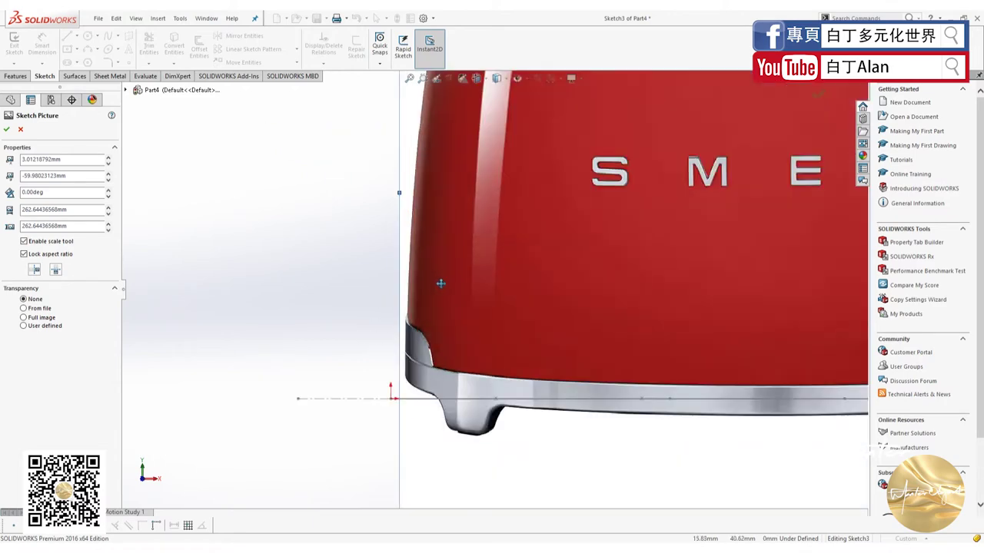
left_click_drag(475, 318, 472, 363)
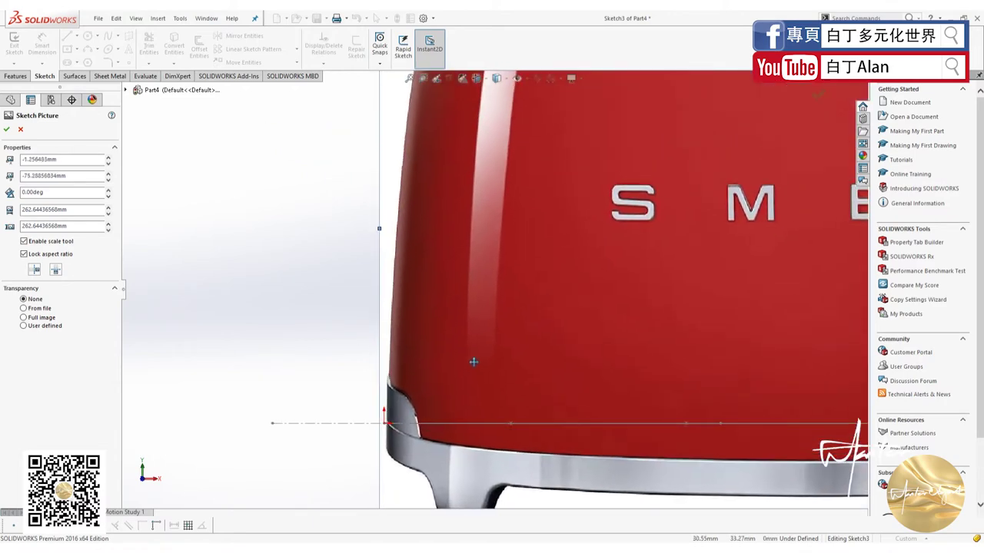
scroll(471, 362, "up", 5)
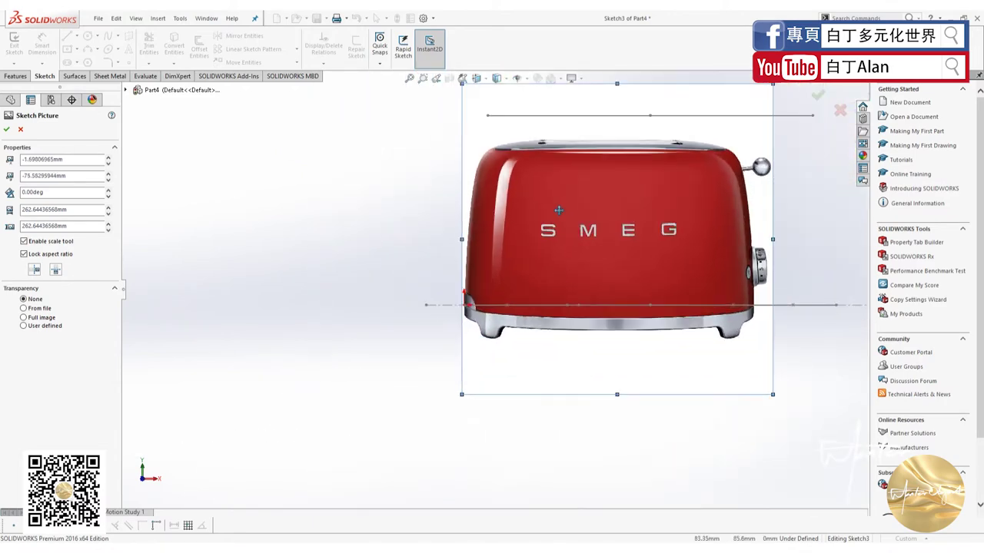
scroll(557, 250, "up", 1)
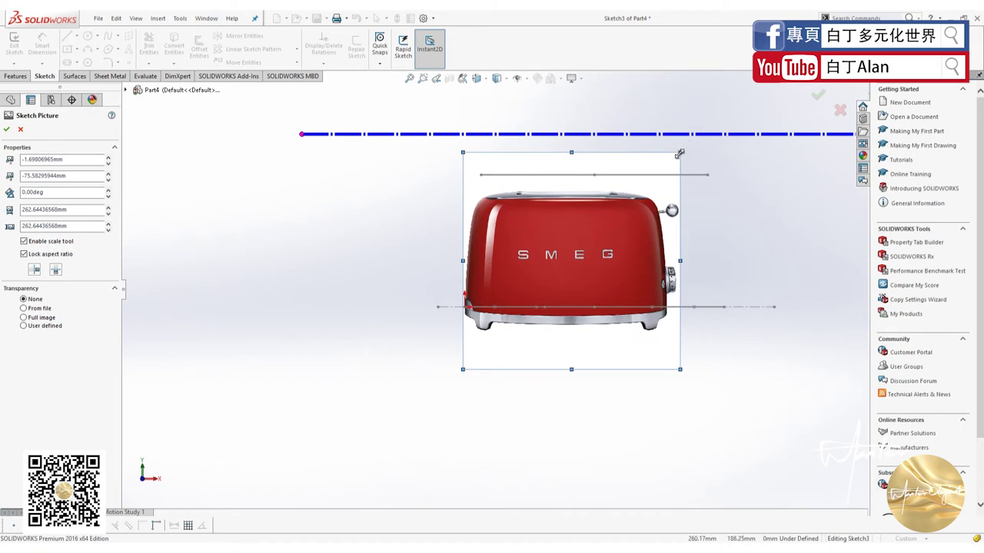
left_click_drag(680, 154, 708, 137)
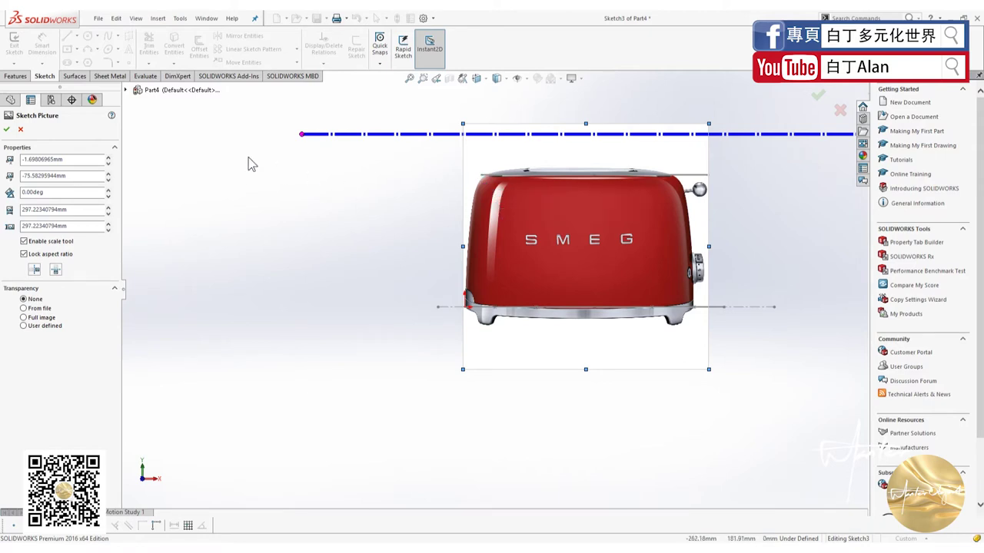
left_click(7, 130)
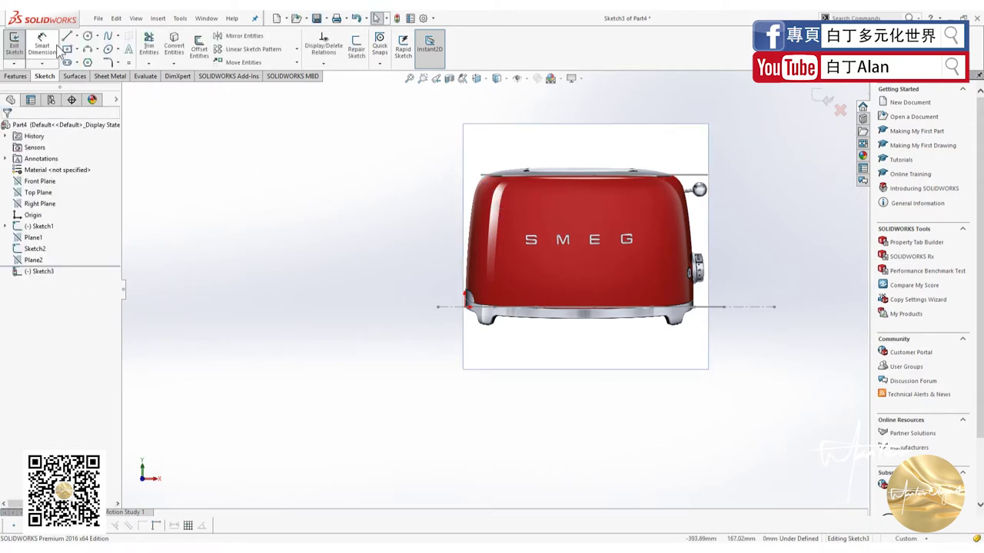
Trace a trial spline down the toaster's left side, then delete it to redo
left_click(108, 39)
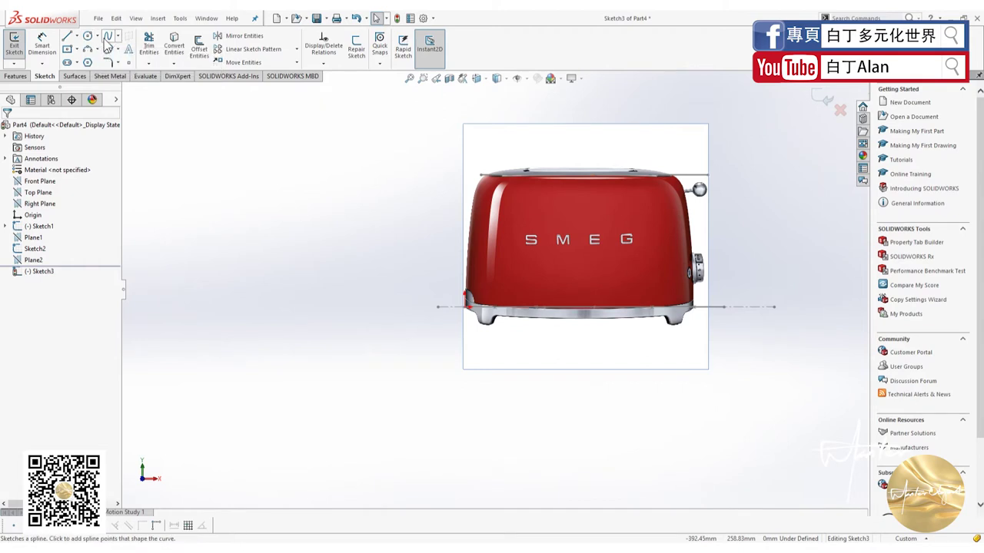
left_click(478, 176)
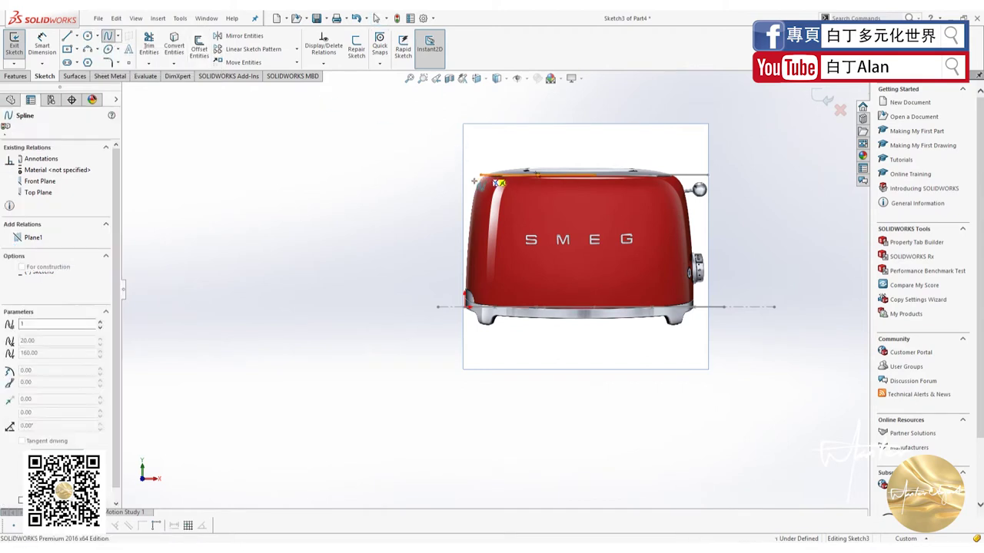
scroll(492, 288, "down", 3)
scroll(474, 275, "down", 3)
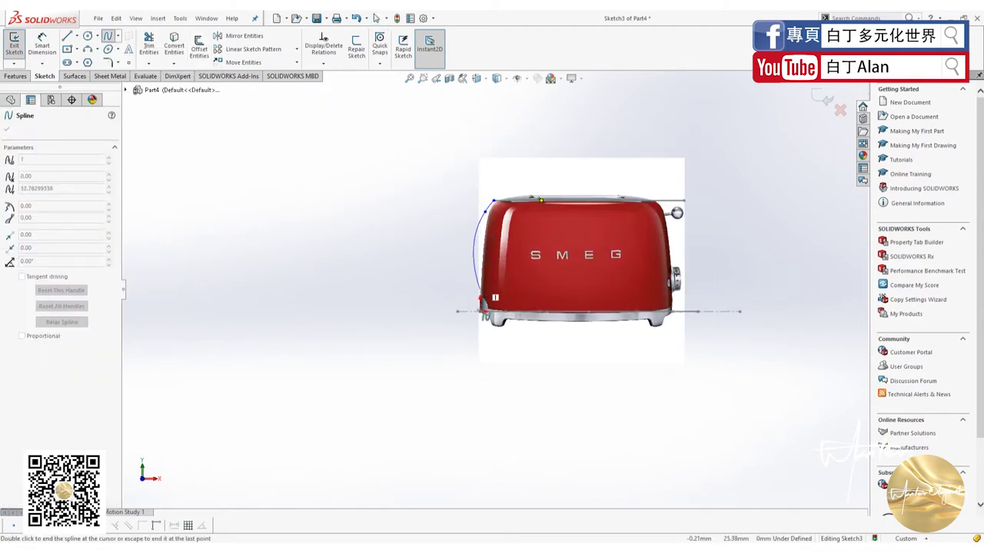
scroll(484, 273, "down", 1)
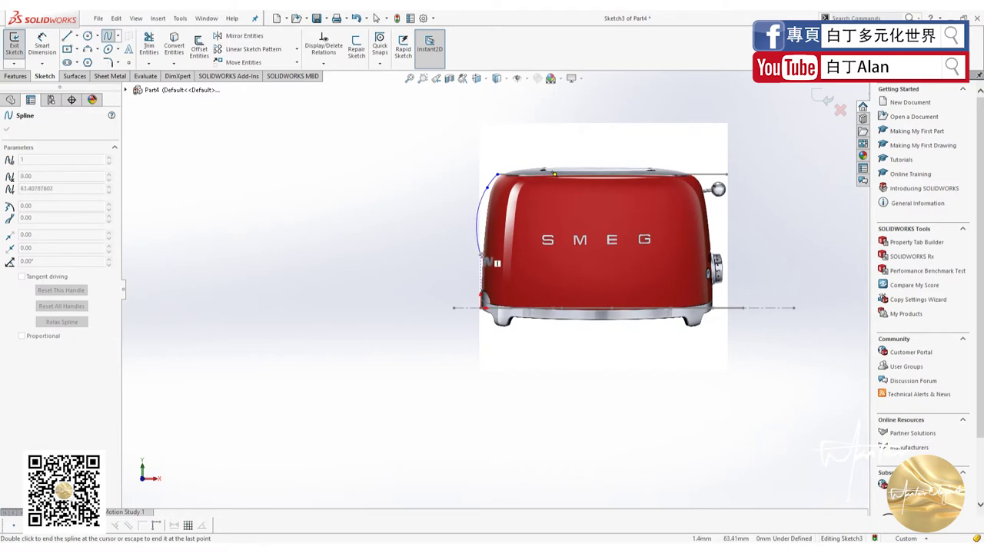
double_click(482, 259)
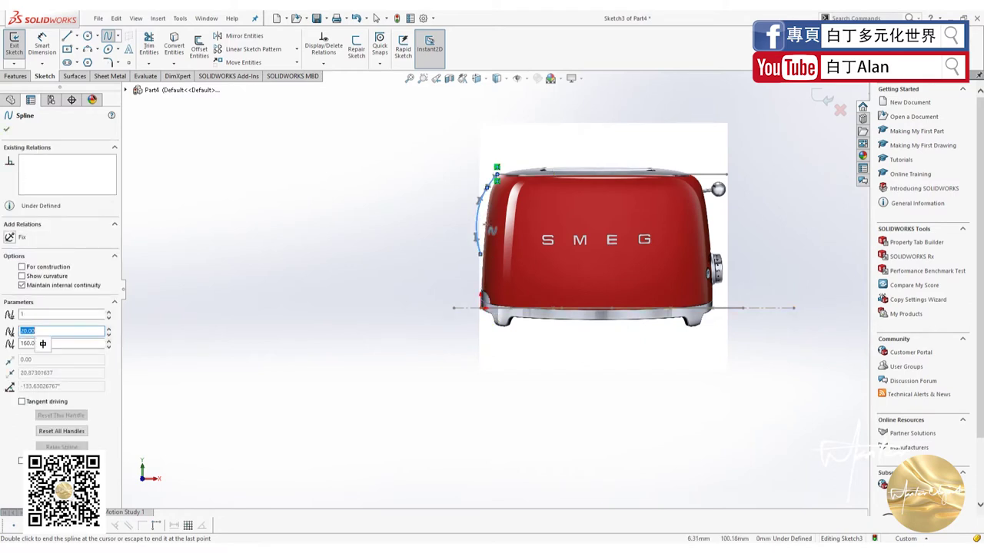
key("Escape")
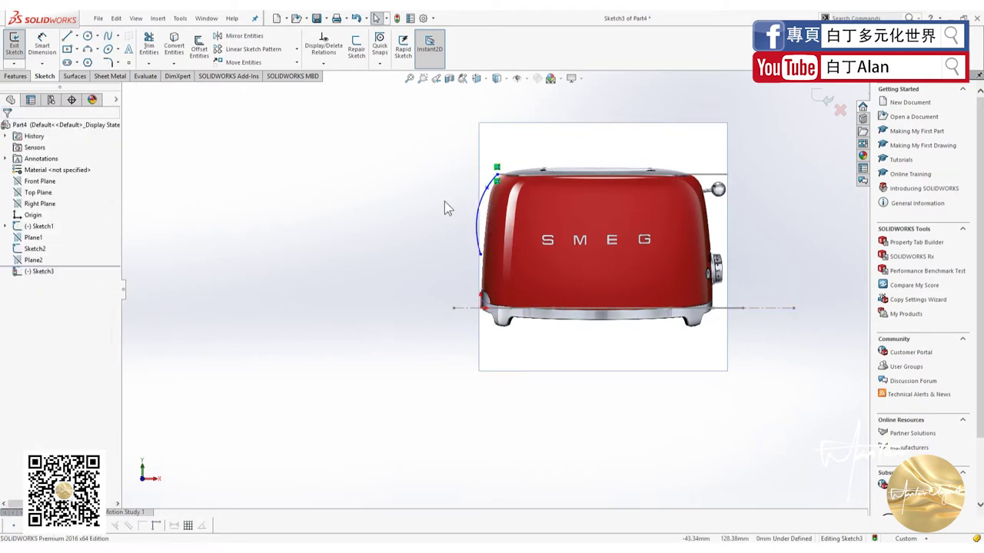
left_click(477, 227)
left_click(26, 236)
key("Escape")
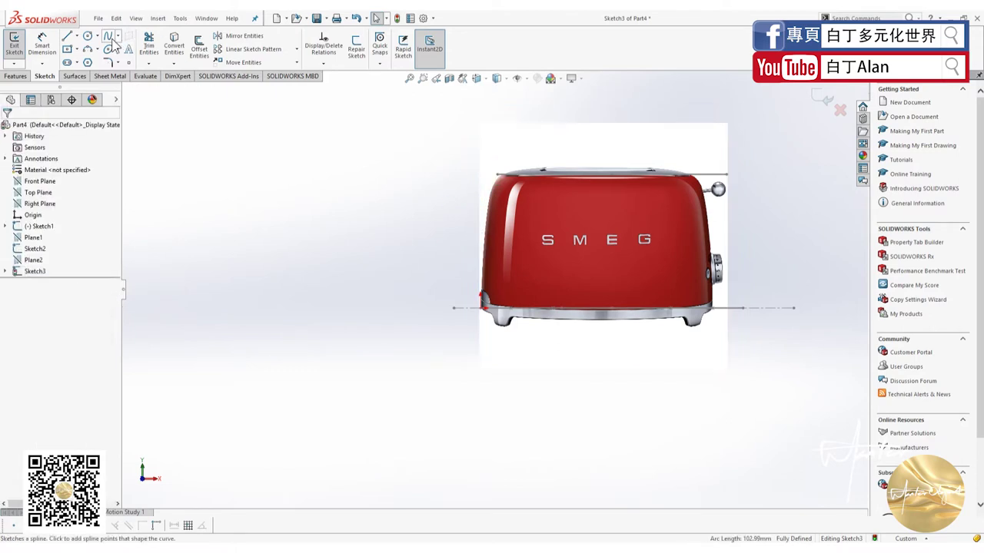
scroll(517, 262, "down", 2)
scroll(517, 261, "down", 2)
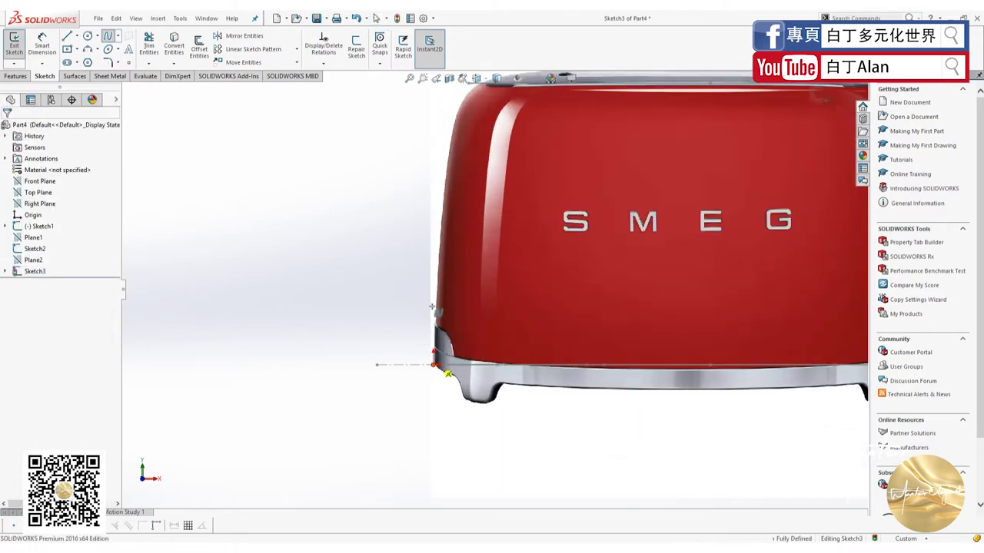
Redraw the guide spline from the toaster's bottom-left base up to its top edge
left_click(435, 361)
left_click(427, 242)
left_click(448, 101)
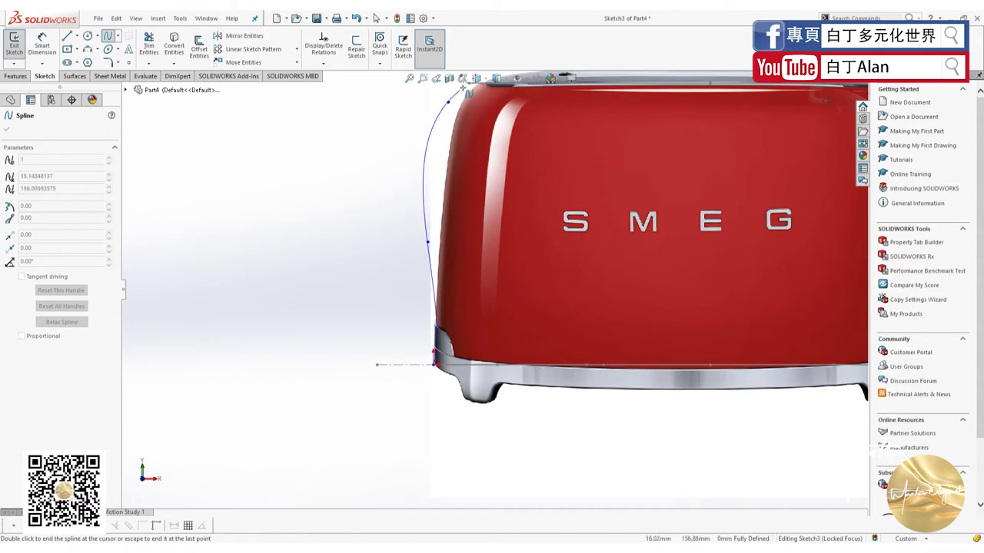
scroll(538, 323, "up", 3)
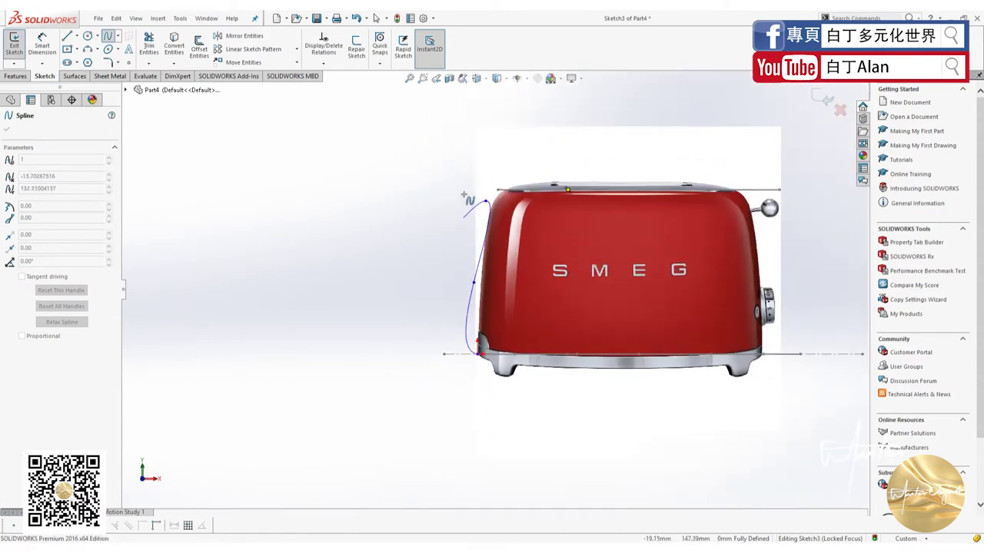
scroll(468, 198, "down", 2)
left_click(510, 221)
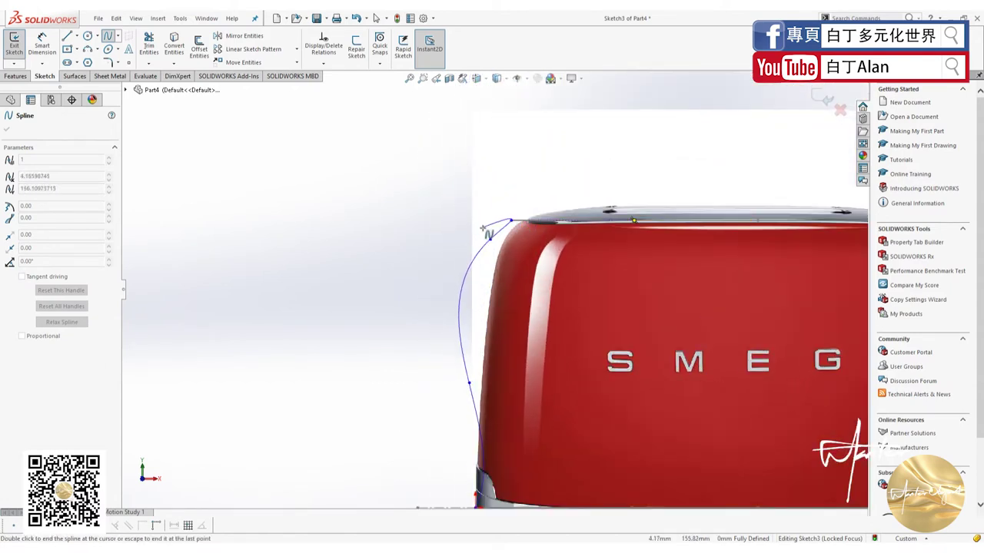
key("Escape")
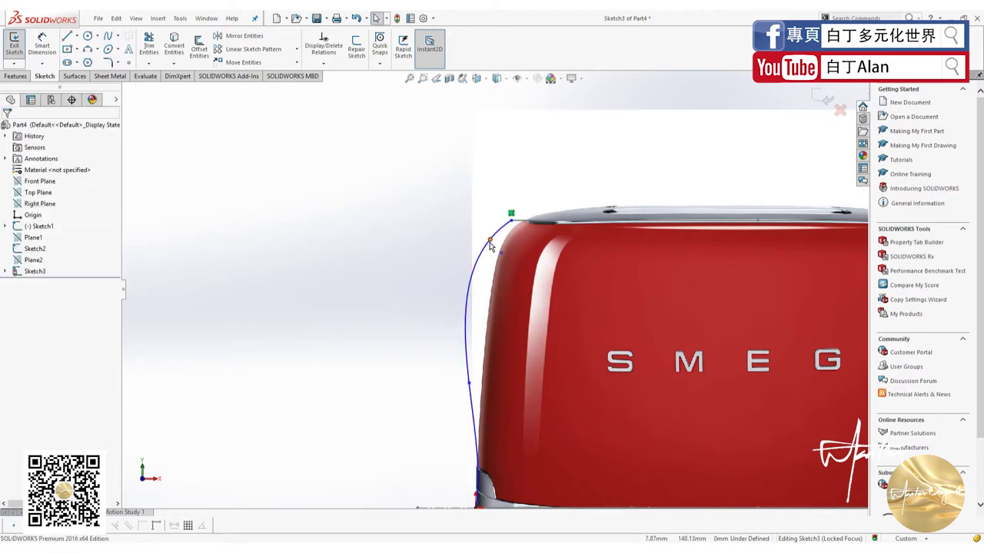
left_click(503, 229)
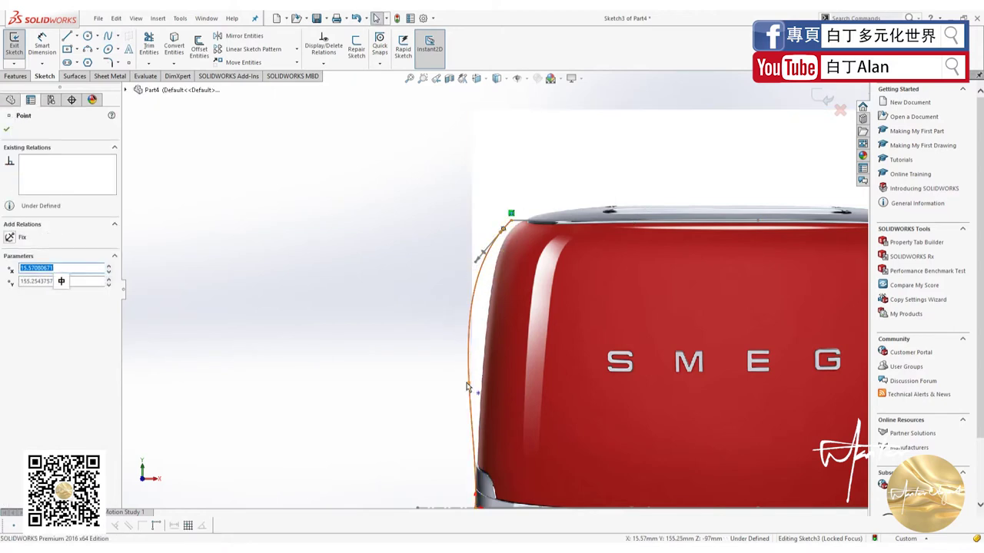
left_click_drag(467, 387, 474, 298)
scroll(446, 300, "down", 2)
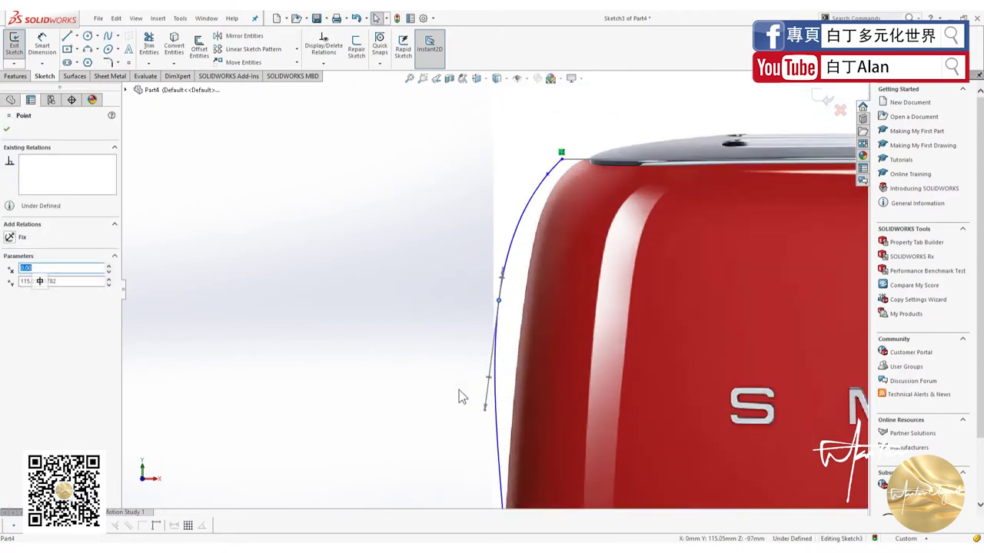
scroll(446, 353, "up", 3)
scroll(510, 400, "down", 3)
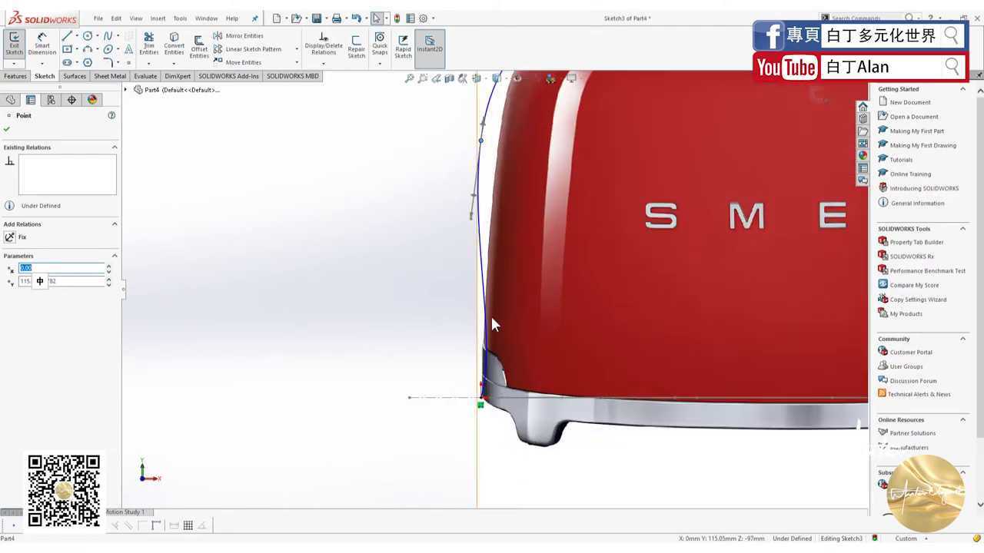
Drag the spline's lower tangent handle so the curve bulges farther left near the base
left_click(484, 344)
left_click(369, 297)
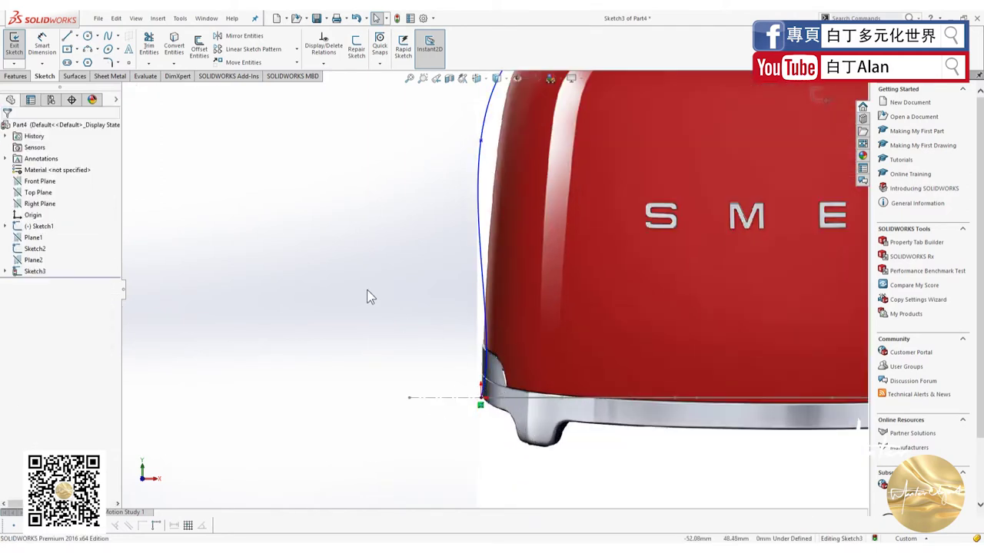
left_click(485, 355)
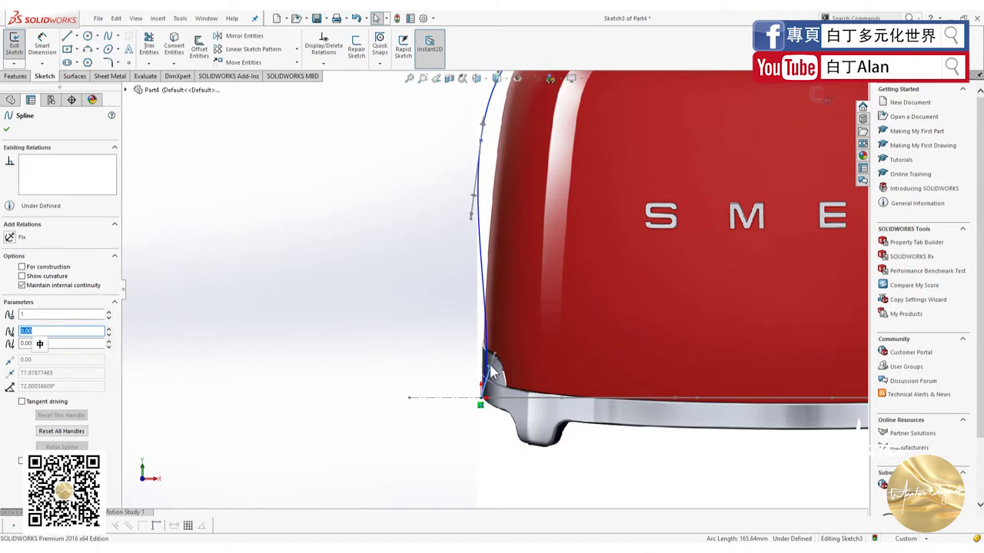
left_click_drag(492, 372, 472, 355)
key("Escape")
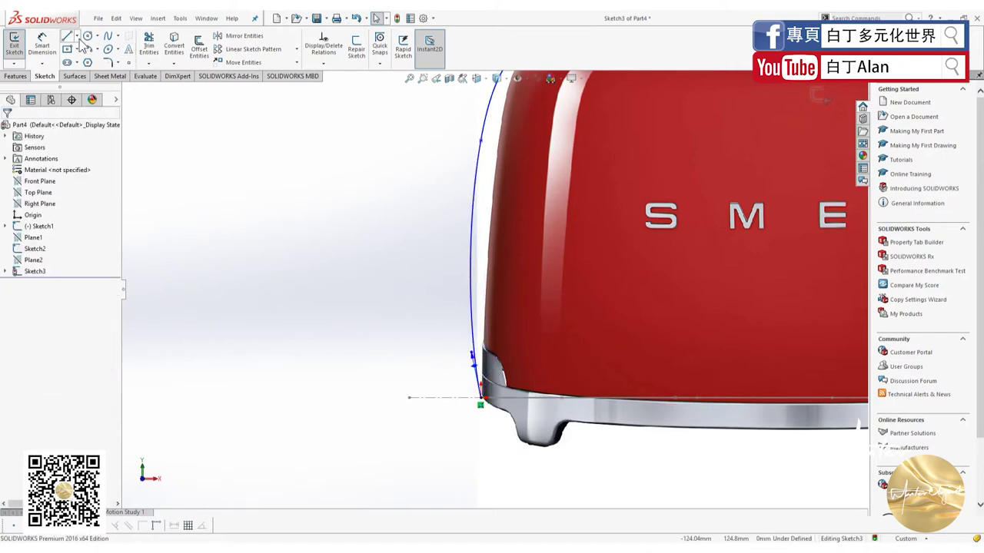
Draw a vertical centerline from the spline's bottom endpoint and make the spline tangent to it
left_click(77, 37)
left_click(91, 53)
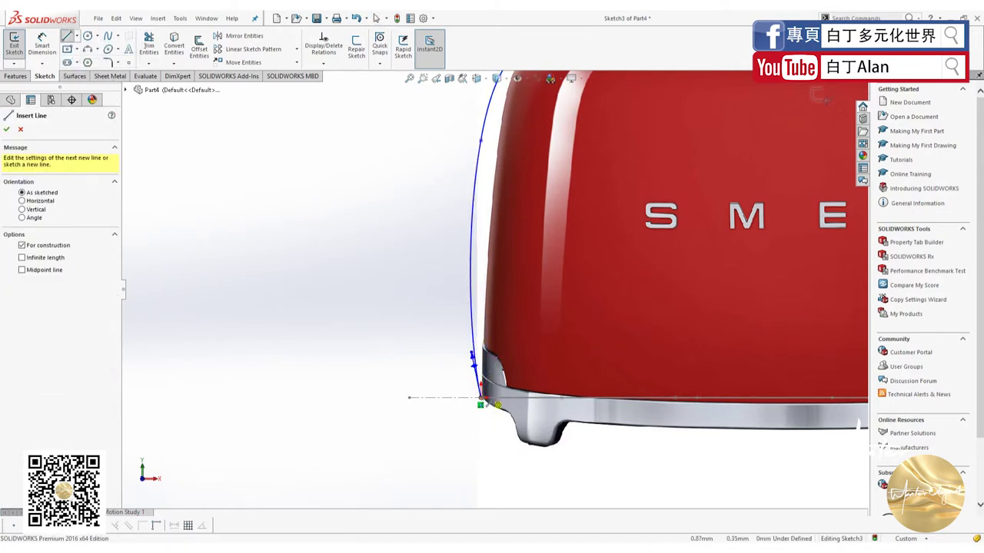
left_click(481, 402)
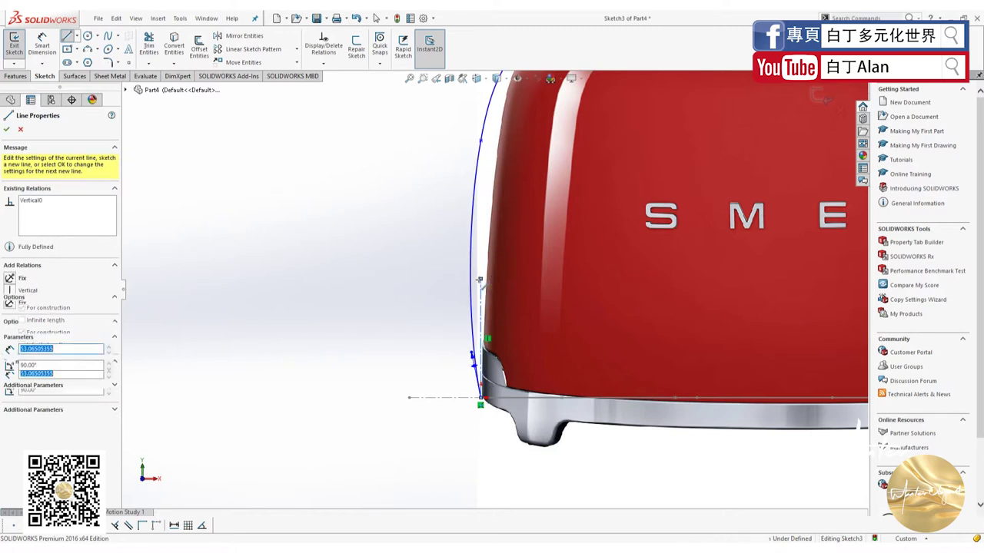
left_click(479, 280)
key("Escape")
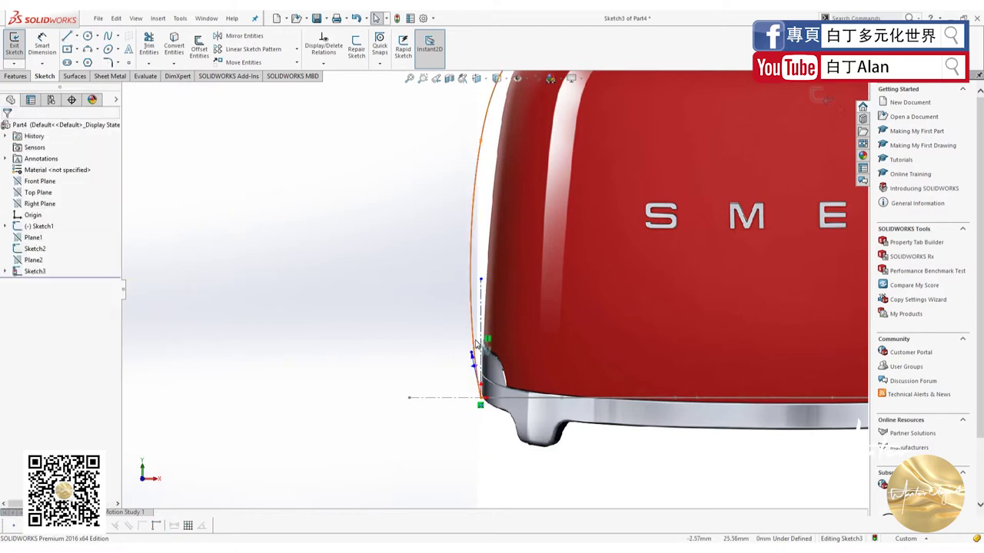
left_click(483, 329, "ctrl")
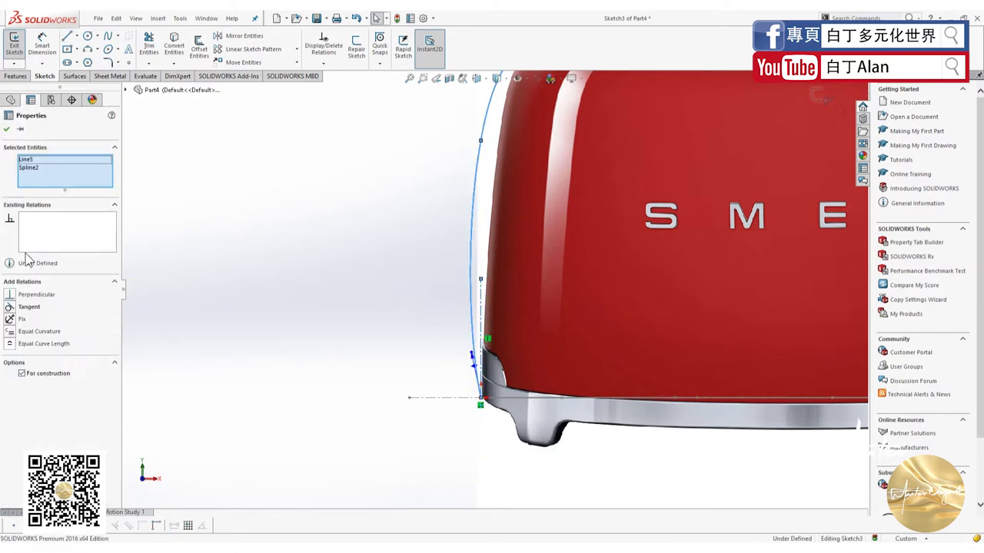
left_click(10, 308)
left_click(284, 346)
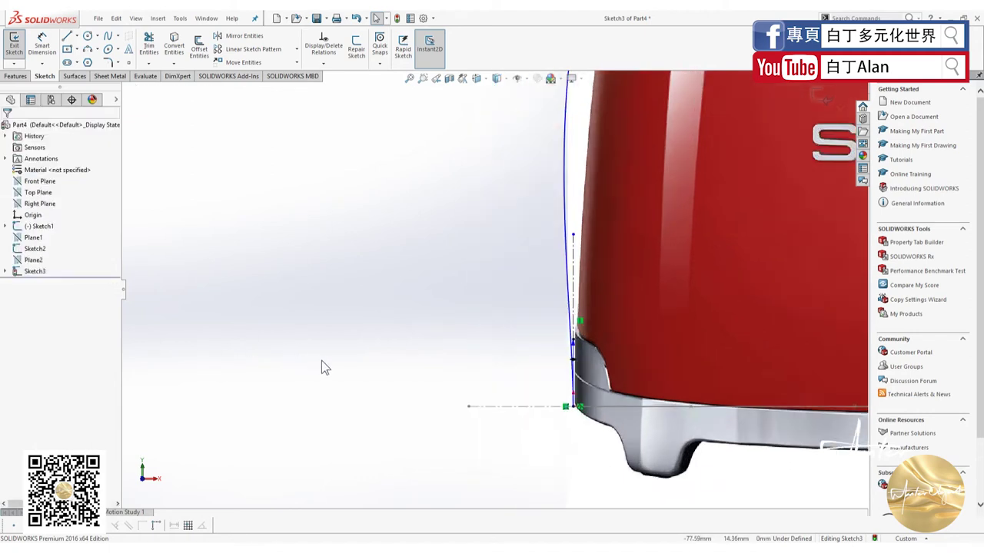
Drag spline points and a tangent handle so the curve follows the toaster's left edge
scroll(323, 367, "up", 3)
scroll(463, 221, "down", 2)
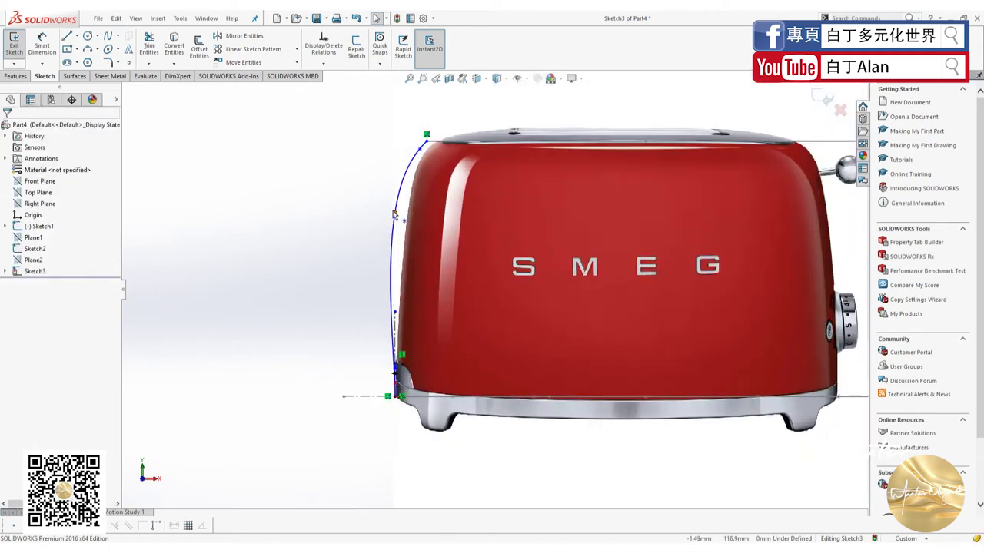
left_click_drag(394, 212, 407, 190)
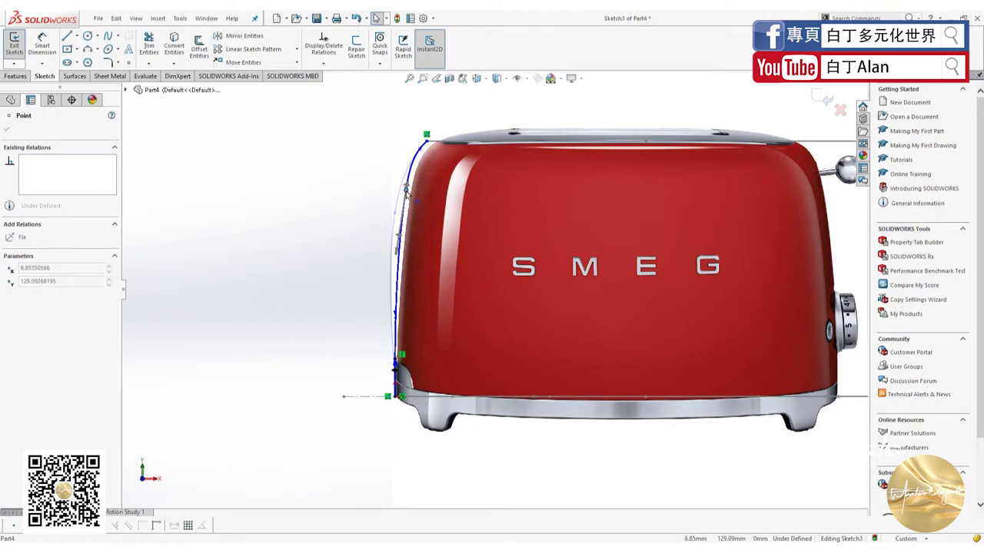
scroll(399, 155, "down", 3)
left_click(376, 235)
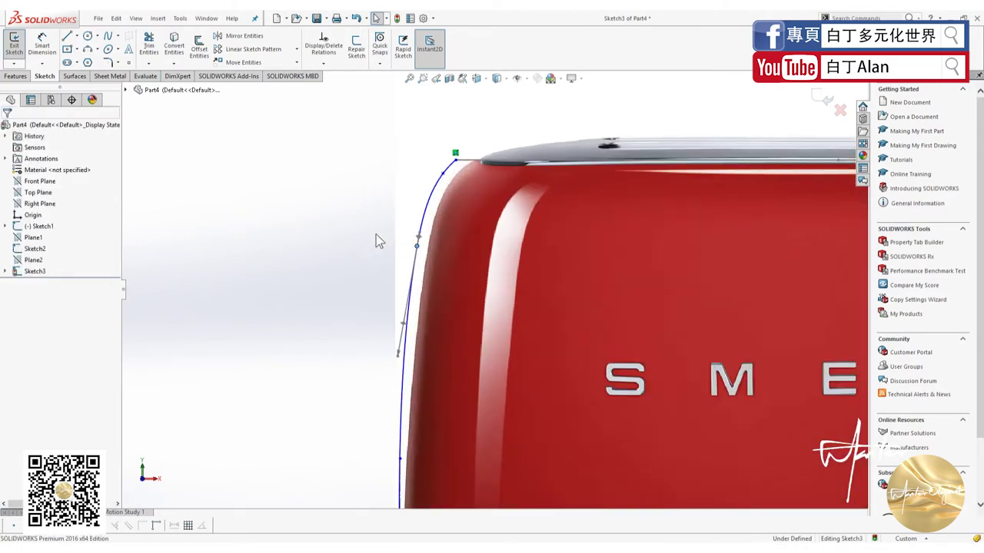
scroll(428, 276, "up", 1)
scroll(466, 413, "up", 2)
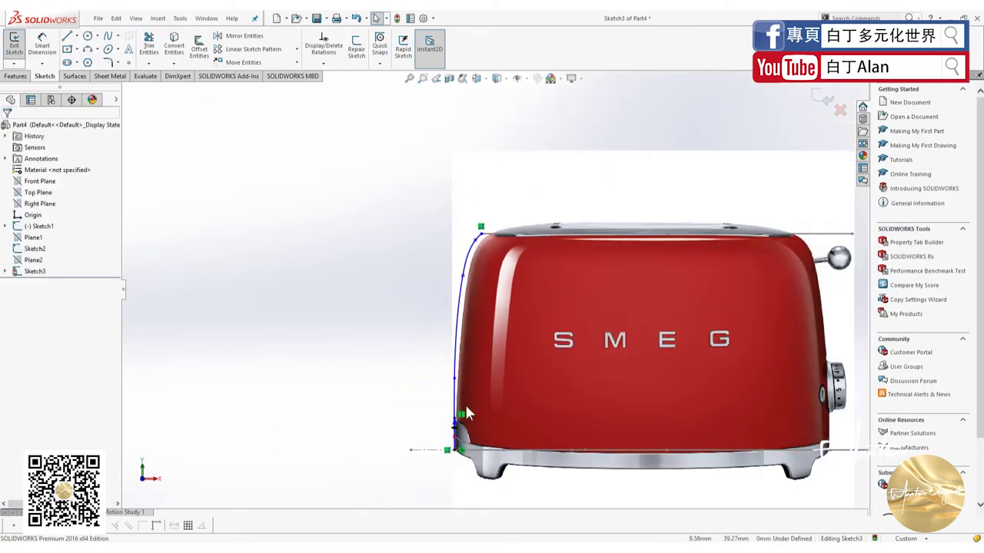
scroll(489, 341, "down", 2)
left_click_drag(452, 245, 465, 223)
scroll(465, 225, "down", 1)
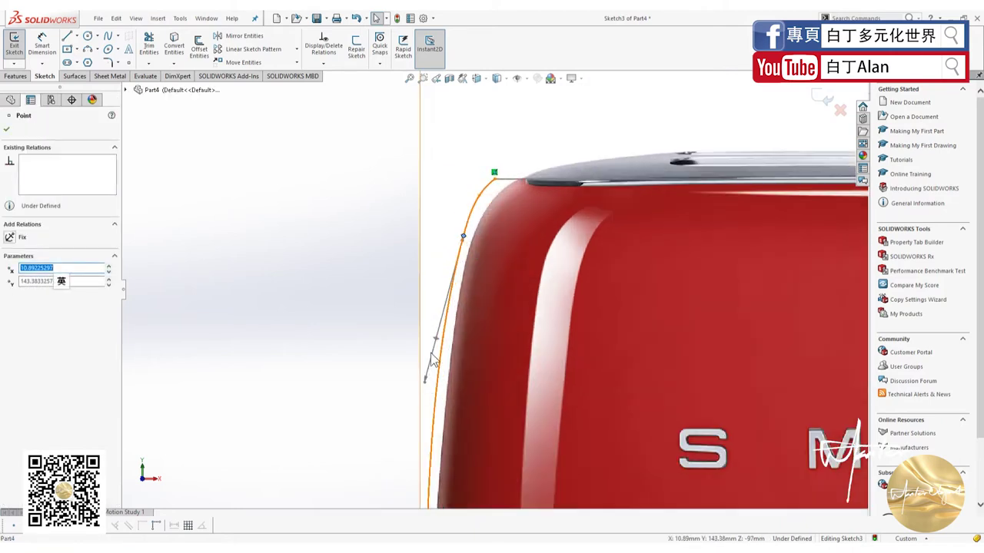
left_click_drag(426, 376, 420, 358)
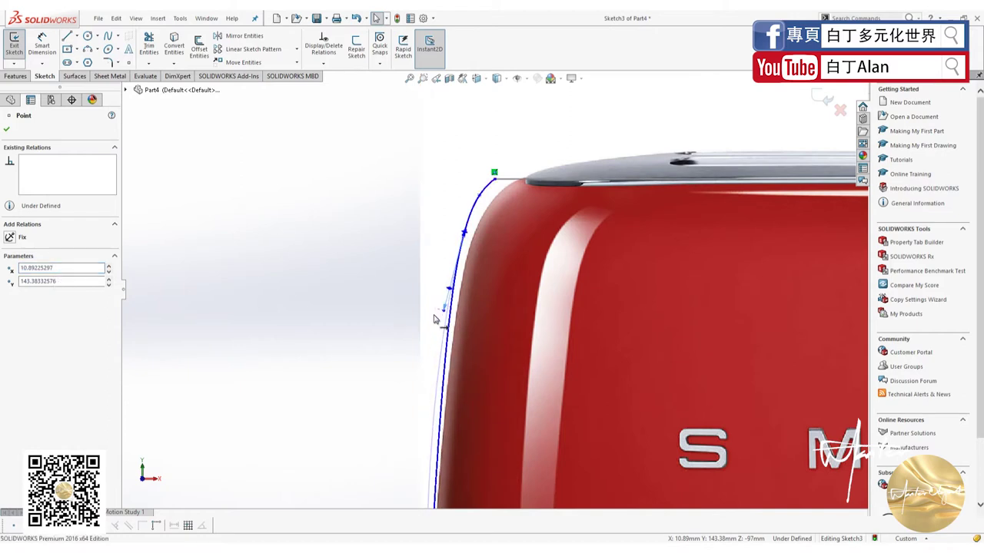
left_click(461, 232)
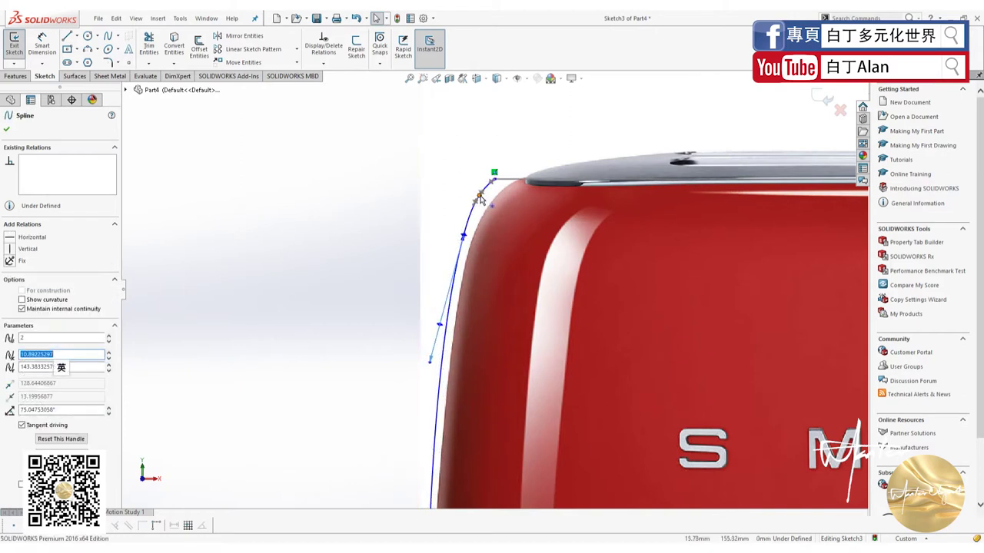
left_click(480, 199)
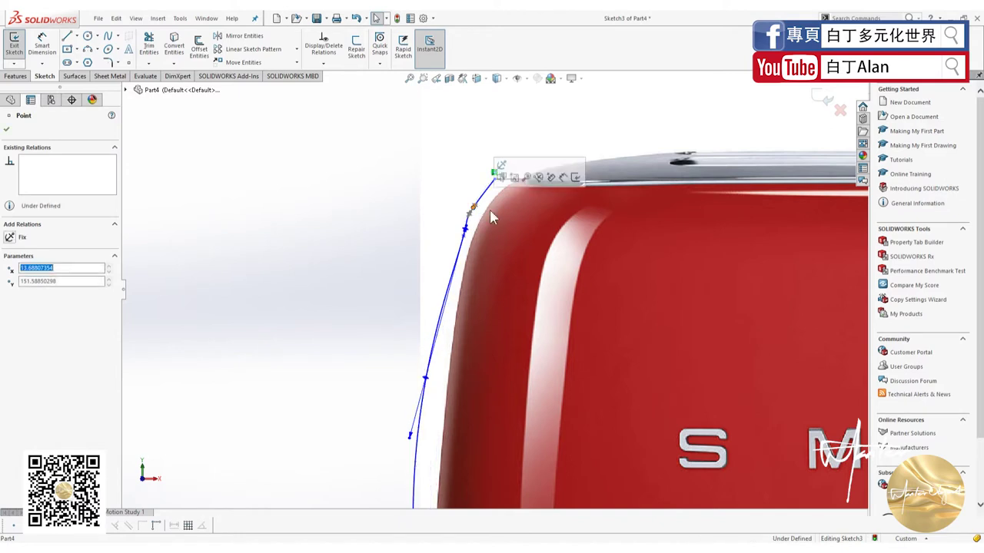
left_click(487, 214)
left_click(479, 195)
left_click(485, 228)
Reshape the spline's top corner and middle point to match the toaster, then exit Sketch3
scroll(470, 177, "down", 2)
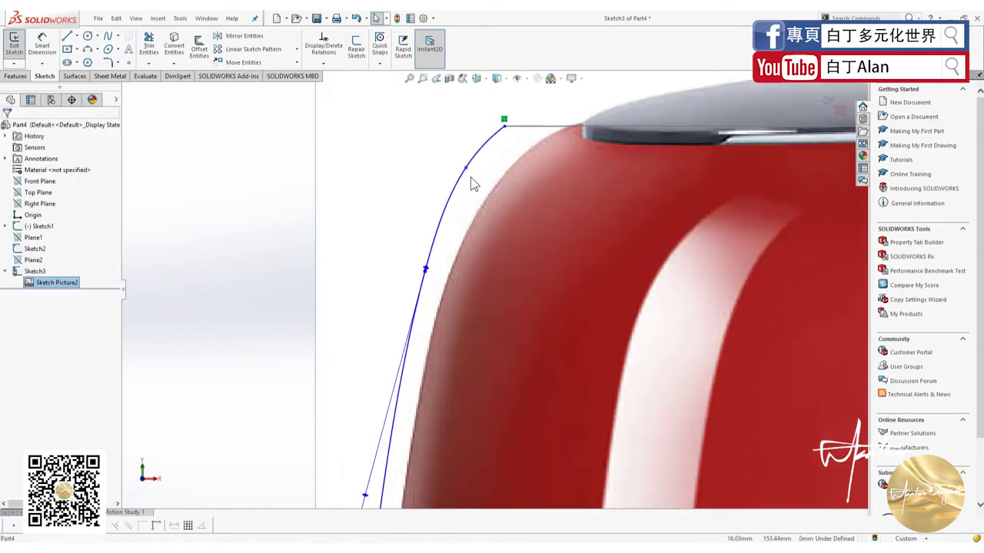
left_click_drag(471, 163, 453, 192)
scroll(427, 300, "up", 2)
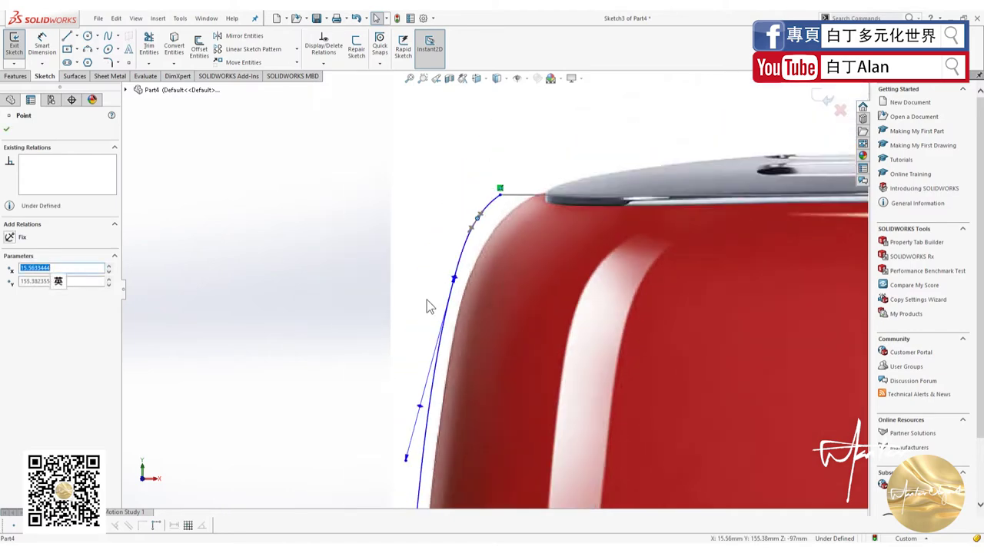
scroll(389, 395, "up", 1)
left_click(389, 395)
scroll(391, 376, "up", 1)
scroll(417, 415, "up", 2)
scroll(455, 422, "down", 3)
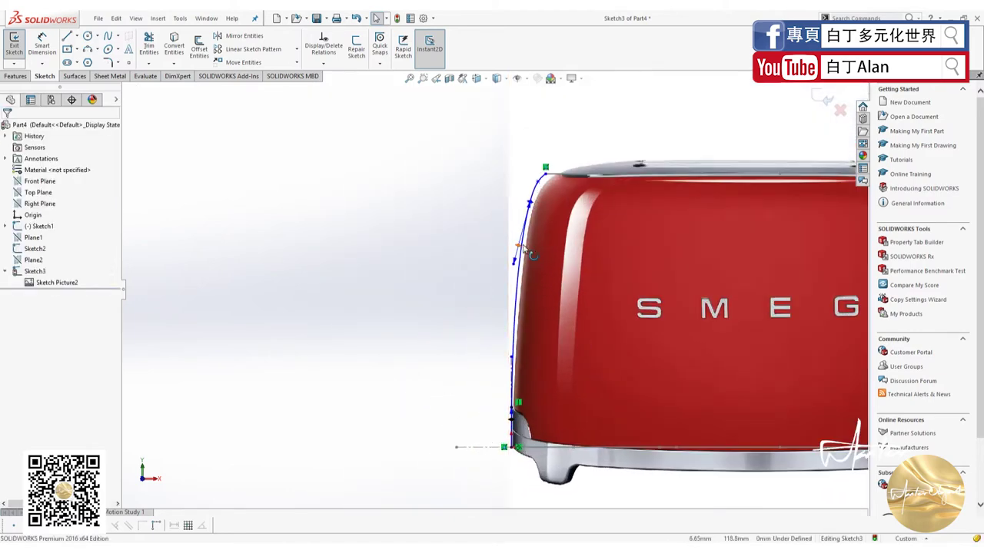
left_click(529, 204)
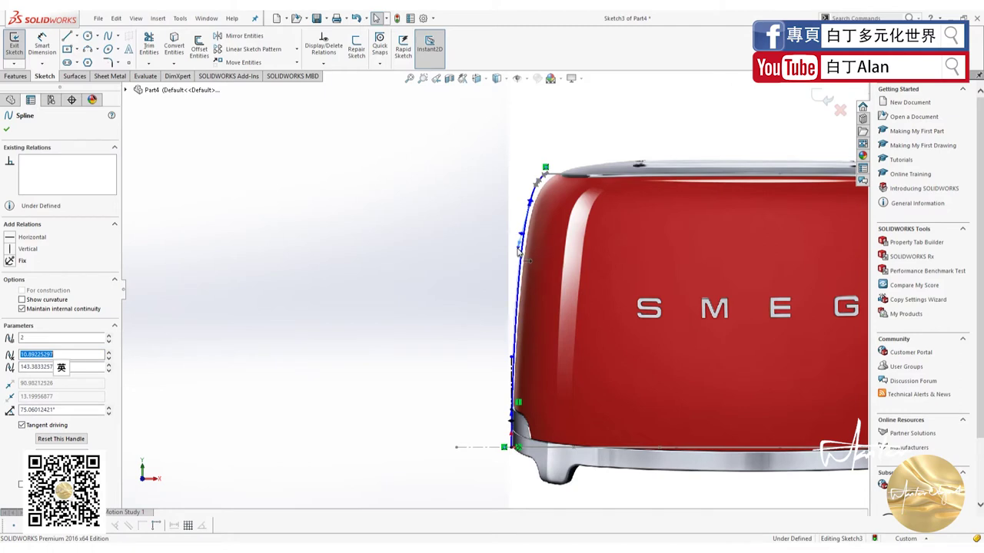
scroll(553, 200, "down", 5)
key("Escape")
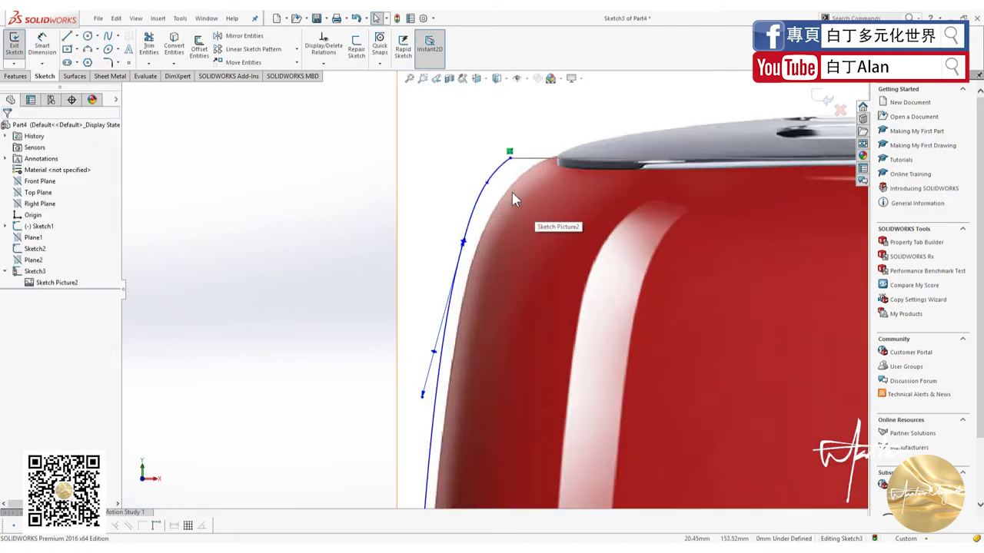
left_click(465, 244)
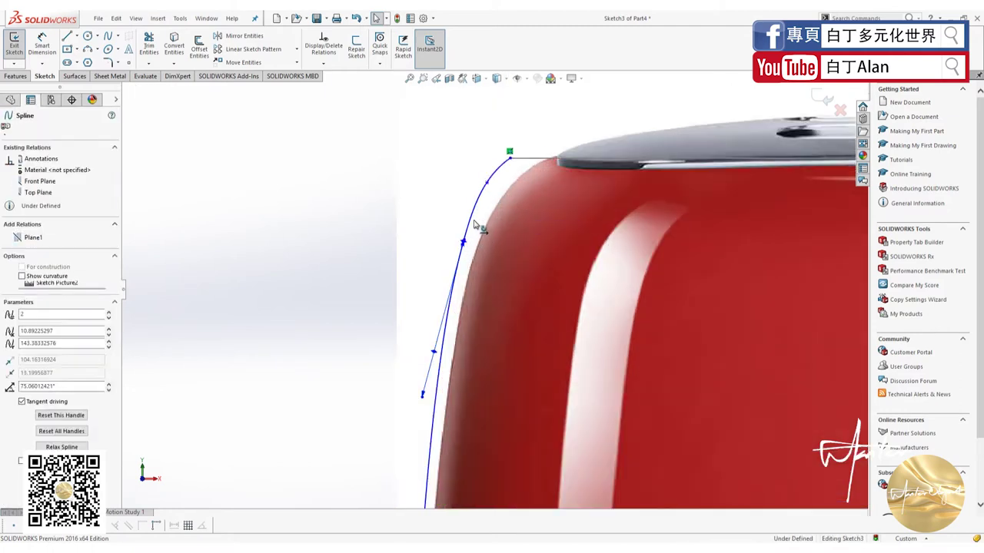
left_click_drag(465, 245, 457, 283)
key("Escape")
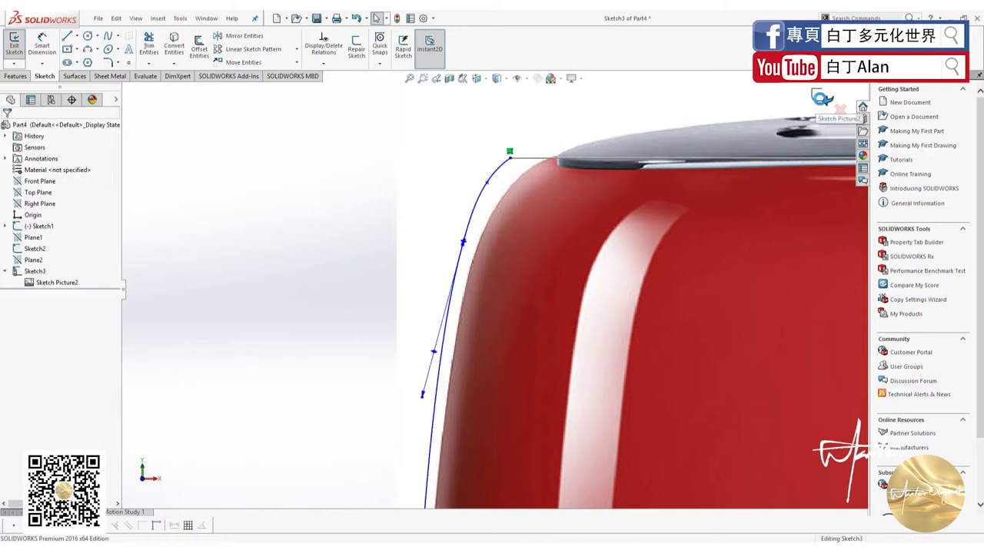
left_click(822, 100)
Try a Sweep with Sketch2, then Sketch1, as profile, and cancel it
scroll(346, 248, "up", 5)
middle_click_drag(374, 272, 439, 339)
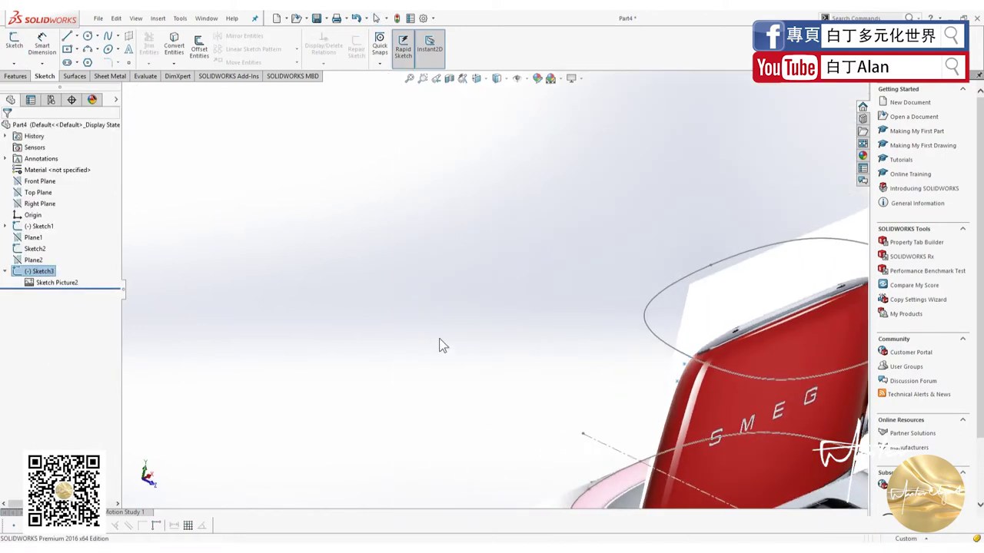
scroll(416, 344, "up", 3)
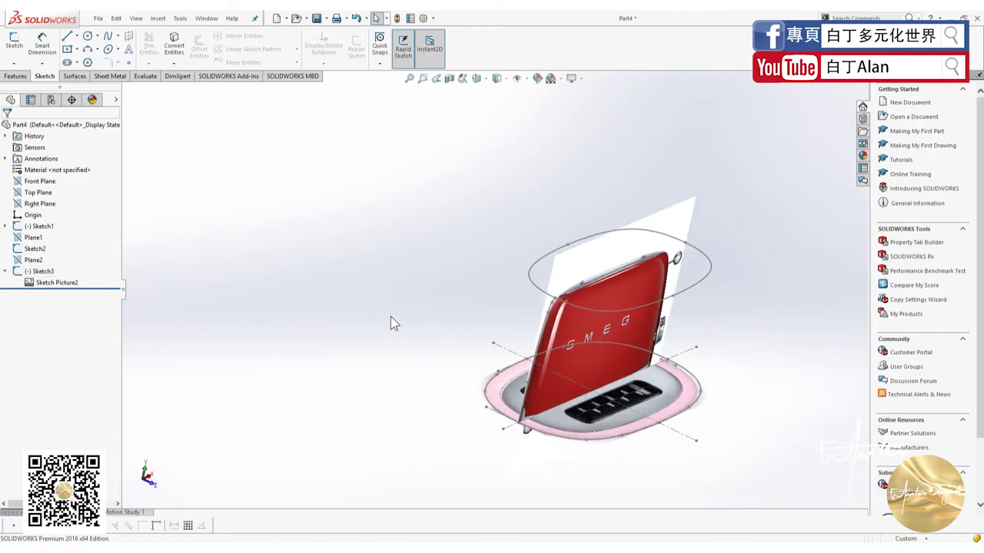
left_click(15, 77)
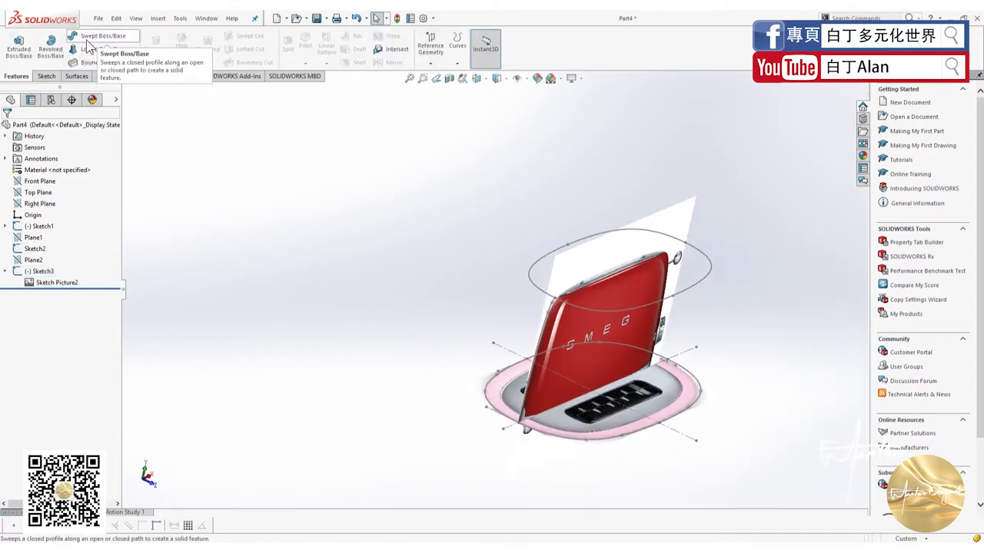
left_click(99, 36)
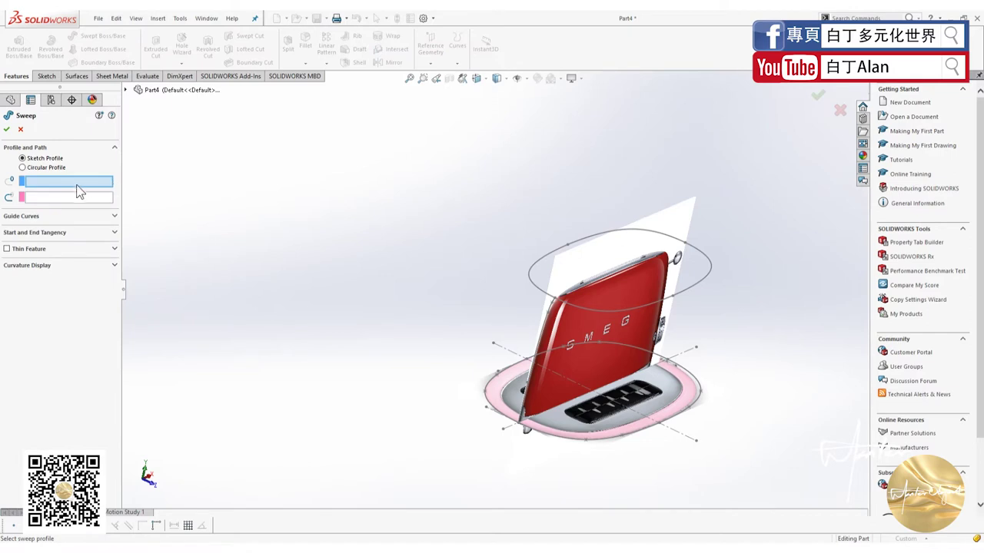
left_click(531, 278)
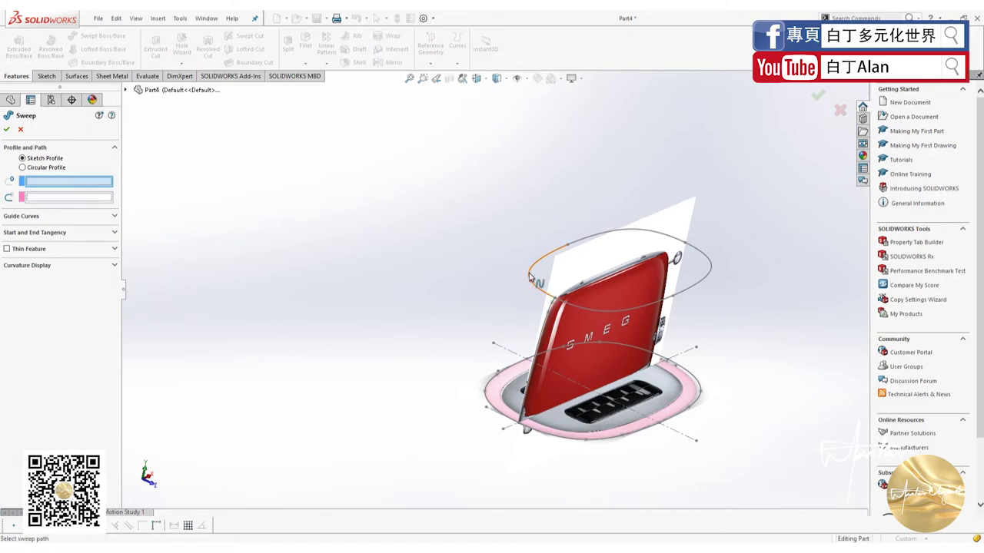
left_click(58, 183)
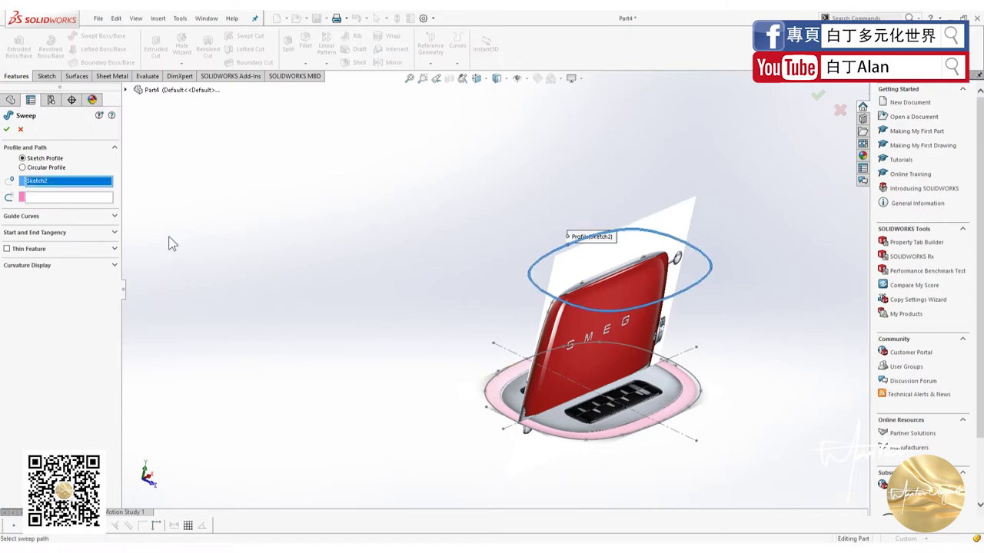
left_click(493, 385)
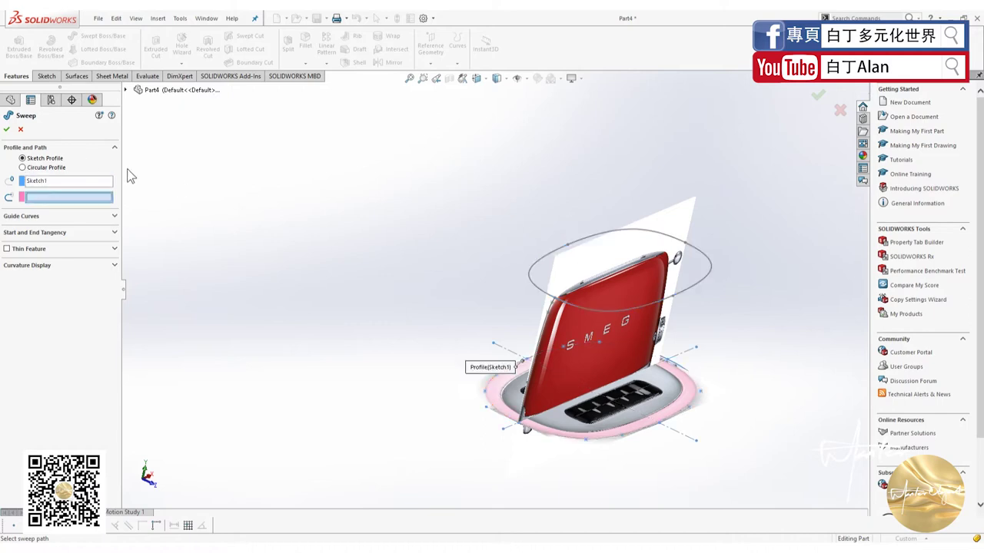
left_click(21, 130)
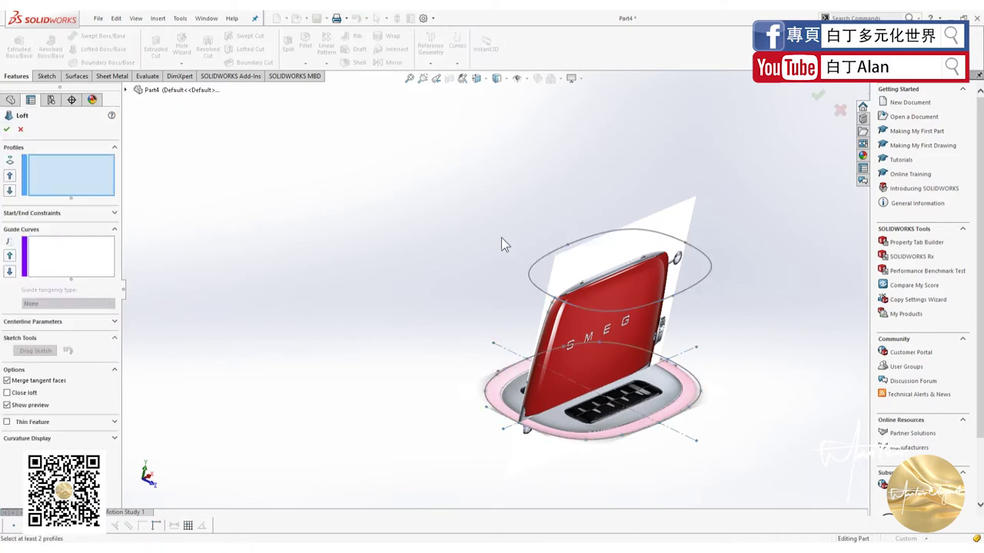
Create Loft1 from the Sketch2 and Sketch1 ellipses with Sketch3 as the guide curve
left_click(533, 275)
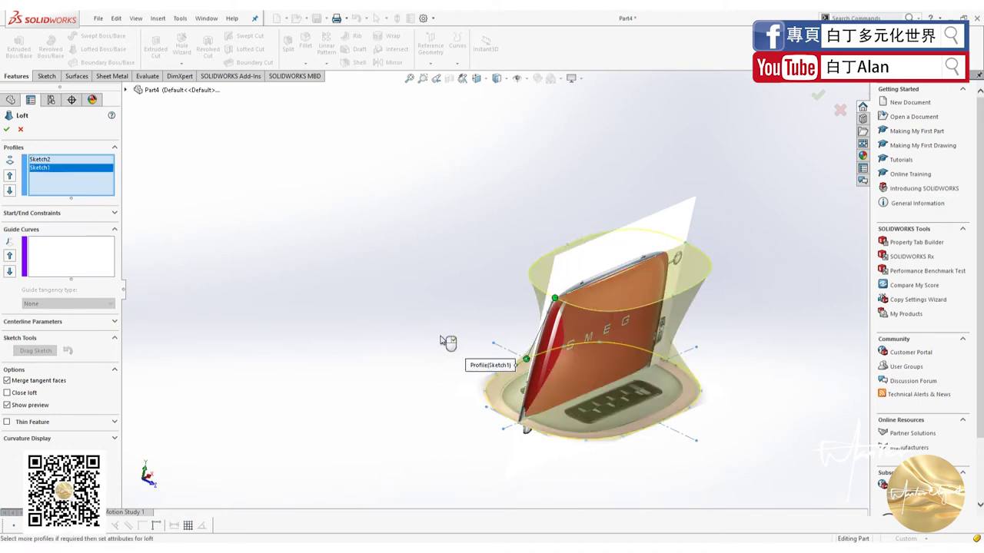
left_click(45, 263)
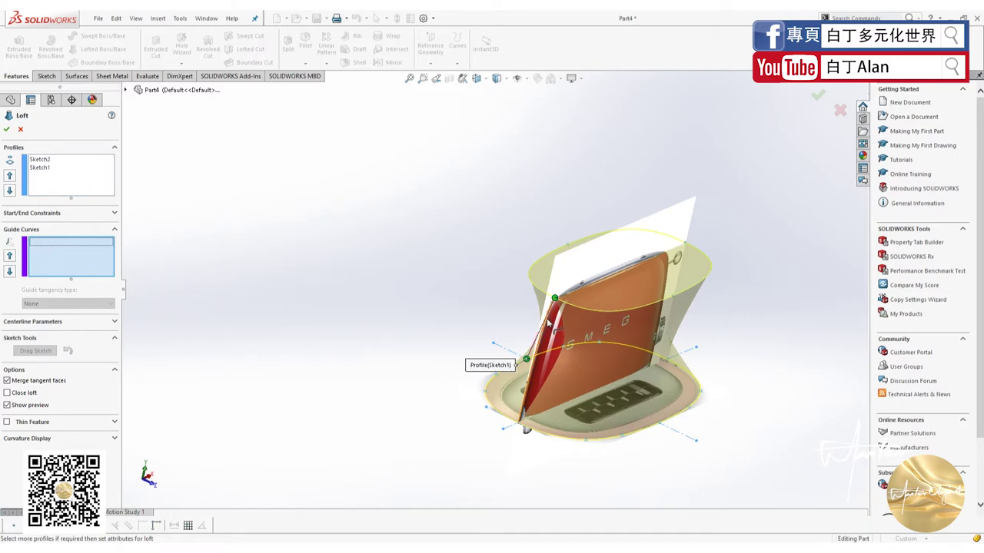
left_click(538, 345)
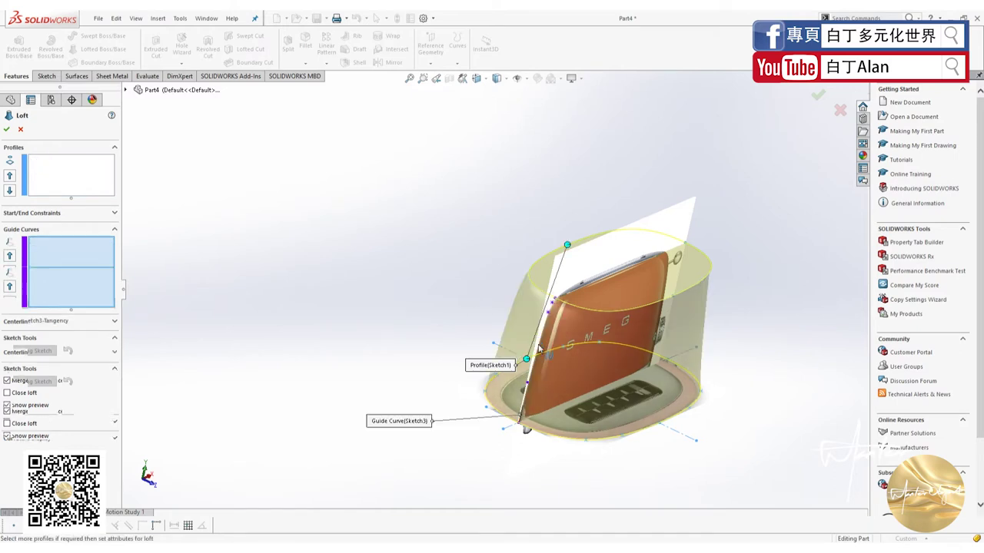
middle_click_drag(602, 362, 533, 325)
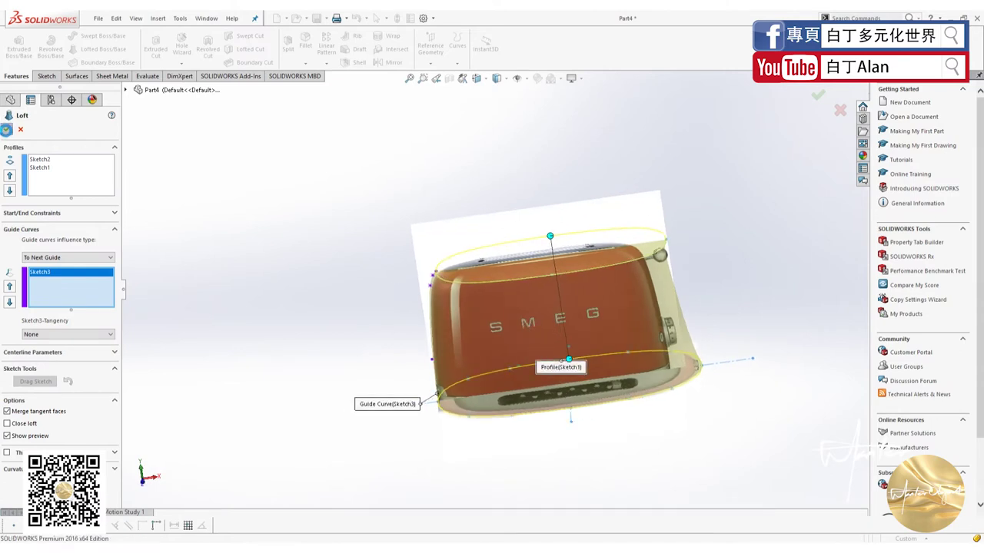
key("Return")
mouse_move(327, 287)
middle_mouse_down()
mouse_move(406, 270)
mouse_move(575, 330)
mouse_move(549, 269)
middle_mouse_up()
scroll(587, 310, "down", 3)
scroll(531, 299, "up", 3)
mouse_move(518, 323)
middle_mouse_down()
mouse_move(533, 313)
mouse_move(521, 353)
mouse_move(461, 336)
mouse_move(433, 302)
mouse_move(447, 367)
mouse_move(458, 347)
middle_mouse_up()
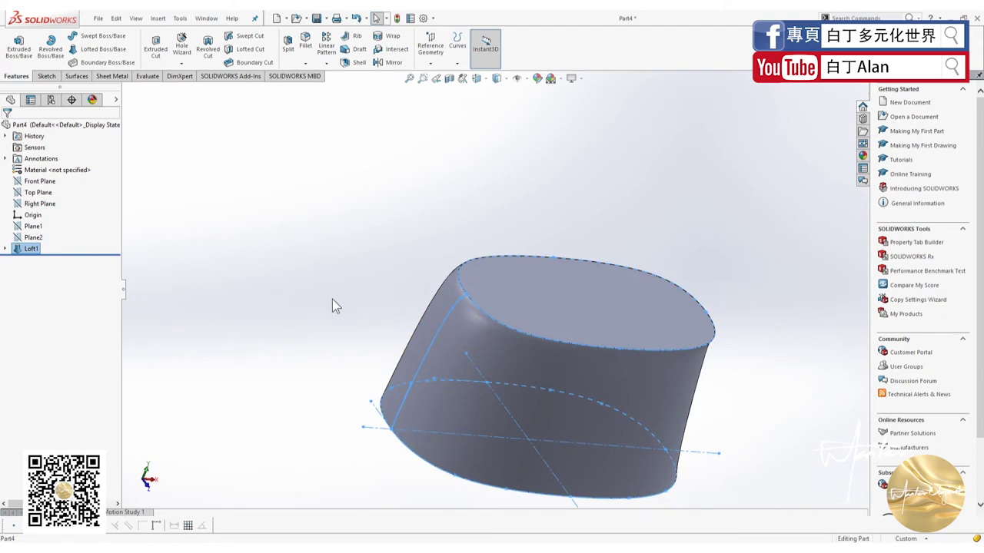
Expand Loft1 and reopen the Sketch3 side-profile guide sketch for editing
left_click(6, 249)
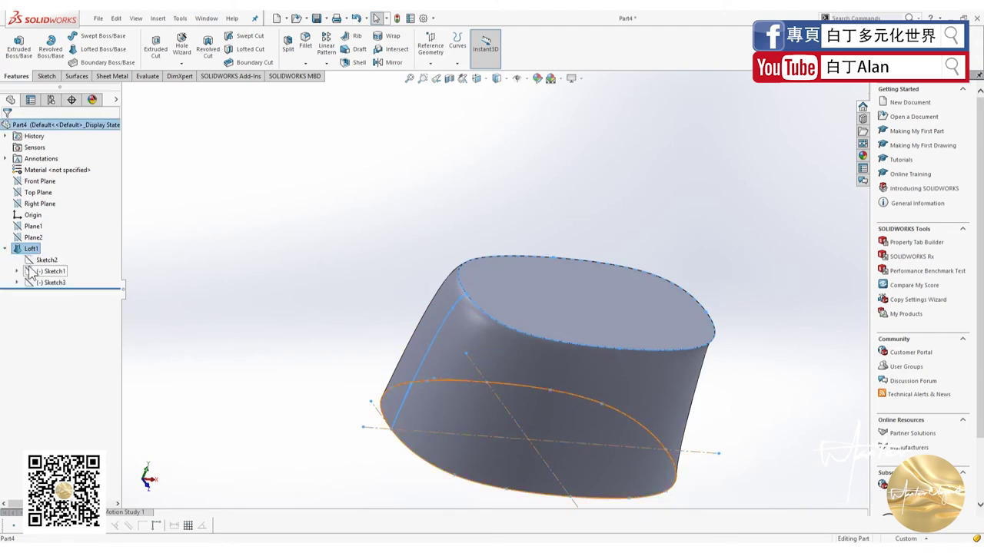
left_click(42, 260)
left_click(48, 283)
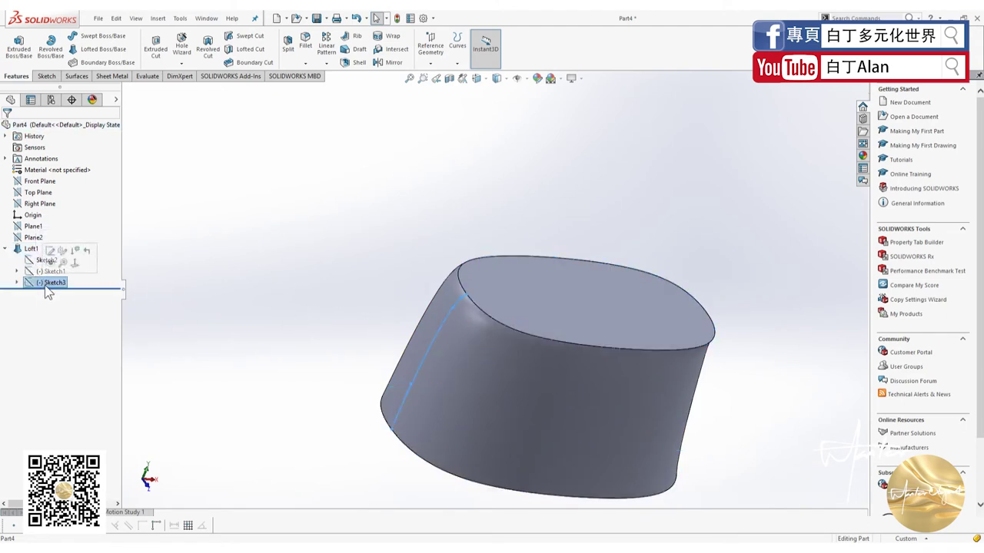
right_click(46, 283)
left_click(51, 261)
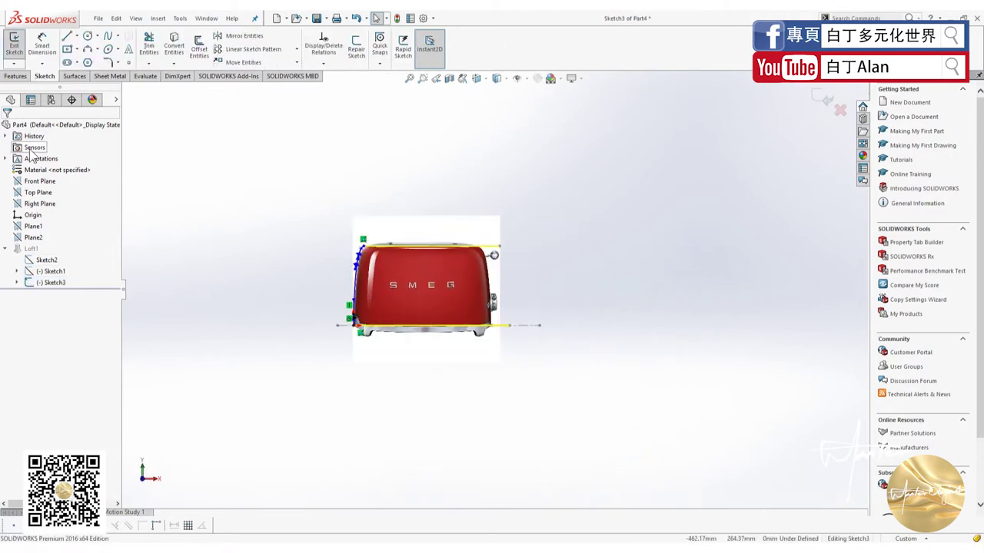
Exit Sketch3 discarding changes, then select the loft's top face, Sketch1 and Sketch2
left_click(840, 110)
left_click(521, 283)
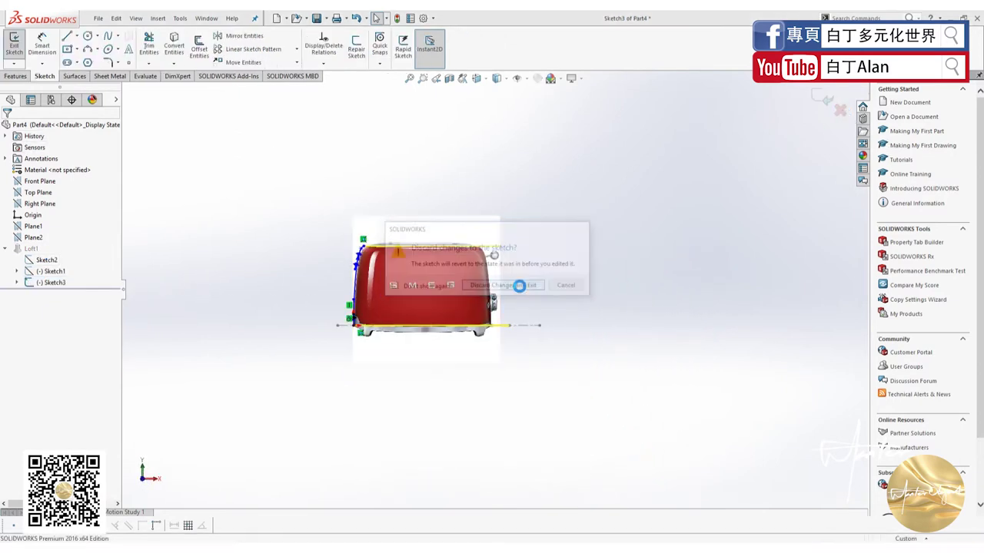
left_click(382, 240)
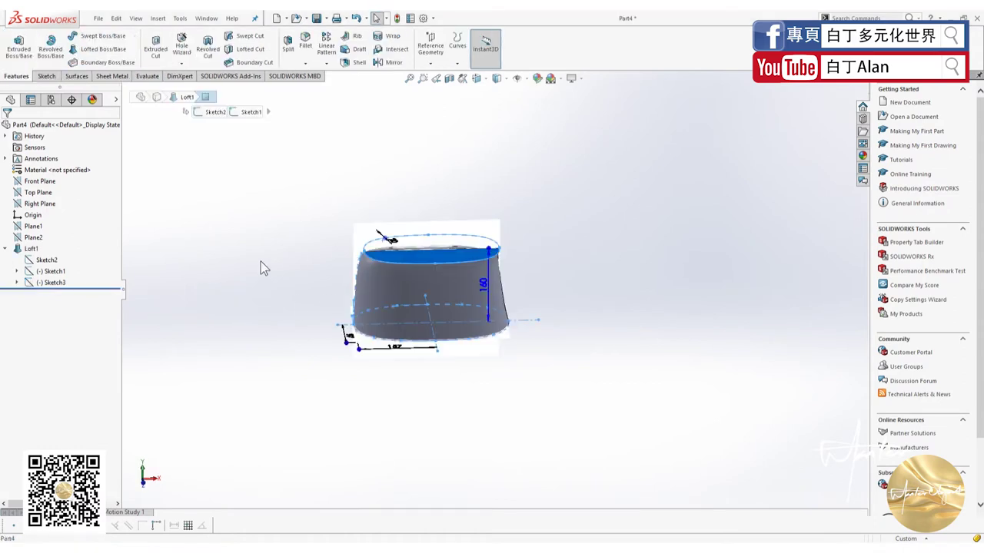
left_click(48, 271)
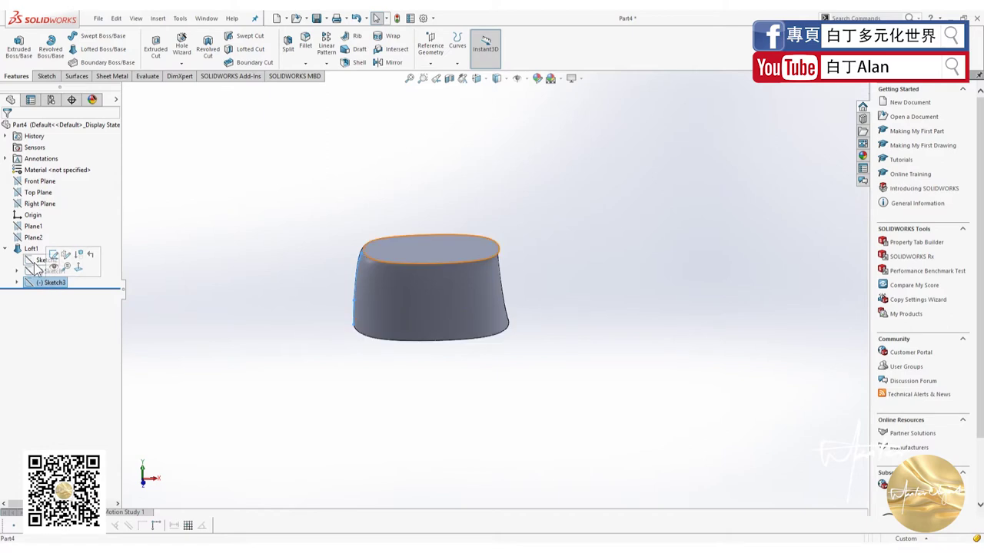
left_click(34, 261)
right_click(37, 261)
Edit Sketch2, changing the ellipse offset dimension to 22 mm and then back to 20 mm
left_click(42, 237)
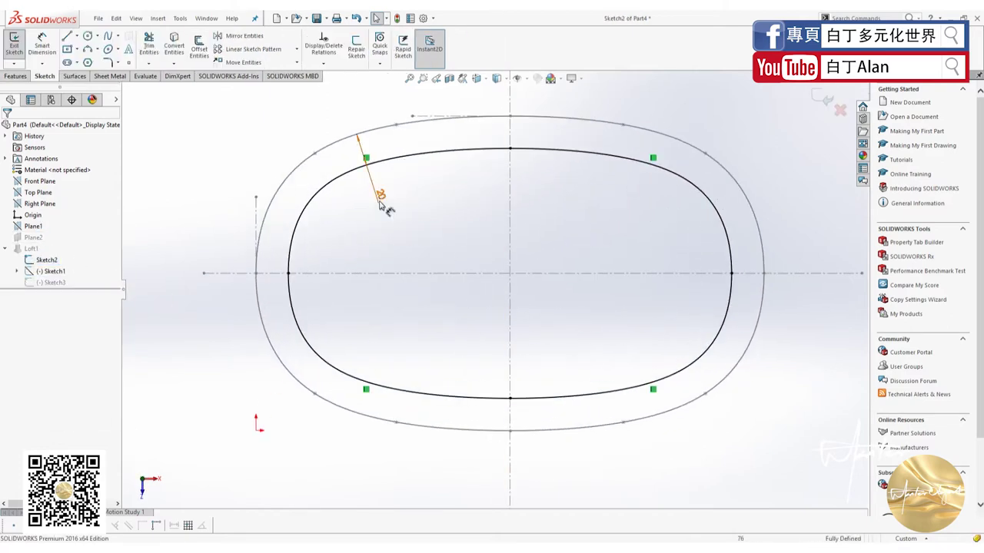
double_click(379, 194)
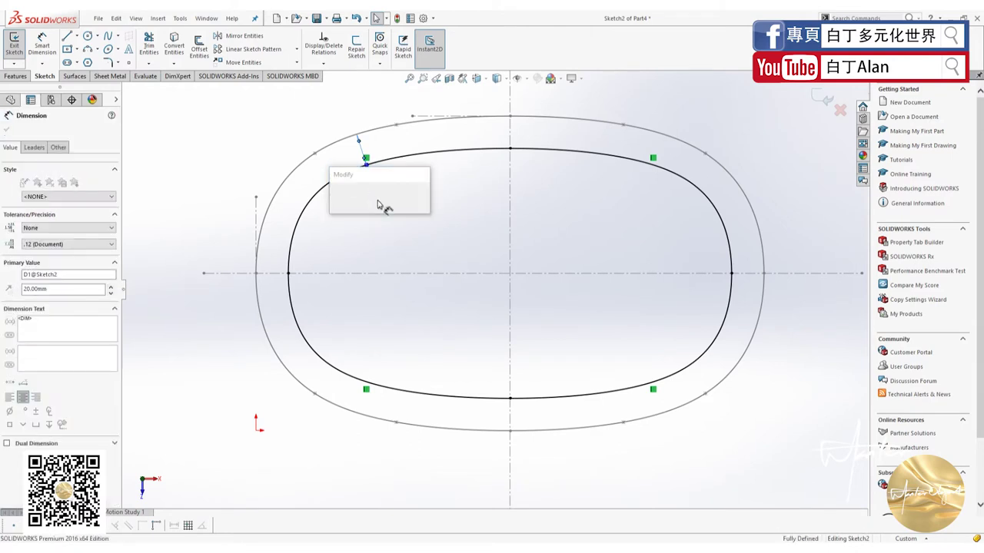
type("22")
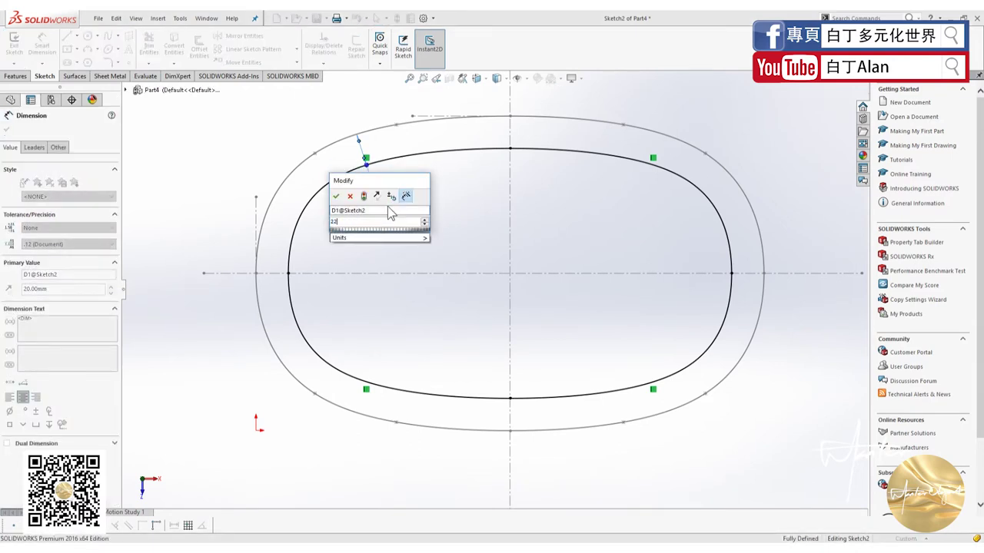
key("Return")
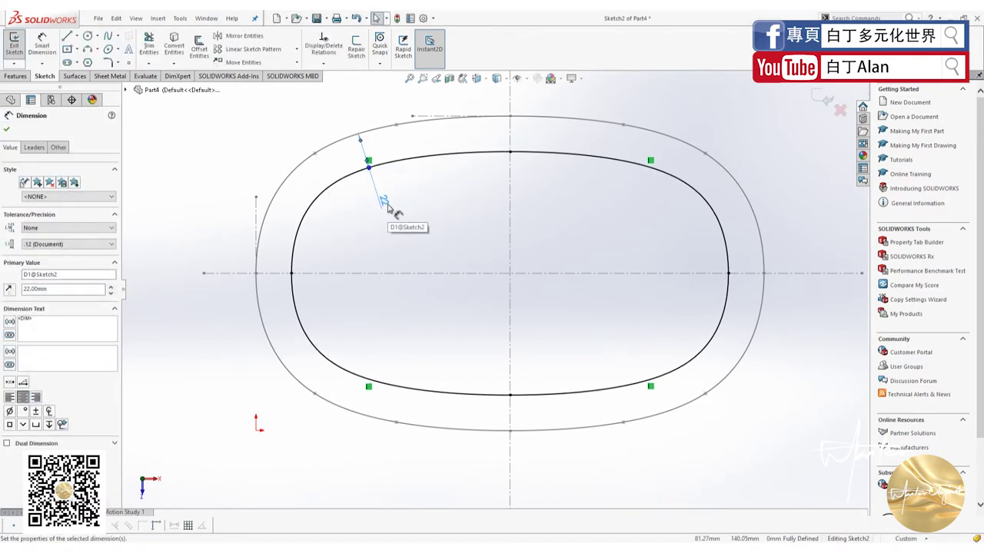
double_click(384, 202)
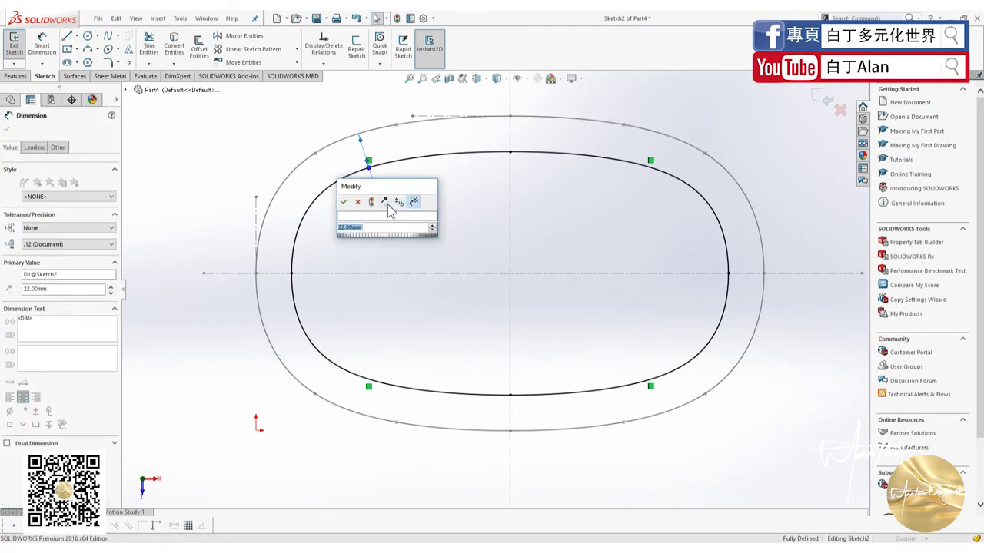
type("20")
key("Return")
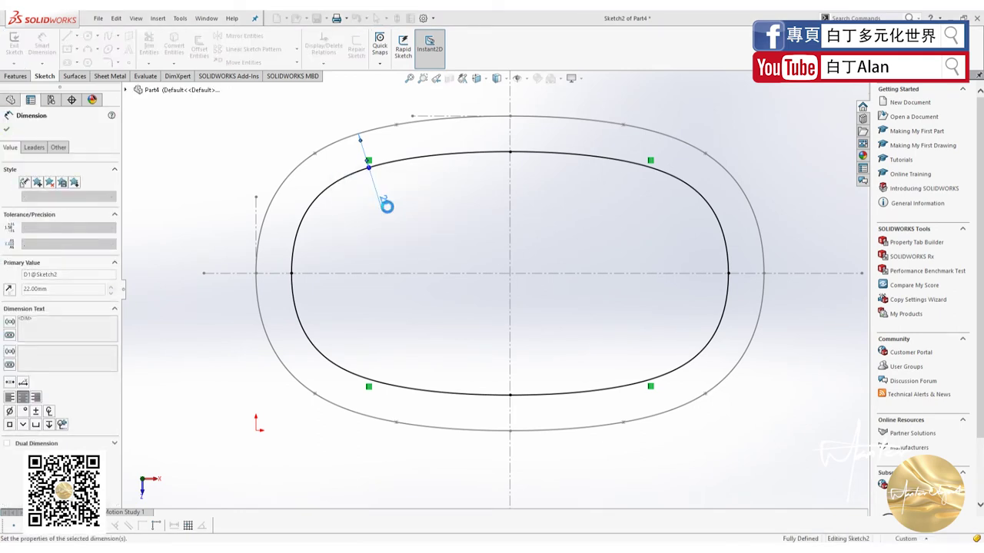
left_click(824, 102)
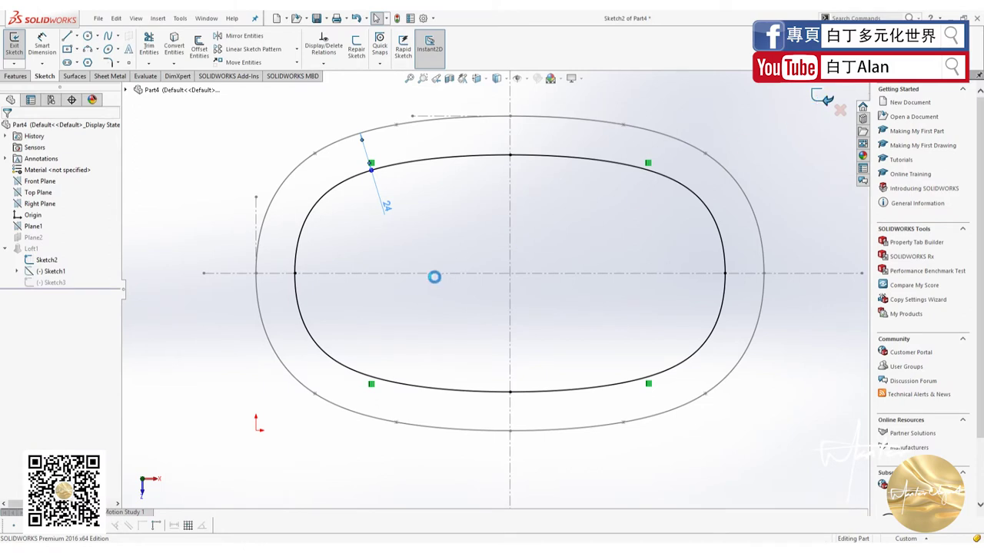
Exit Sketch2 to rebuild the loft and reopen Sketch3 for editing
left_click(55, 272)
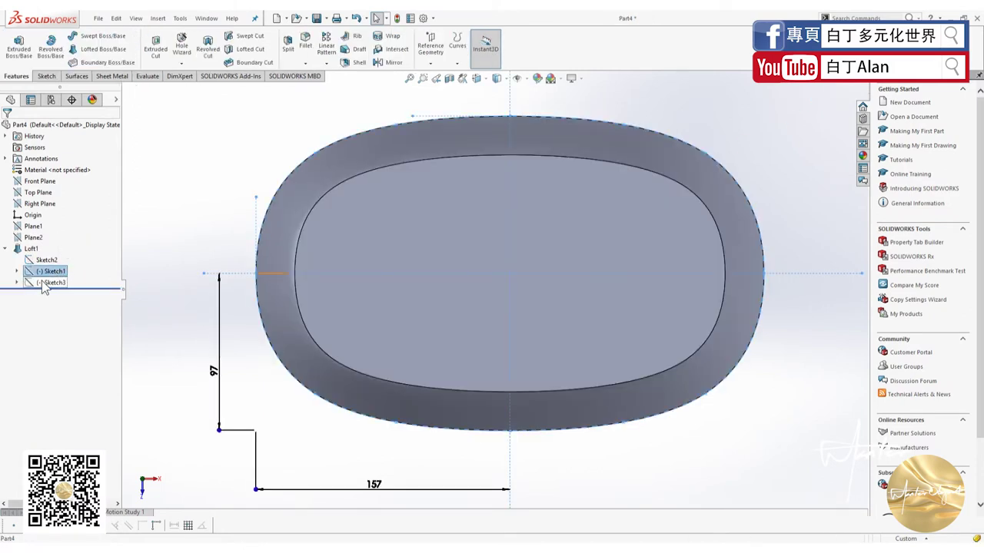
left_click(48, 283)
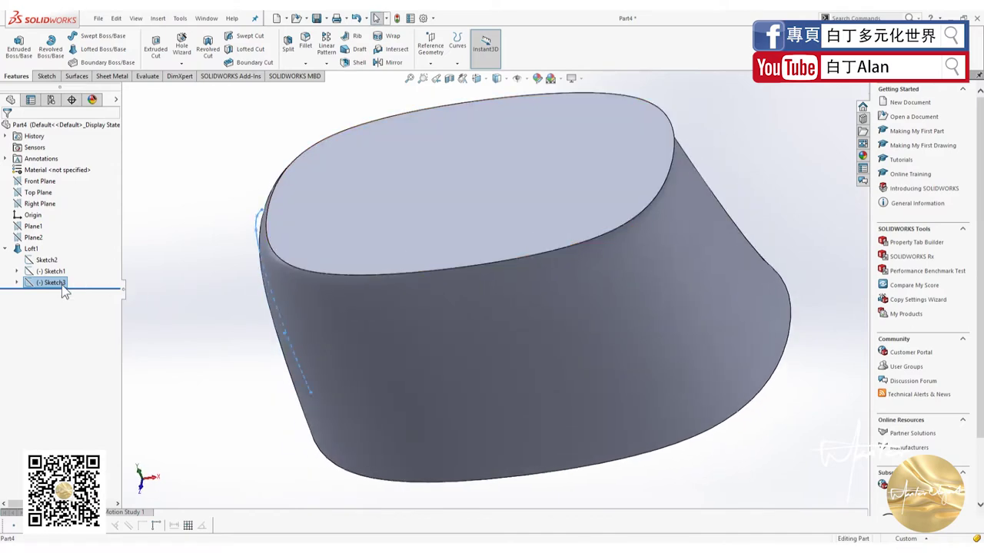
right_click(64, 290)
left_click(75, 260)
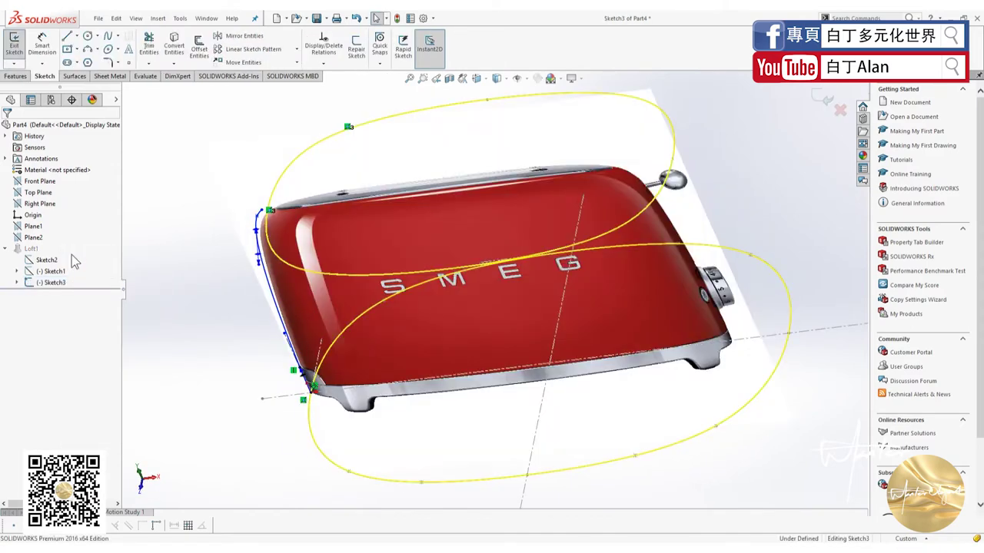
Slide the traced spline's top endpoint right along the top edge, then delete the spline
scroll(419, 241, "down", 5)
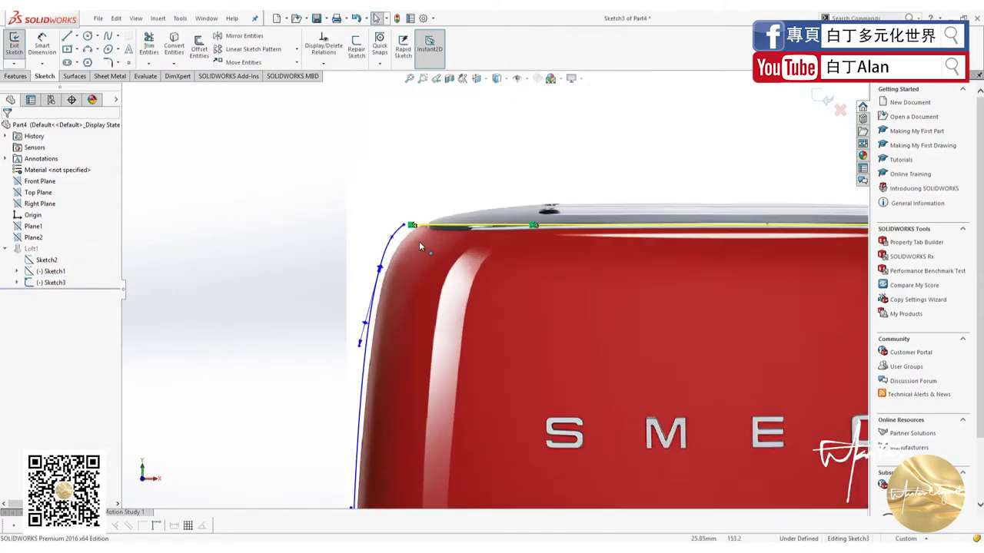
scroll(413, 232, "down", 3)
left_click(413, 232)
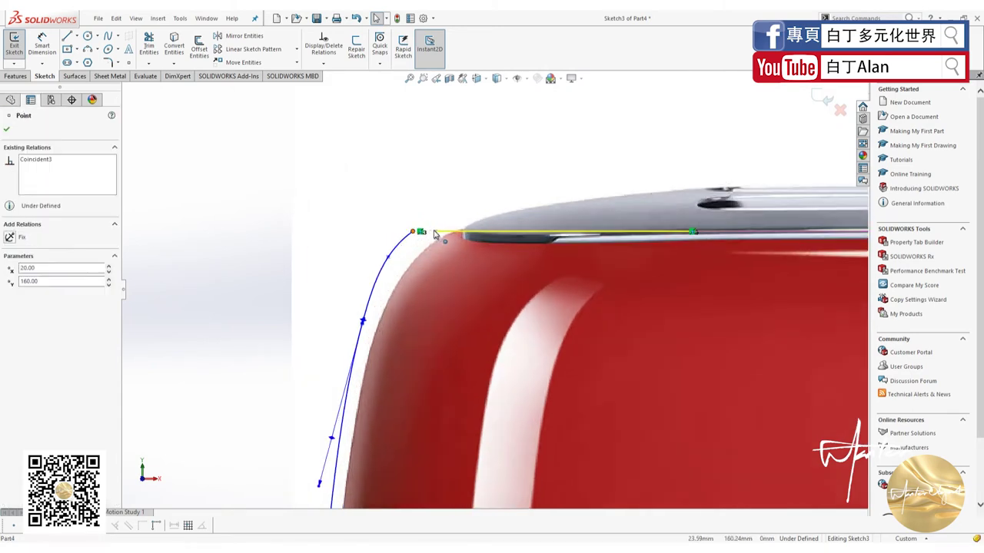
scroll(431, 235, "down", 1)
left_click_drag(441, 236, 666, 228)
left_click(302, 284)
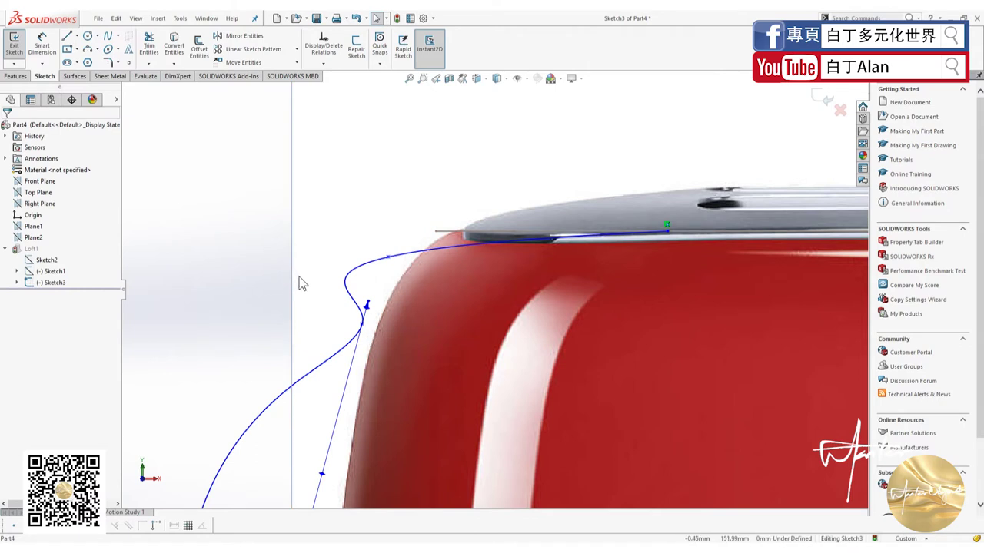
left_click(345, 349)
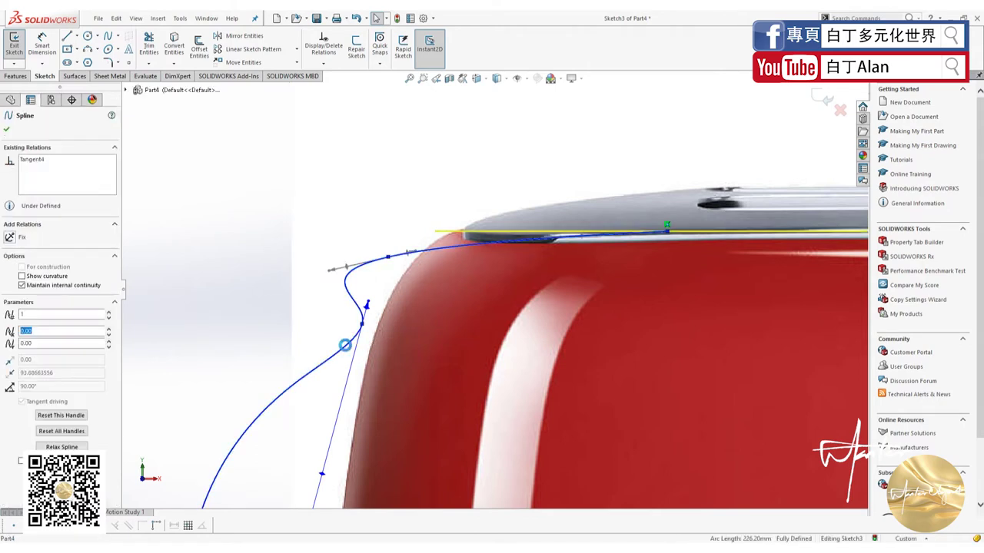
key("Delete")
Fit the view and turn it to face Plane2's side photo head-on
key("f")
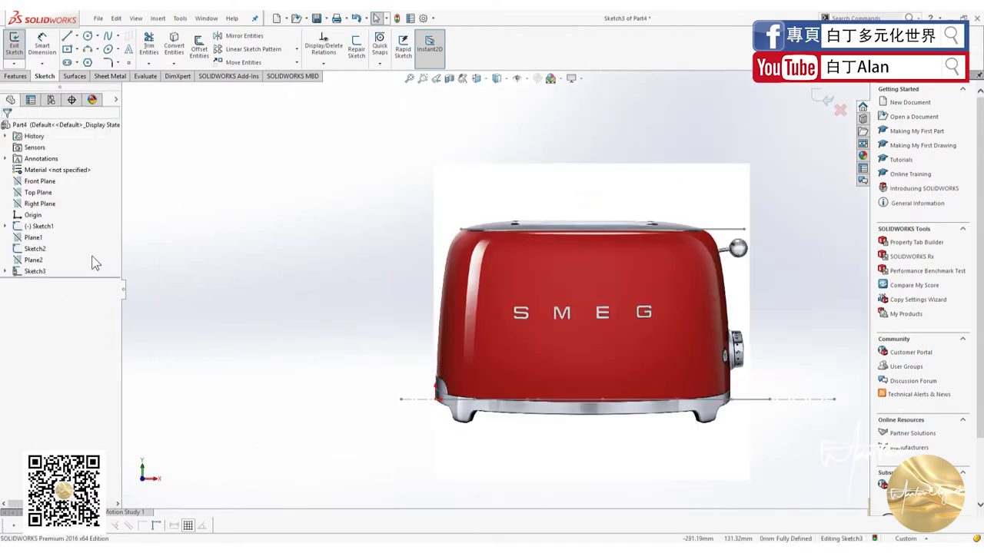
left_click(34, 261)
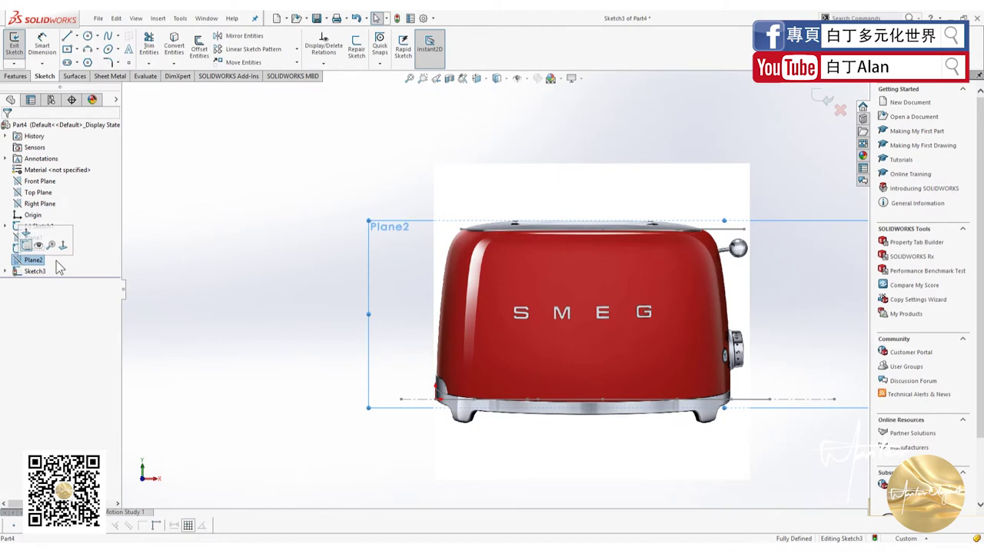
key("ctrl+8")
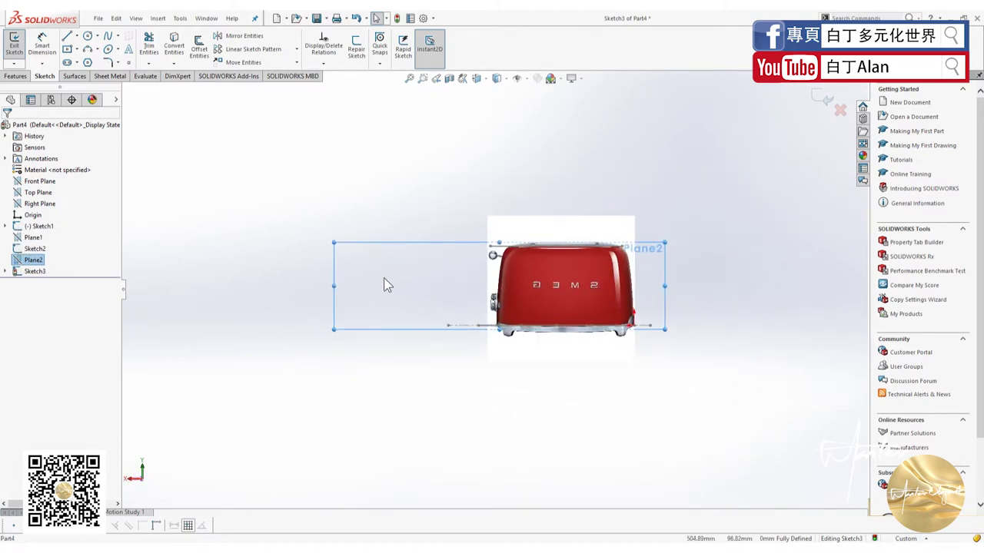
key("ctrl+8")
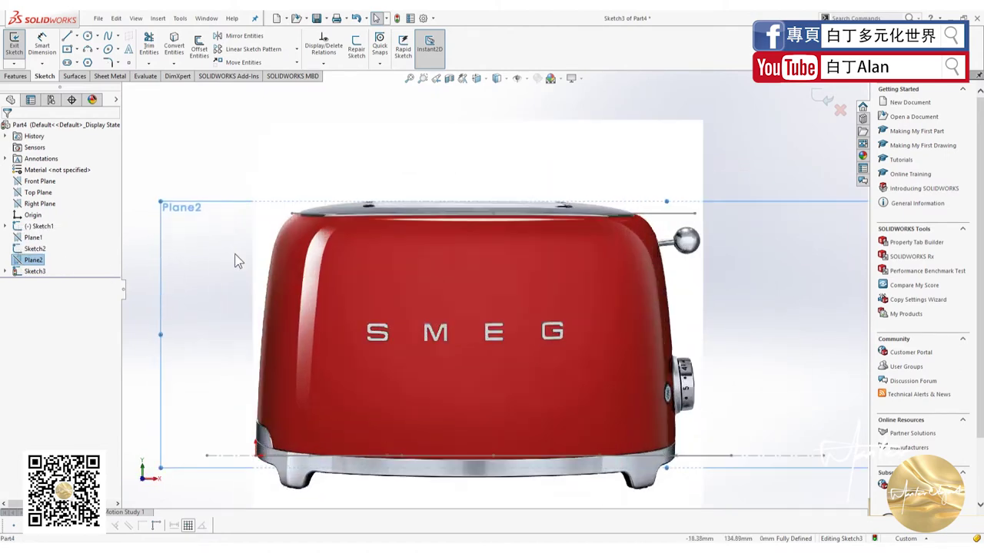
Start a spline at the top line's left end, running down the toaster's left side
left_click(108, 35)
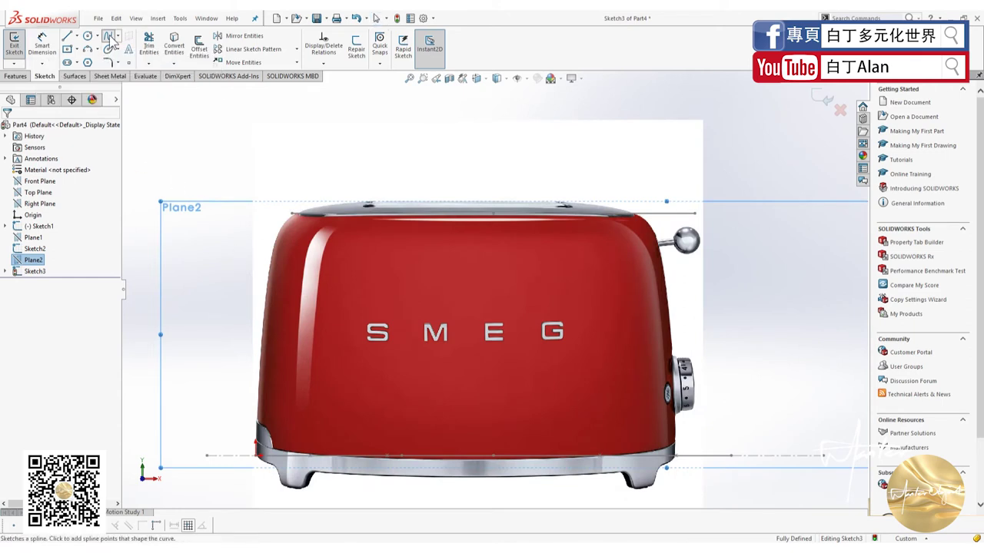
left_click(293, 214)
left_click(271, 229)
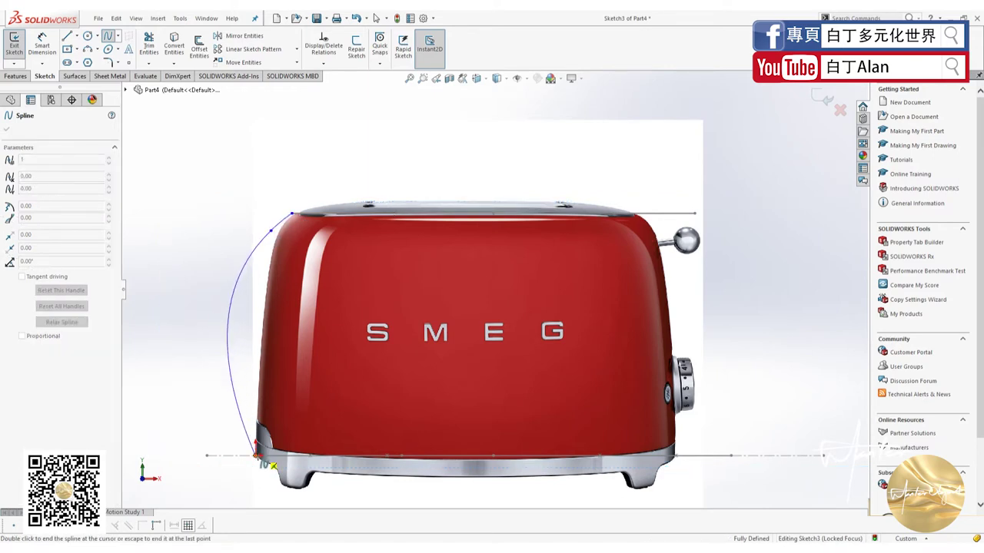
Finish the spline at the base, making its bottom tangent Vertical and top tangent Horizontal
double_click(256, 457)
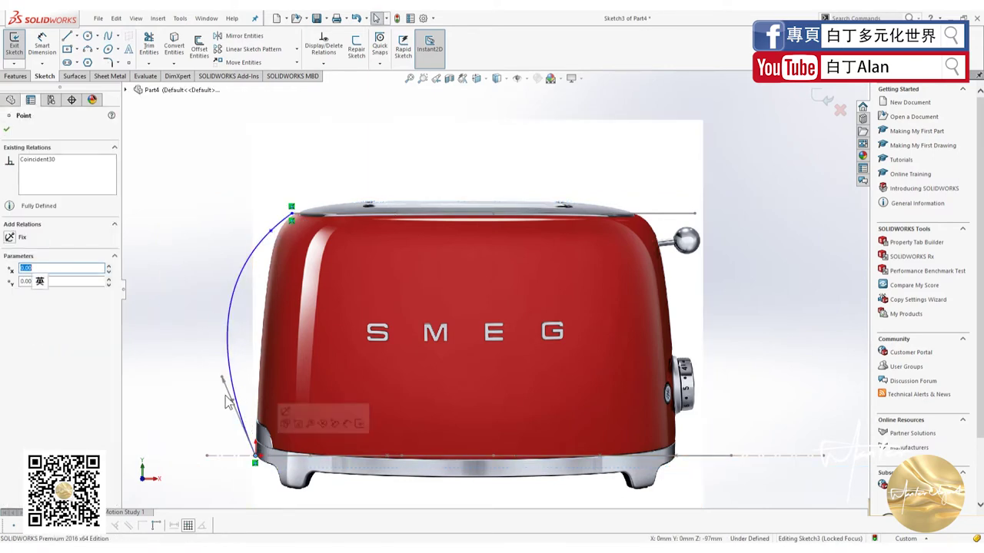
left_click(233, 406)
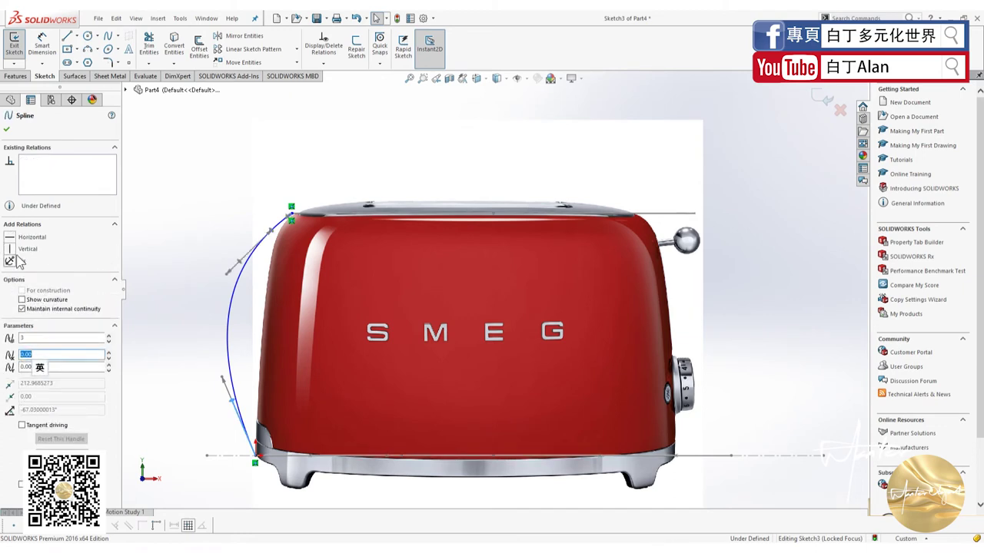
left_click(23, 249)
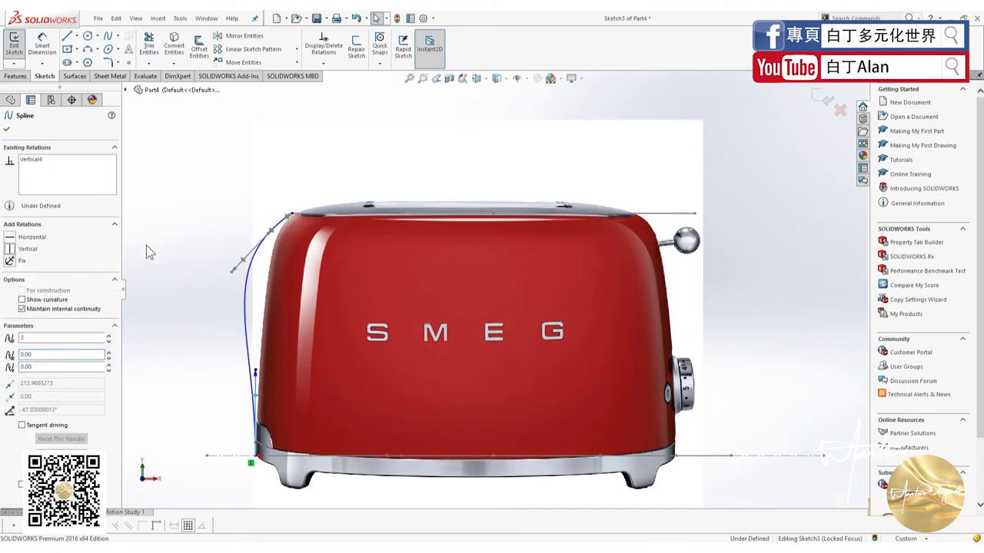
left_click(292, 216)
scroll(293, 218, "down", 3)
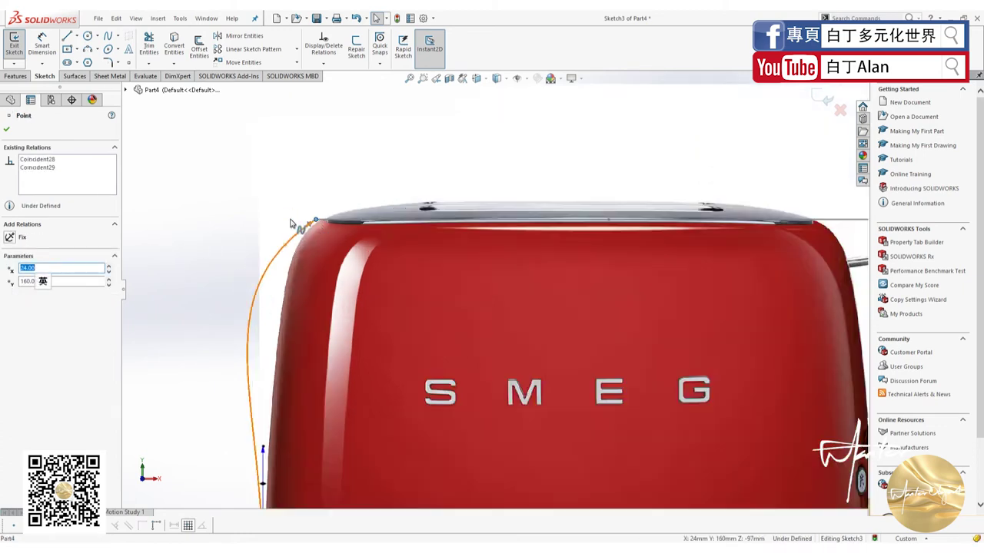
left_click(365, 245)
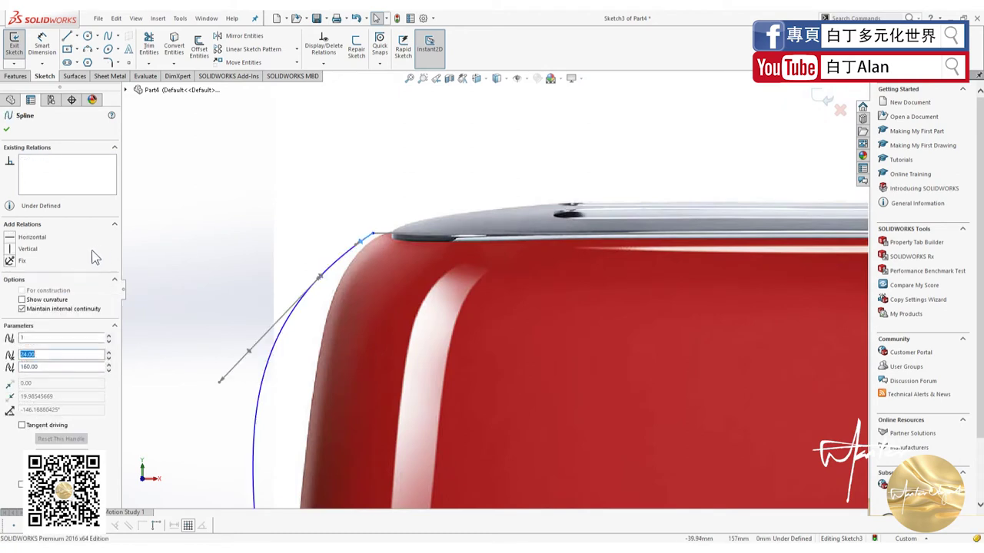
left_click(10, 238)
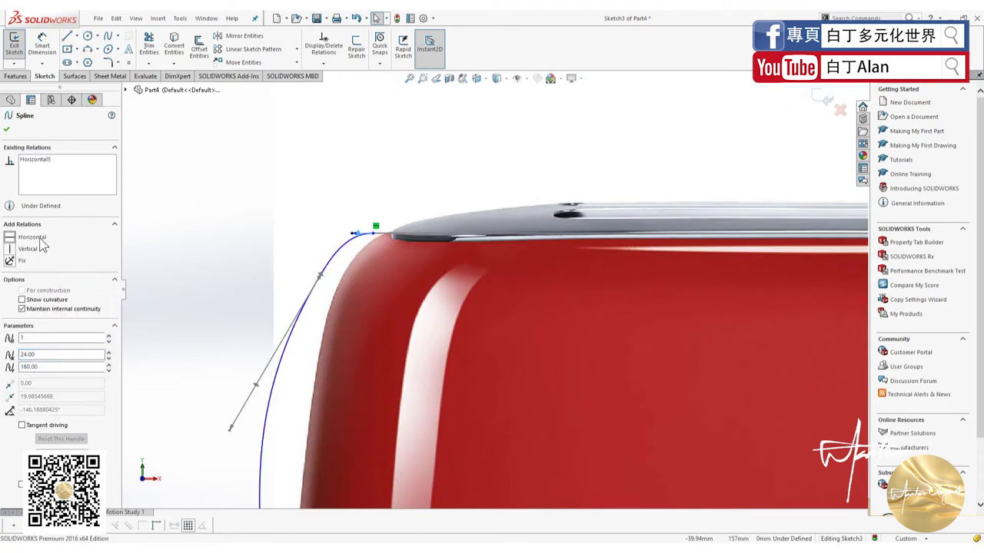
left_click(222, 254)
Drag the spline's points and tangent handles to hug the toaster's rounded top corner
scroll(272, 315, "up", 1)
left_click(296, 370)
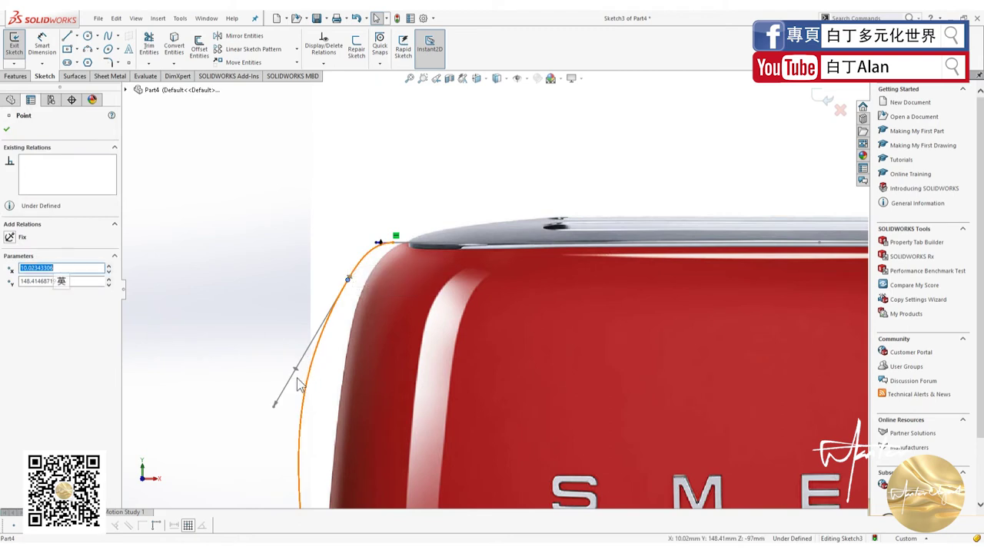
left_click_drag(277, 406, 337, 304)
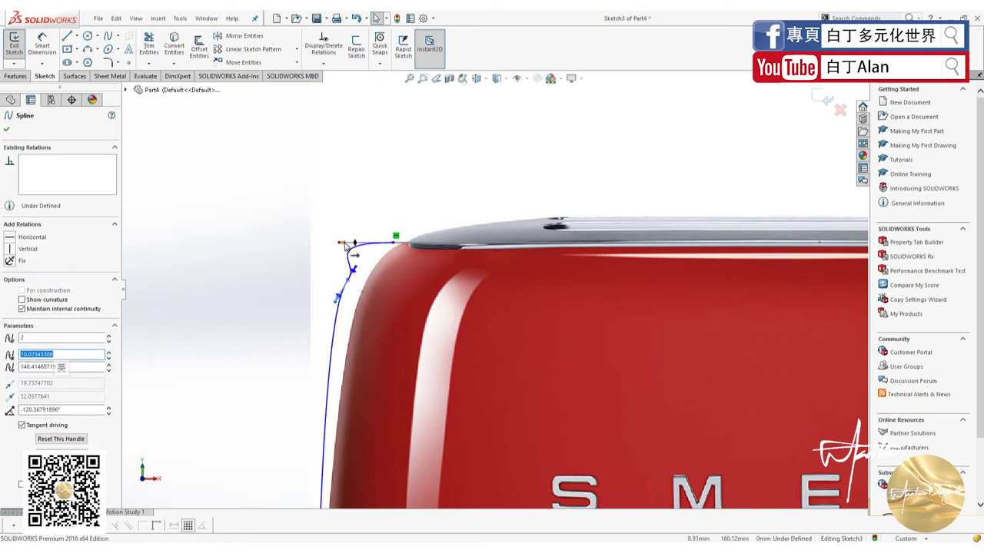
left_click_drag(370, 246, 377, 245)
scroll(381, 259, "up", 1)
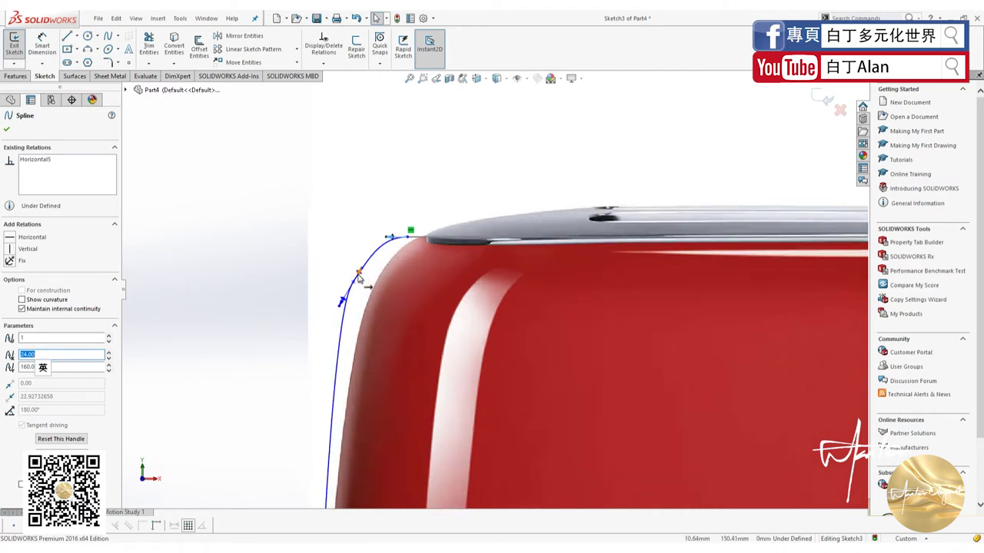
scroll(384, 267, "up", 1)
left_click_drag(386, 276, 394, 267)
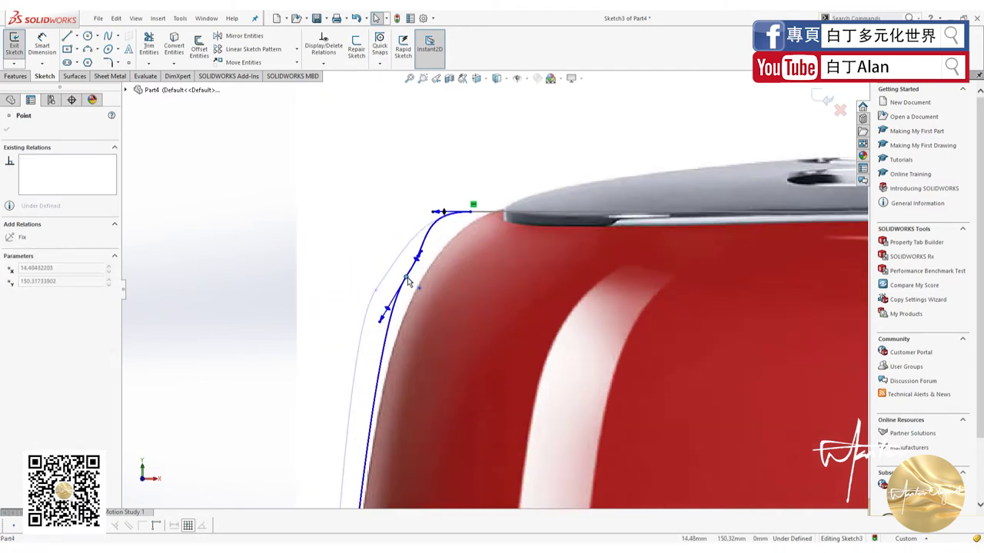
left_click_drag(394, 268, 435, 251)
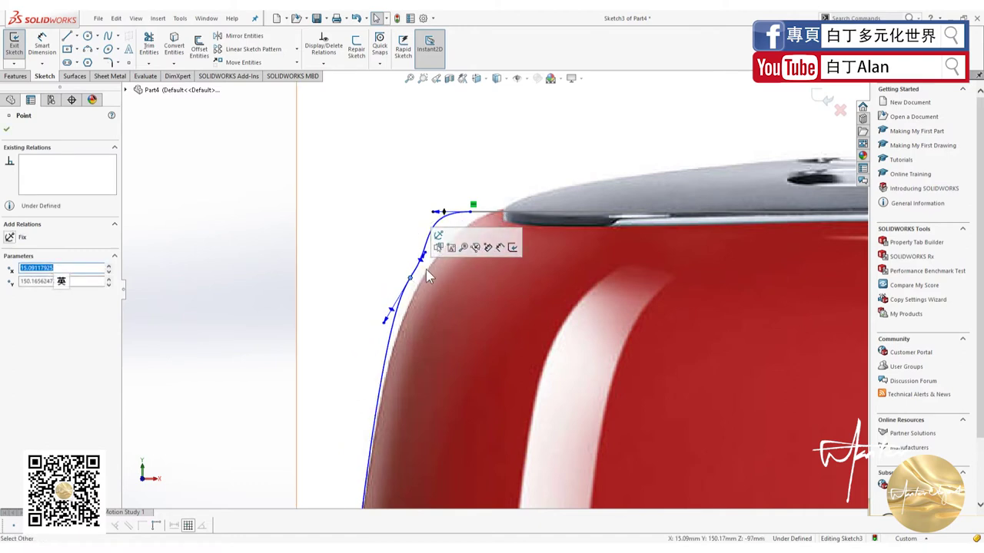
left_click(7, 129)
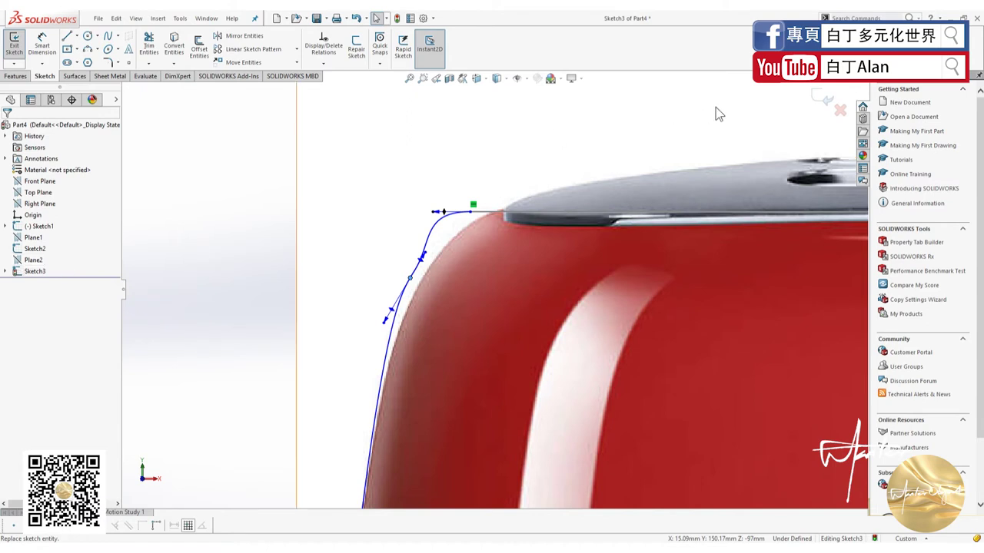
Exit the Sketch3 side-profile sketch and rotate the model to view the ellipse
left_click(822, 100)
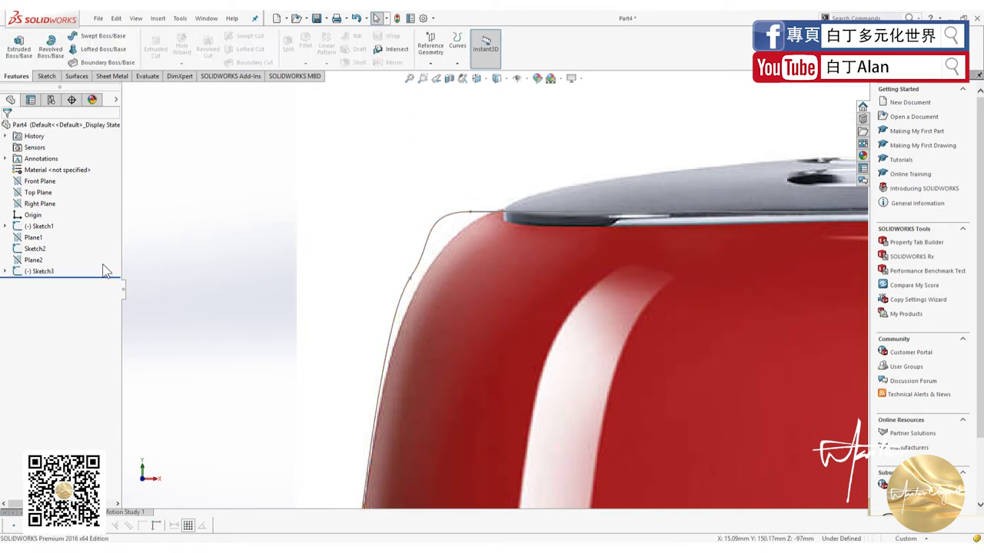
left_click(24, 261)
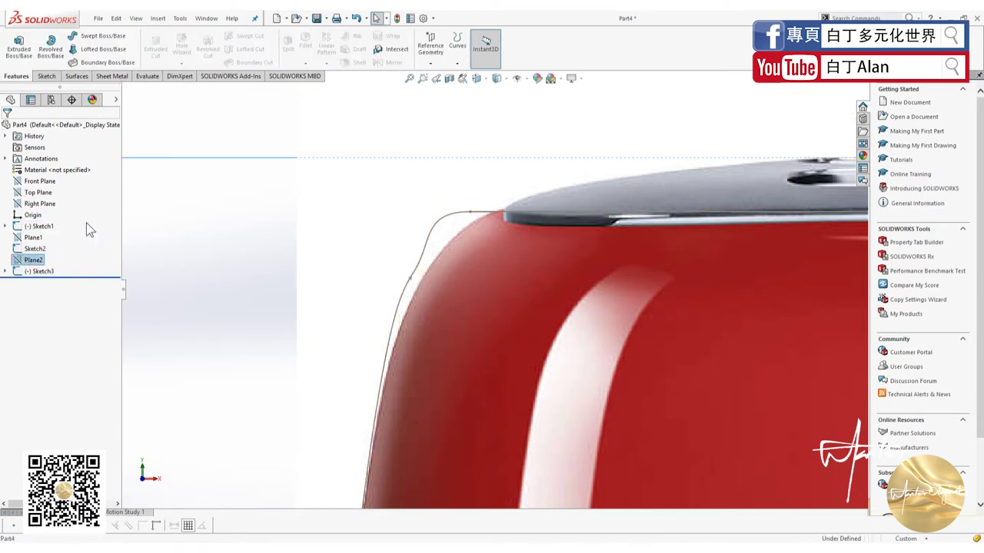
left_click(33, 237)
middle_click_drag(535, 217, 519, 252)
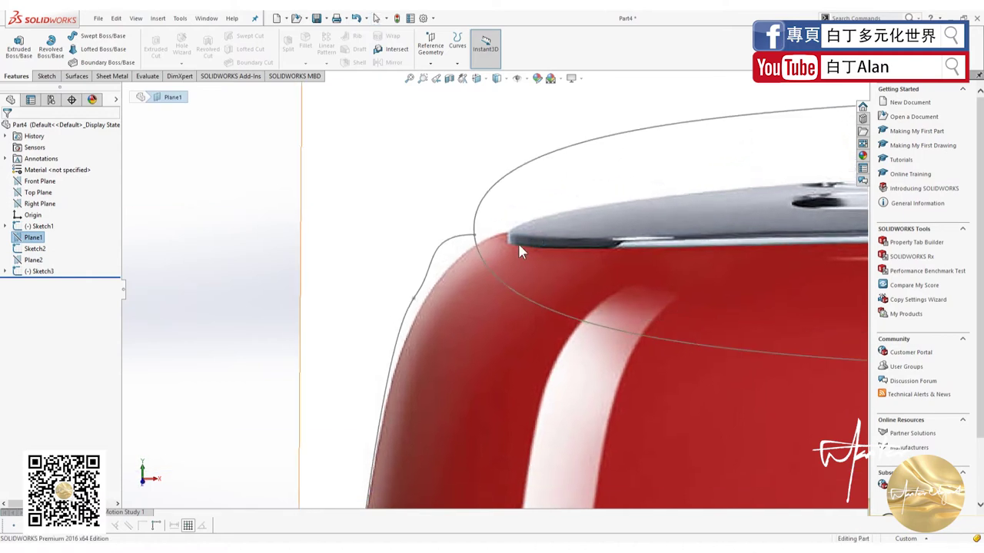
Reopen Sketch2 for editing and open its 24.00mm D1 offset dimension in Modify
left_click(33, 248)
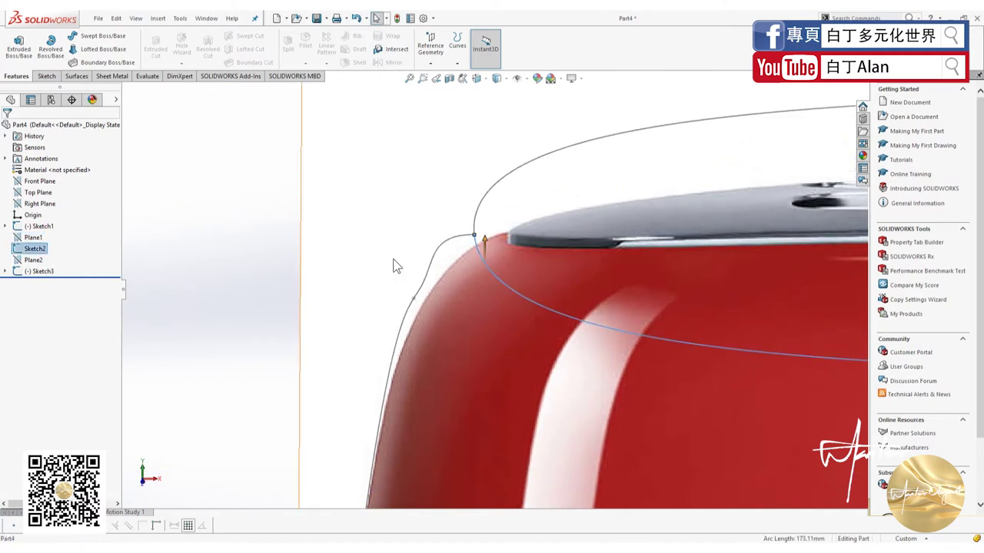
left_click(30, 250)
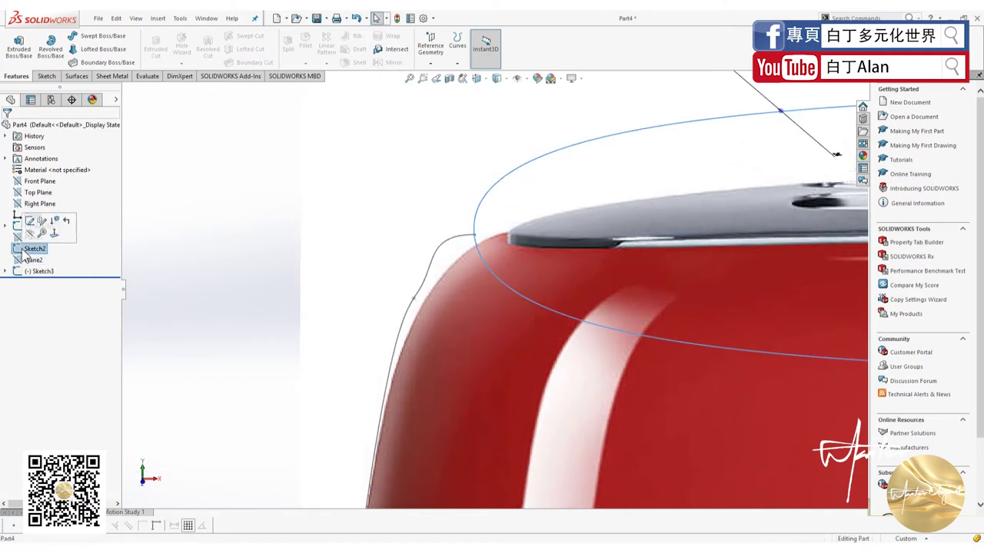
right_click(26, 253)
left_click(33, 220)
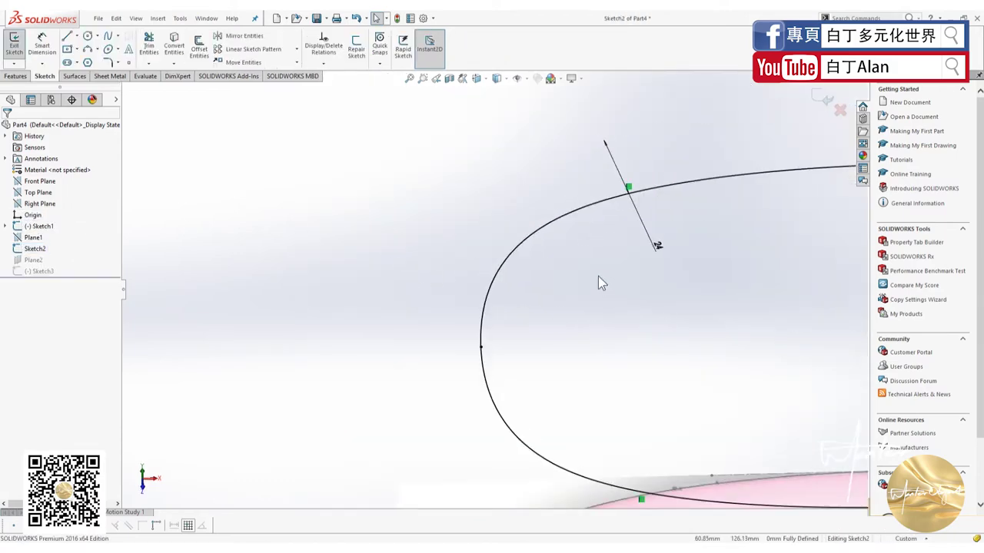
scroll(354, 265, "up", 5)
scroll(355, 258, "down", 3)
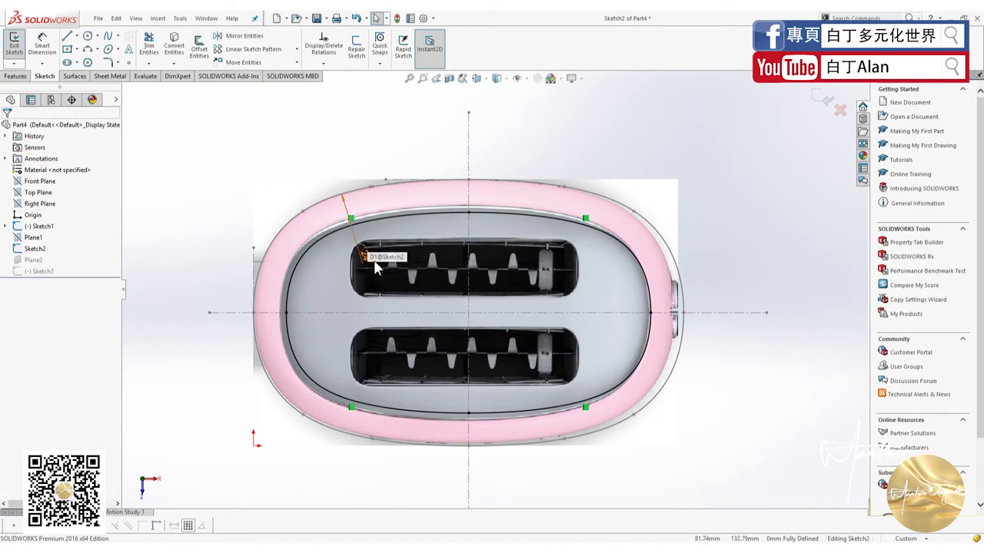
double_click(364, 256)
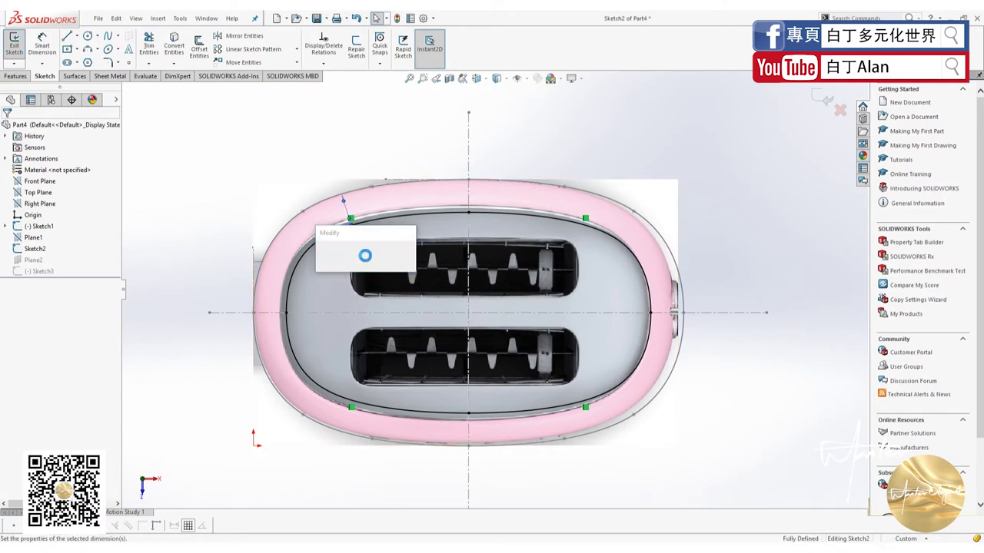
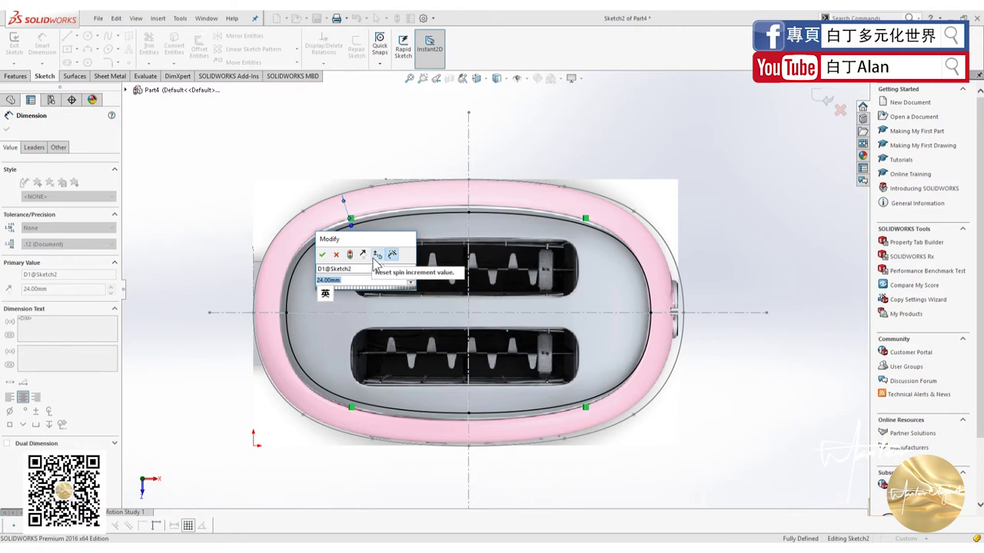
Change Sketch2's outline offset dimension to 27 mm and exit the sketch
type("2")
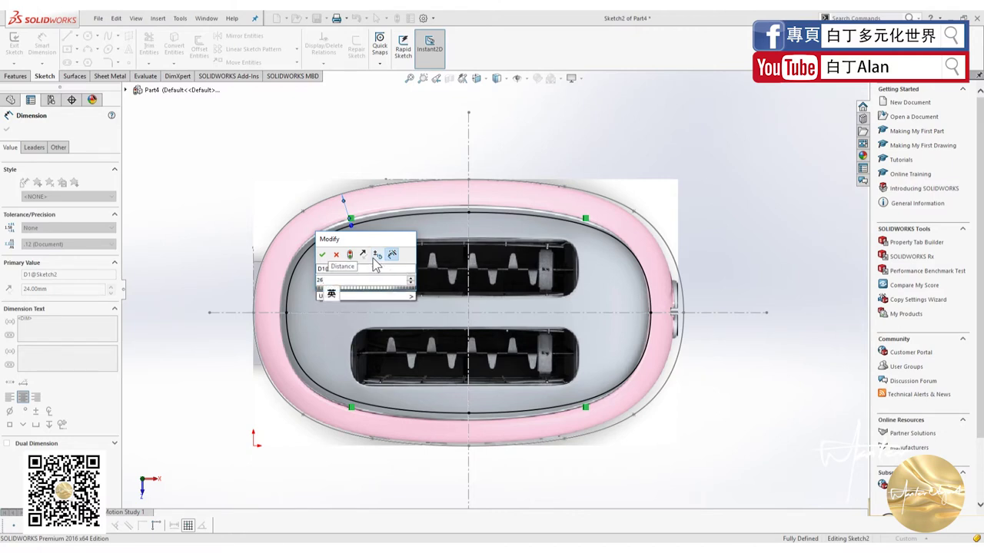
type("7")
key("Return")
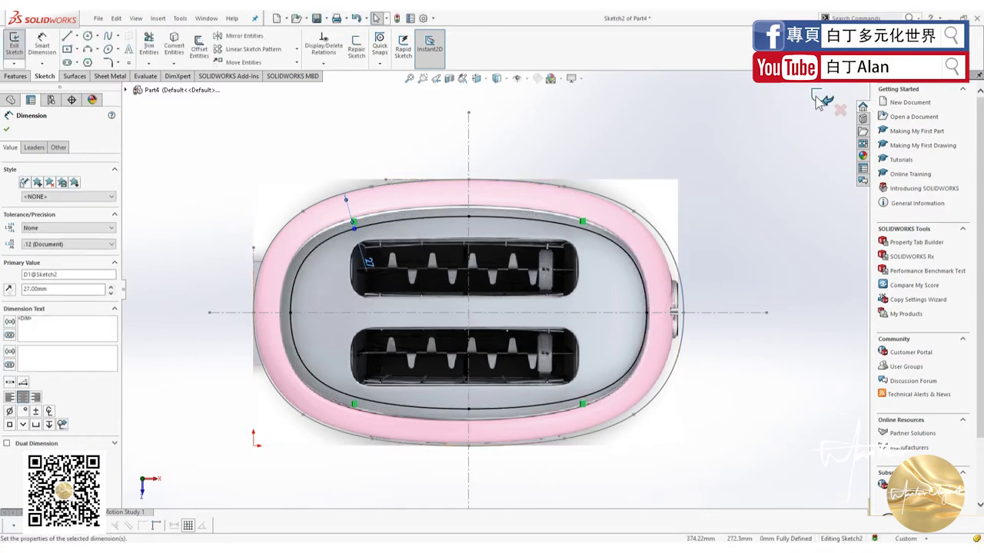
key("Escape")
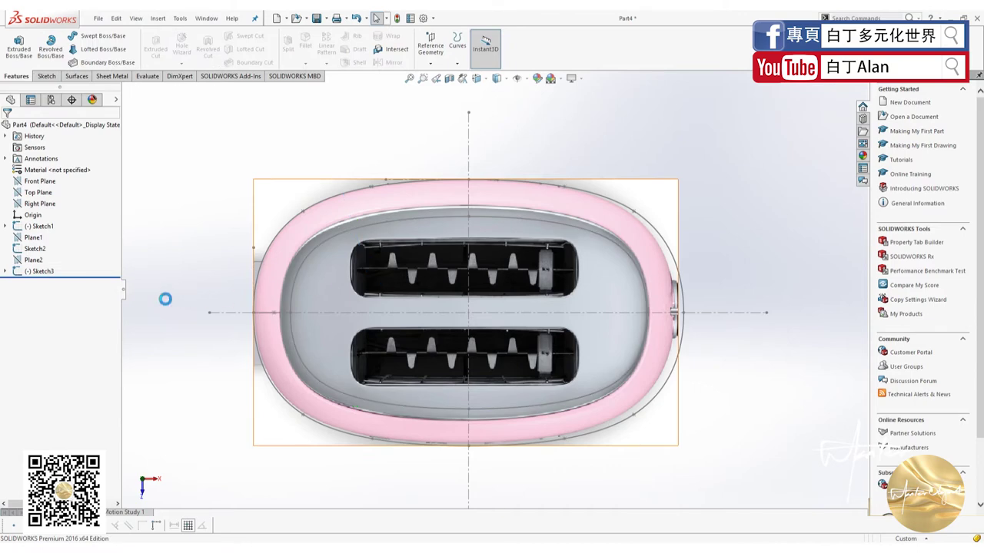
Reopen Sketch3 and drag the spline's top end and a lower point onto the toaster outline
right_click(49, 275)
left_click(57, 239)
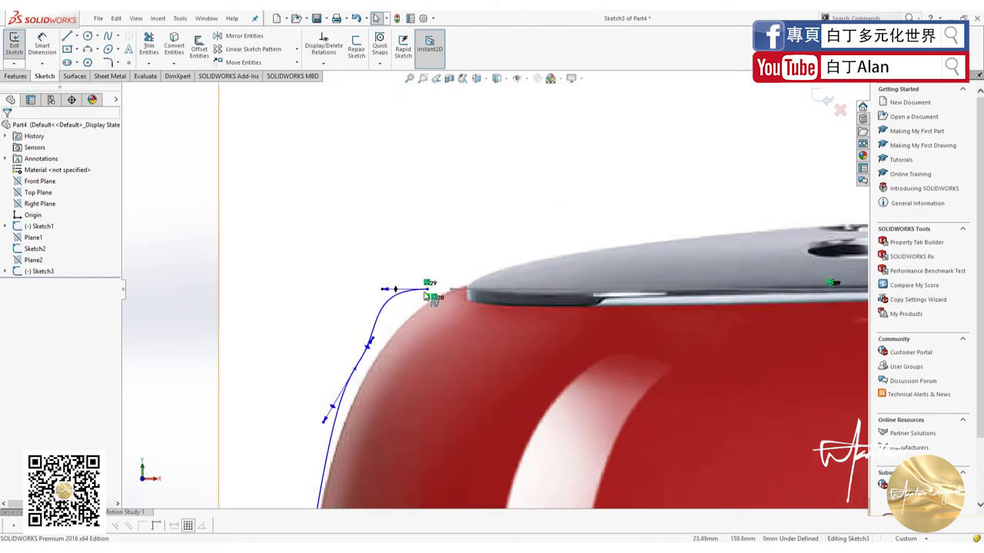
left_click_drag(437, 290, 451, 293)
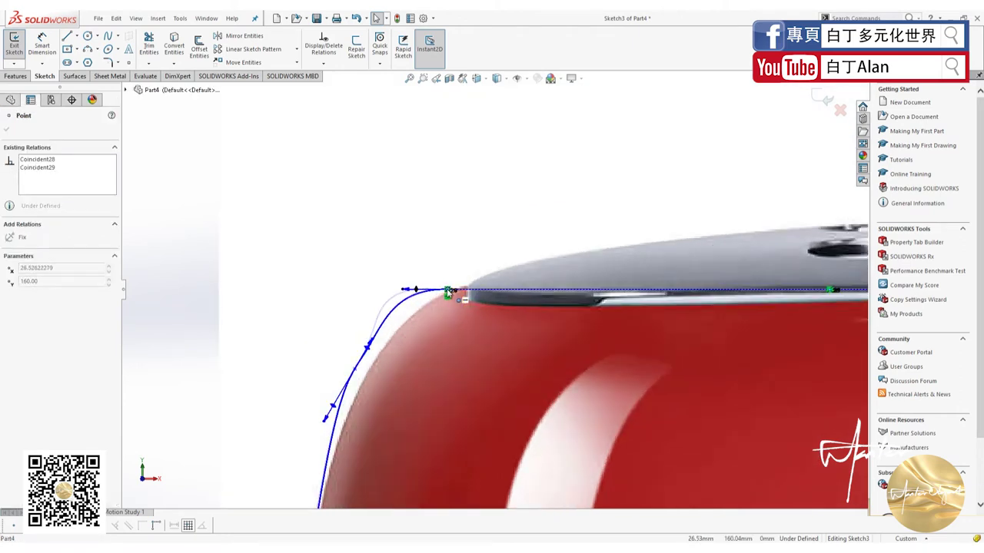
left_click(397, 276)
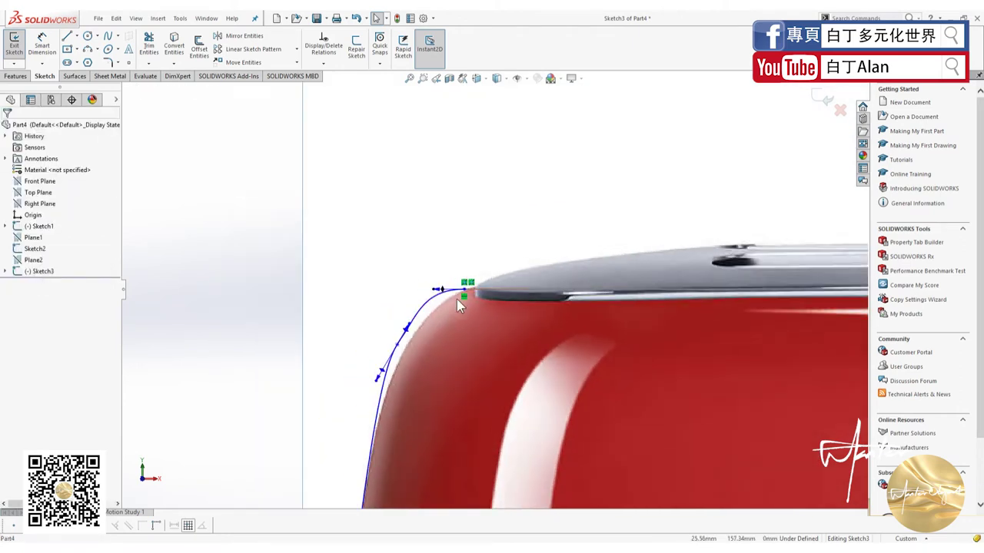
left_click(401, 346)
left_click(410, 281)
left_click(410, 329)
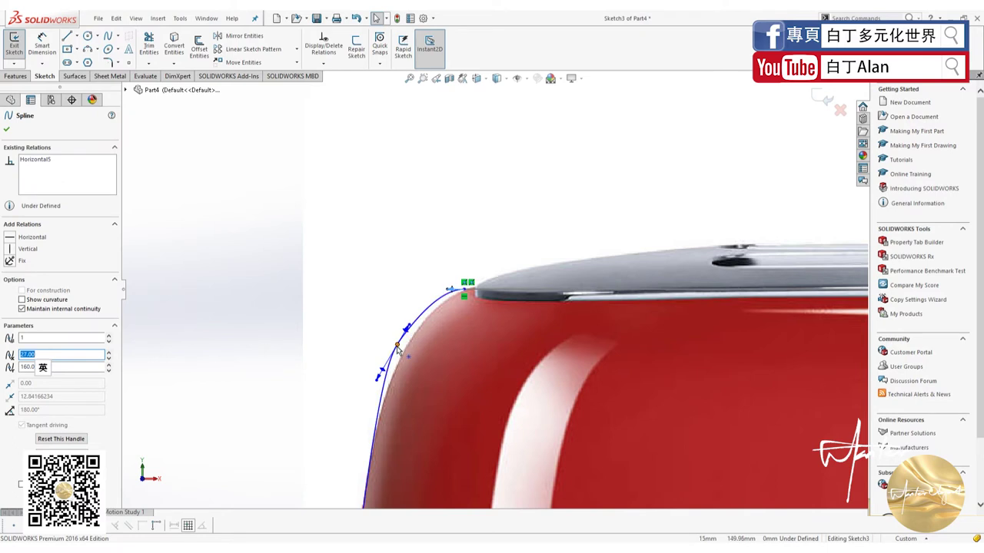
left_click_drag(397, 350, 382, 384)
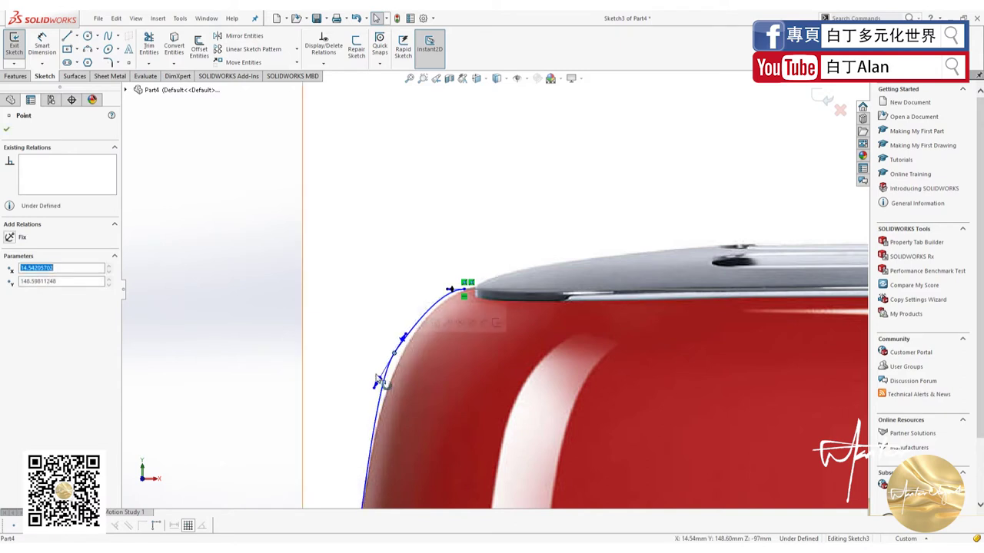
Tilt and shorten the spline's tangent handle to steepen the rounded top-left corner
left_click(382, 385)
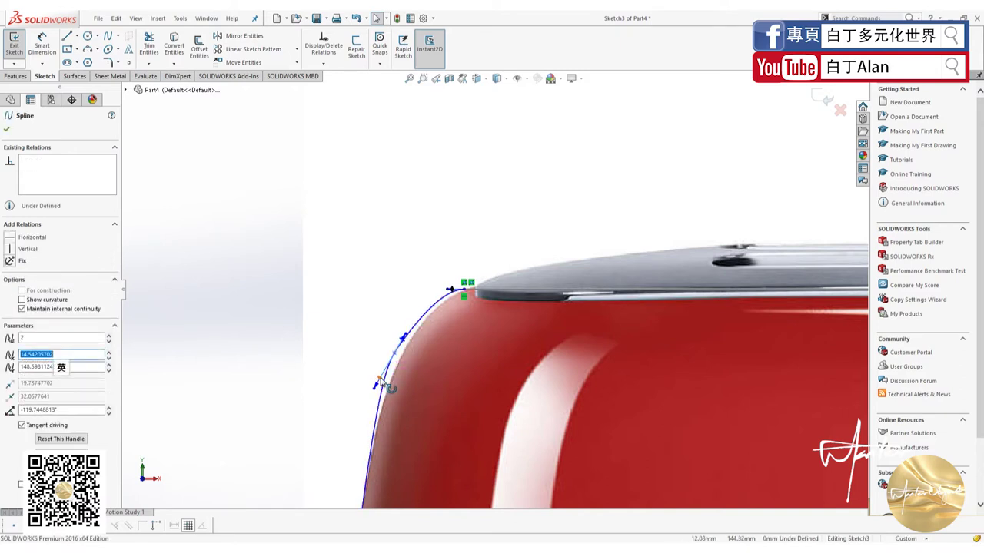
left_click_drag(381, 379, 343, 360)
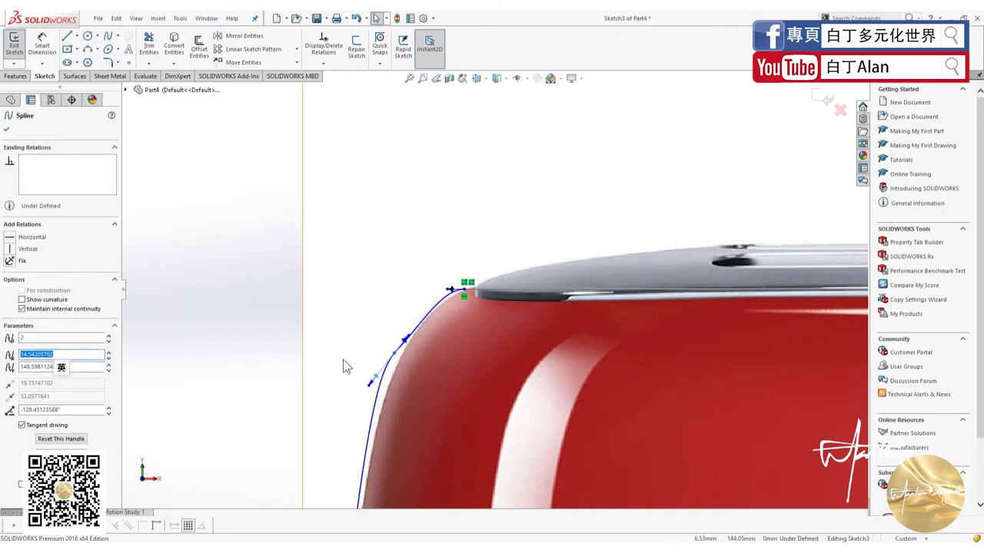
left_click_drag(405, 342, 398, 343)
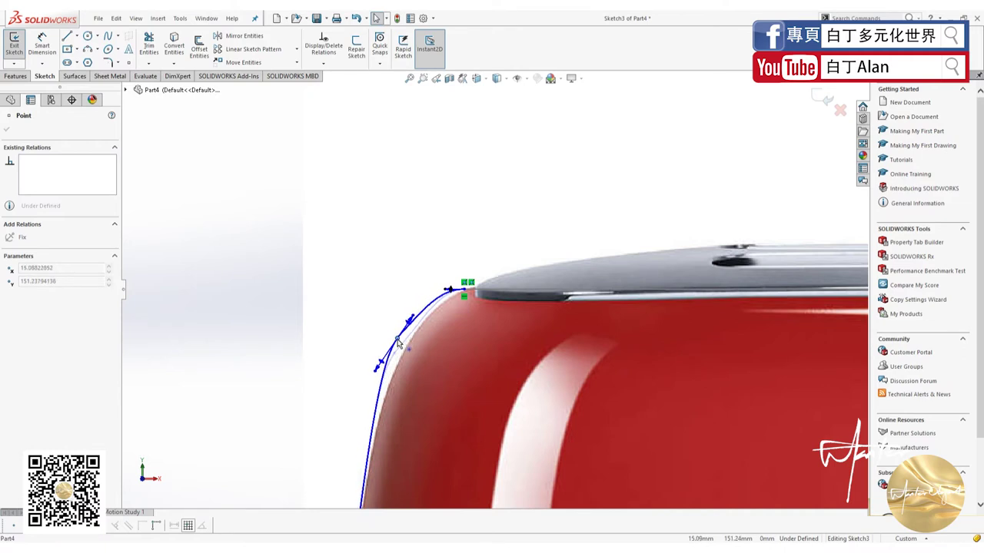
key("Escape")
scroll(431, 347, "up", 8)
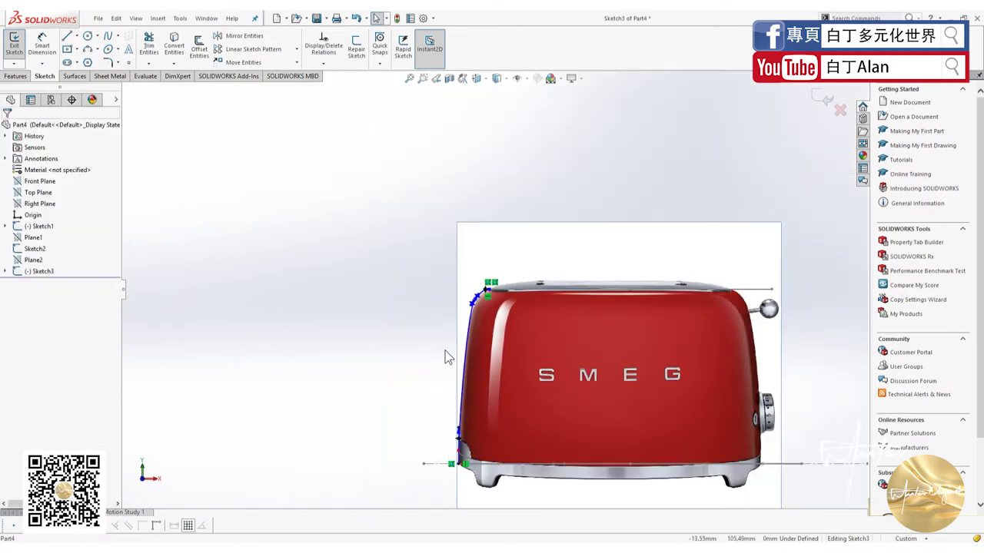
scroll(474, 341, "down", 5)
scroll(487, 286, "down", 2)
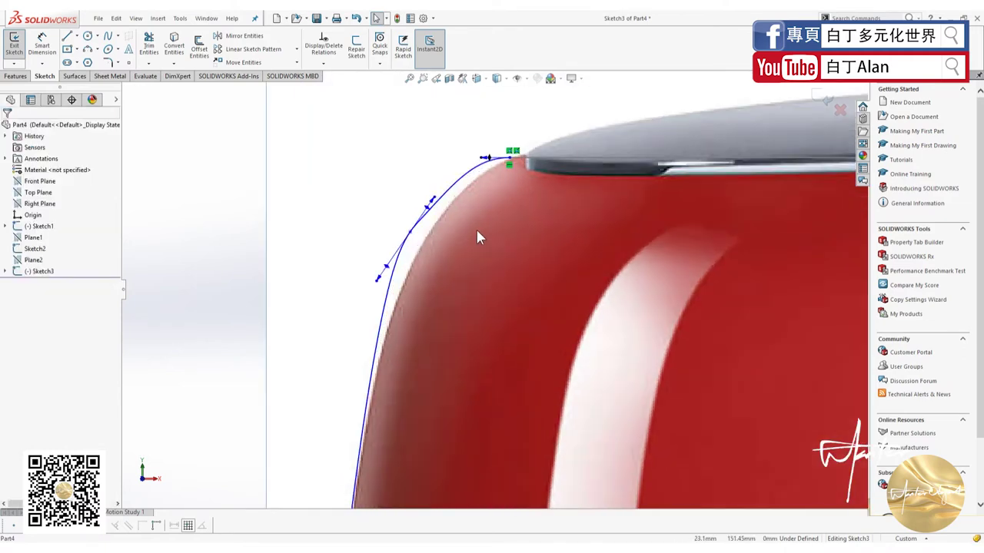
left_click(484, 163)
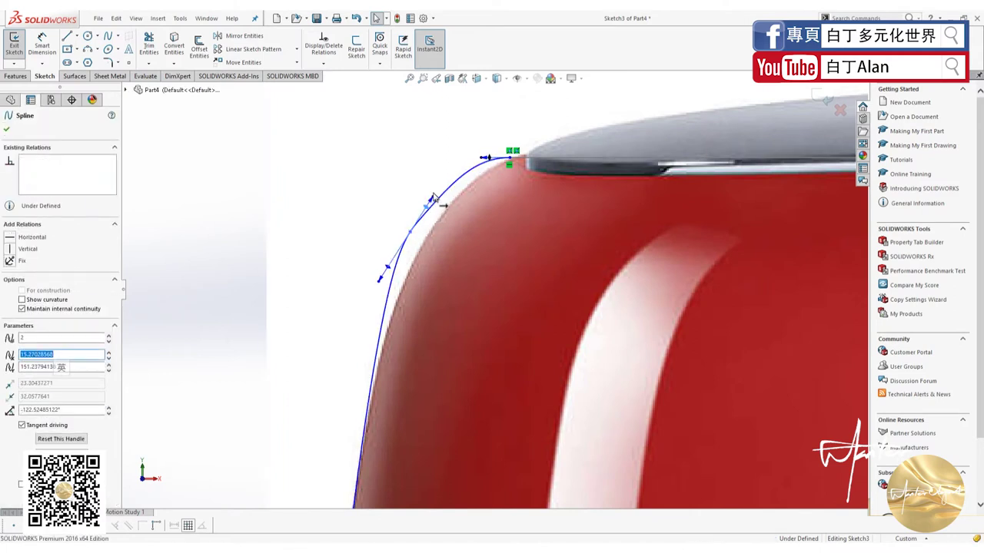
key("Escape")
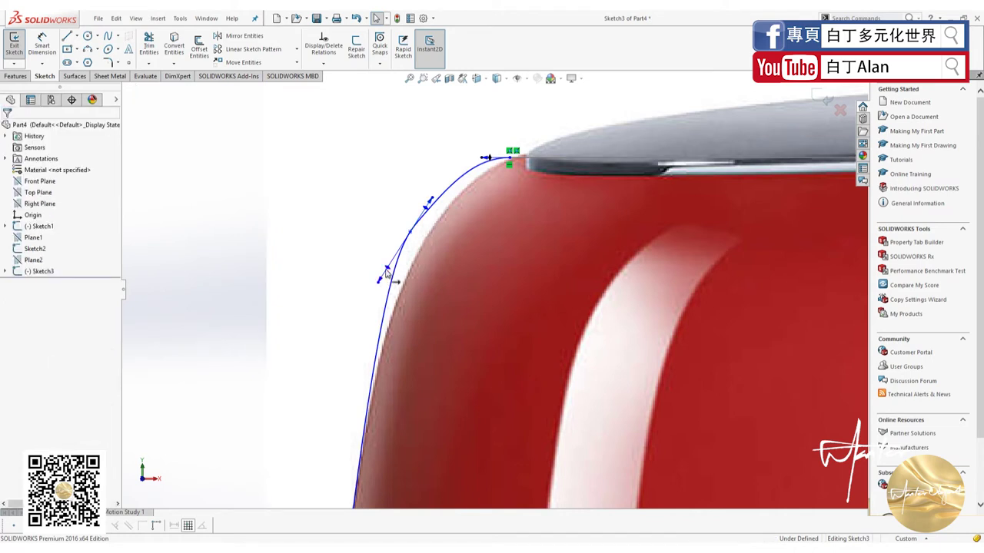
Lengthen the lower tangent to follow the toaster's side, then exit Sketch3
mouse_move(386, 272)
left_mouse_down()
mouse_move(274, 446)
mouse_move(290, 420)
left_mouse_up()
key("Escape")
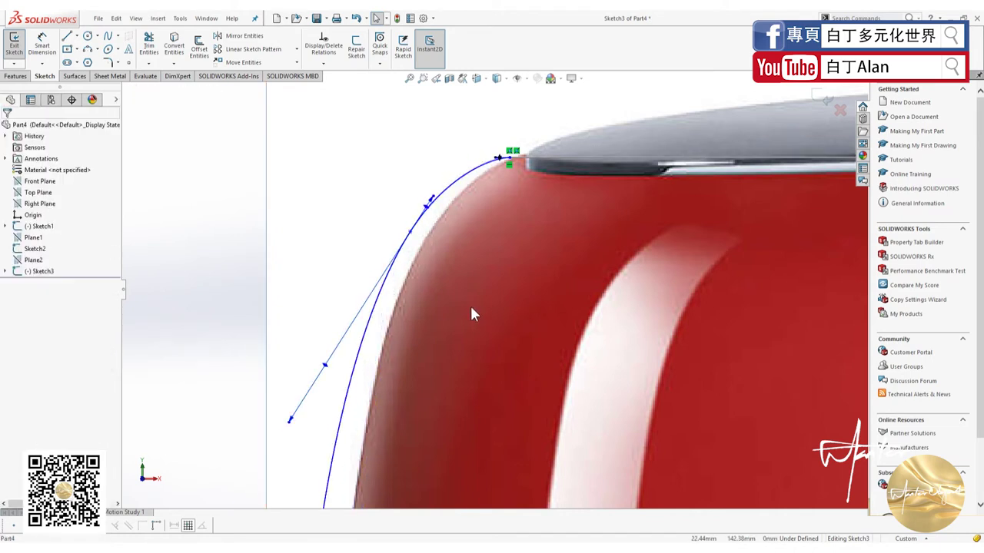
scroll(471, 313, "up", 5)
scroll(444, 403, "up", 1)
scroll(478, 354, "down", 2)
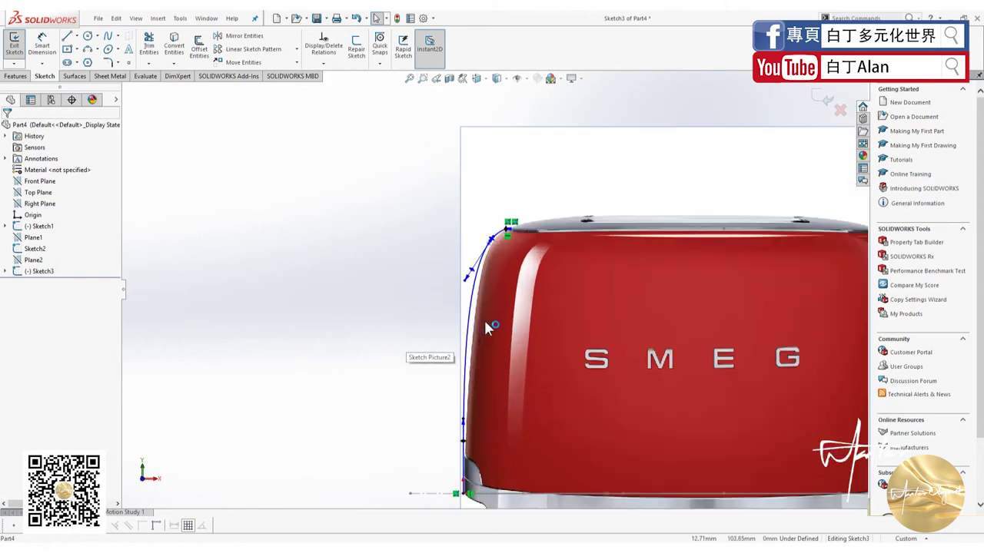
scroll(484, 319, "down", 2)
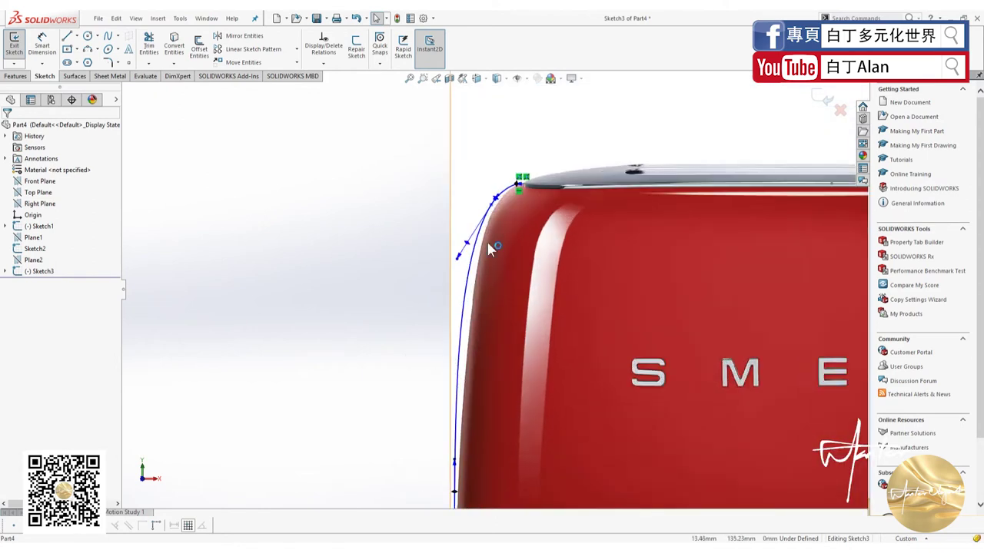
scroll(496, 246, "down", 1)
scroll(510, 207, "down", 1)
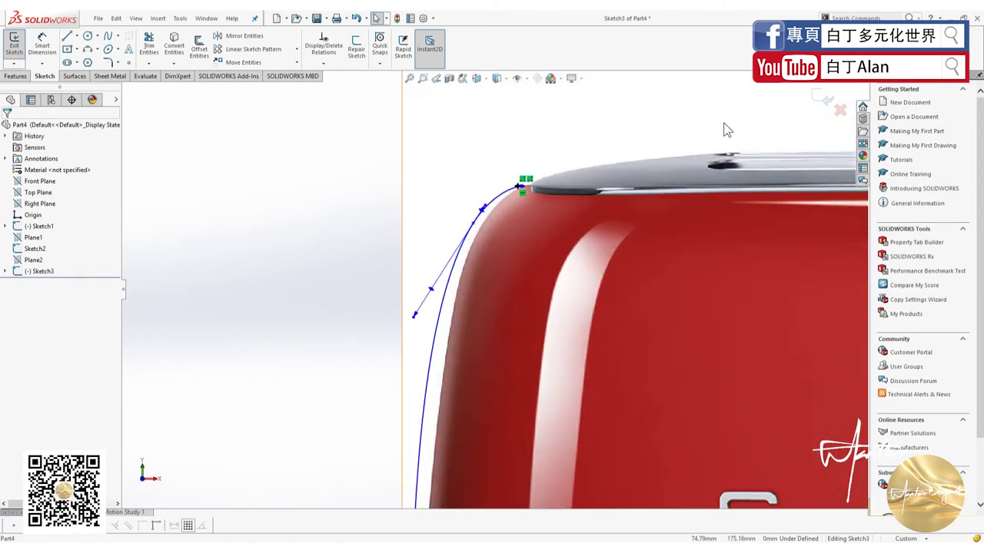
left_click(827, 100)
scroll(417, 296, "up", 2)
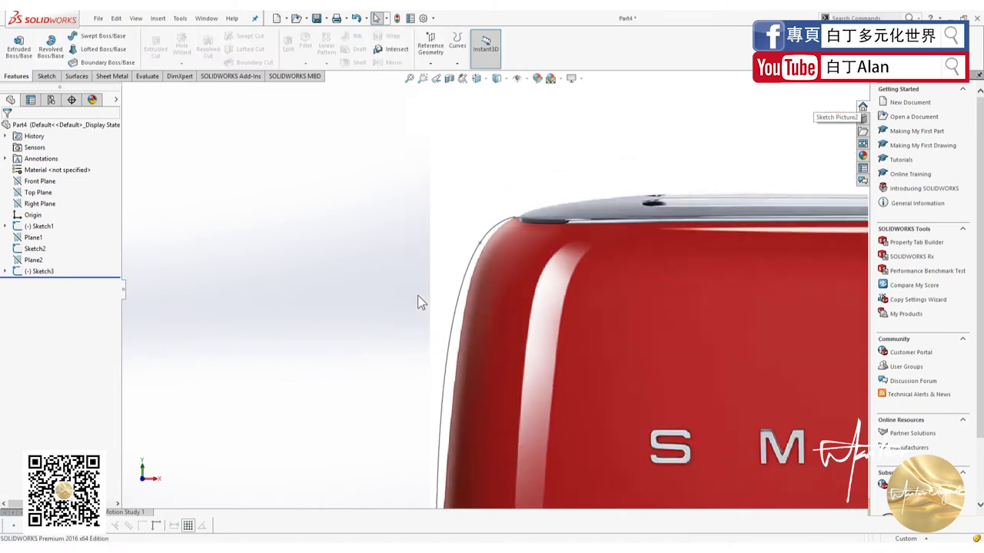
scroll(489, 279, "up", 1)
Create Sketch4 on Plane2 holding an offset of the toaster's left profile curve
middle_click_drag(489, 278, 491, 283)
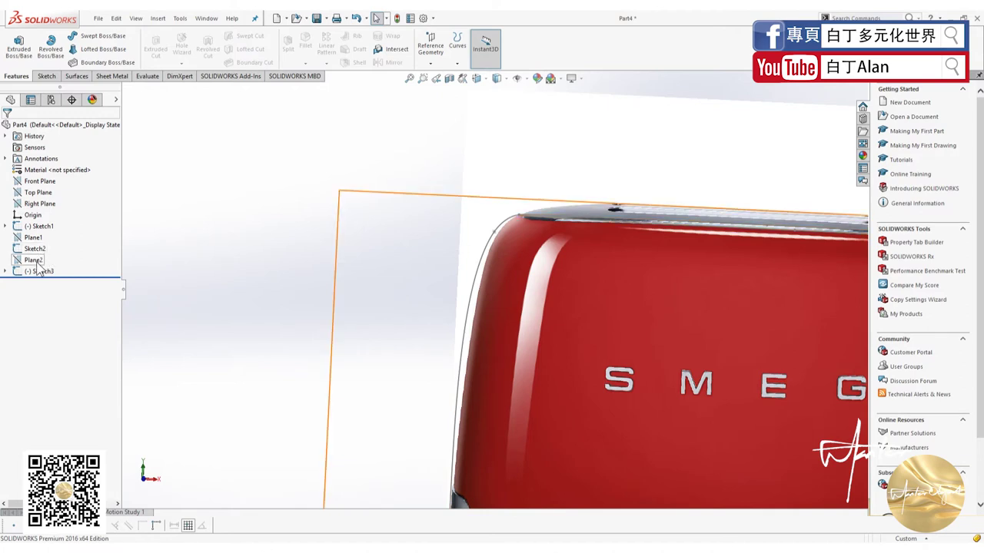
left_click(33, 260)
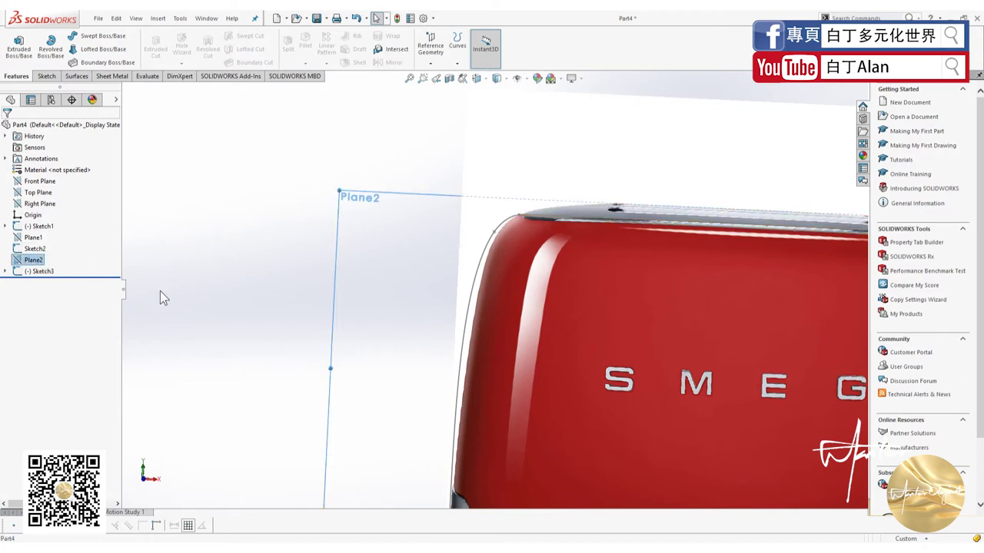
left_click(47, 77)
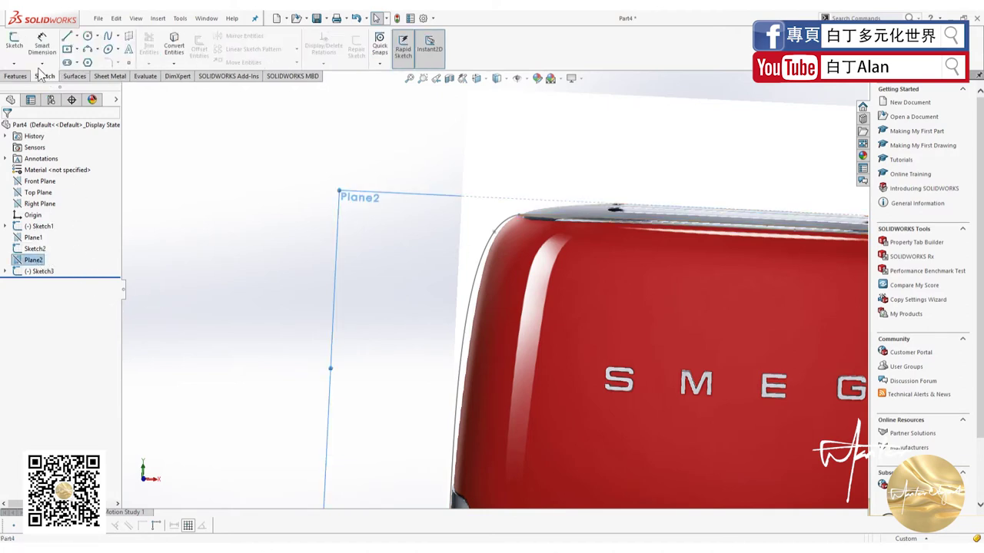
left_click(14, 42)
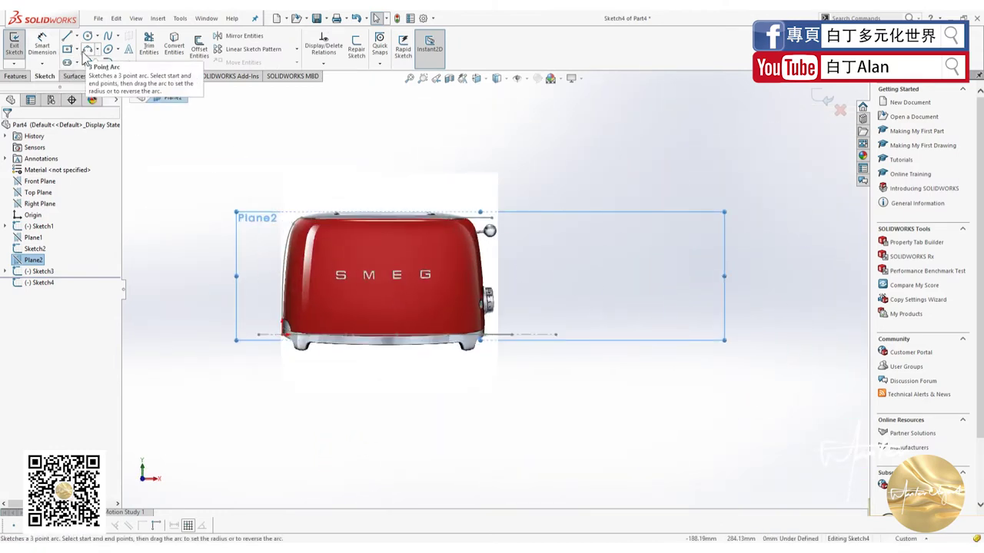
left_click(198, 50)
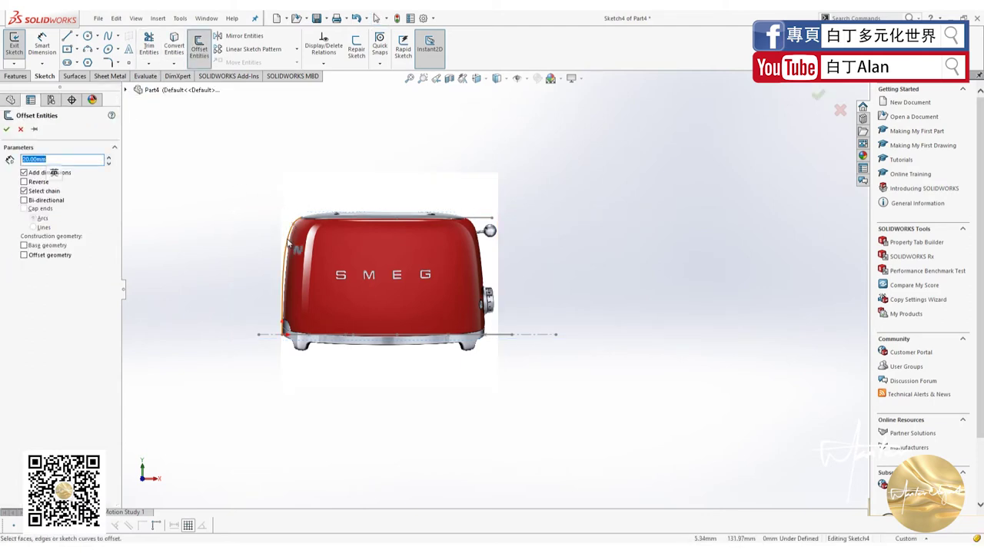
left_click(293, 243)
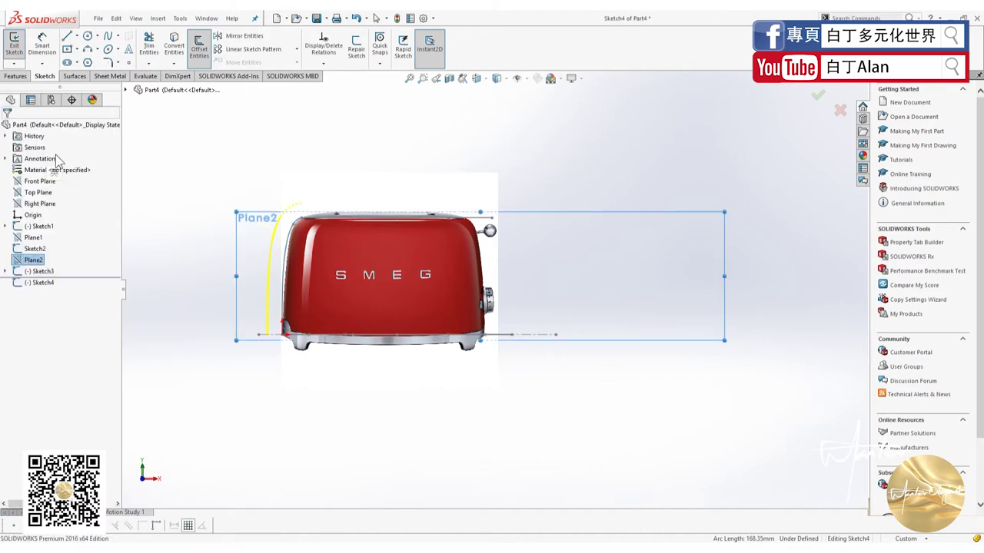
left_click(20, 129)
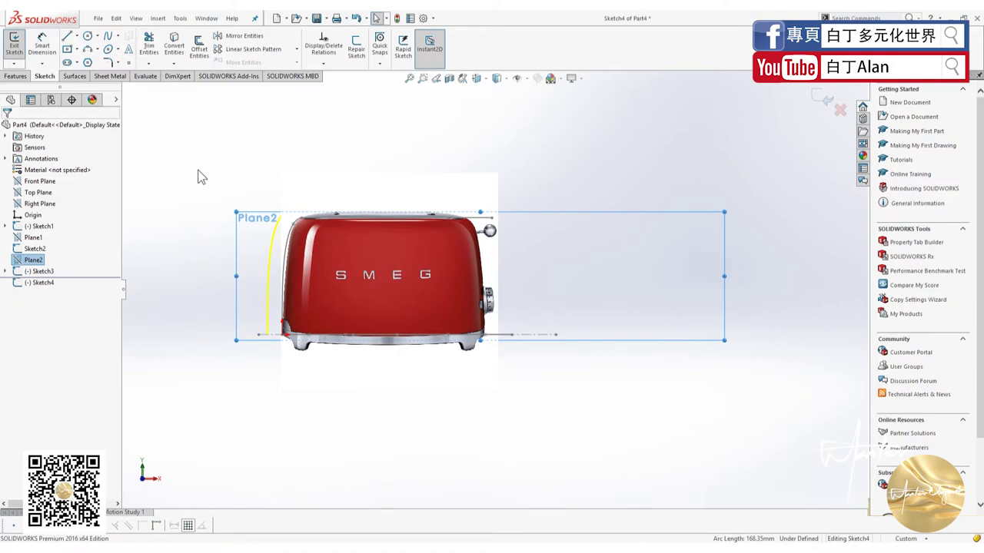
left_click(278, 265)
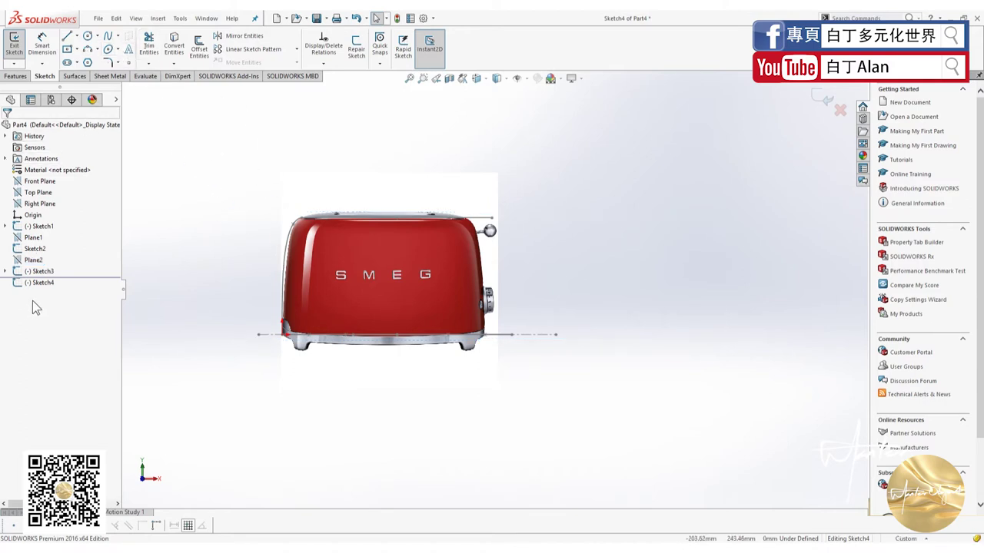
Draw a vertical construction line, about 268.56 mm long, through the toaster's middle
left_click(67, 35)
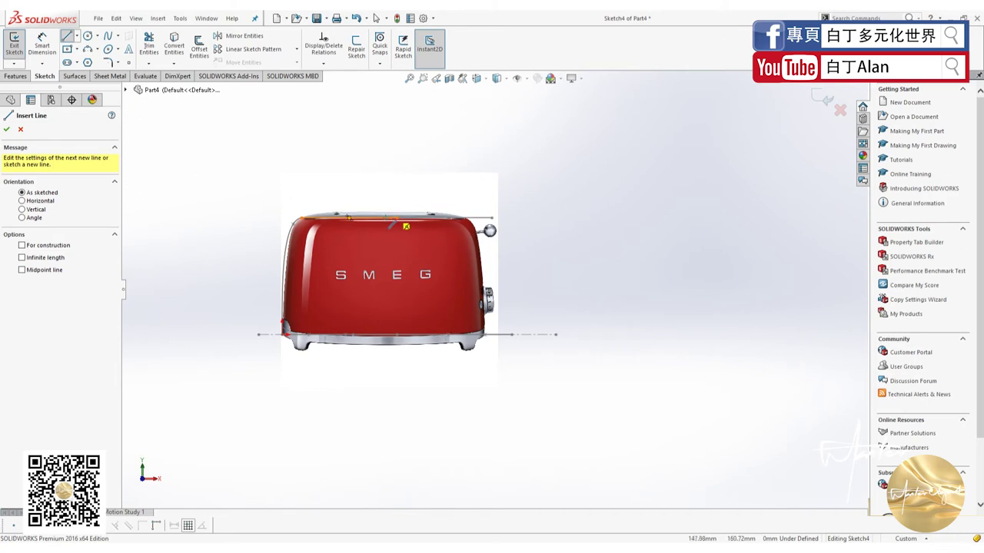
left_click(397, 171)
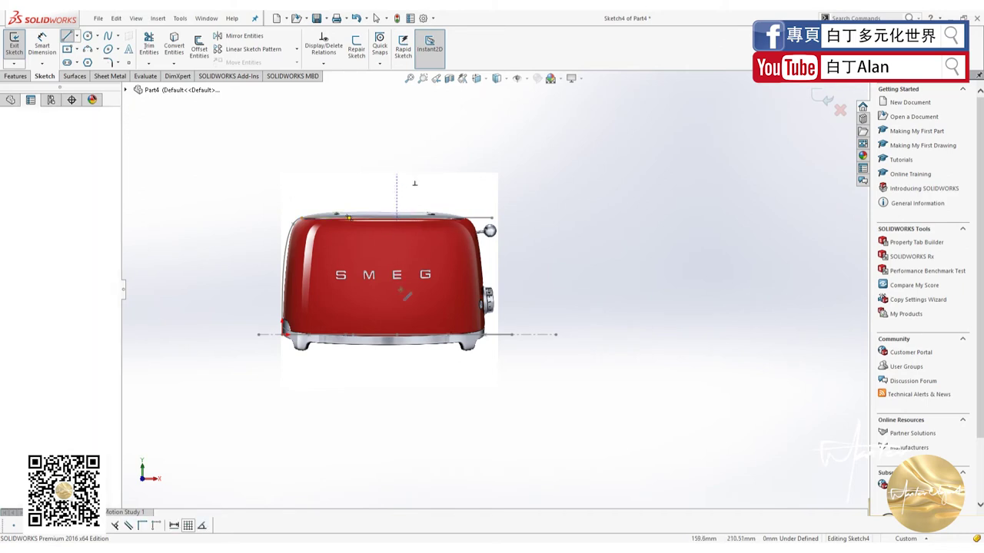
left_click(397, 370)
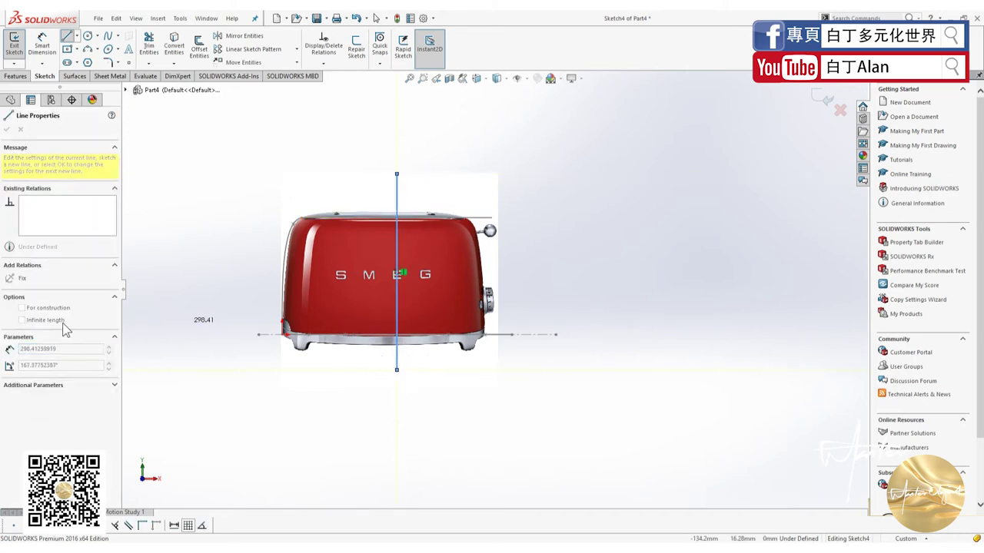
key("Escape")
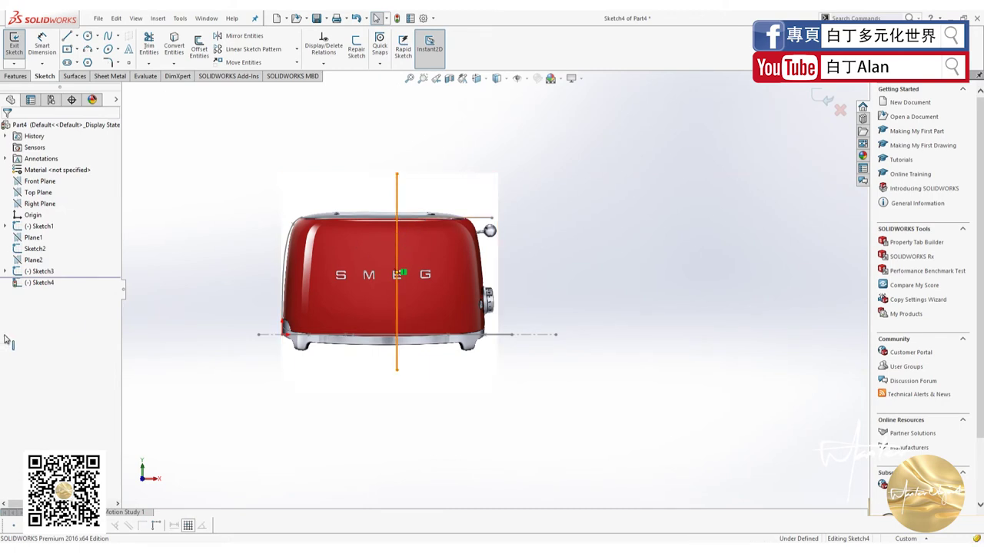
left_click(397, 232)
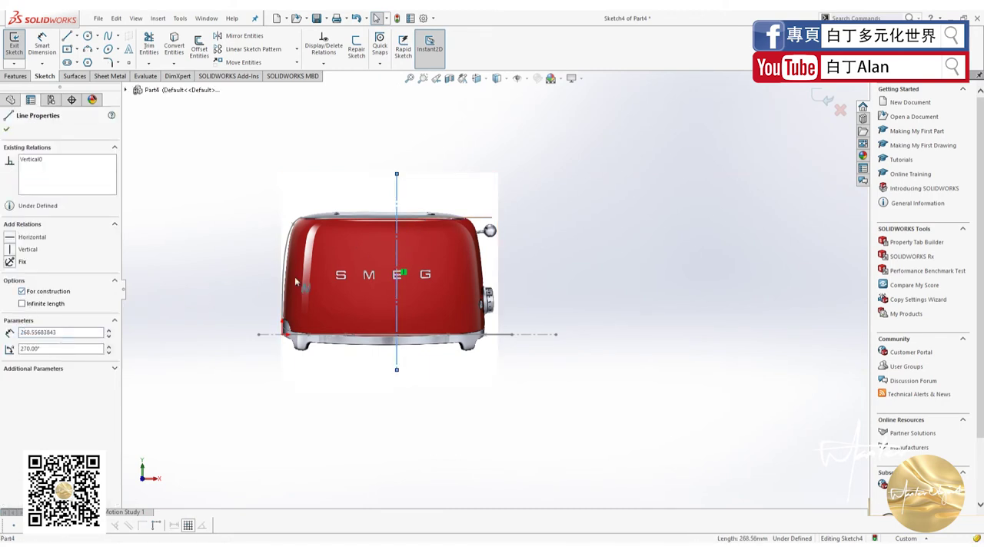
key("Escape")
left_click(243, 36)
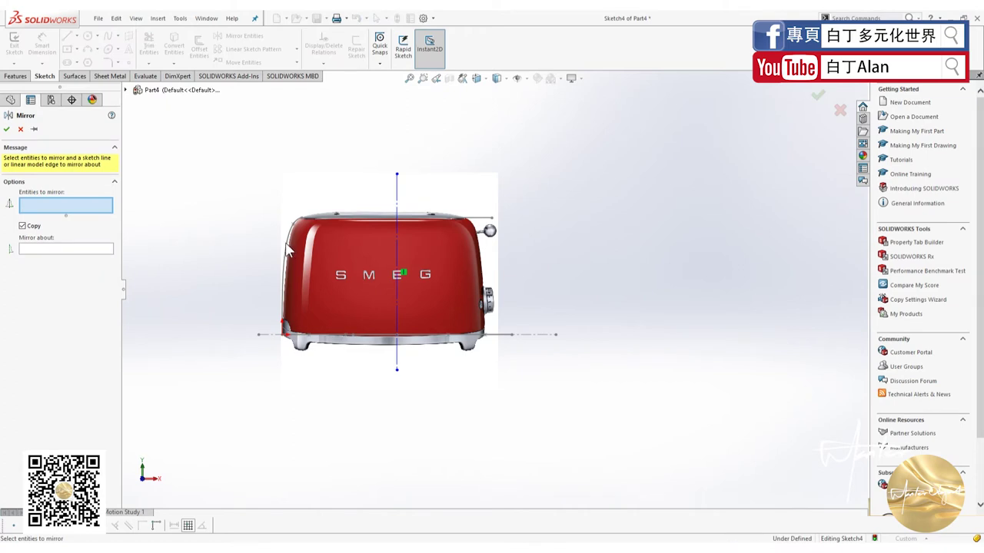
left_click(397, 255)
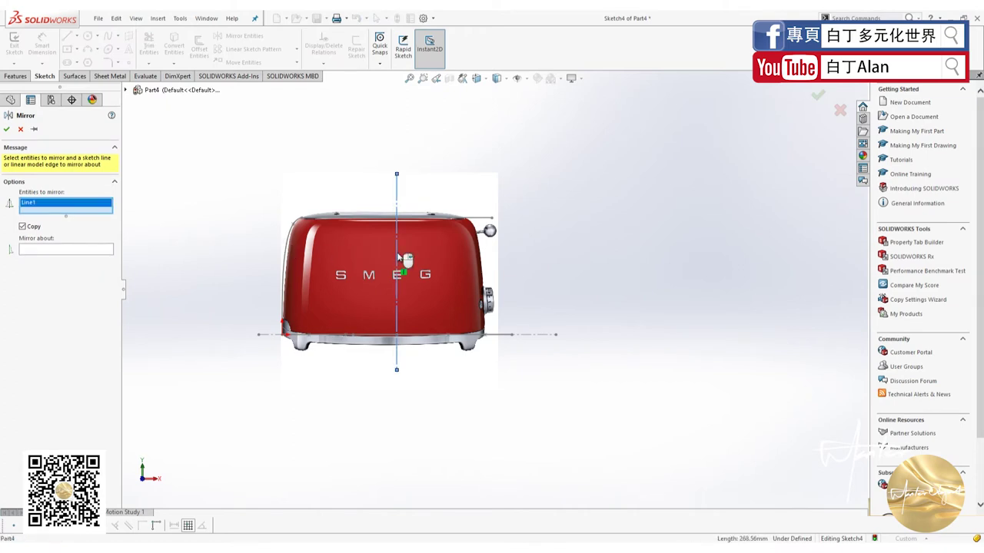
key("Escape")
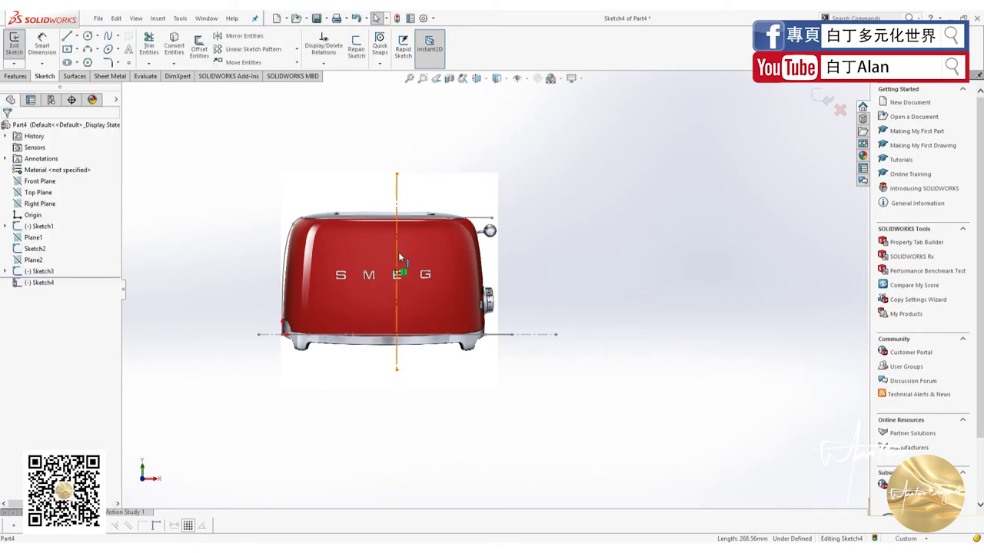
Copy the toaster's left side curve into the sketch at 0 mm offset
left_click(199, 46)
left_click(288, 245)
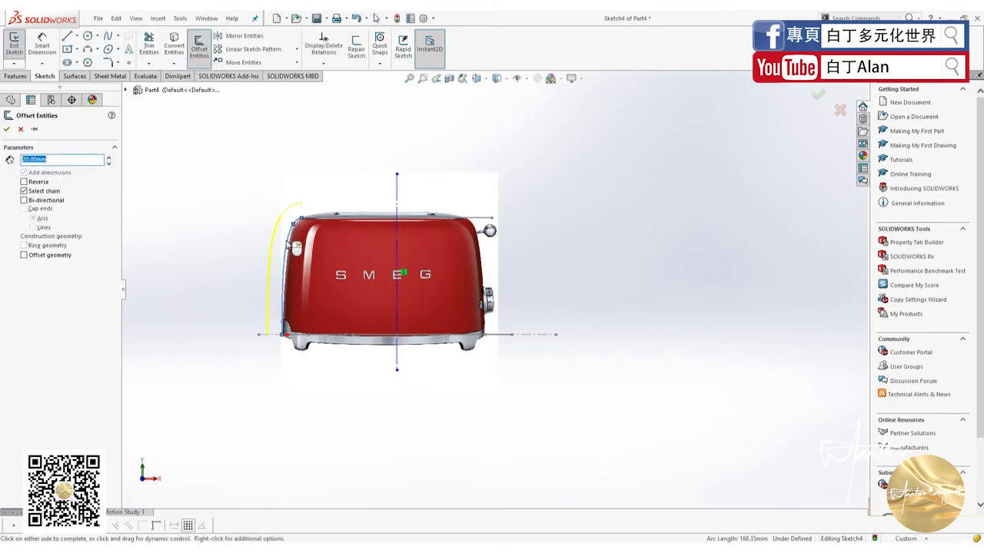
type("0")
key("Return")
left_click(6, 130)
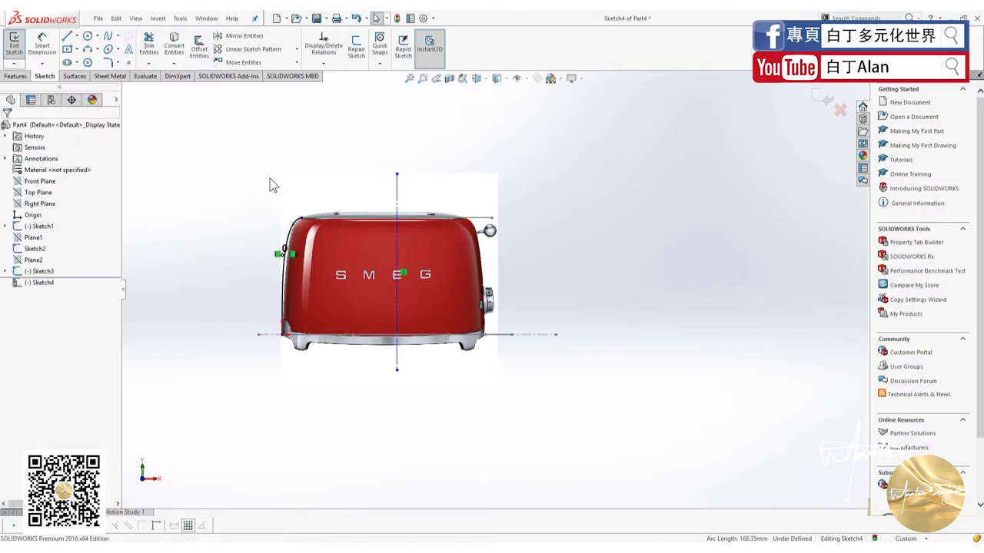
Mirror the copied curve onto the right side about the vertical centerline
left_click(285, 235)
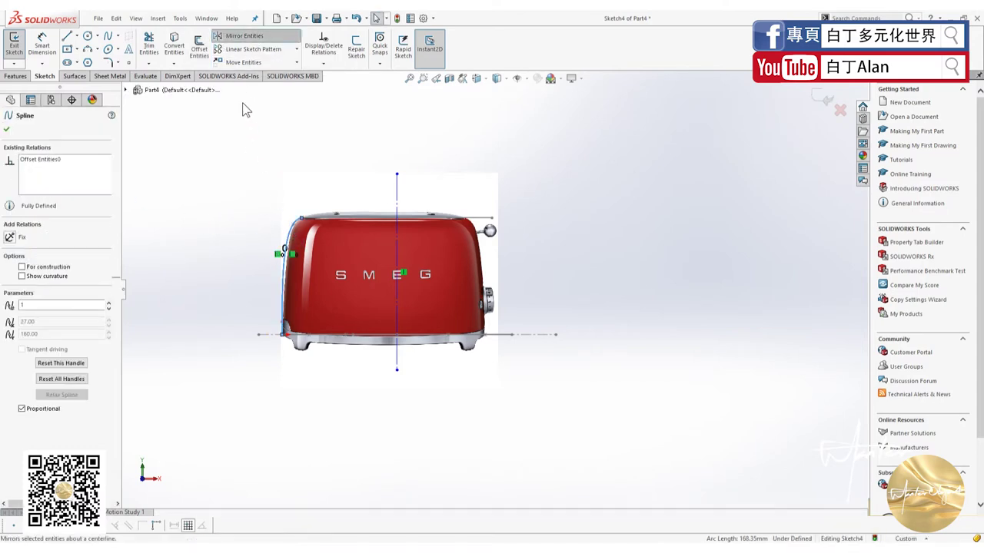
left_click(398, 274)
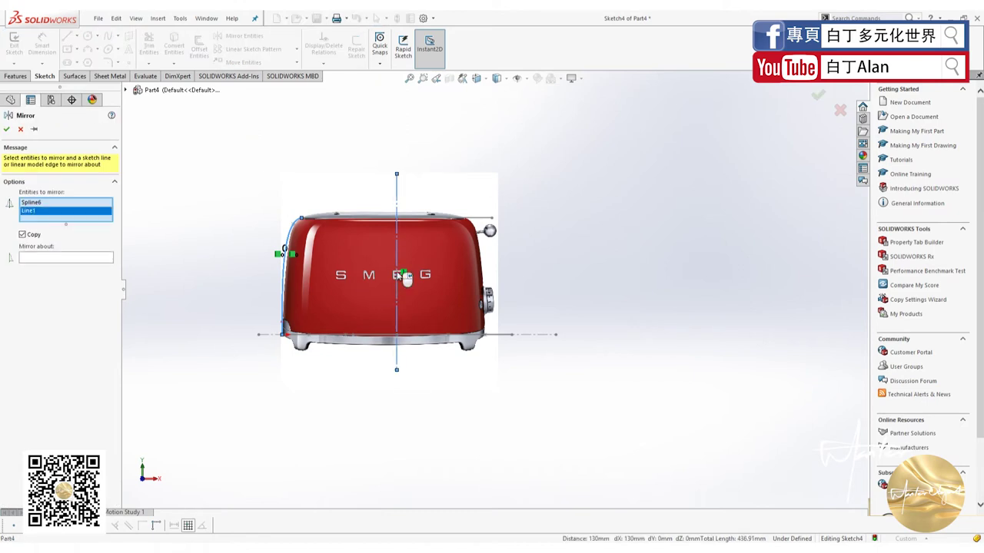
right_click(61, 213)
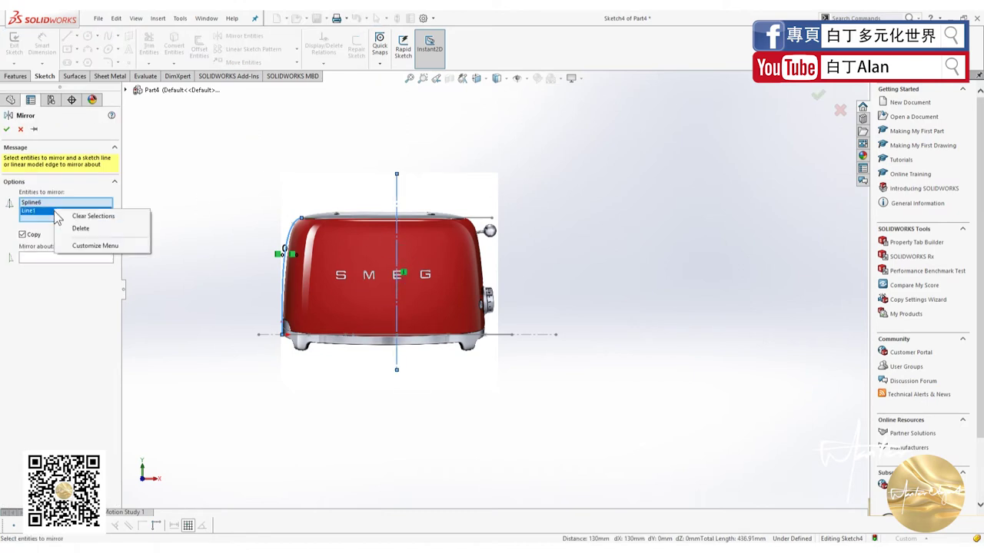
left_click(73, 228)
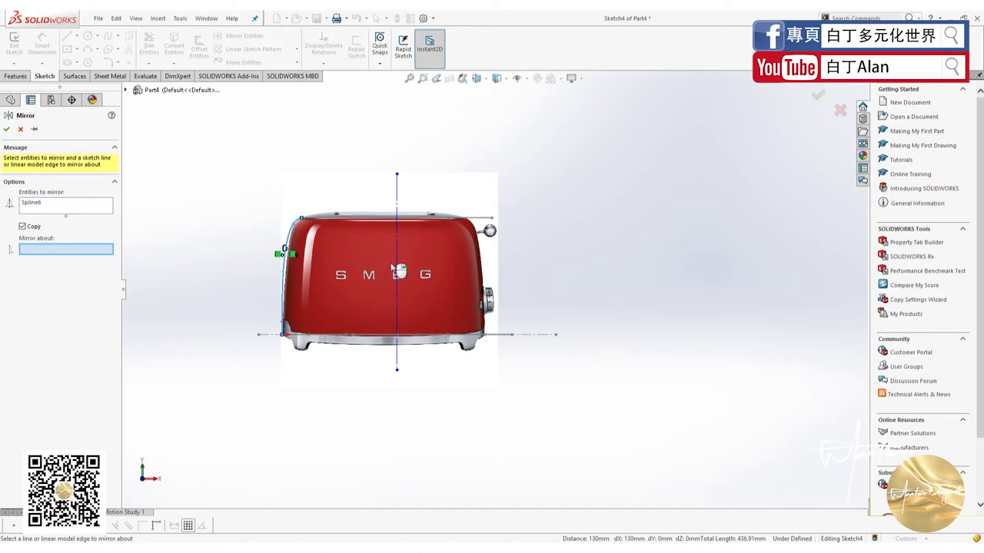
left_click(398, 265)
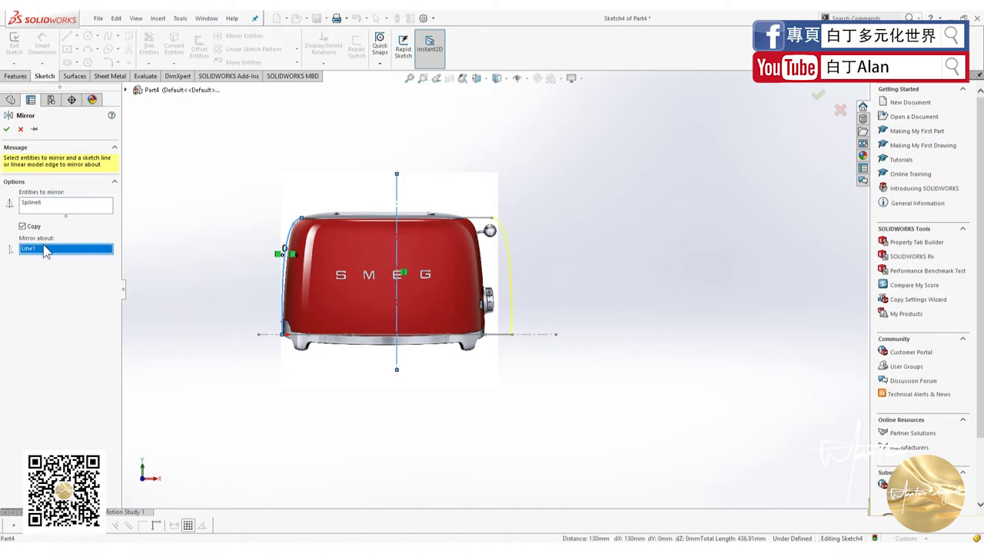
left_click(7, 129)
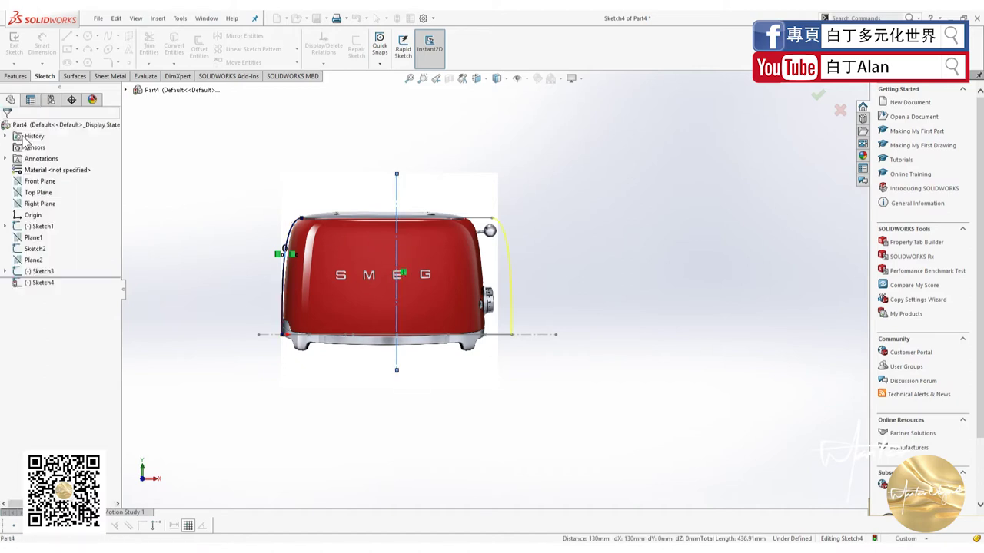
Delete the centerline and exit Sketch4
left_click(397, 273)
key("Delete")
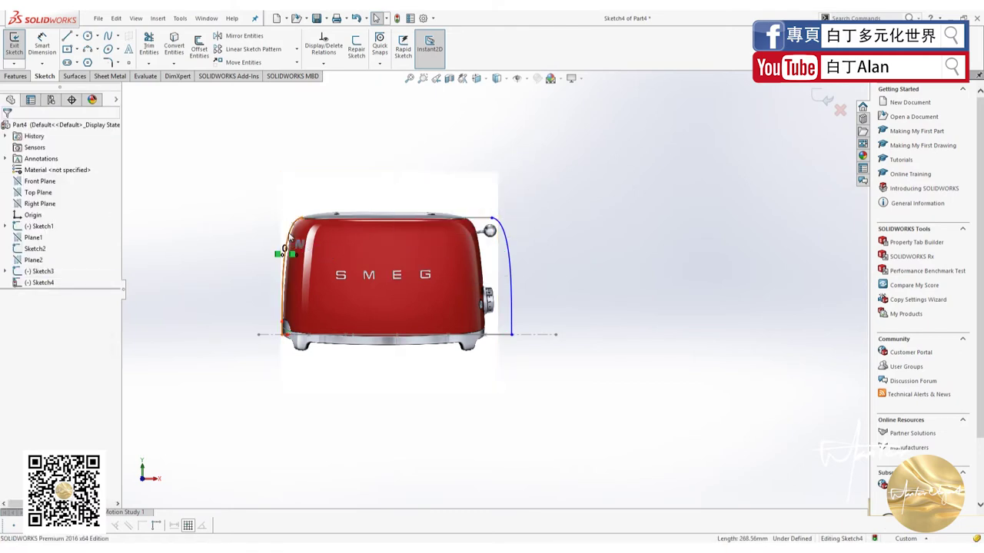
scroll(508, 244, "down", 2)
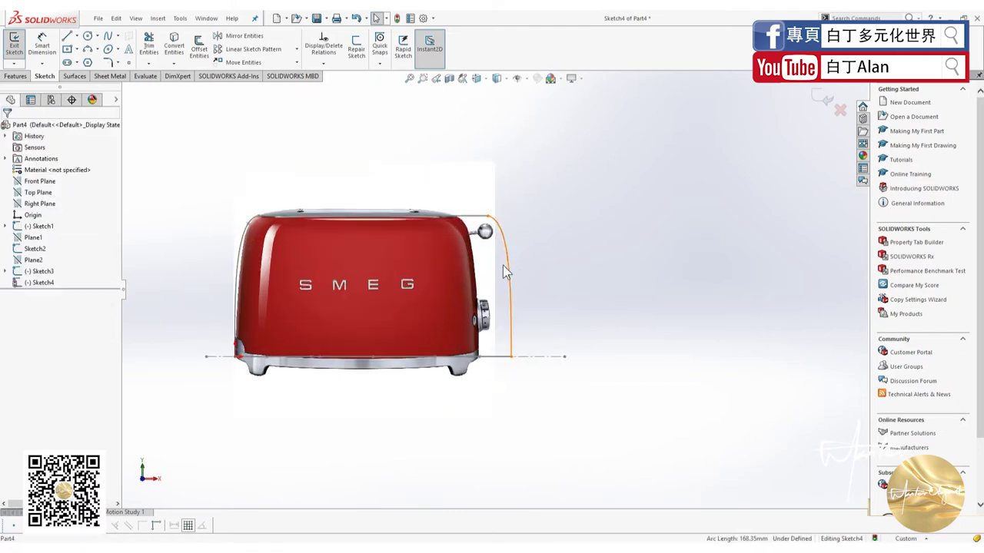
middle_click_drag(503, 266, 521, 341)
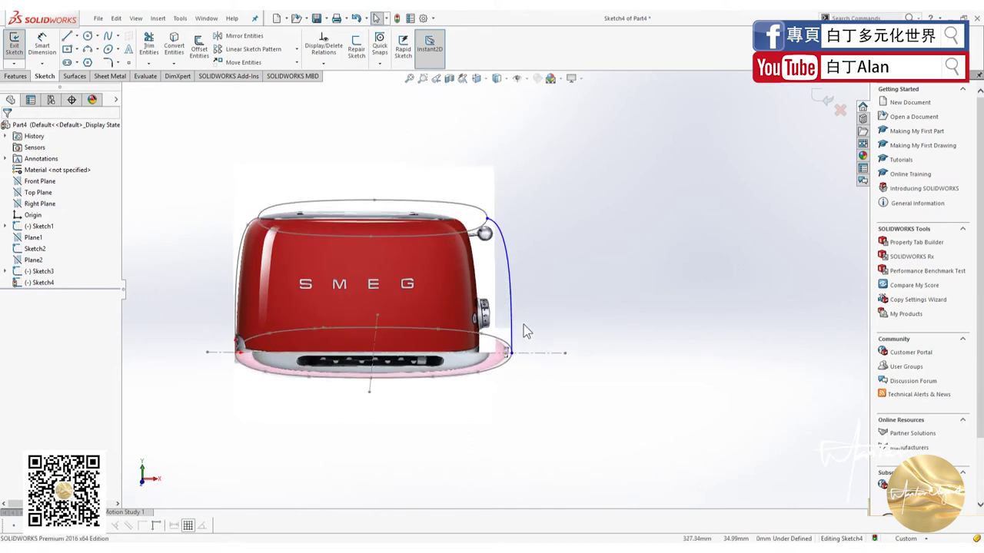
left_click(822, 98)
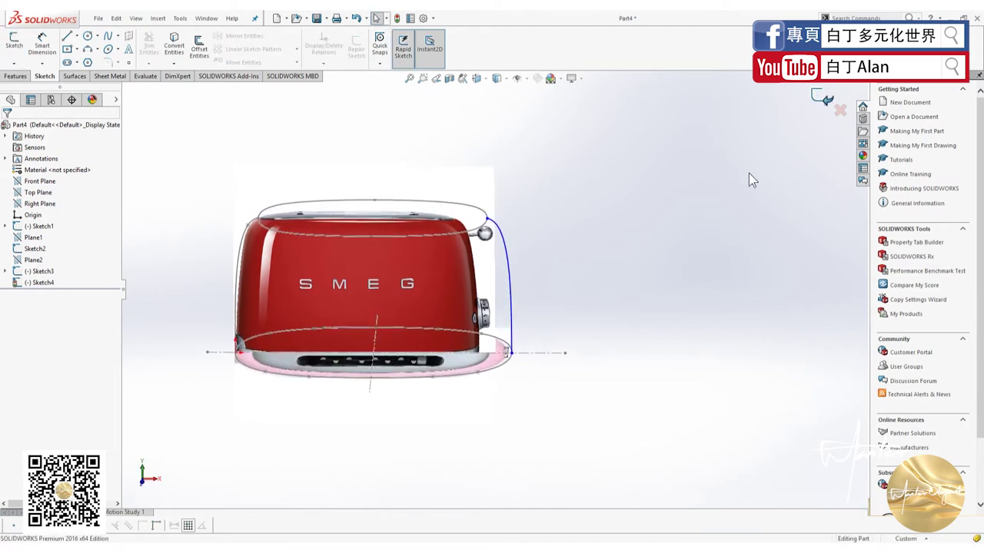
left_click(690, 246)
middle_click_drag(315, 223, 309, 246)
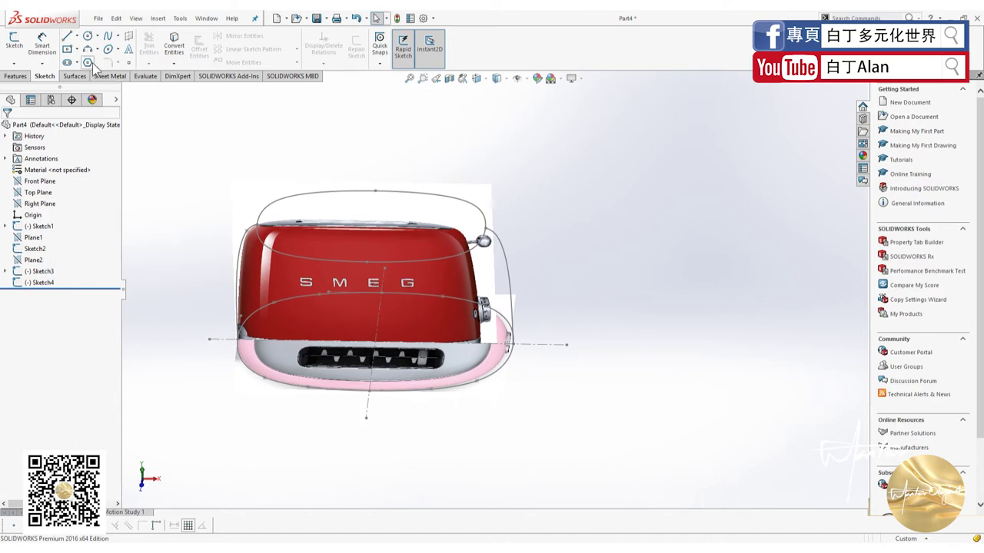
left_click(15, 76)
Loft the toaster body from Sketch2 and Sketch1, using Sketch3 and Sketch4 as guide curves
left_click(103, 49)
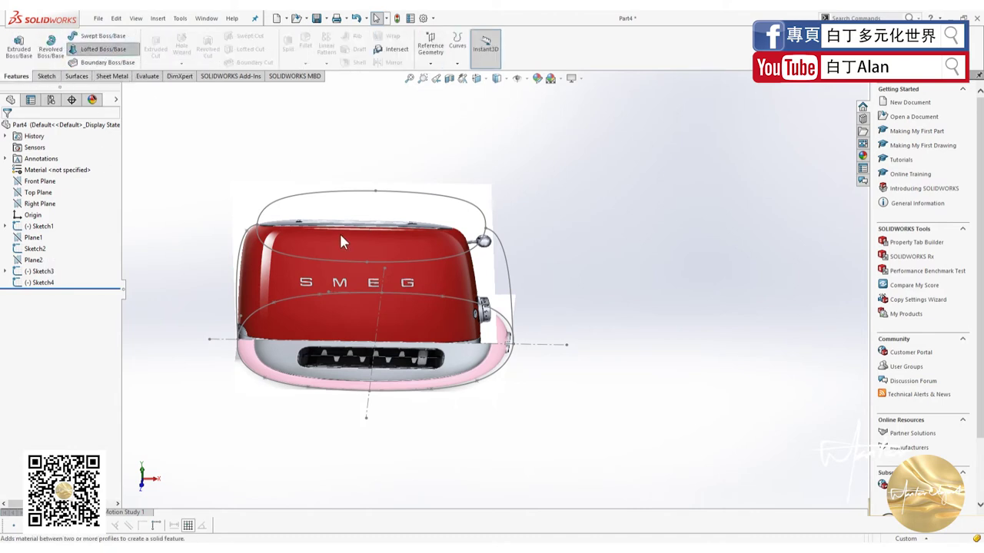
left_click(272, 251)
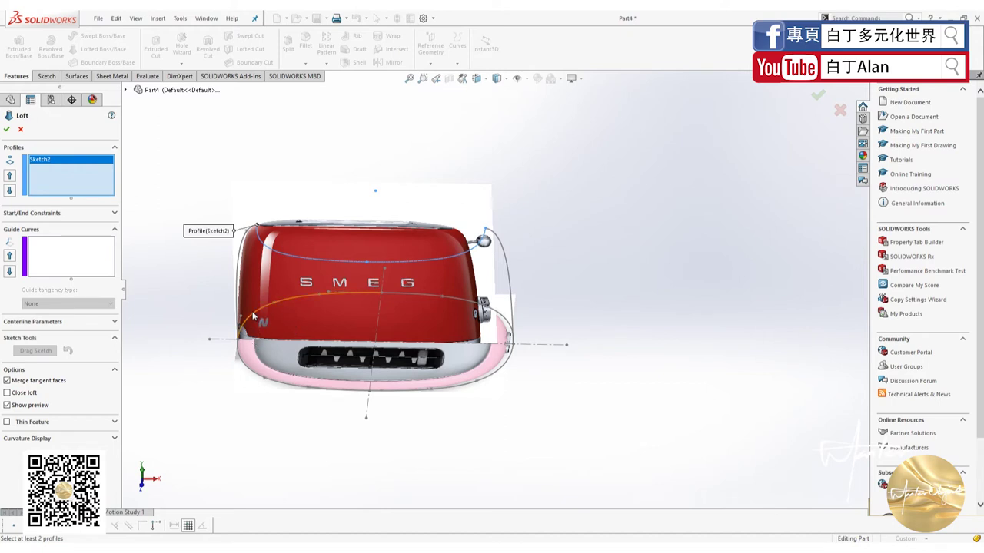
left_click(254, 315)
middle_click_drag(314, 308, 315, 338)
left_click(54, 266)
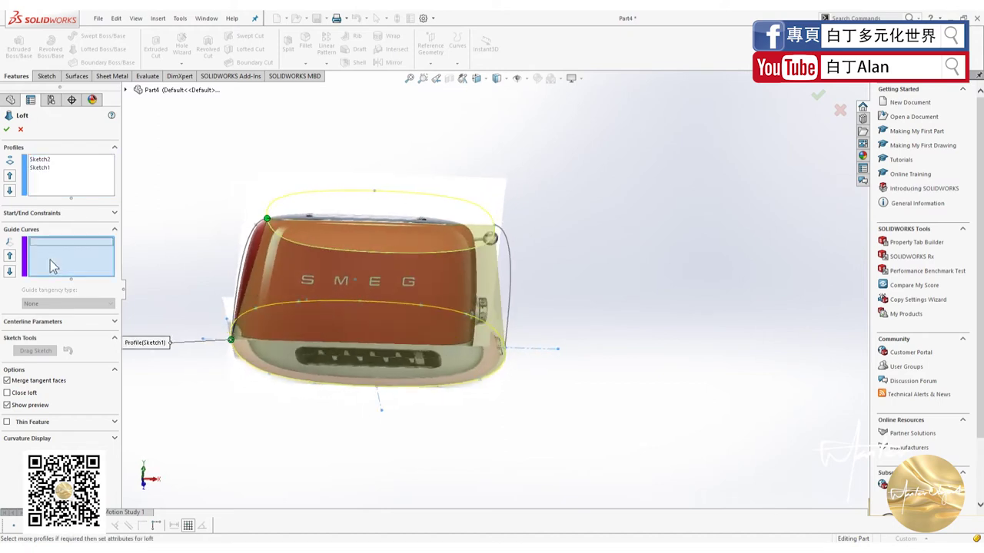
left_click(248, 252)
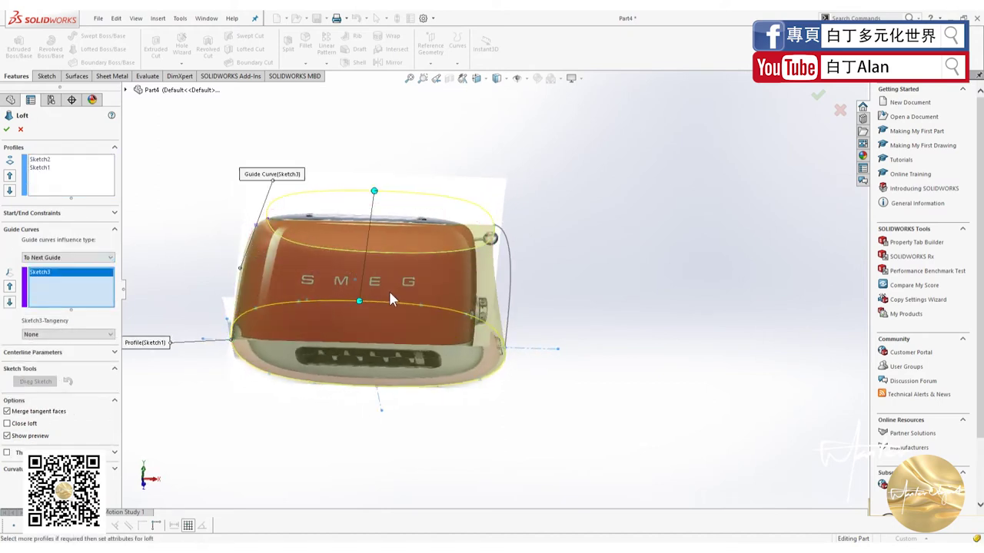
middle_click_drag(388, 289, 408, 258)
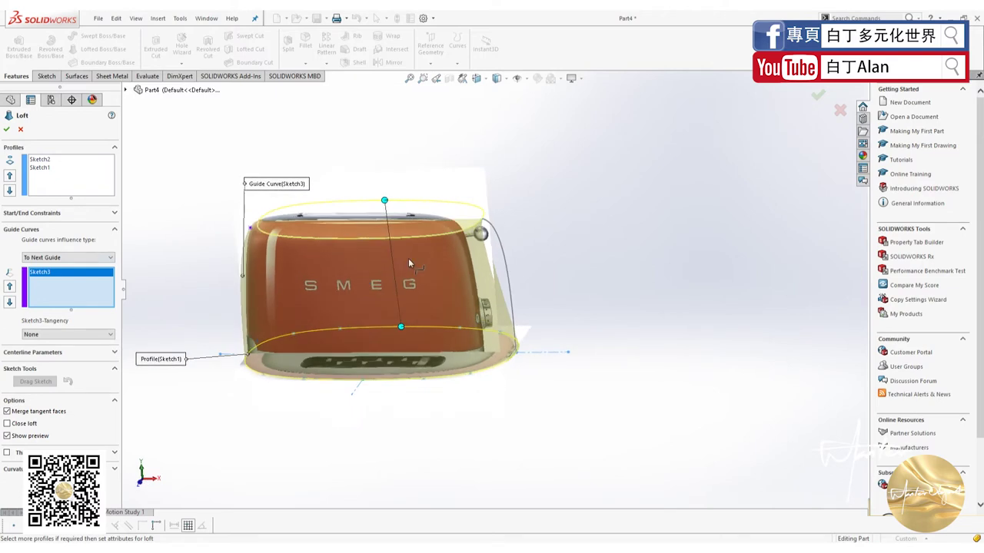
left_click(507, 278)
mouse_move(508, 280)
middle_mouse_down()
mouse_move(542, 393)
mouse_move(466, 328)
mouse_move(488, 243)
middle_mouse_up()
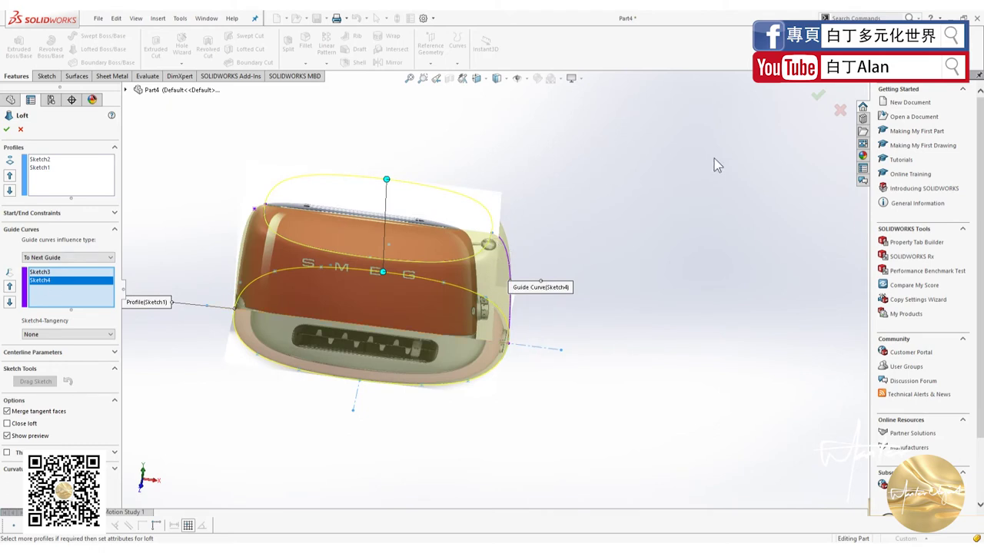
left_click(819, 97)
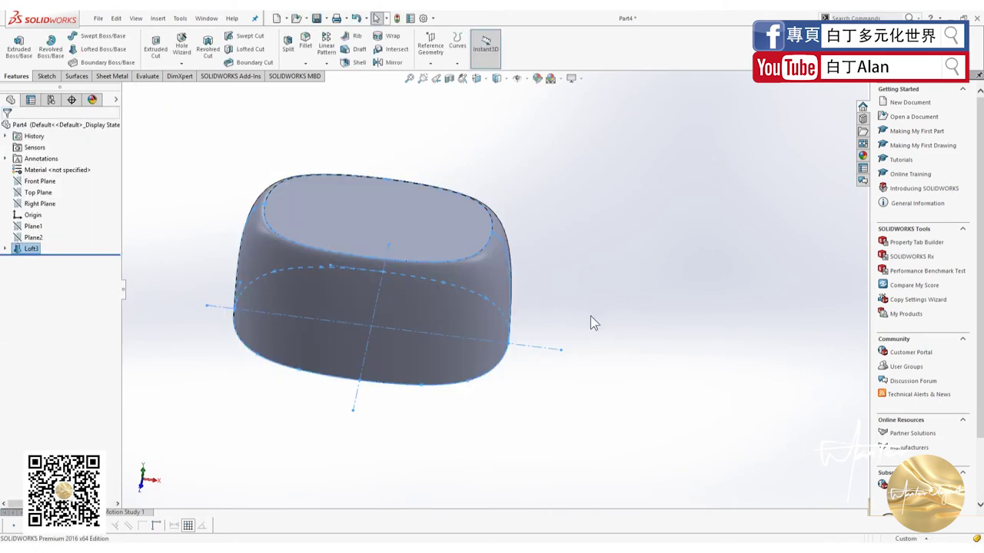
mouse_move(650, 281)
middle_mouse_down()
mouse_move(622, 330)
mouse_move(612, 244)
mouse_move(472, 345)
middle_mouse_up()
Shell the body to 2 mm walls, removing its top and bottom faces
left_click(375, 288)
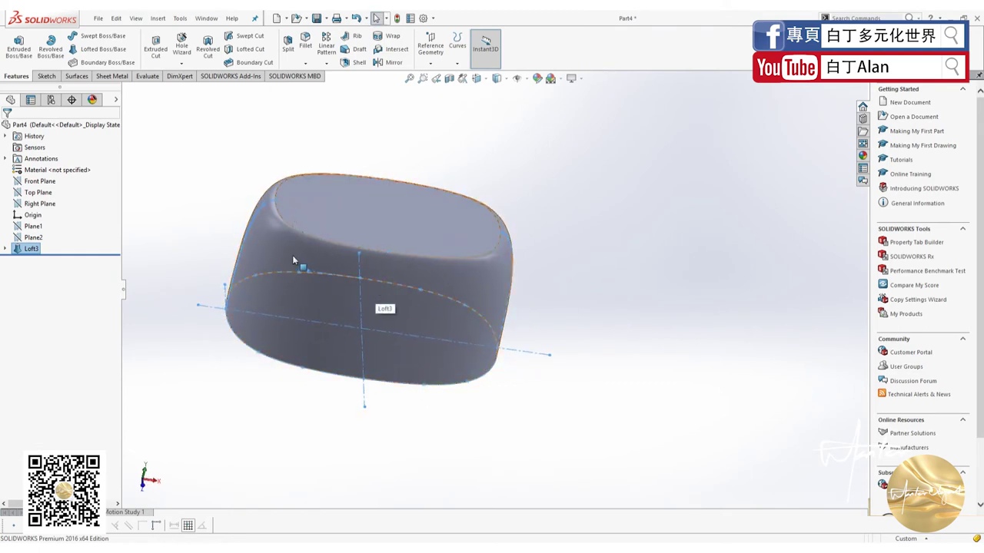
left_click(300, 139)
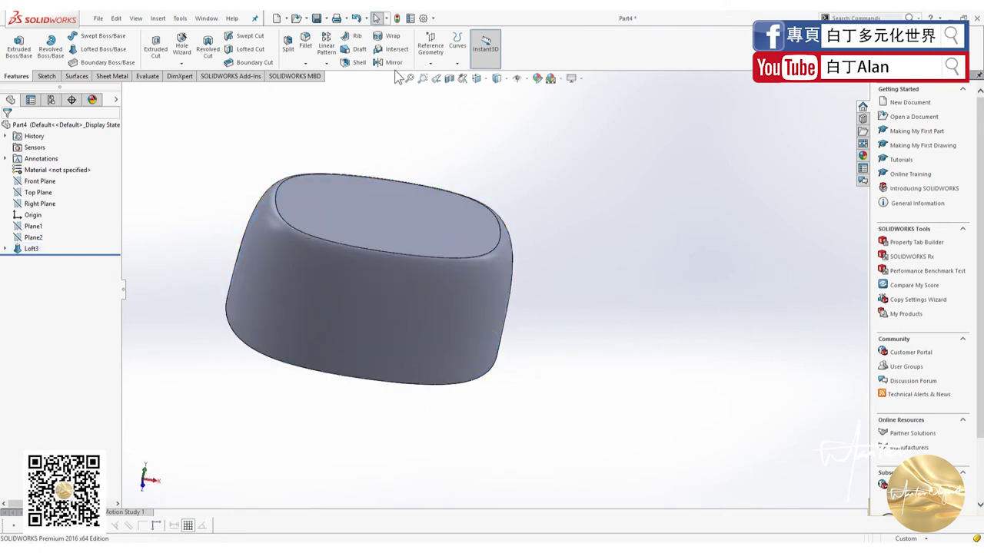
left_click(356, 63)
left_click(337, 222)
mouse_move(337, 221)
middle_mouse_down()
mouse_move(314, 309)
mouse_move(278, 315)
mouse_move(307, 280)
middle_mouse_up()
left_click(307, 280)
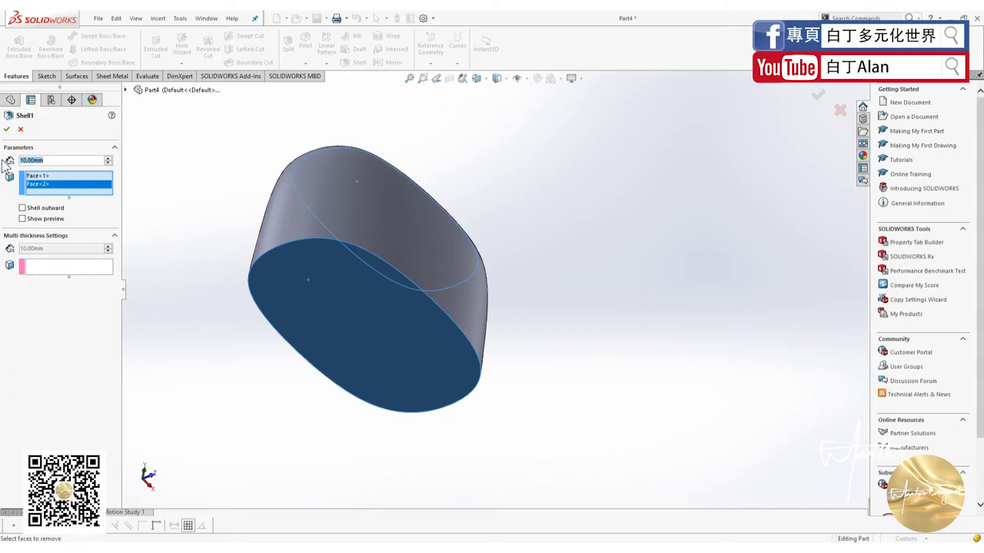
type("5")
key("Return")
type("2")
key("Return")
key("Return")
Orbit and zoom around the shelled band to inspect its inner walls
mouse_move(362, 193)
middle_mouse_down()
mouse_move(318, 346)
mouse_move(320, 283)
mouse_move(274, 208)
middle_mouse_up()
scroll(273, 207, "up", 5)
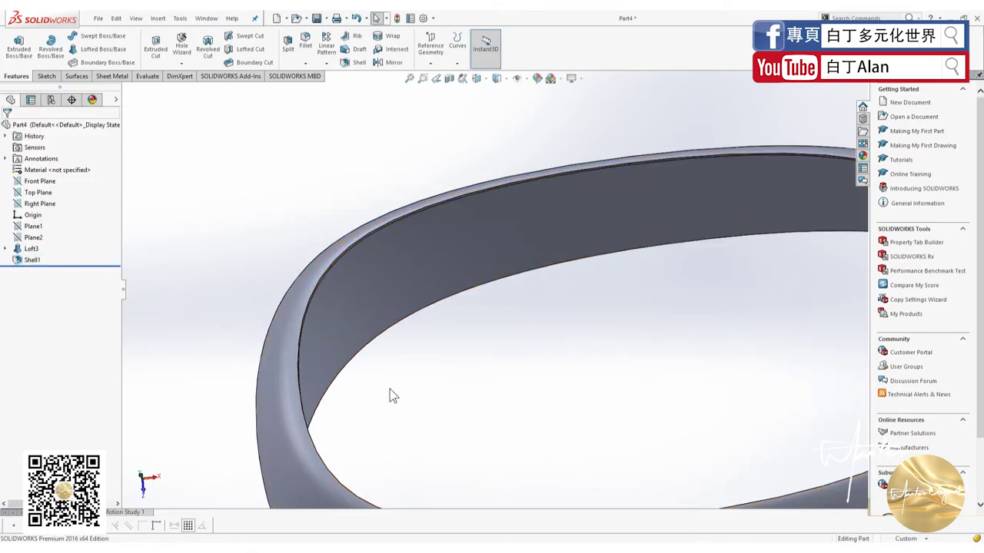
middle_click_drag(389, 388, 344, 319)
scroll(345, 323, "down", 3)
scroll(325, 340, "down", 3)
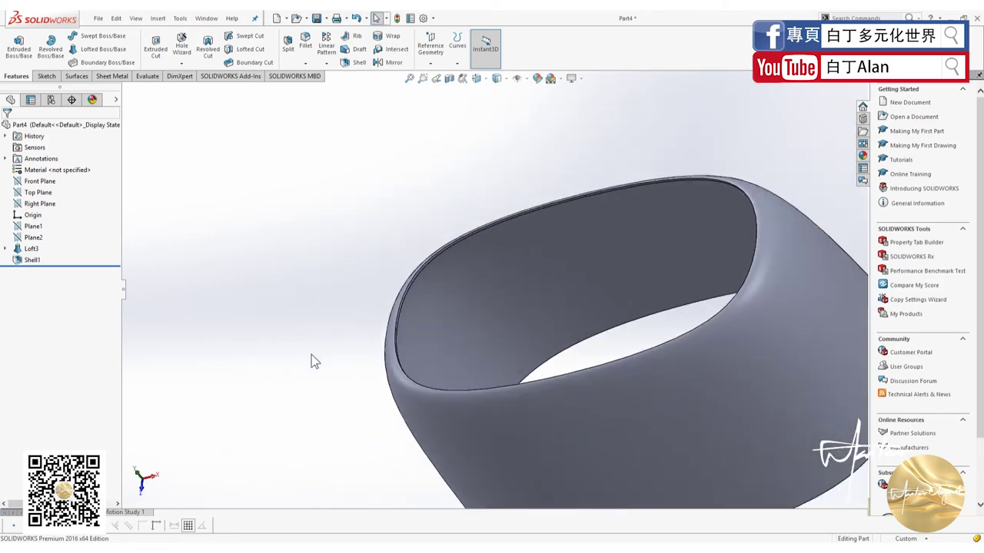
mouse_move(314, 358)
middle_mouse_down()
mouse_move(422, 319)
mouse_move(389, 366)
middle_mouse_up()
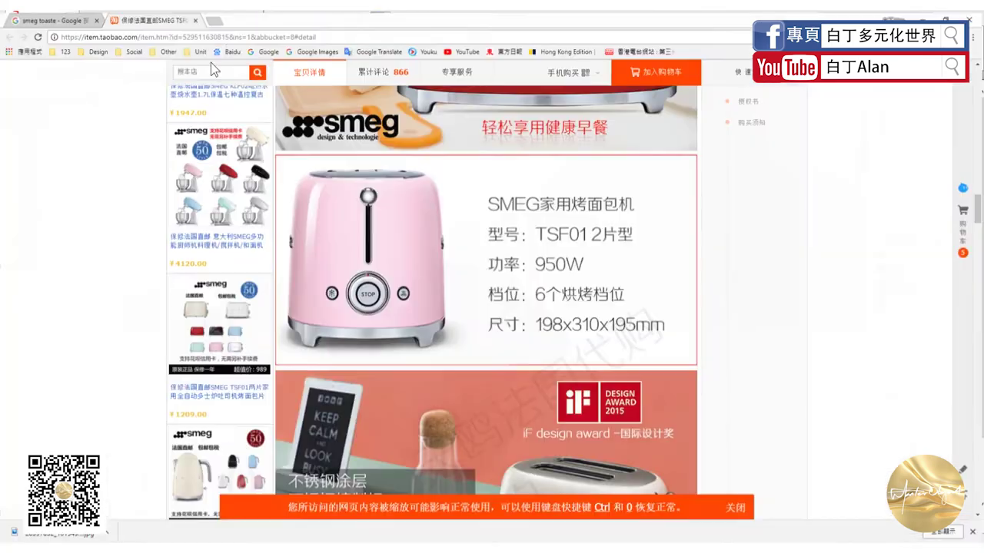
Close the Taobao tab to return to the 'smeg toaster' image results
key("ctrl+w")
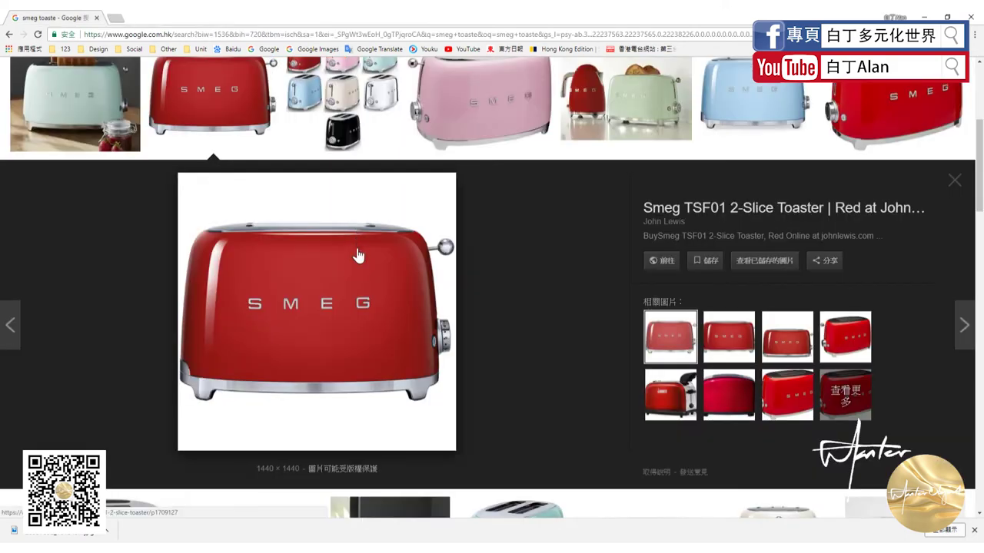
scroll(339, 246, "up", 3)
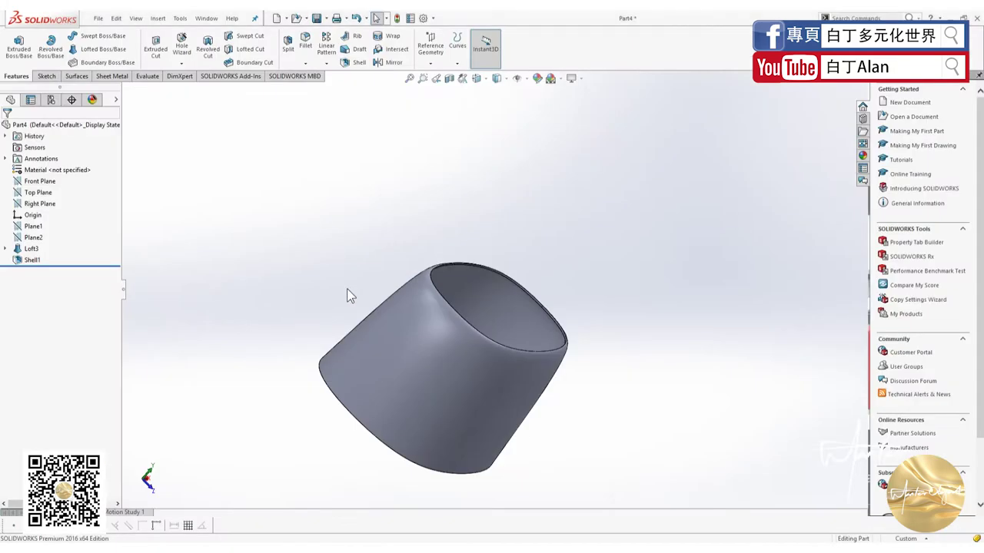
mouse_move(347, 288)
middle_mouse_down()
mouse_move(389, 433)
mouse_move(444, 318)
mouse_move(411, 300)
middle_mouse_up()
Select the shelled body's rim face and start Sketch5 on it
scroll(411, 300, "down", 5)
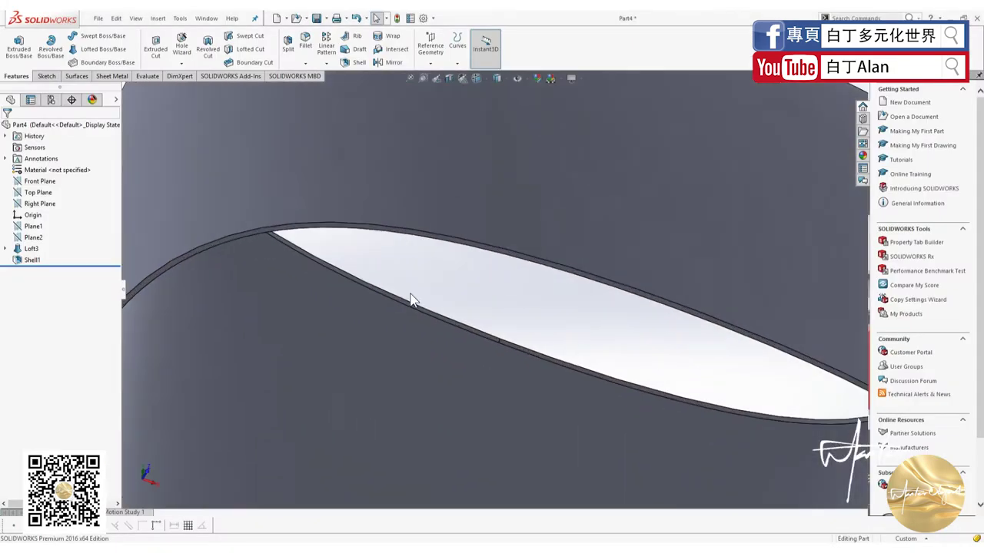
left_click(365, 230)
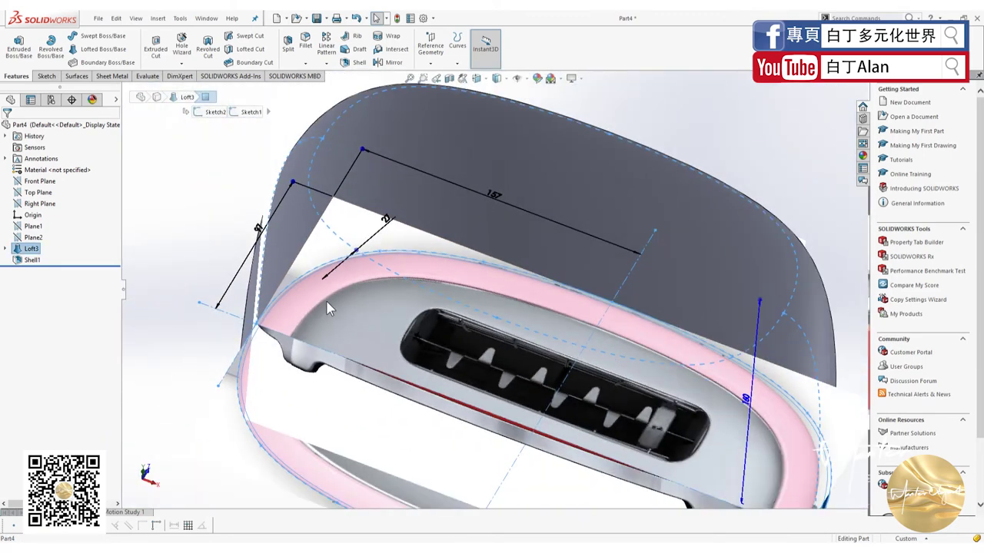
left_click(267, 271)
scroll(363, 292, "down", 3)
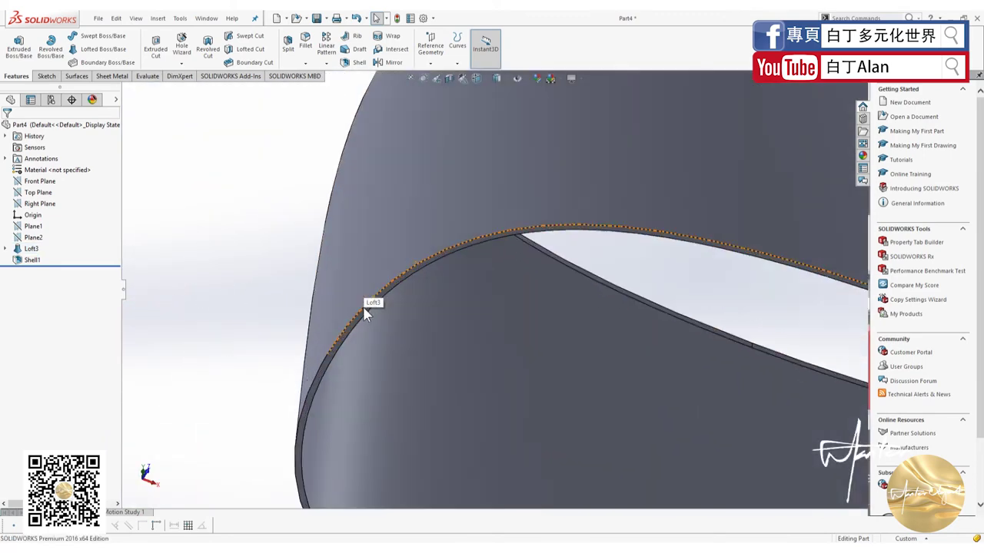
scroll(358, 319, "down", 2)
left_click(358, 325)
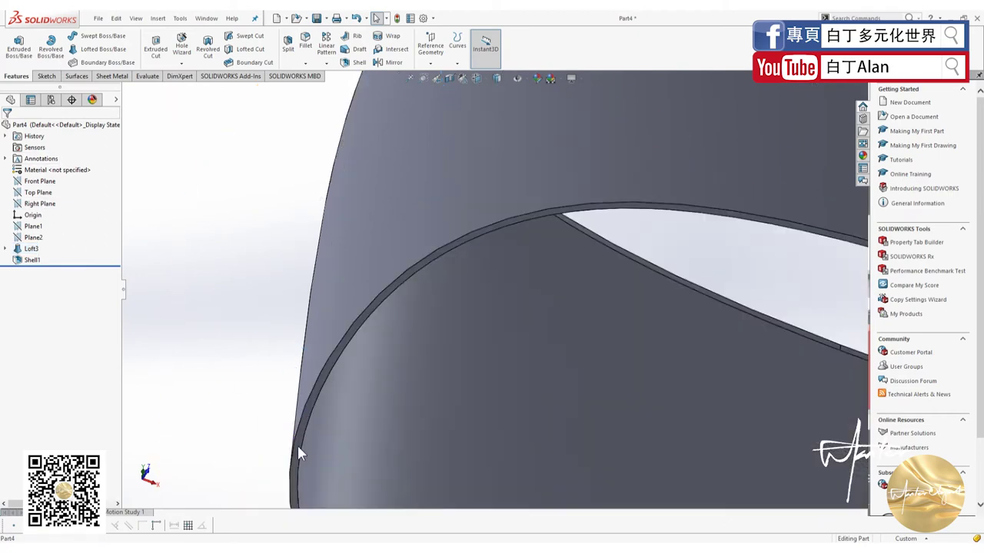
left_click(299, 454)
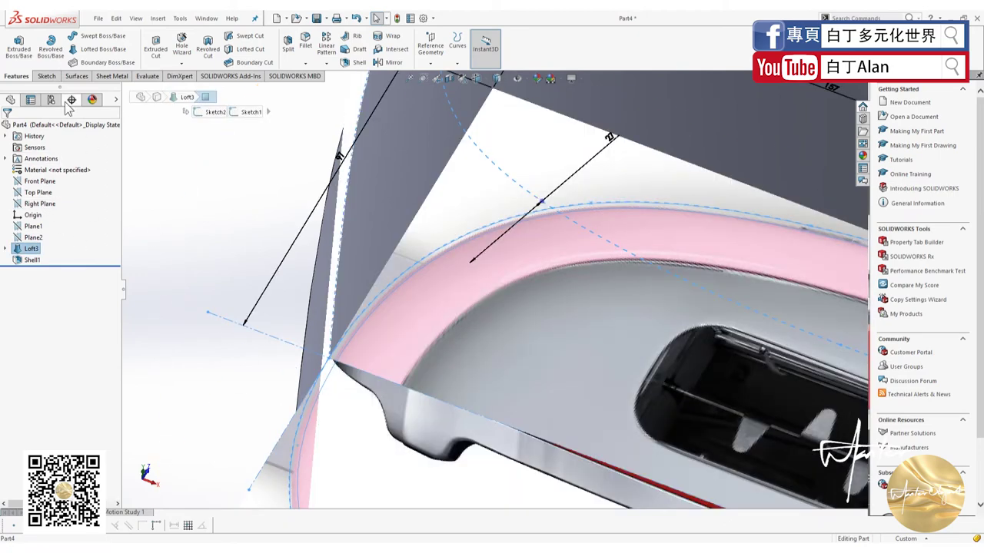
left_click(47, 76)
left_click(14, 46)
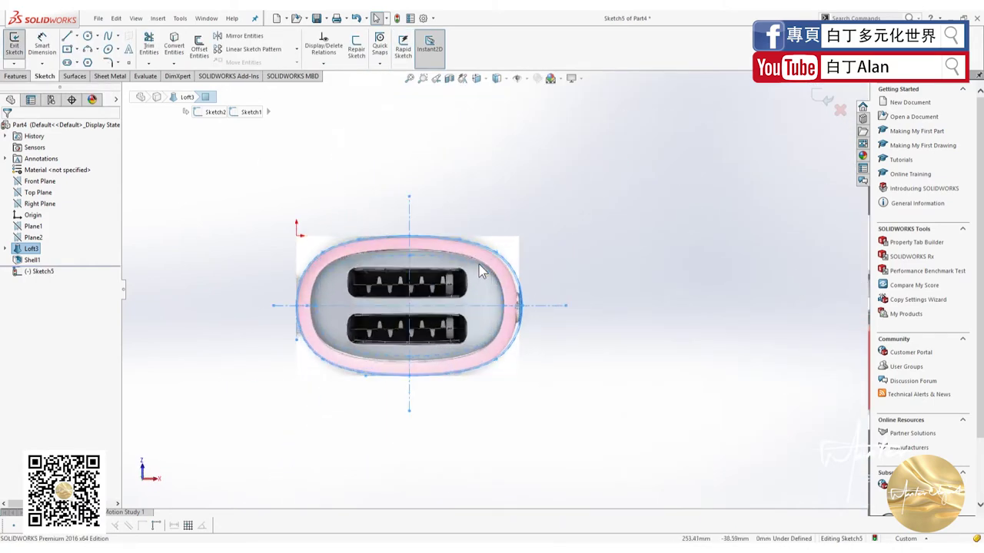
Offset the ring's four outer edges at 0.00 mm into a closed outline
scroll(477, 266, "up", 5)
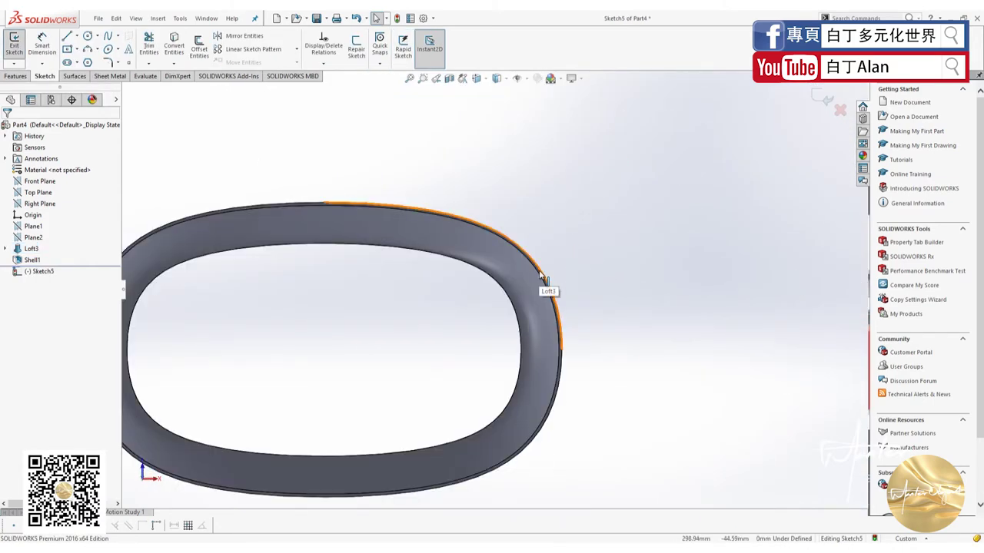
left_click(199, 46)
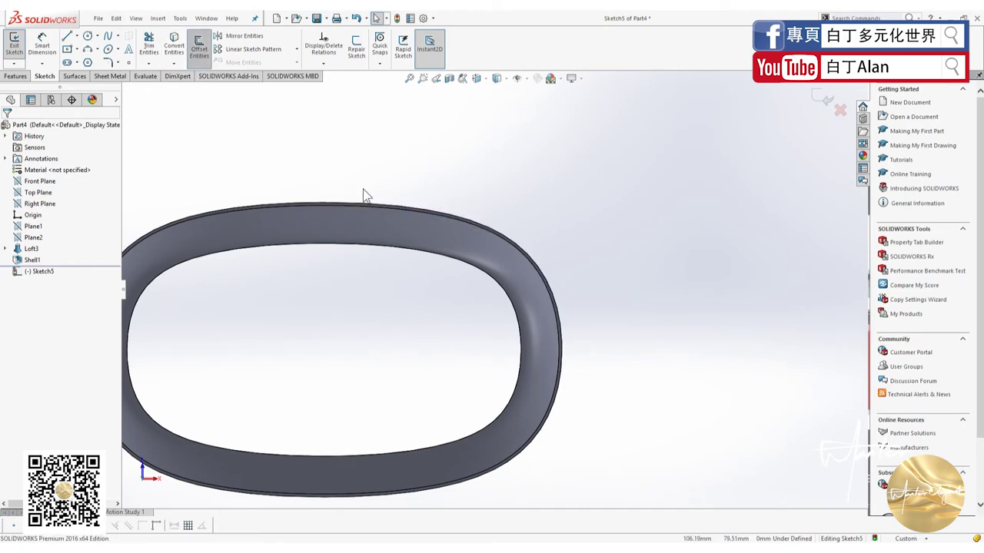
left_click(478, 226)
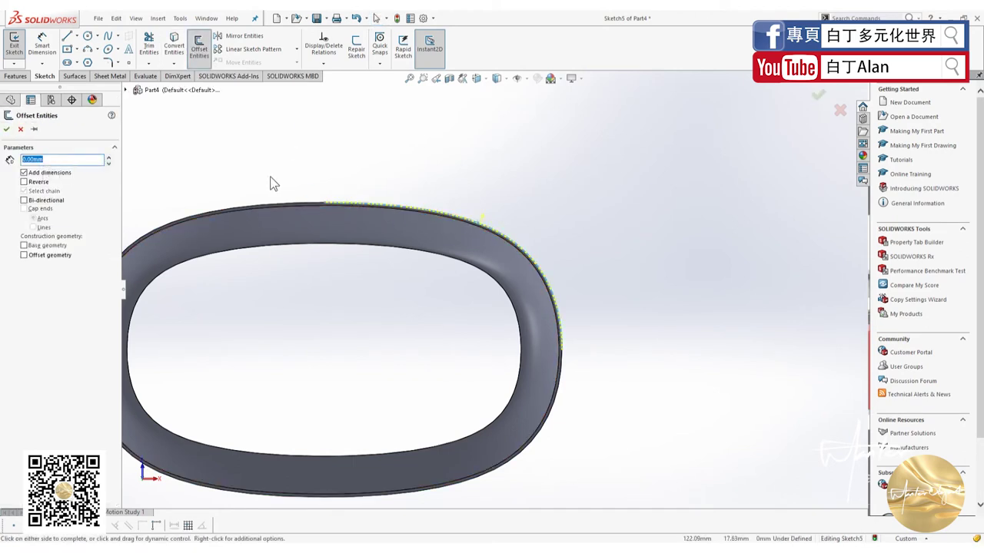
left_click(246, 211)
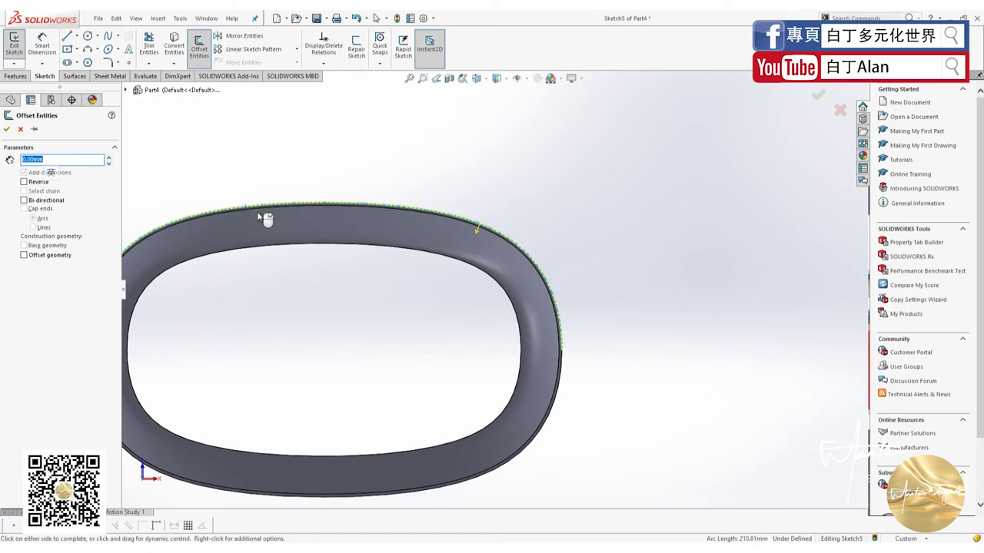
left_click(560, 384)
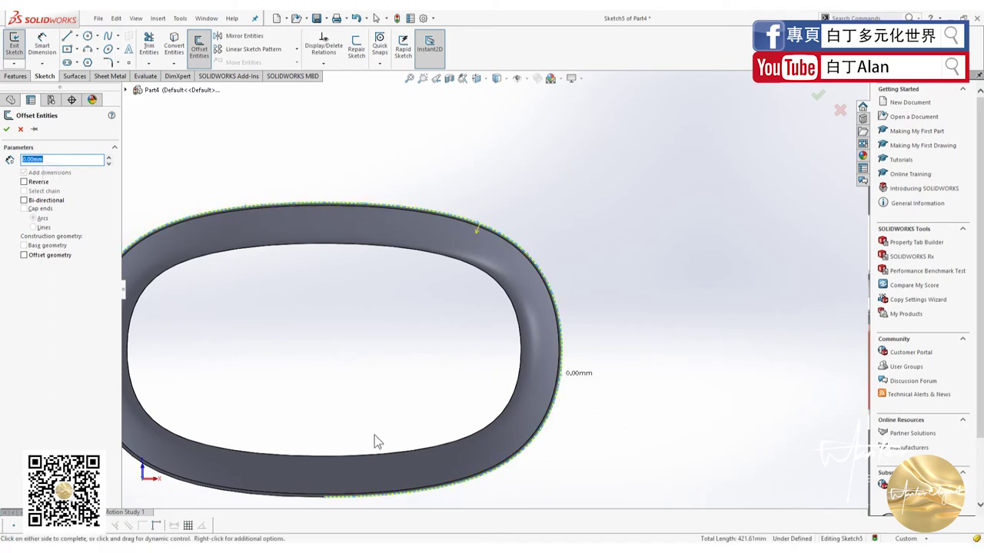
left_click(297, 500)
scroll(562, 404, "up", 3)
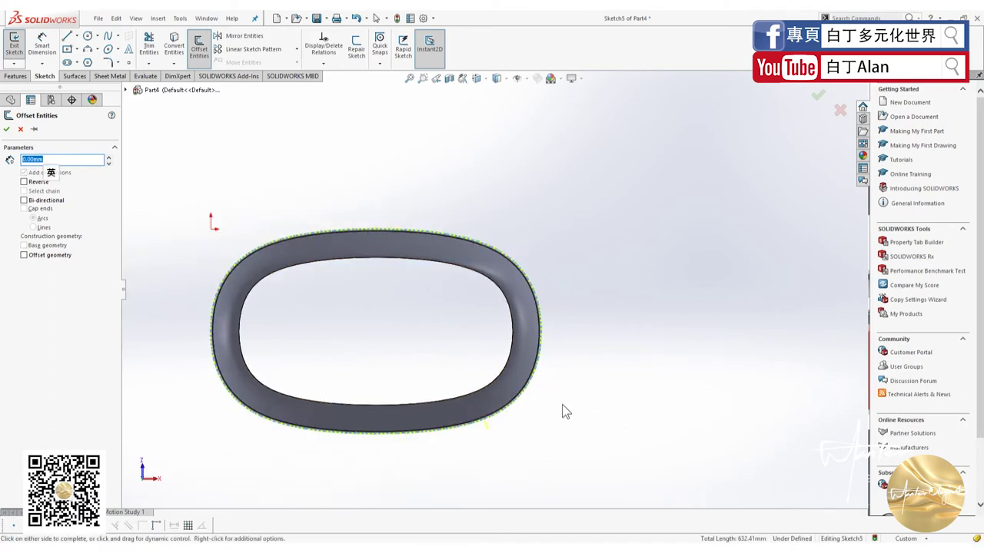
left_click(7, 130)
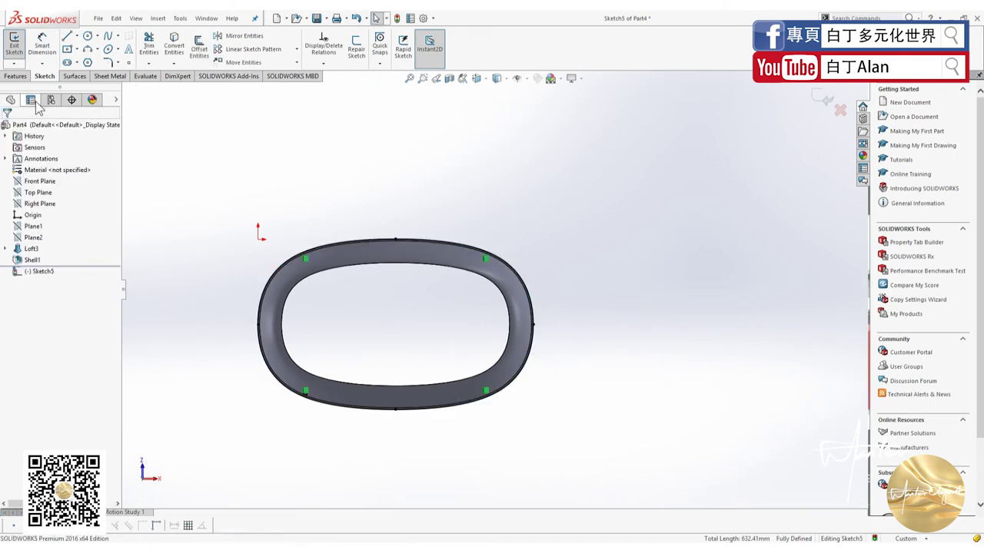
left_click(15, 76)
Extrude the Sketch5 outline 25 mm blind below the shell as a boss
left_click(18, 46)
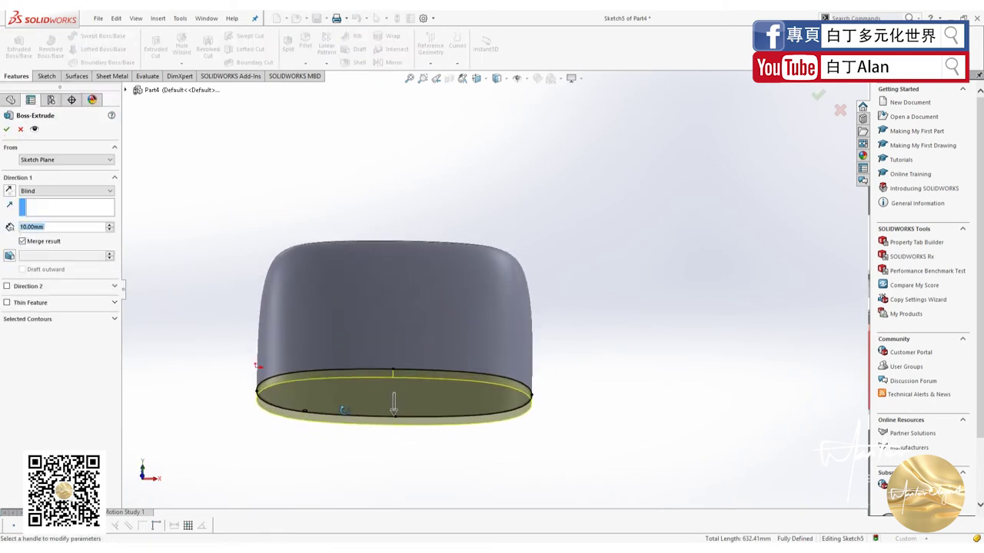
middle_click_drag(315, 380, 318, 438)
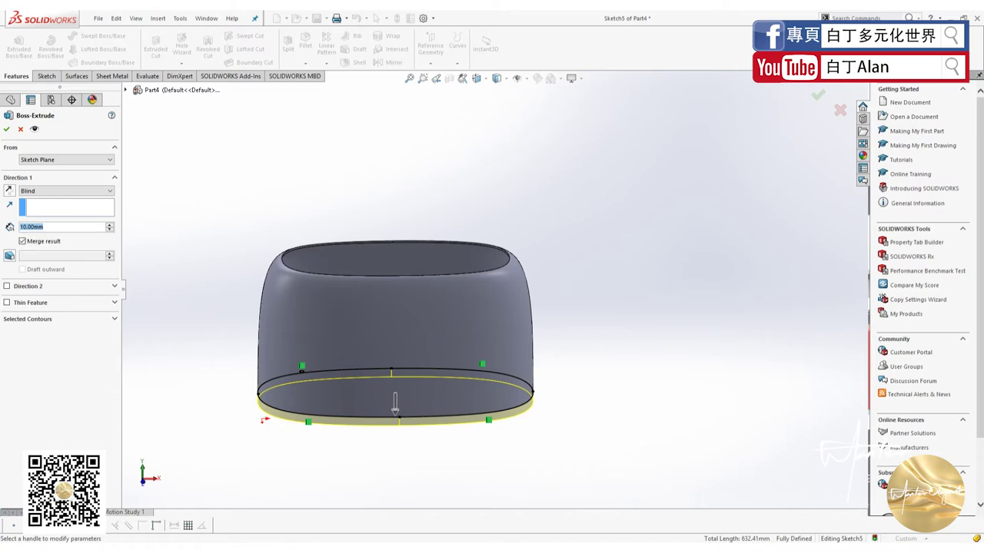
scroll(407, 331, "up", 1)
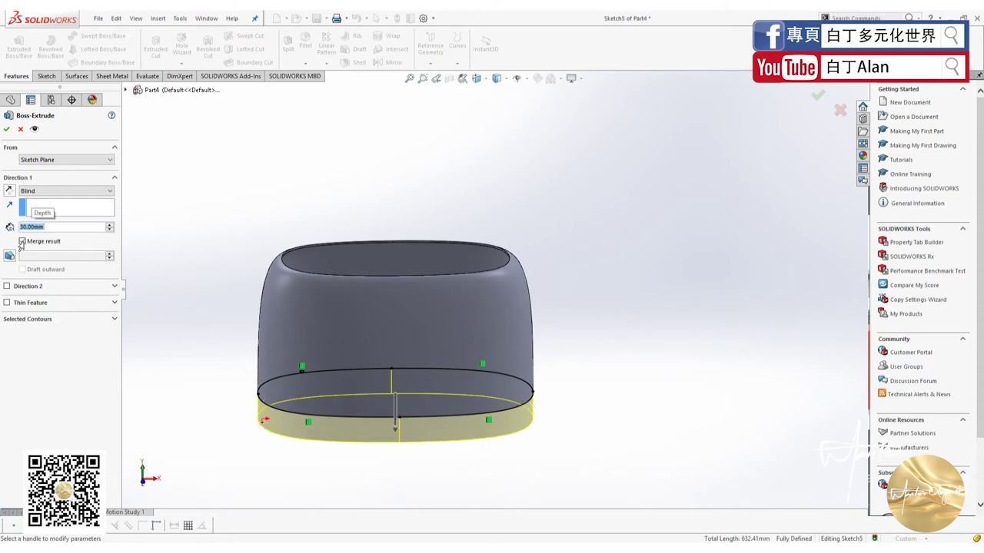
type("25")
key("Return")
left_click(7, 130)
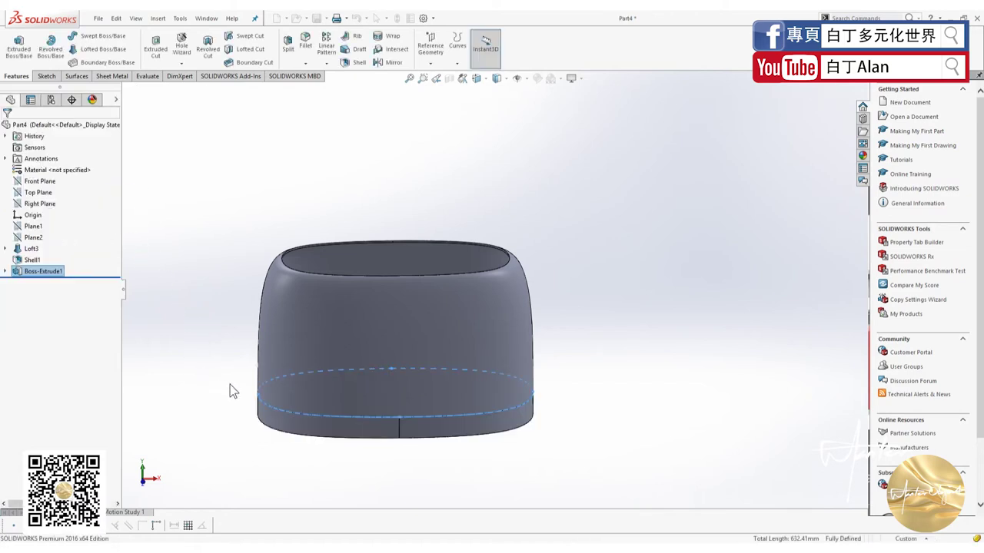
Edit Boss-Extrude1 with Merge result off so the band is a separate body
right_click(43, 272)
key("Escape")
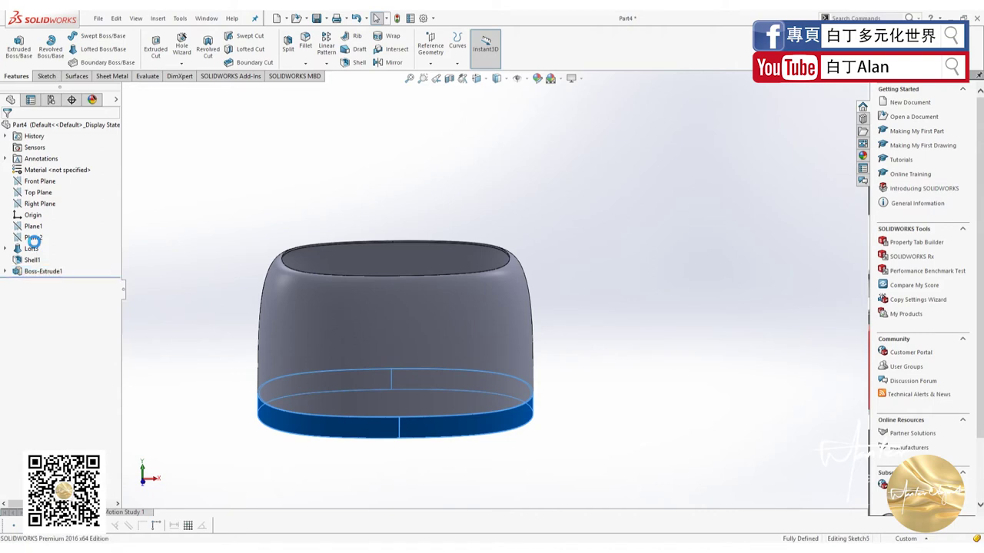
left_click(35, 246)
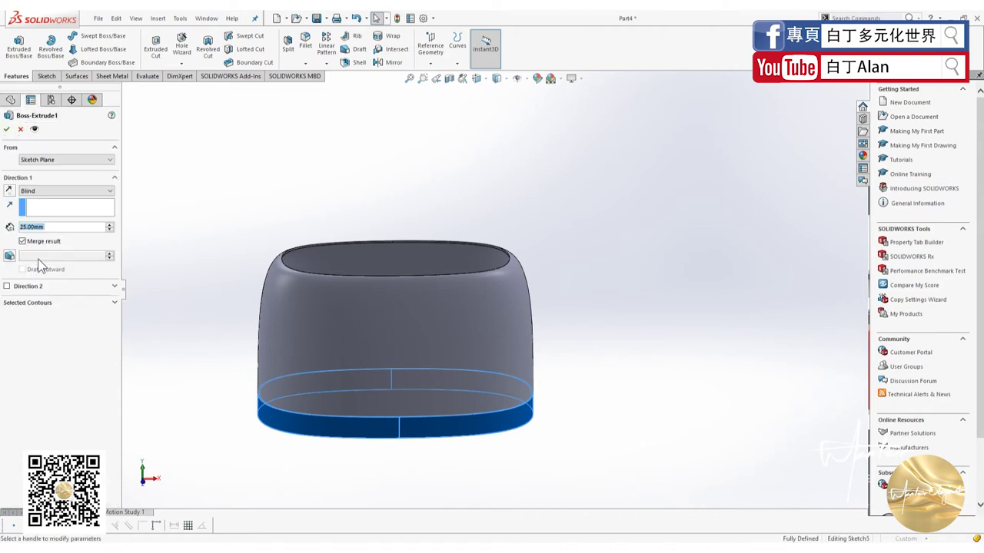
left_click(8, 131)
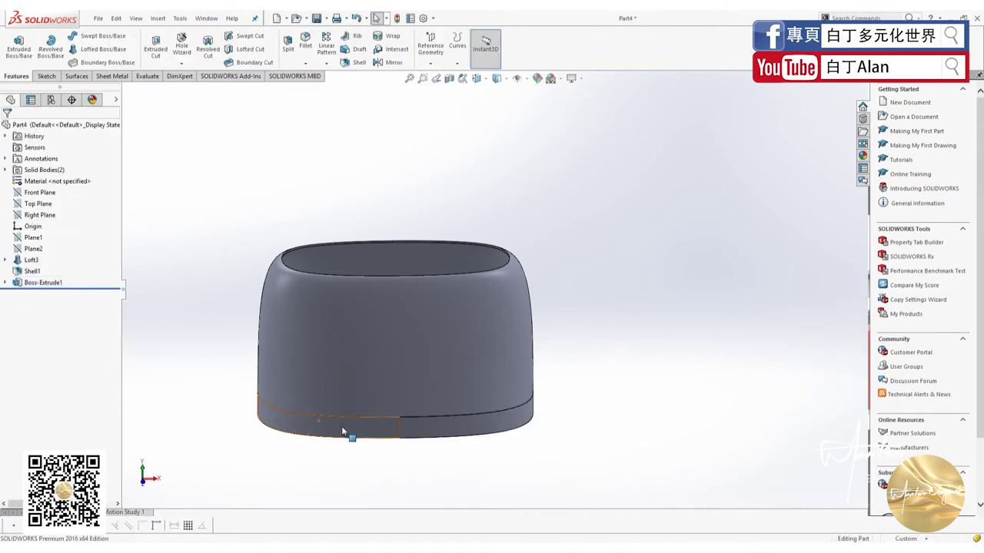
middle_click_drag(342, 430, 400, 388)
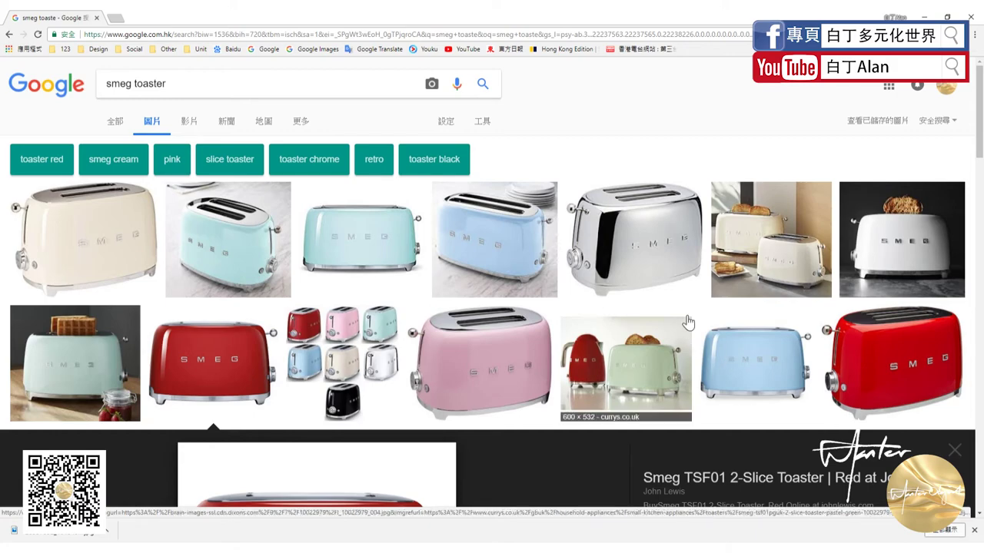
Scroll further down through the 'smeg toaster' image results
scroll(491, 290, "down", 5)
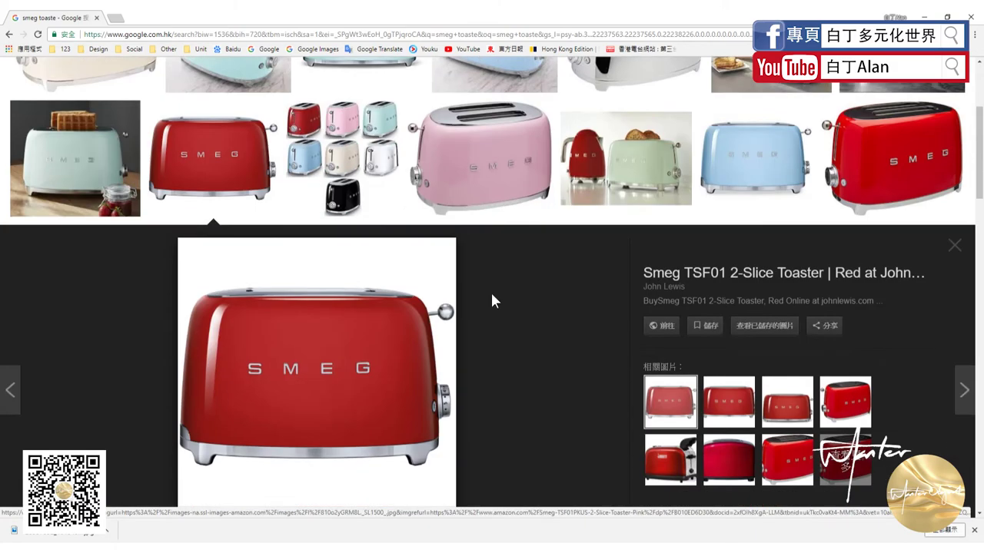
scroll(490, 291, "down", 5)
scroll(239, 285, "down", 3)
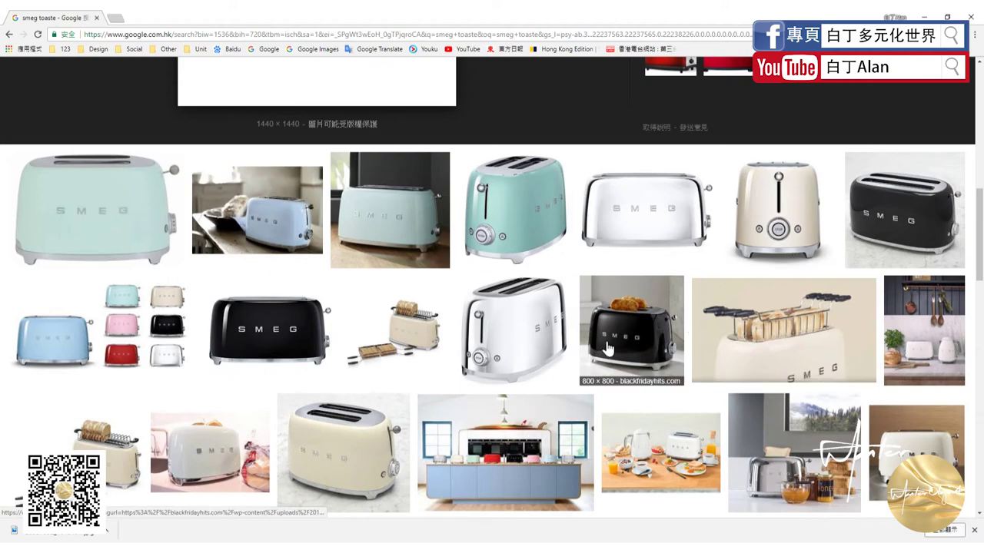
scroll(608, 348, "down", 3)
scroll(262, 369, "down", 2)
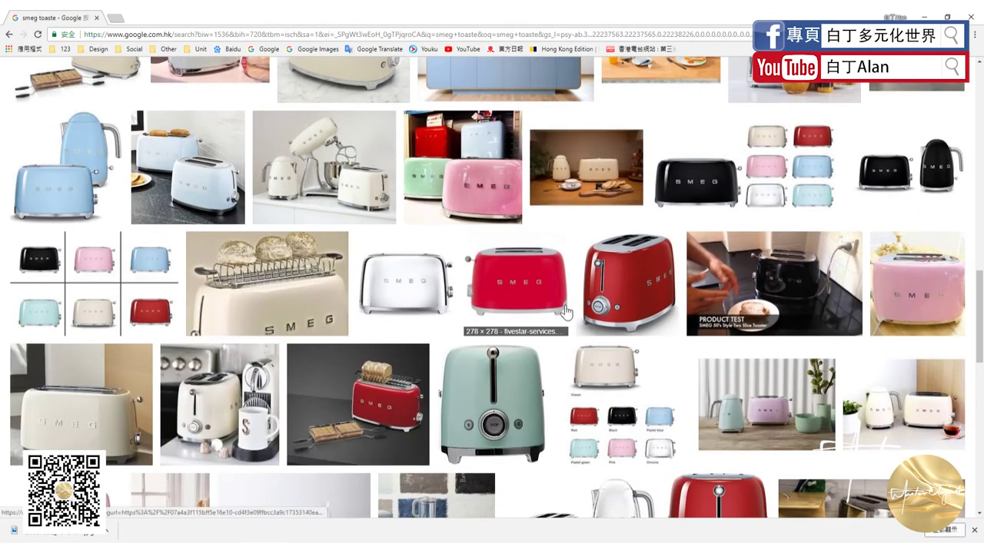
Shell the 25 mm base band to 2.00 mm walls with its bottom face removed
key("alt+Tab")
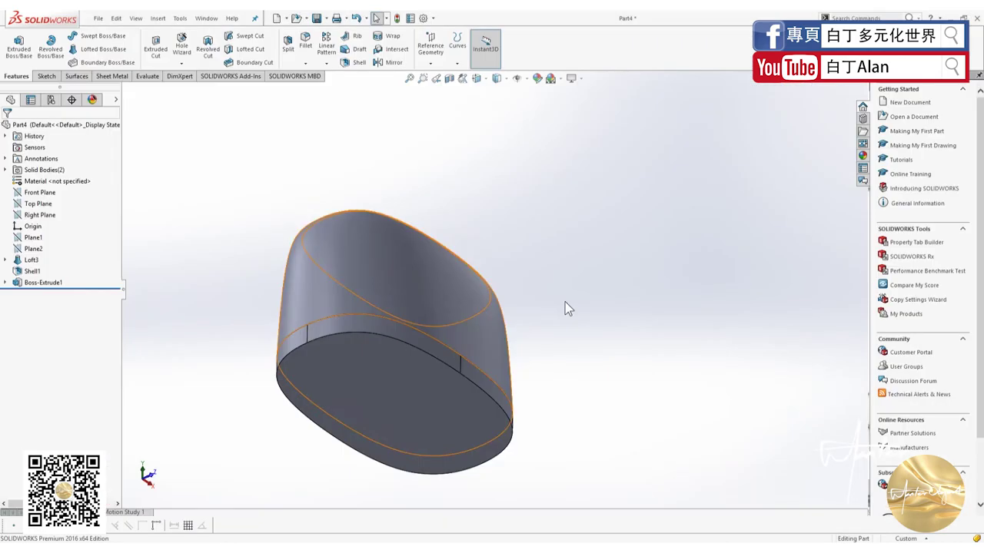
left_click(335, 355)
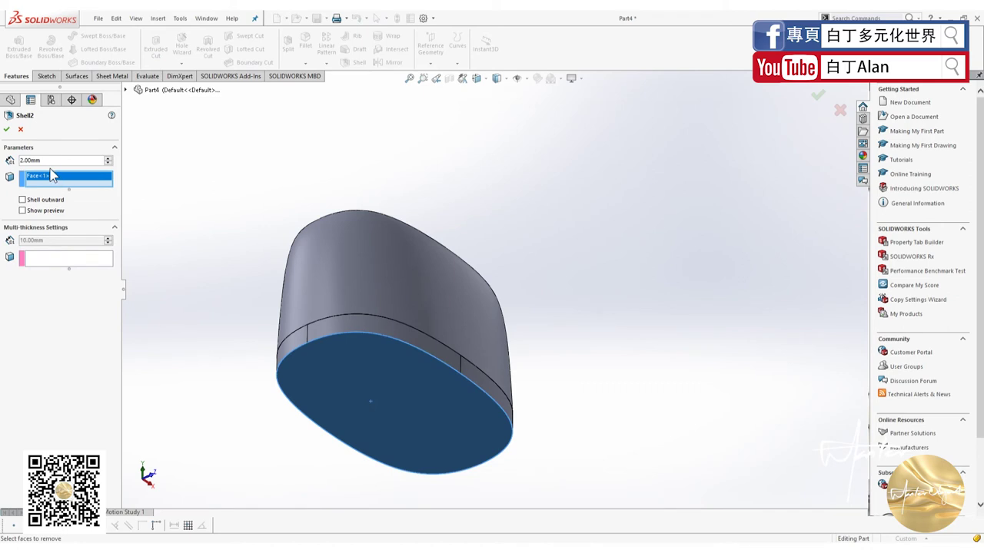
left_click(7, 129)
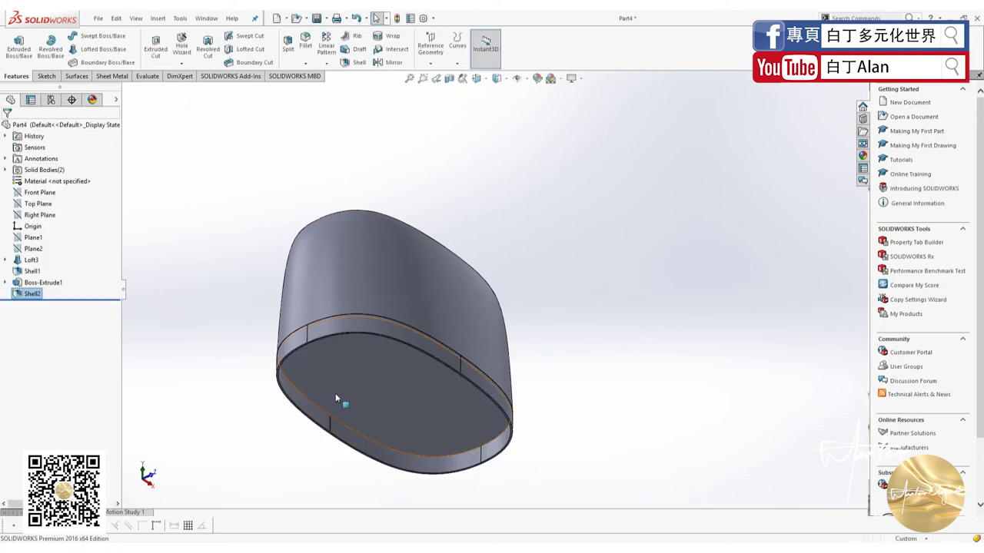
mouse_move(335, 392)
middle_mouse_down()
mouse_move(315, 459)
mouse_move(312, 375)
middle_mouse_up()
scroll(312, 379, "down", 3)
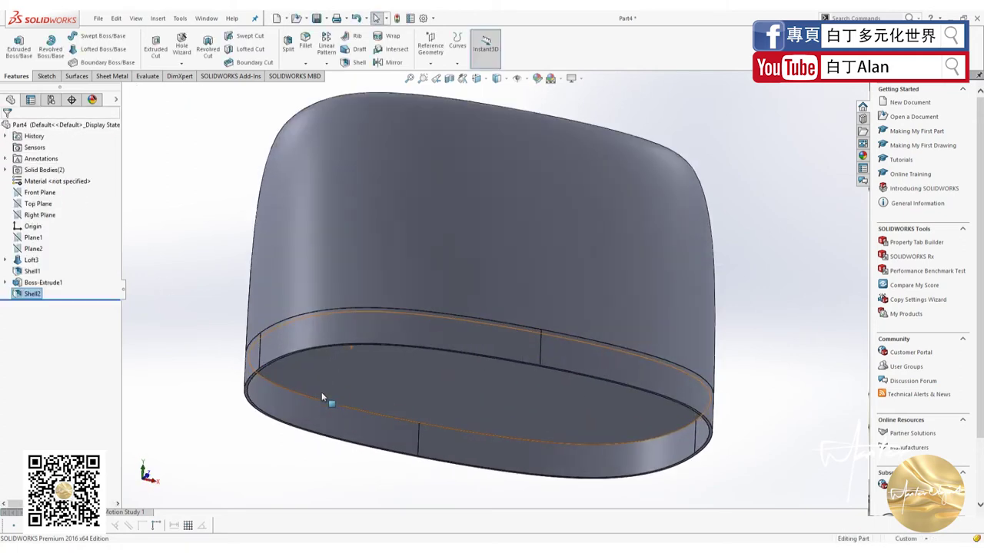
left_click(334, 329)
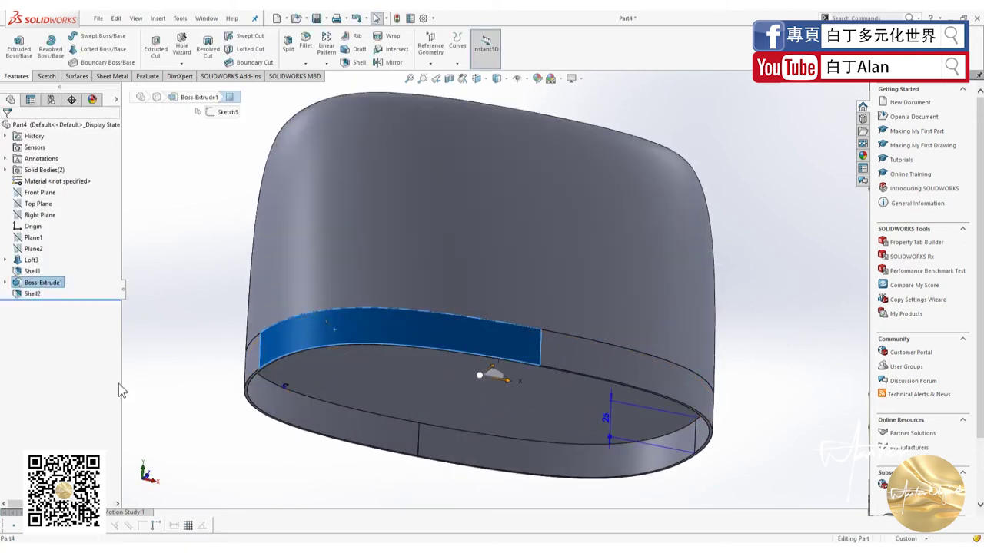
Start a new sketch on Plane2, viewed normal to the plane
left_click(33, 248)
key("ctrl+8")
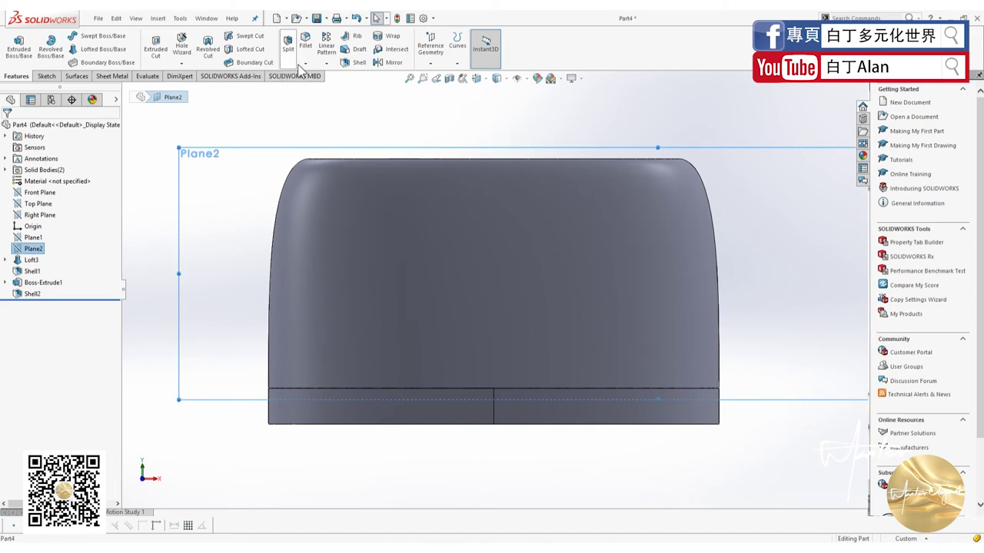
left_click(45, 75)
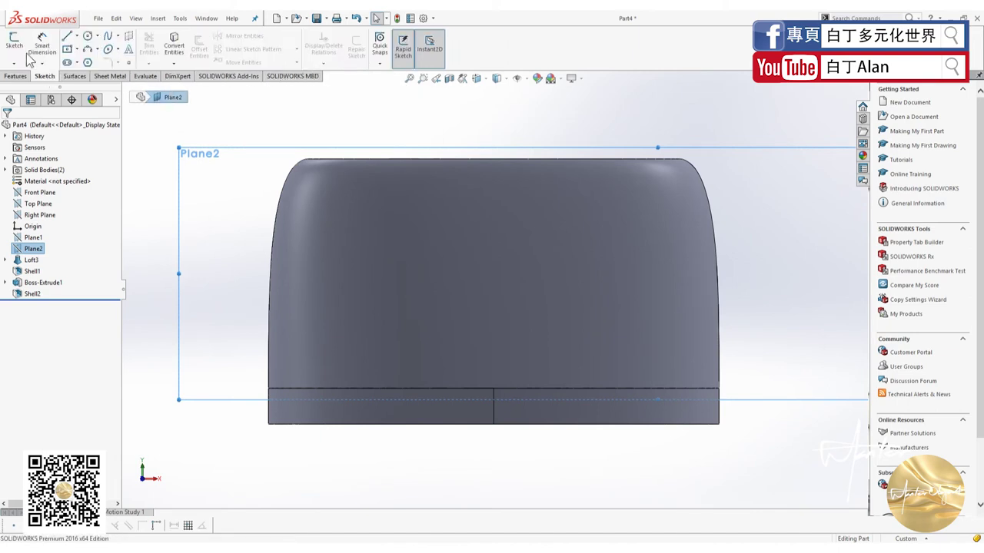
left_click(15, 47)
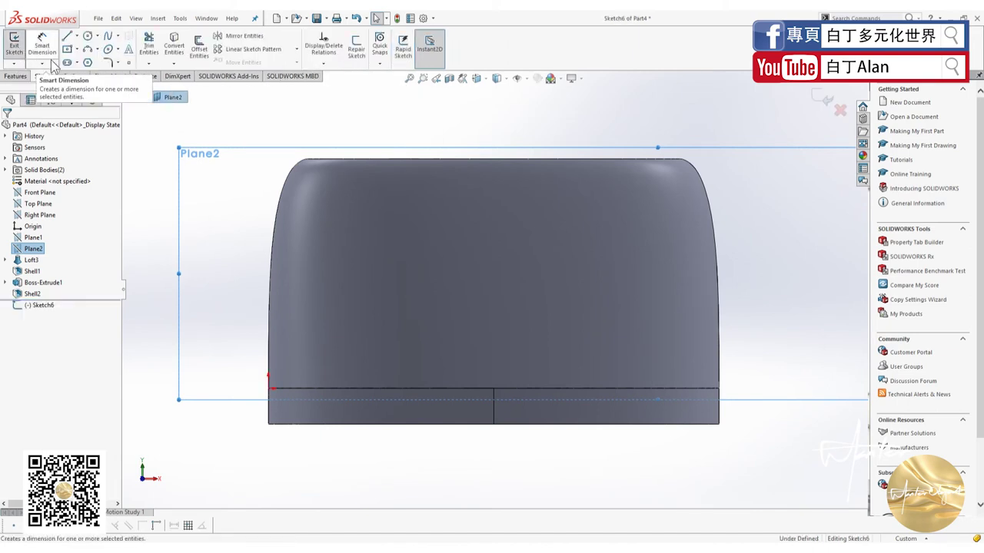
Insert photo 234036685 as a sketch picture, scaled down and placed right of the body
left_click(180, 18)
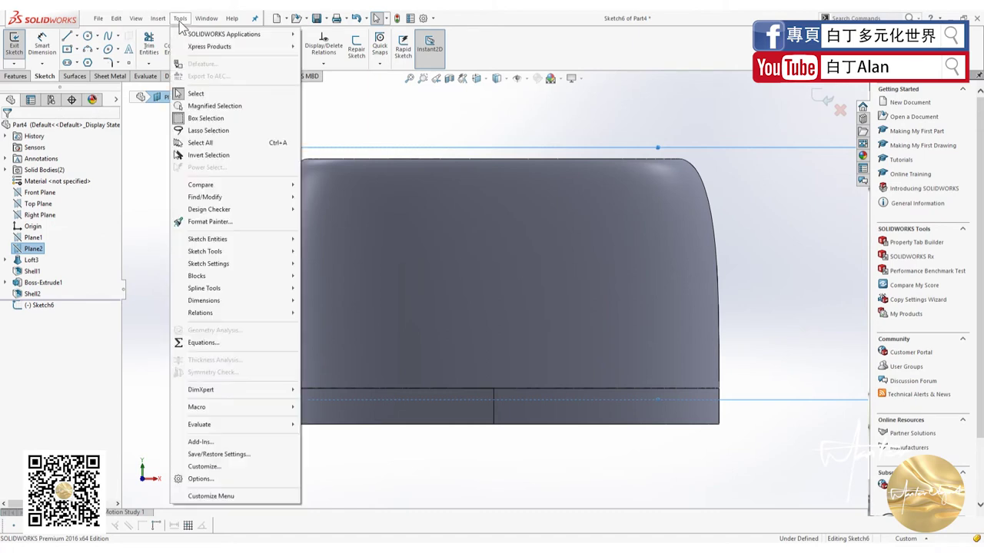
mouse_move(205, 251)
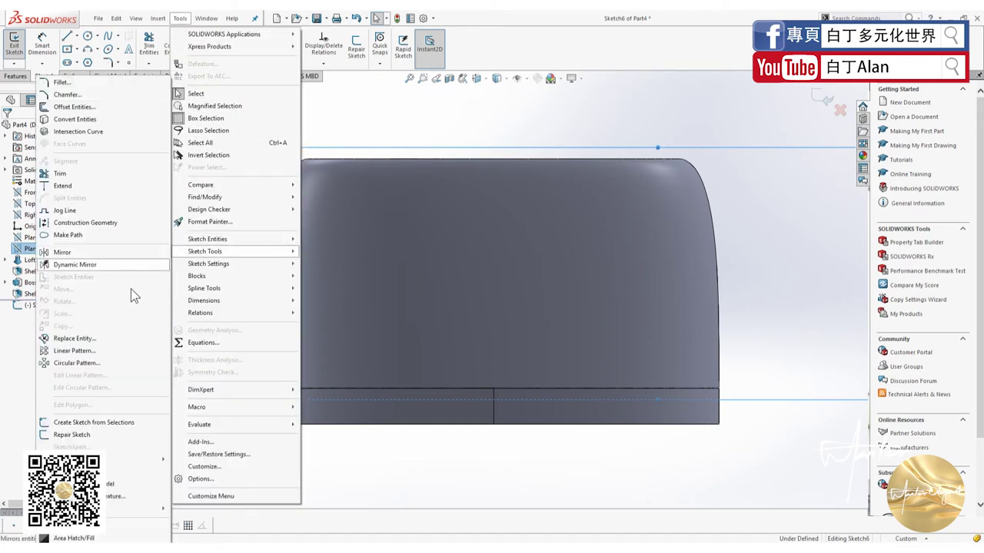
left_click(114, 528)
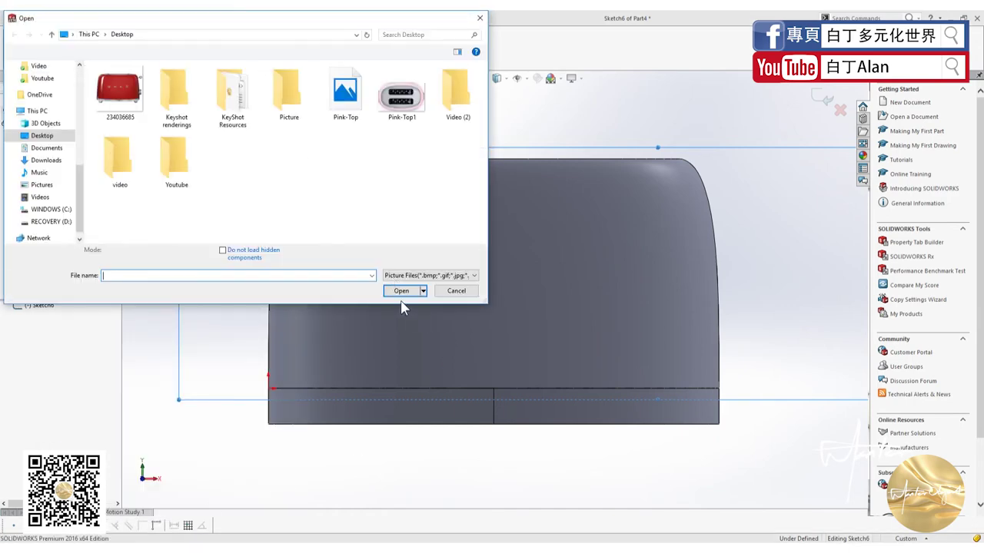
double_click(119, 94)
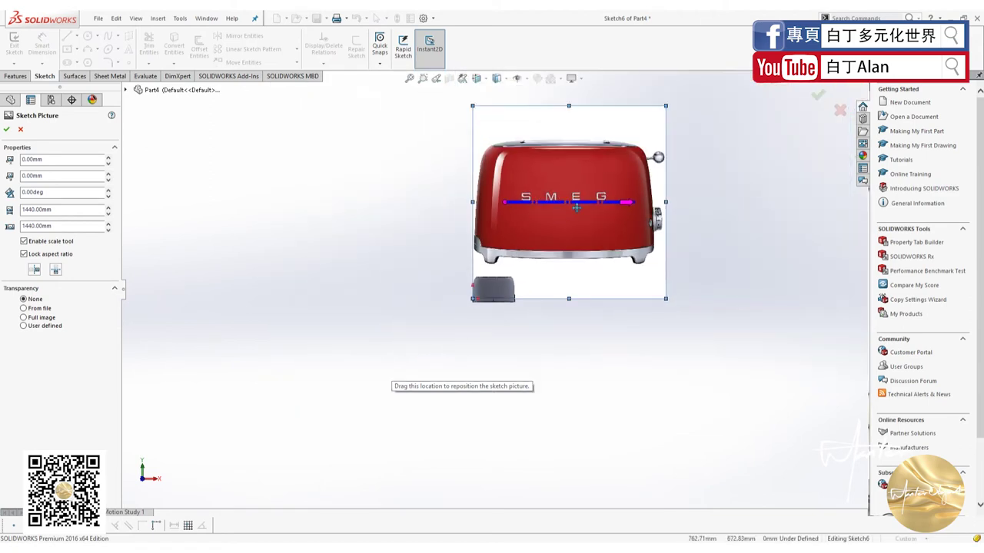
left_click_drag(664, 104, 495, 256)
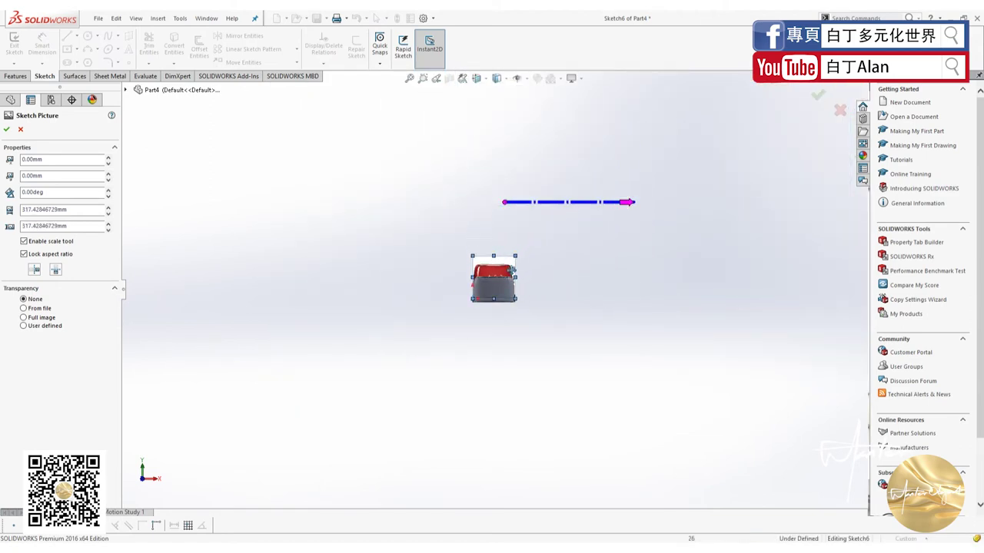
scroll(511, 269, "down", 6)
left_click_drag(401, 222, 402, 299)
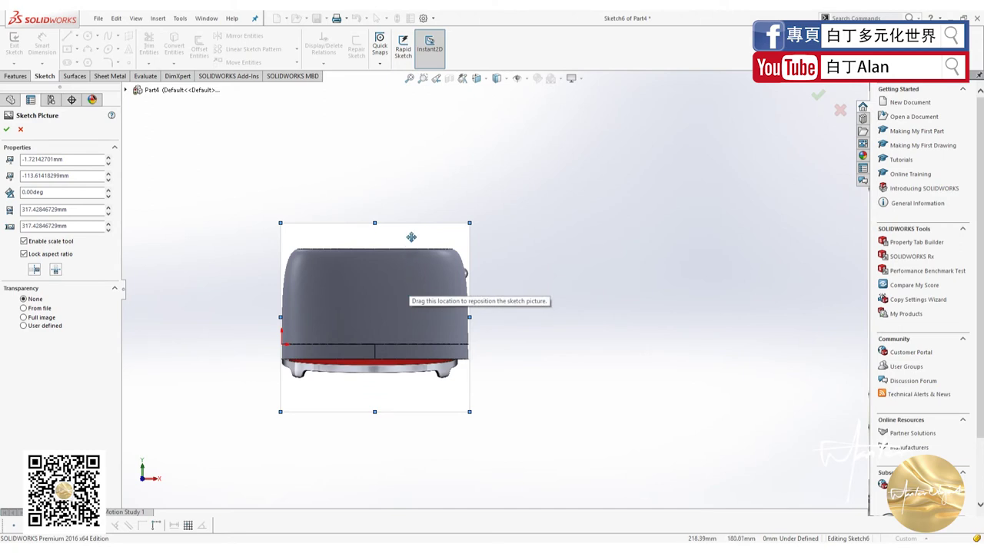
left_click_drag(411, 236, 629, 234)
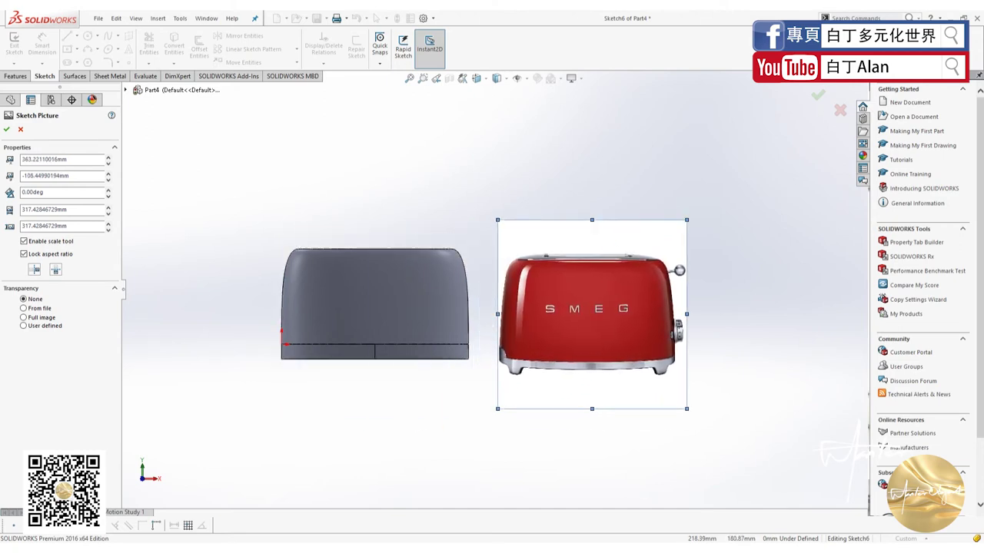
left_click(7, 131)
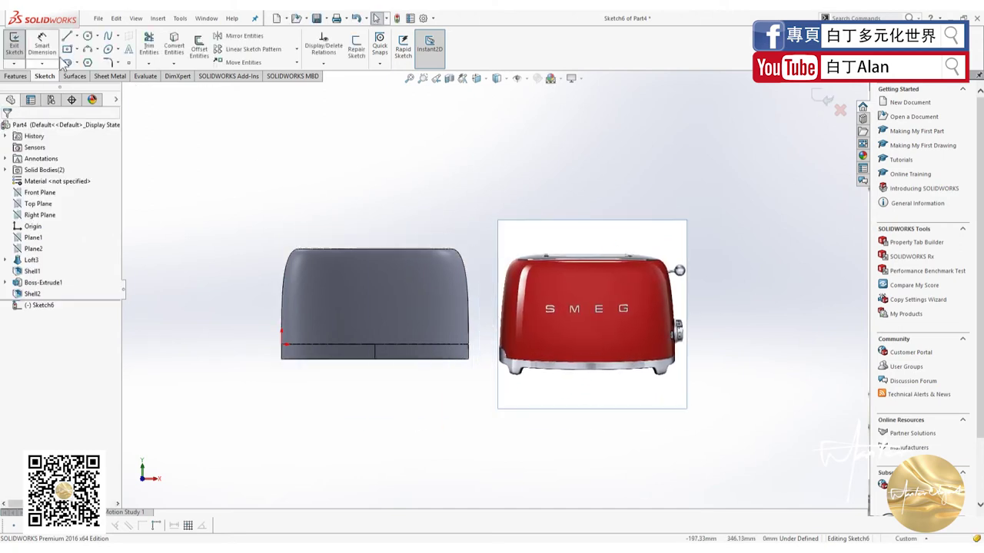
Trace the curved edge of the toaster photo's left foot with a short spline
left_click(108, 36)
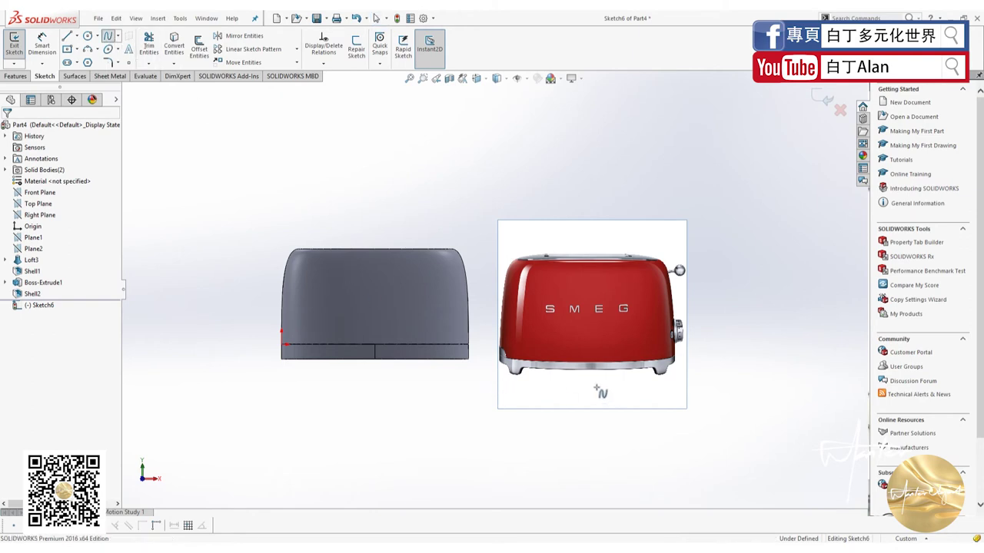
scroll(560, 379, "down", 3)
scroll(492, 347, "down", 2)
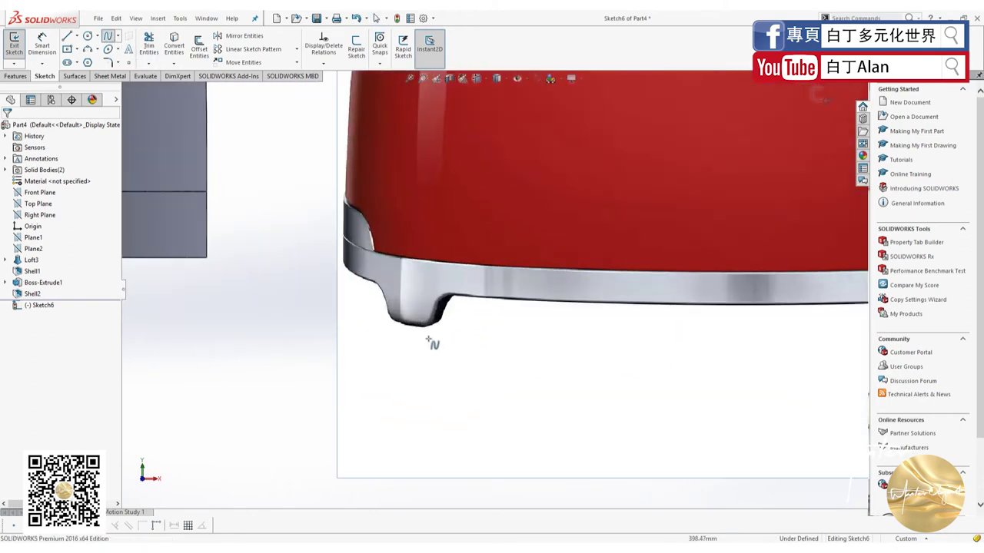
left_click(423, 344)
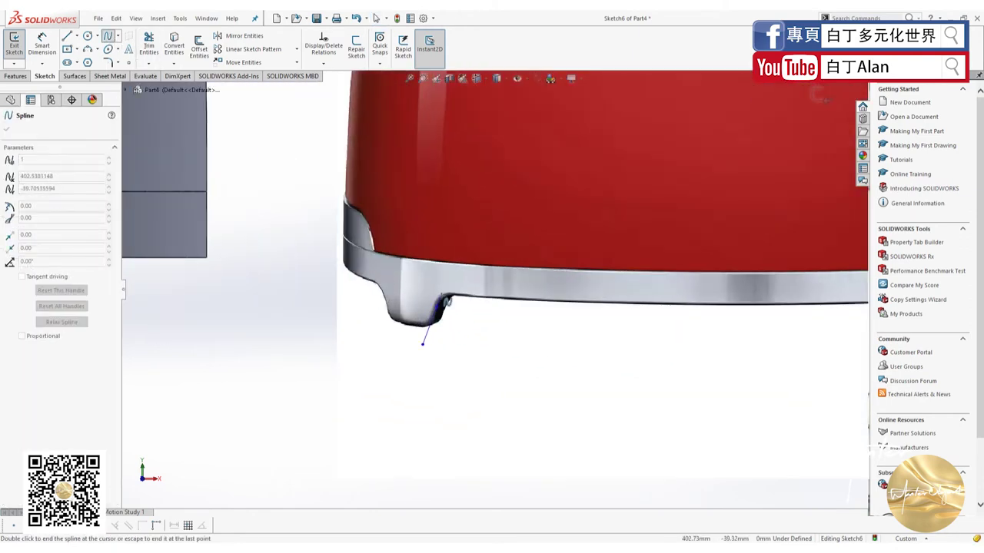
key("Escape")
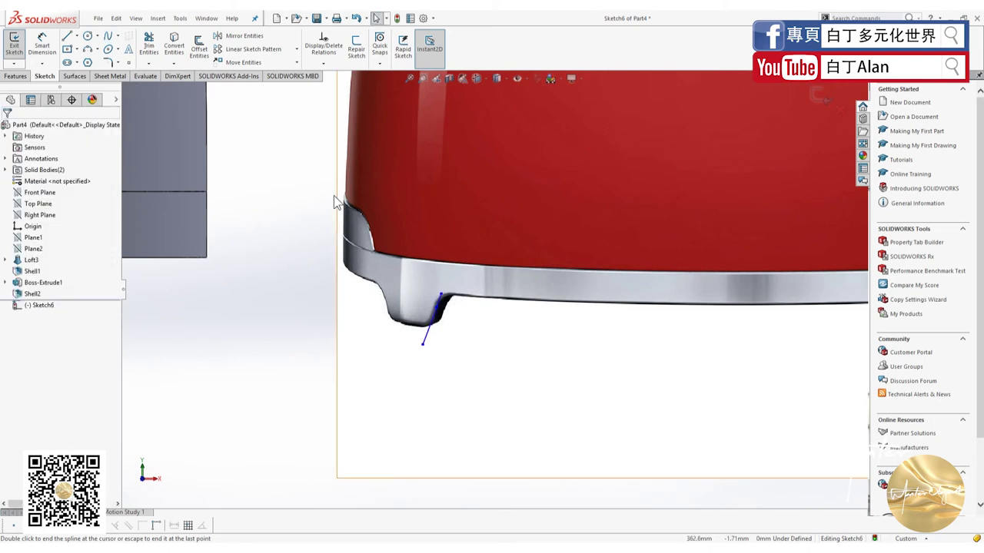
left_click(425, 338)
left_click(158, 108)
Draw a short straight line down along the toaster foot
left_click(67, 37)
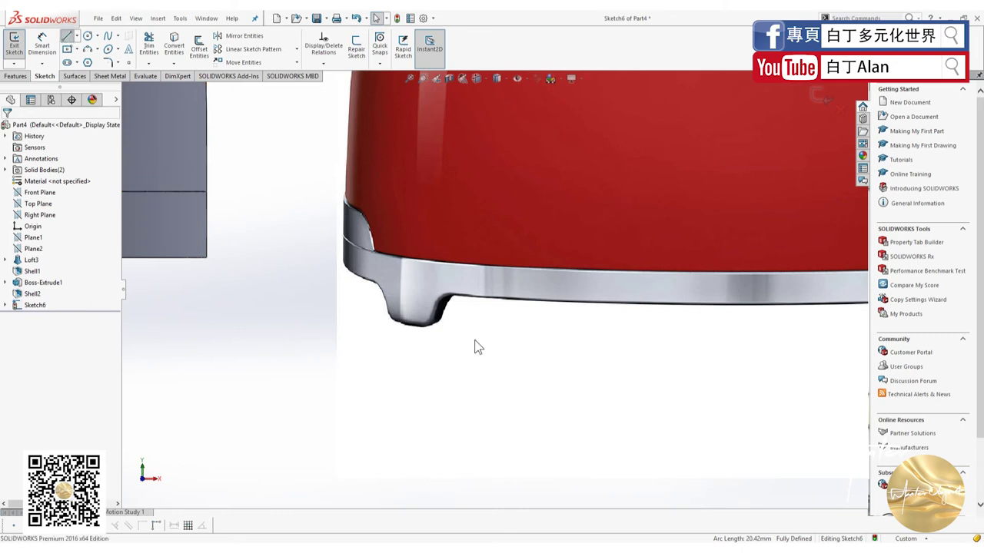
left_click(430, 326)
left_click(421, 348)
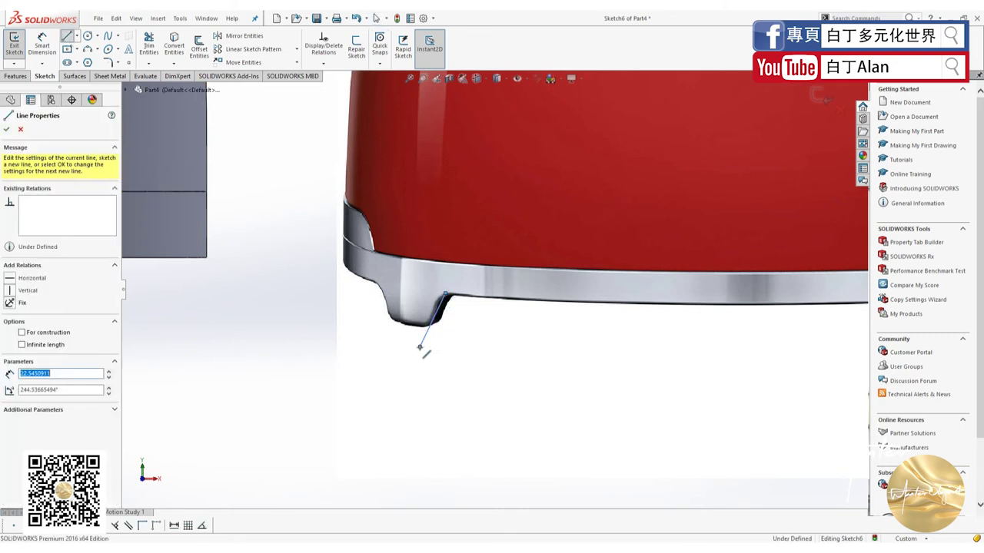
key("Escape")
scroll(508, 356, "down", 3)
scroll(507, 358, "up", 1)
scroll(502, 346, "up", 6)
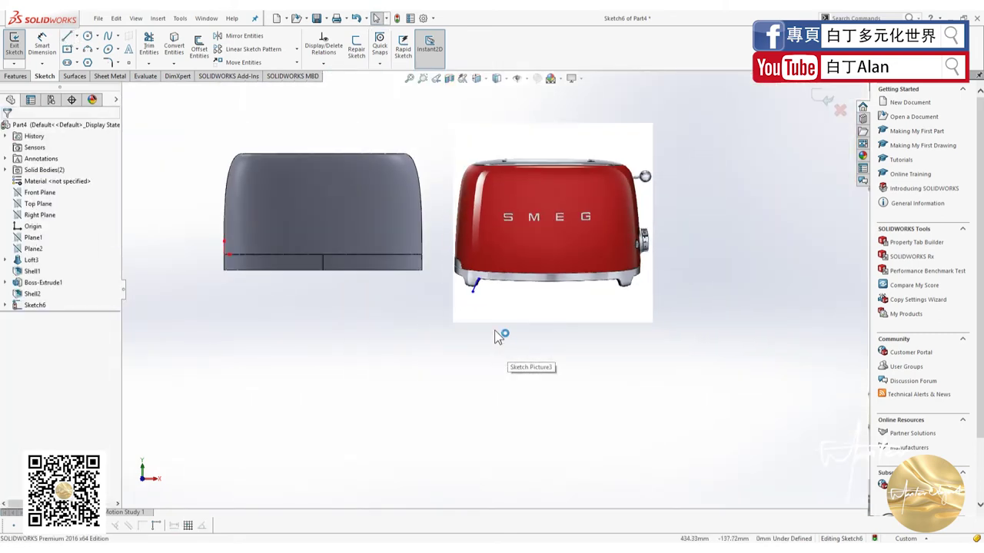
Draw the trapezoid's left leg, top edge and right leg under the base, removing a stray line
left_click_drag(300, 195, 296, 207)
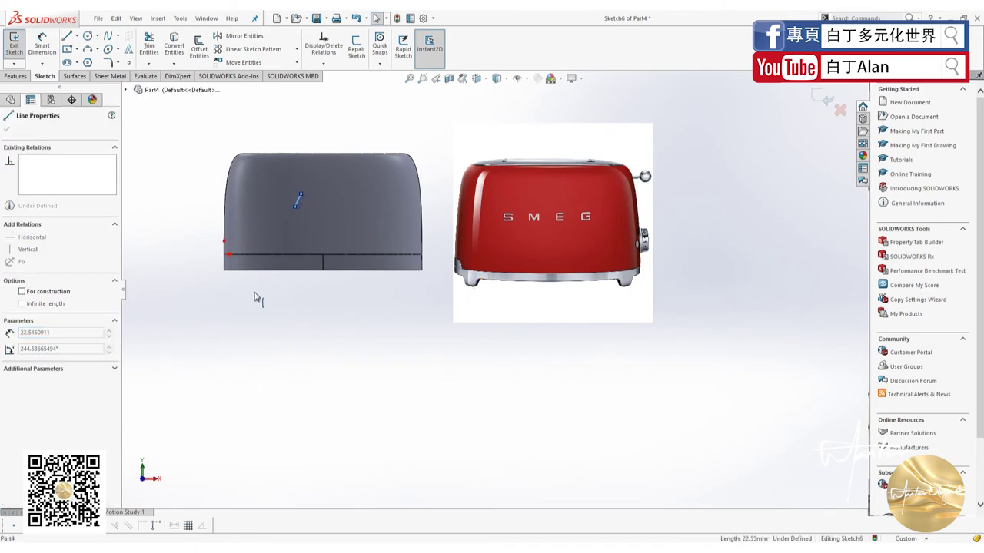
left_click(245, 310)
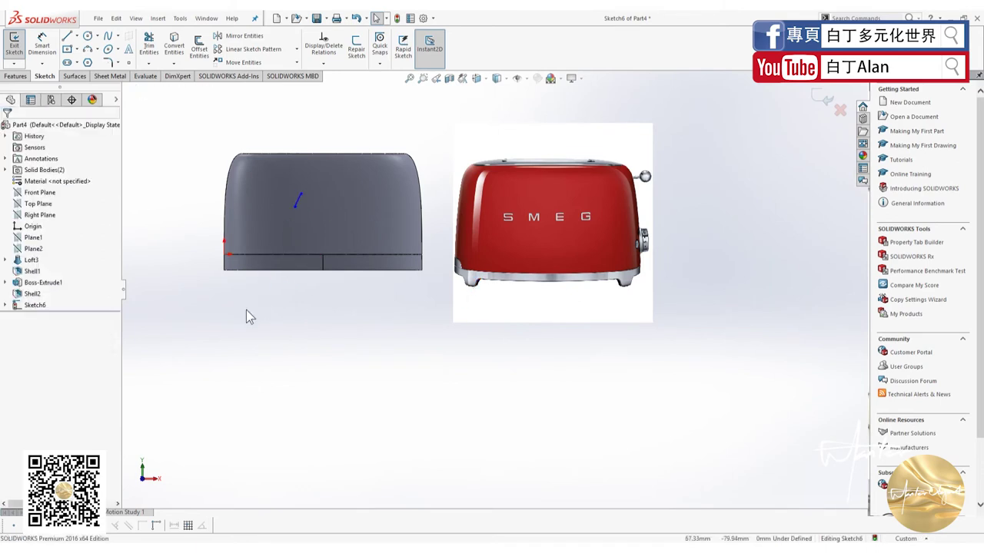
left_click(294, 207)
left_click(68, 38)
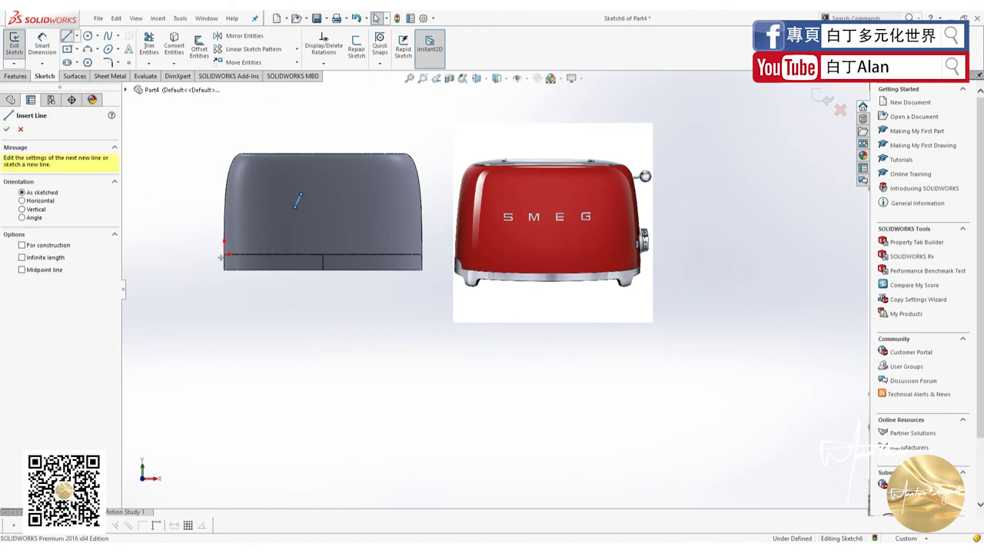
left_click(240, 280)
scroll(256, 258, "down", 3)
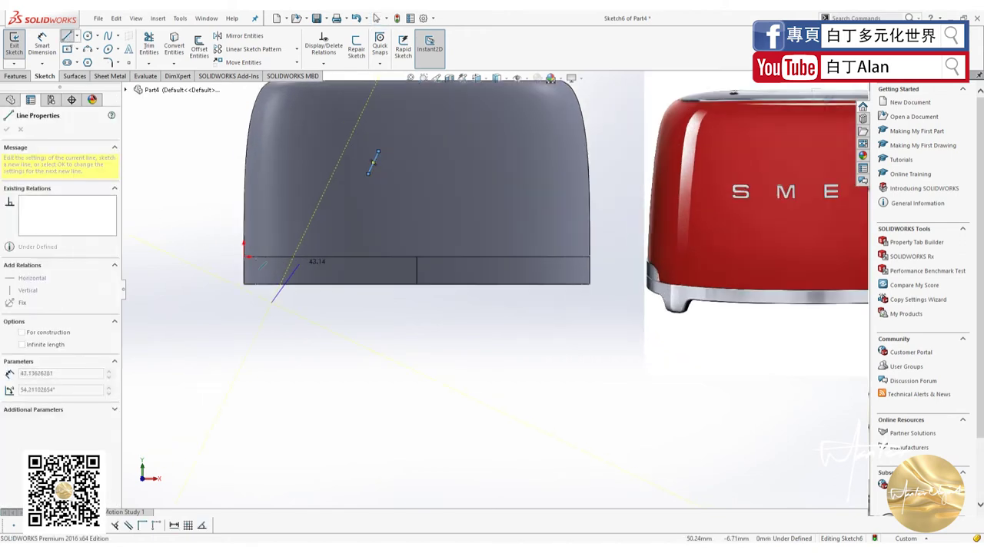
left_click(288, 269)
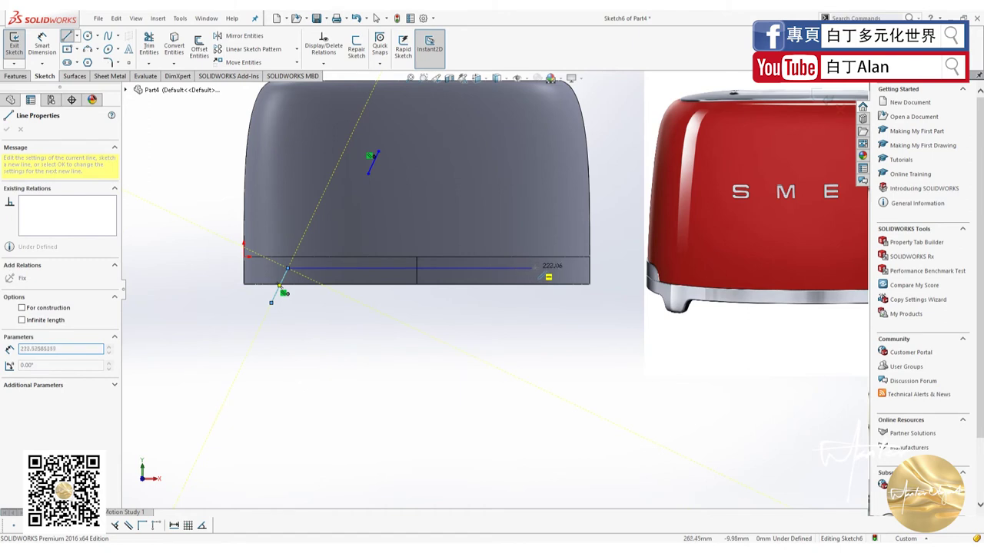
left_click(549, 269)
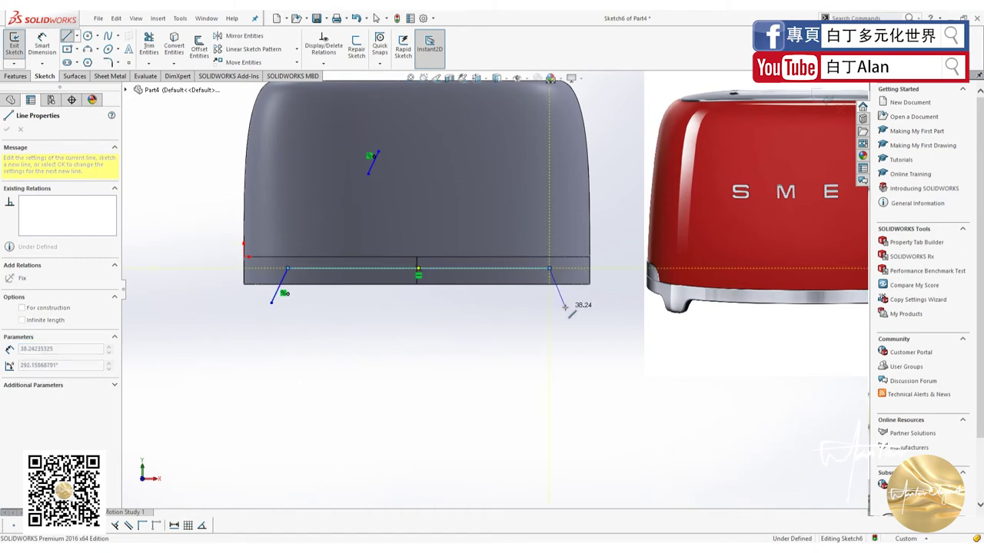
left_click(565, 306)
key("Escape")
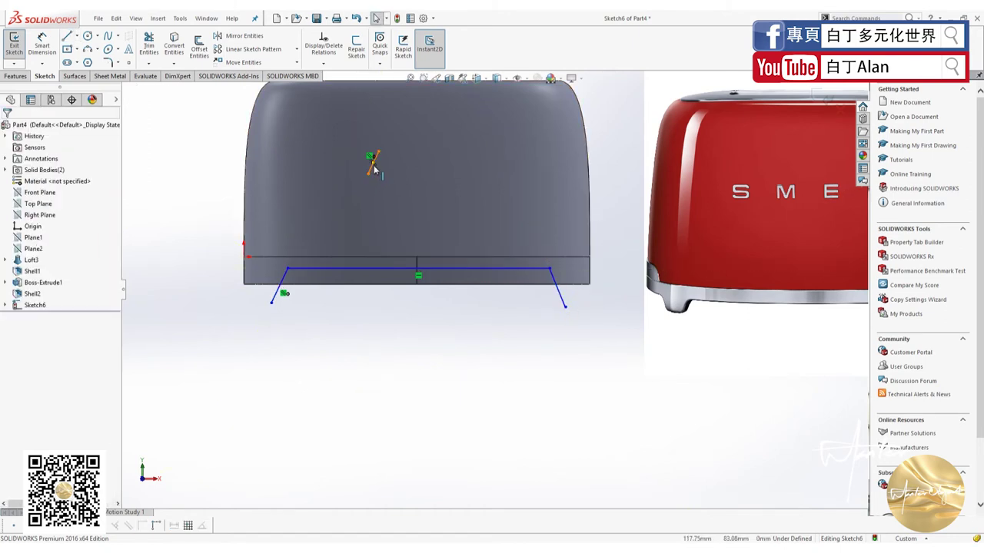
key("Escape")
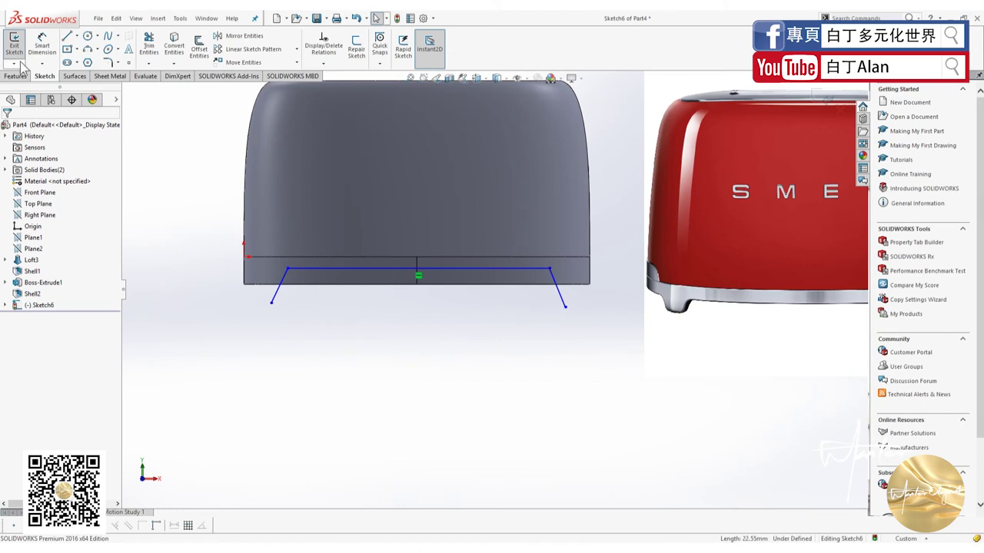
Close the trapezoid with a horizontal bottom line
left_click(67, 36)
left_click(272, 302)
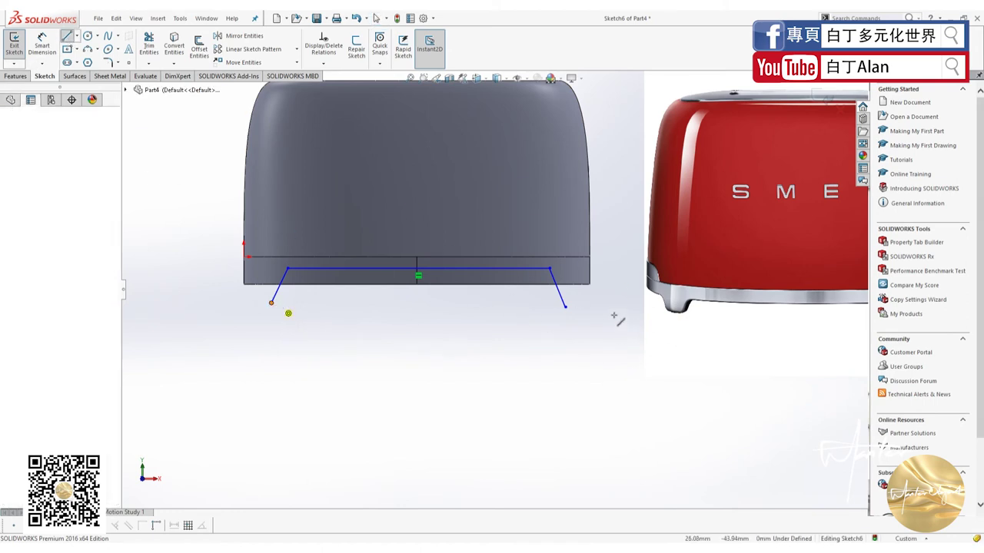
left_click(565, 306)
key("Escape")
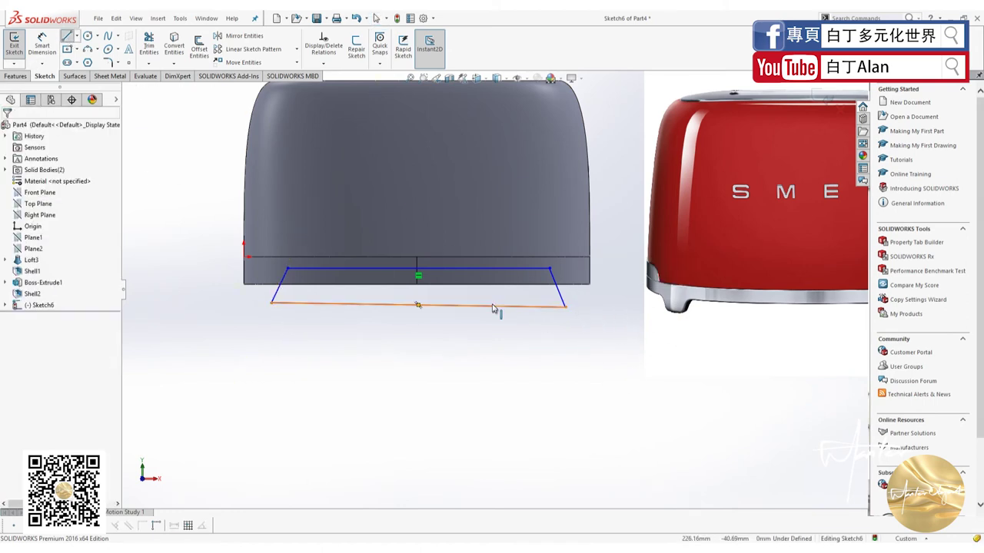
left_click(492, 308)
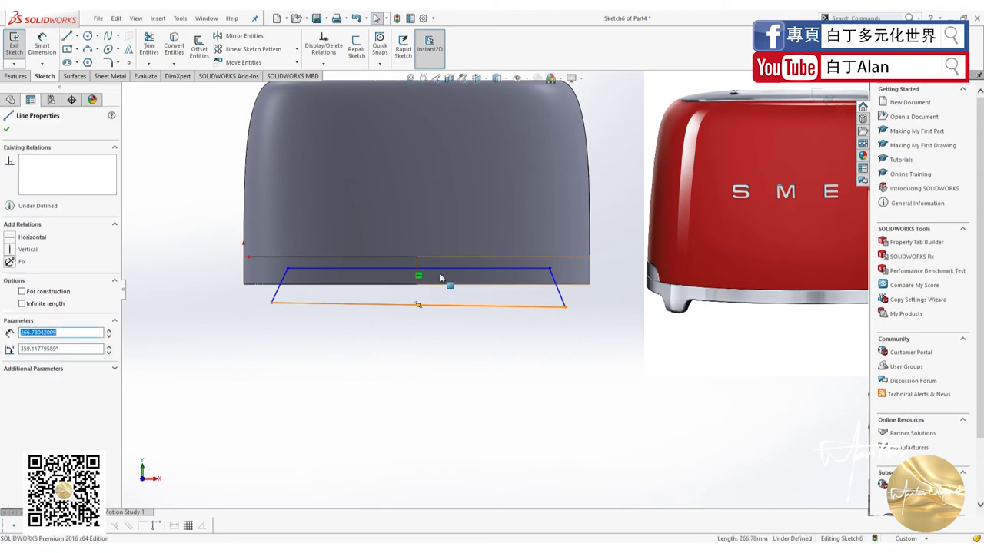
left_click(10, 240)
left_click(378, 417)
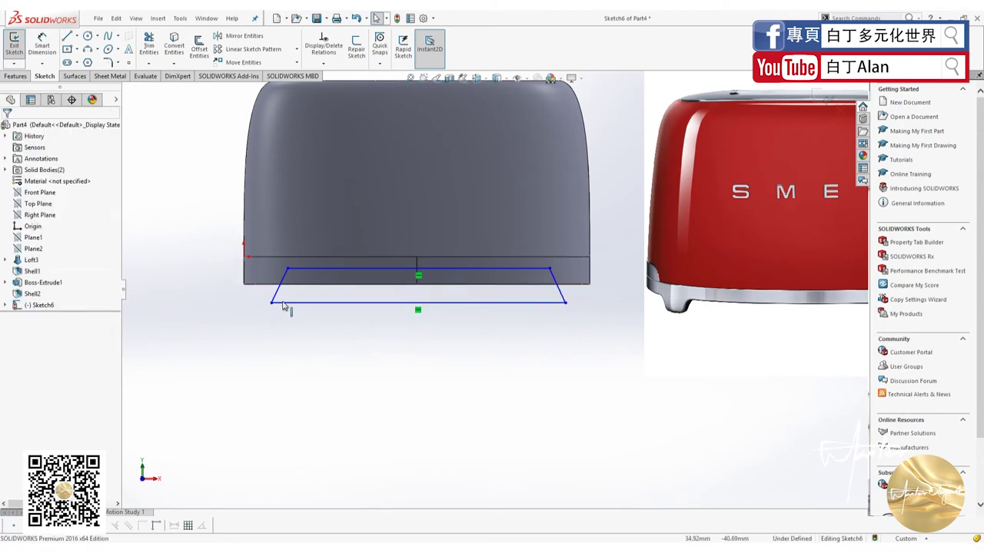
Add angle dimensions to the slanted sides, setting the right side to 70°
left_click(42, 45)
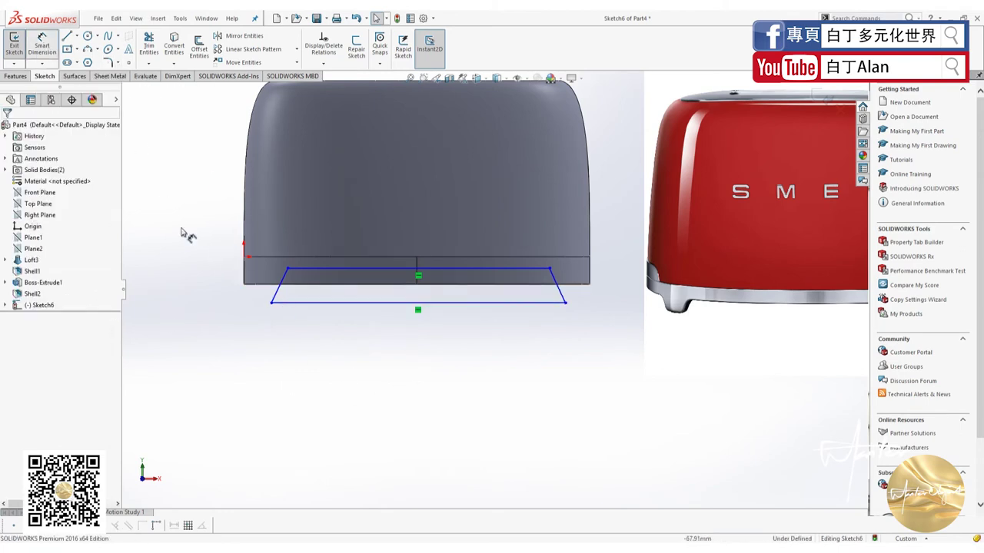
left_click(281, 300)
left_click(288, 303)
left_click(343, 320)
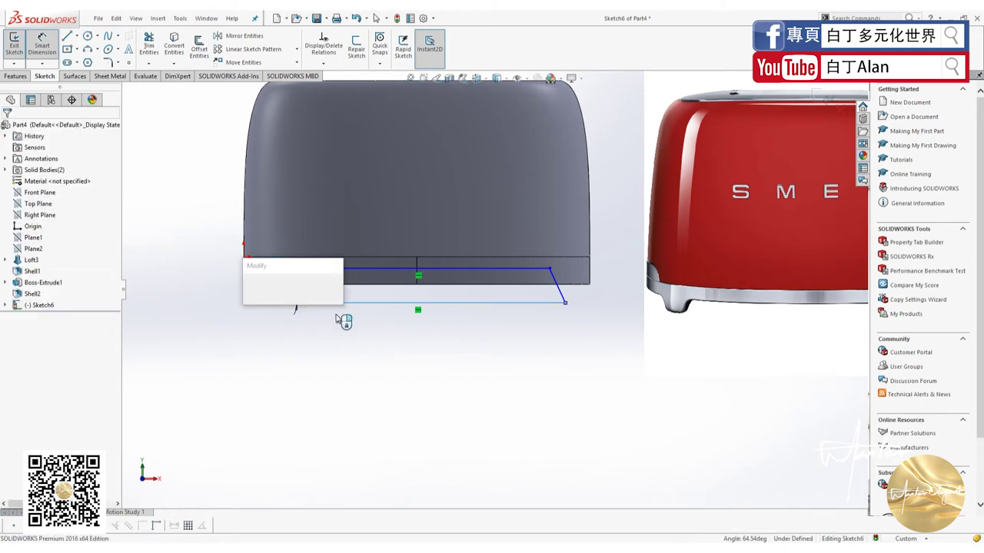
key("Return")
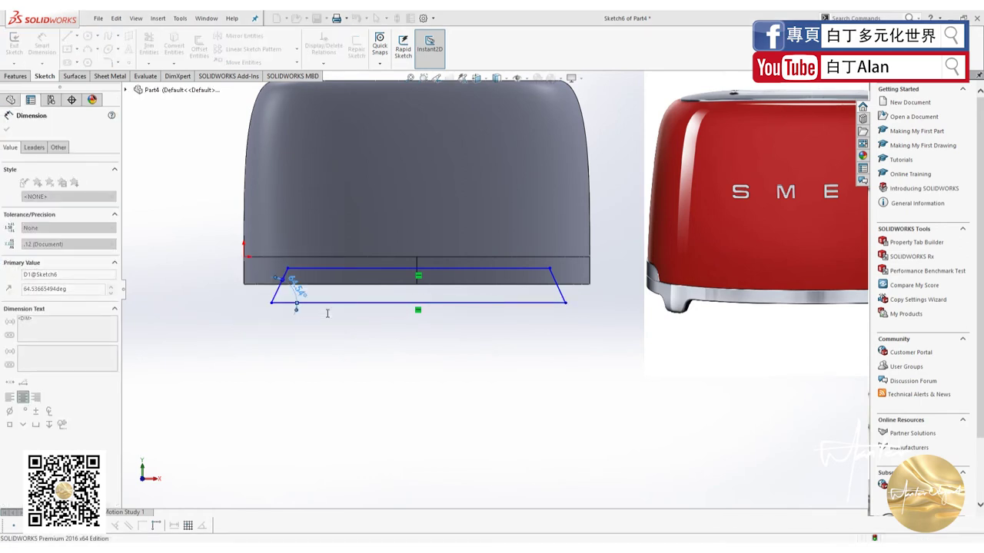
key("Escape")
left_click(562, 299)
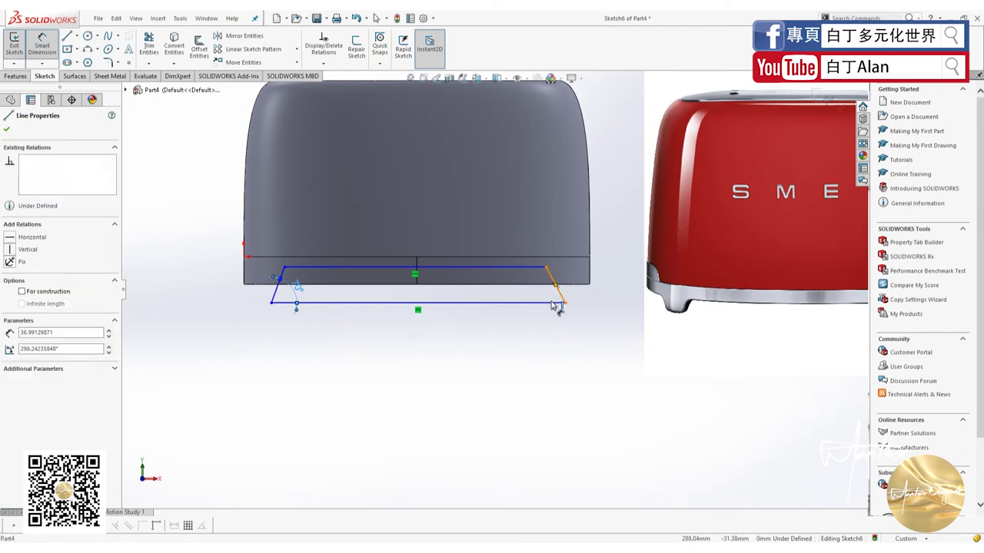
left_click(550, 303)
left_click(540, 295)
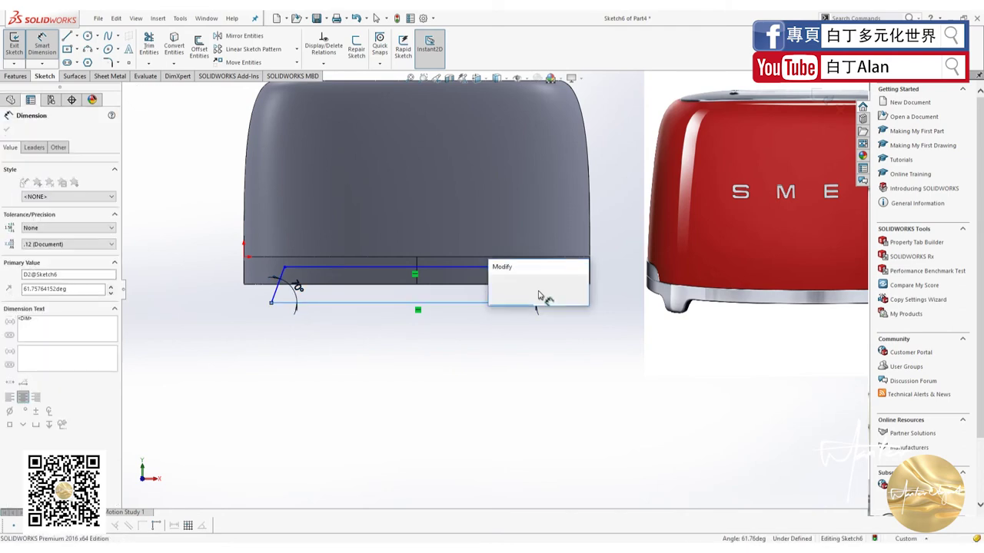
type("70")
key("Return")
key("Escape")
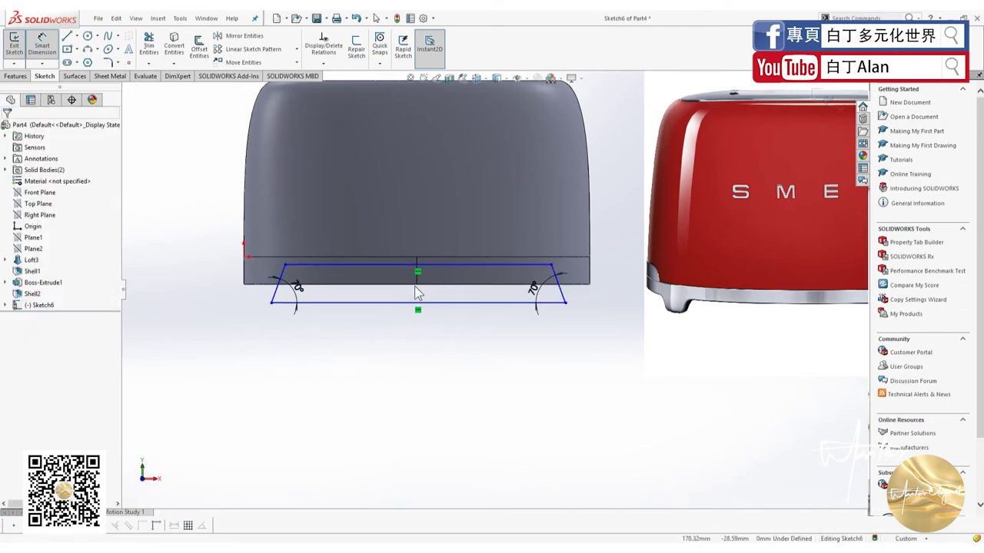
scroll(335, 275, "down", 3)
scroll(334, 275, "up", 3)
scroll(441, 302, "down", 2)
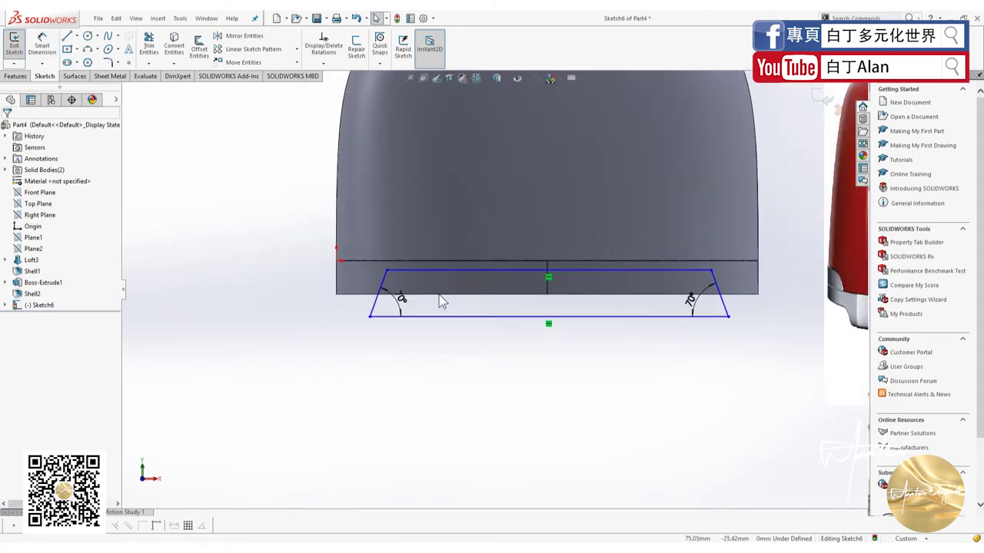
scroll(440, 302, "down", 2)
Make the trapezoid's top line coincident with the body's left edge point
left_click(399, 254)
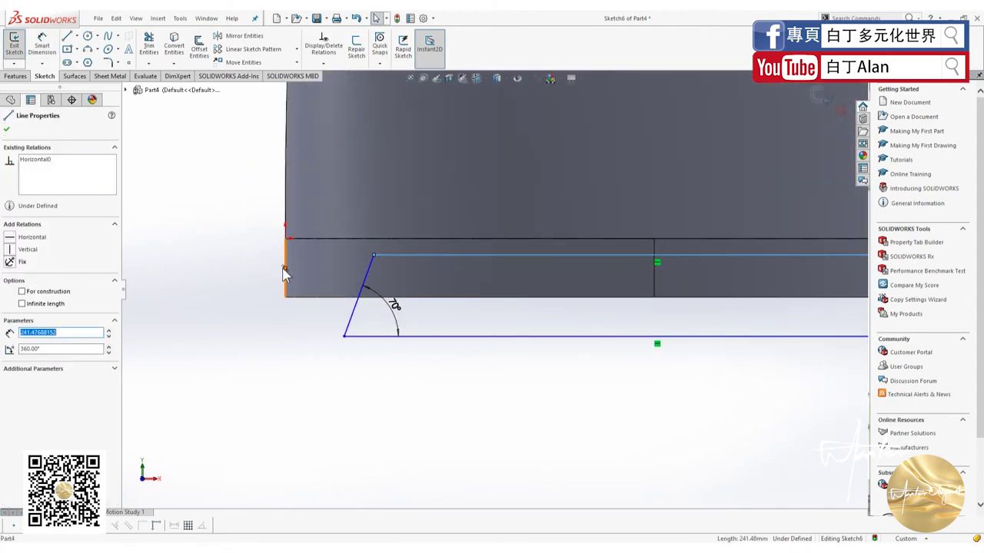
left_click(285, 268, "ctrl")
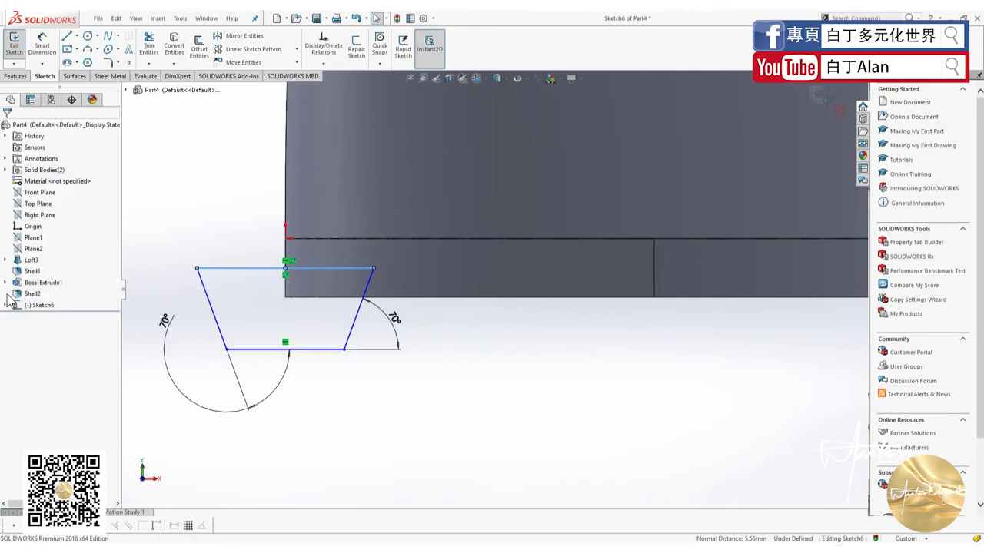
left_click(10, 307)
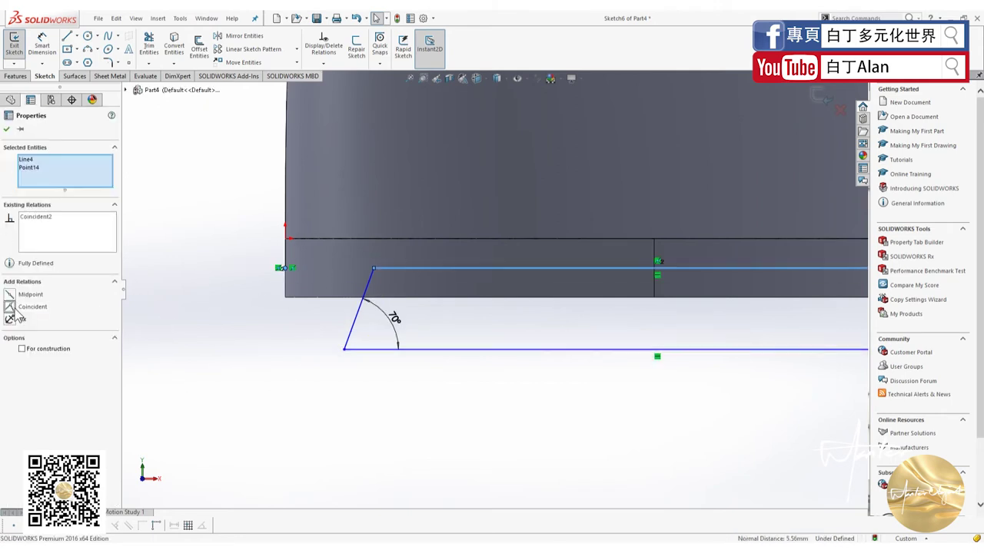
left_click(289, 431)
scroll(349, 402, "up", 2)
scroll(366, 402, "up", 2)
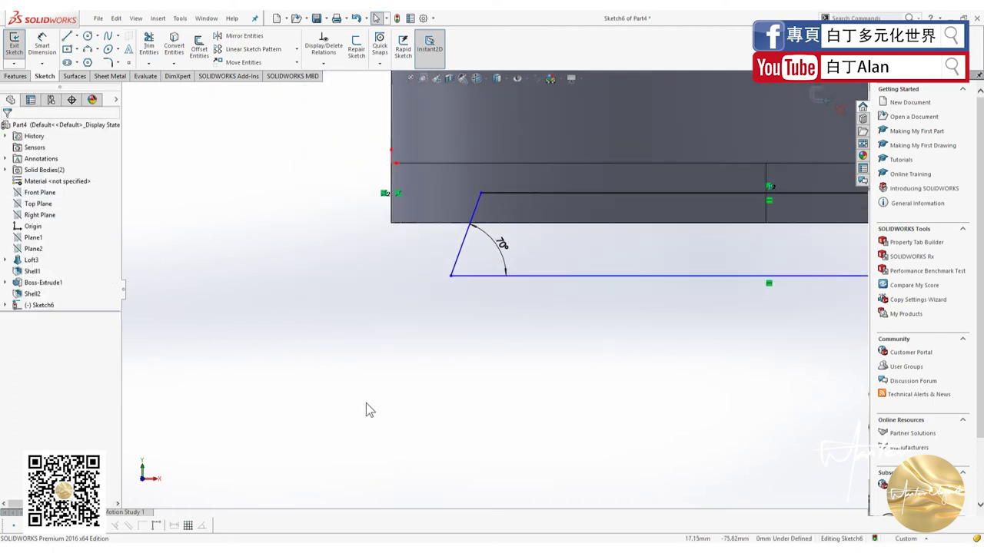
scroll(366, 403, "up", 2)
scroll(680, 323, "down", 3)
scroll(646, 335, "up", 2)
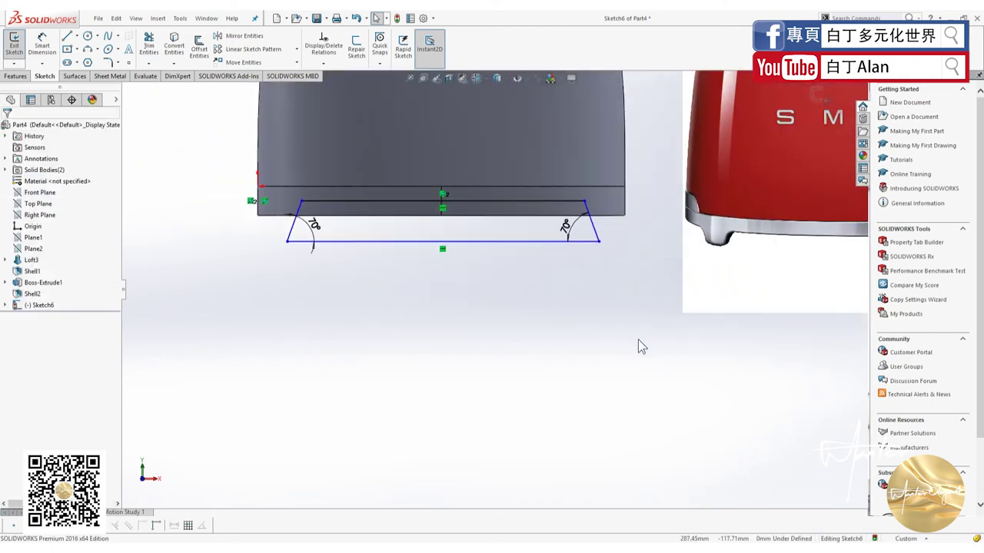
left_click(28, 78)
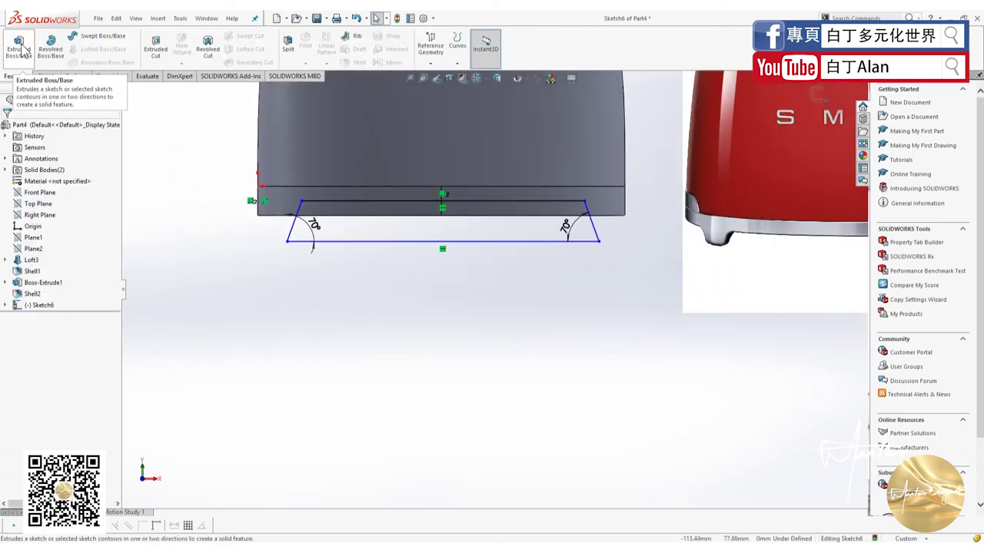
Cut the trapezoid Through All - Both directions, notching the base band's underside
left_click(155, 46)
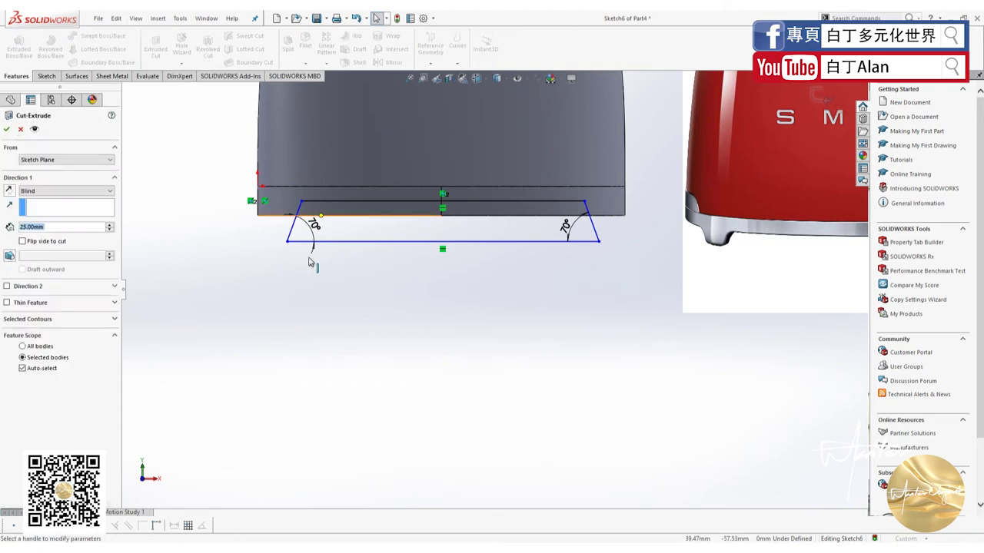
left_click(53, 192)
left_click(64, 214)
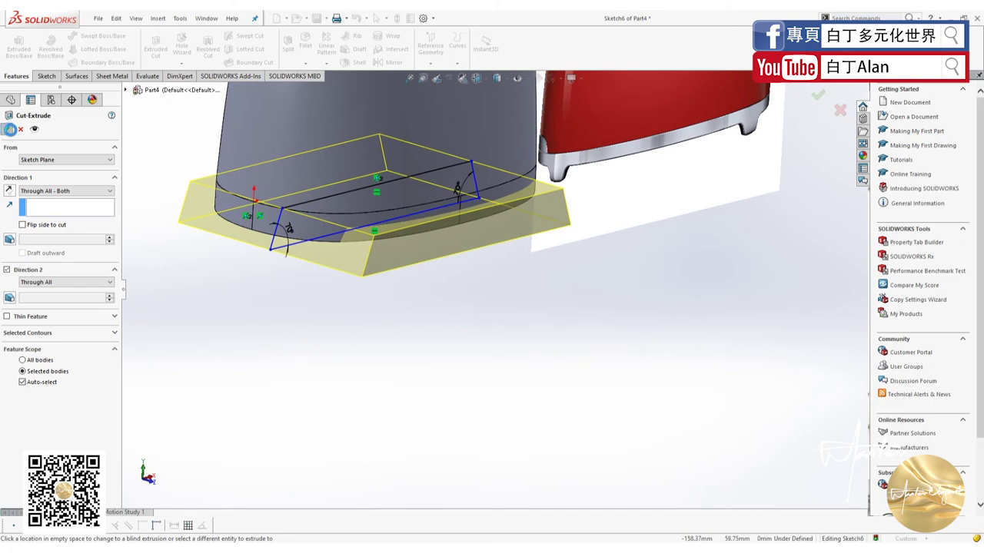
left_click(10, 129)
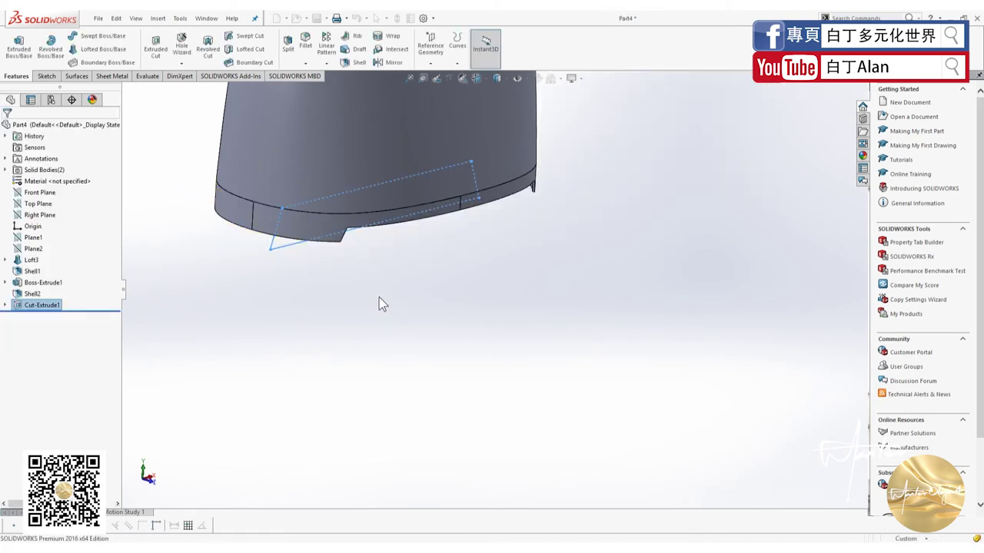
mouse_move(379, 298)
middle_mouse_down()
mouse_move(339, 265)
mouse_move(323, 275)
mouse_move(339, 269)
middle_mouse_up()
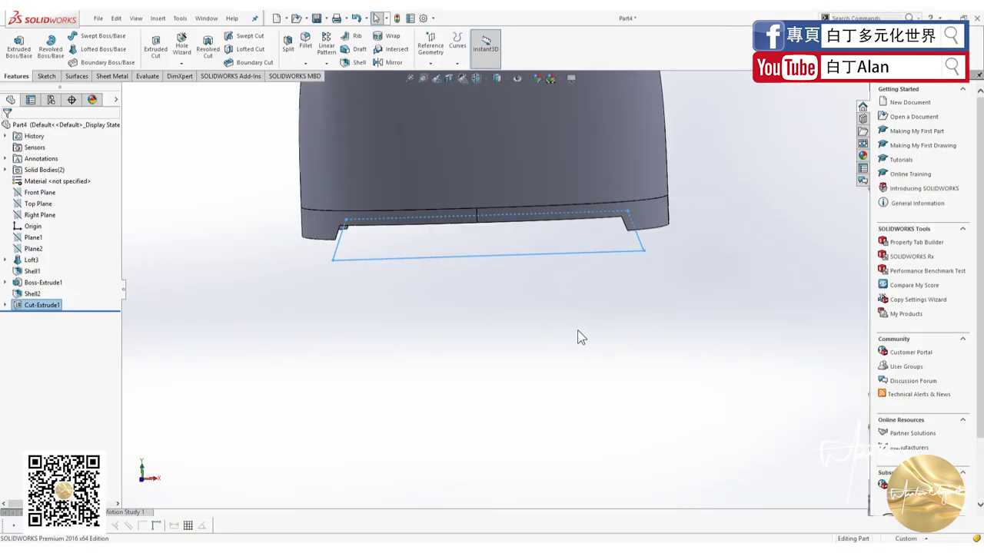
mouse_move(578, 336)
middle_mouse_down()
mouse_move(584, 327)
mouse_move(558, 258)
mouse_move(500, 277)
middle_mouse_up()
scroll(588, 314, "up", 5)
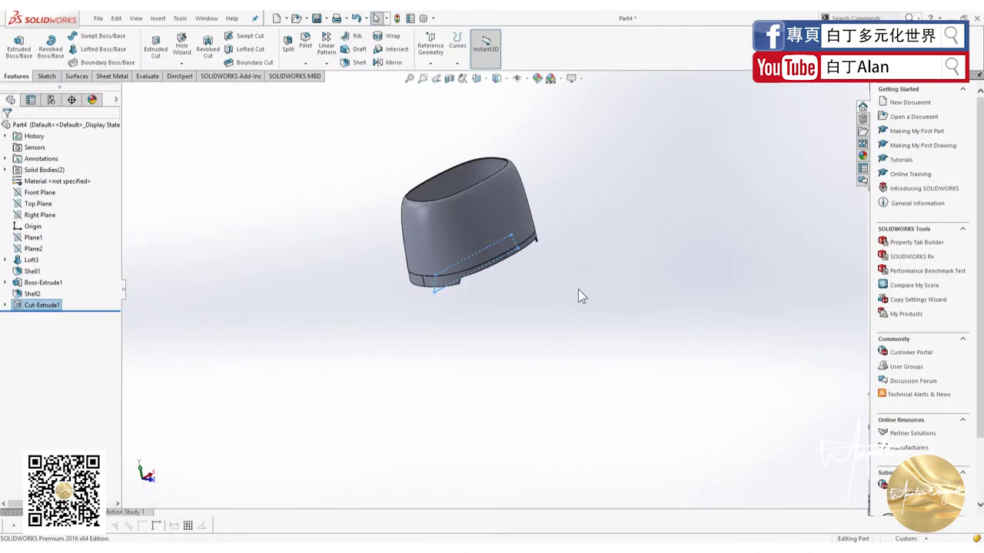
mouse_move(579, 295)
middle_mouse_down()
mouse_move(625, 274)
mouse_move(582, 261)
mouse_move(479, 297)
middle_mouse_up()
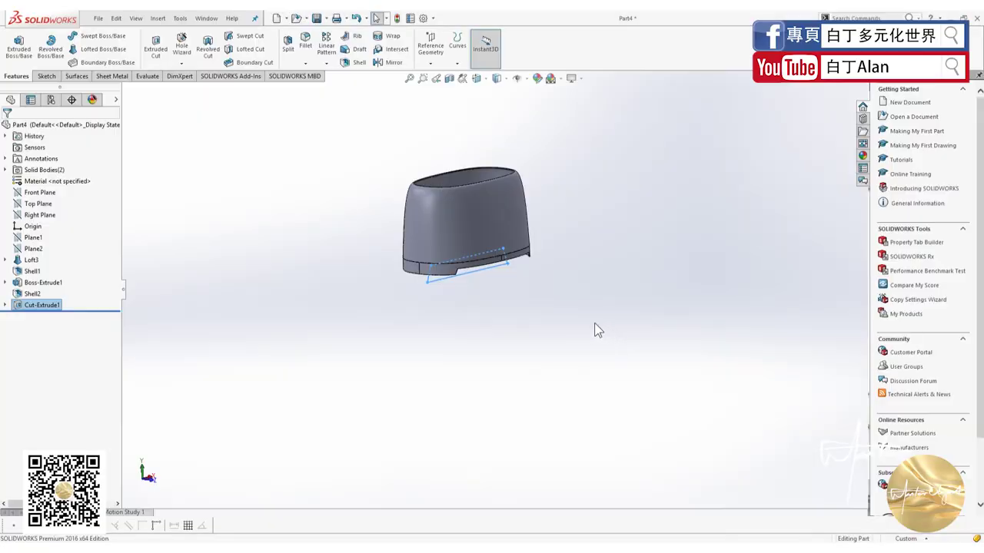
Reopen Cut-Extrude1's Sketch6 for editing
left_click(4, 305)
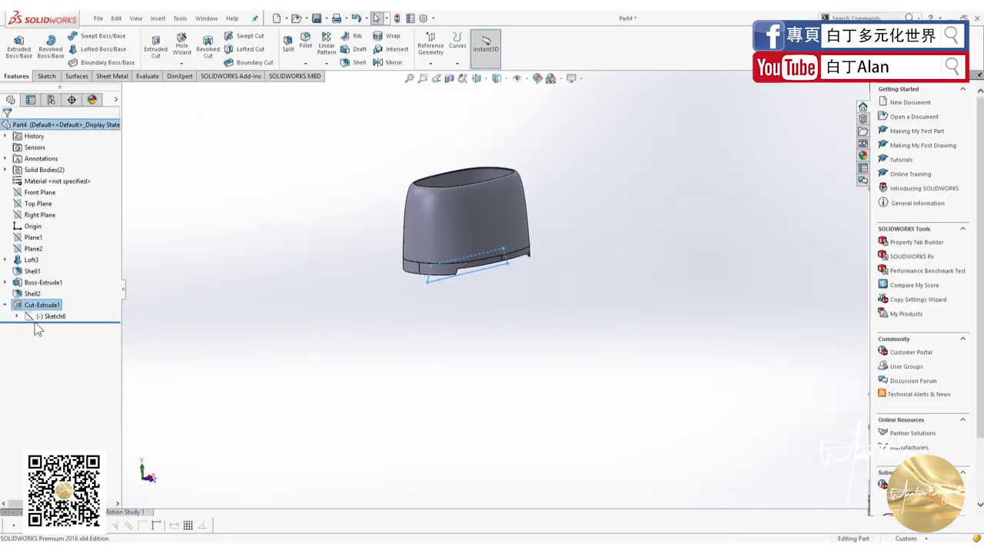
left_click(37, 317)
right_click(37, 317)
left_click(43, 289)
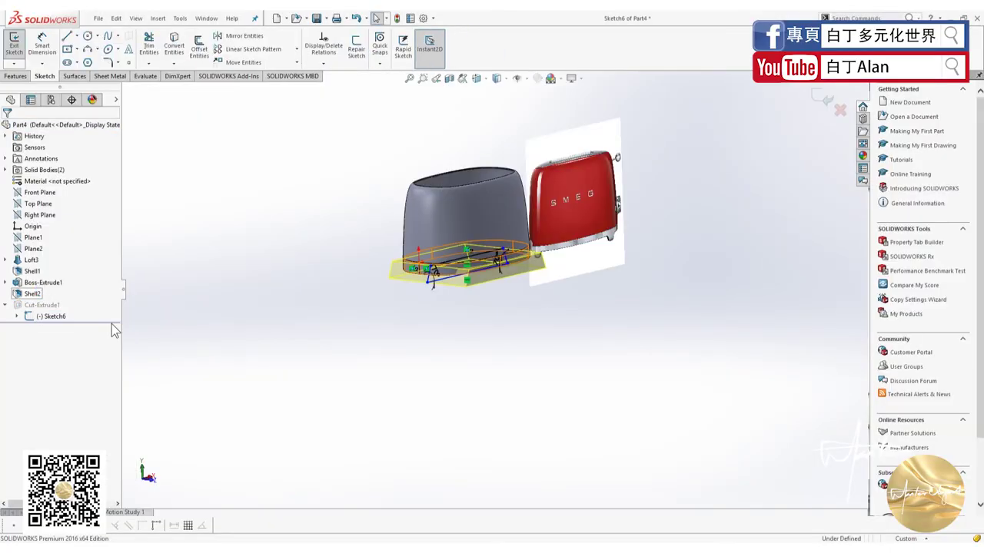
scroll(377, 367, "down", 5)
scroll(303, 385, "down", 5)
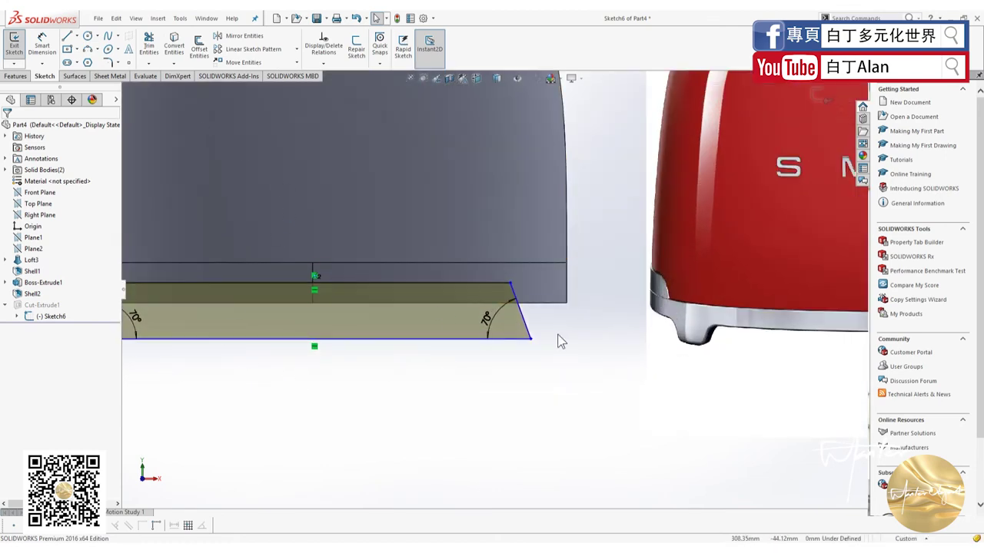
scroll(561, 342, "up", 3)
Dimension the trapezoid's top edge at 200 mm, undoing a conflicting collinear relation
left_click(42, 47)
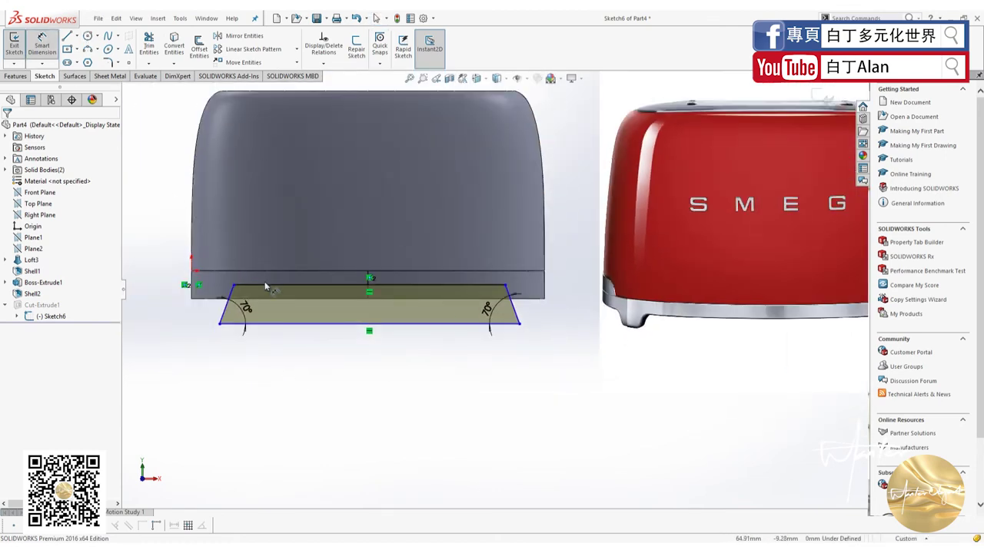
left_click(266, 286)
left_click(298, 252)
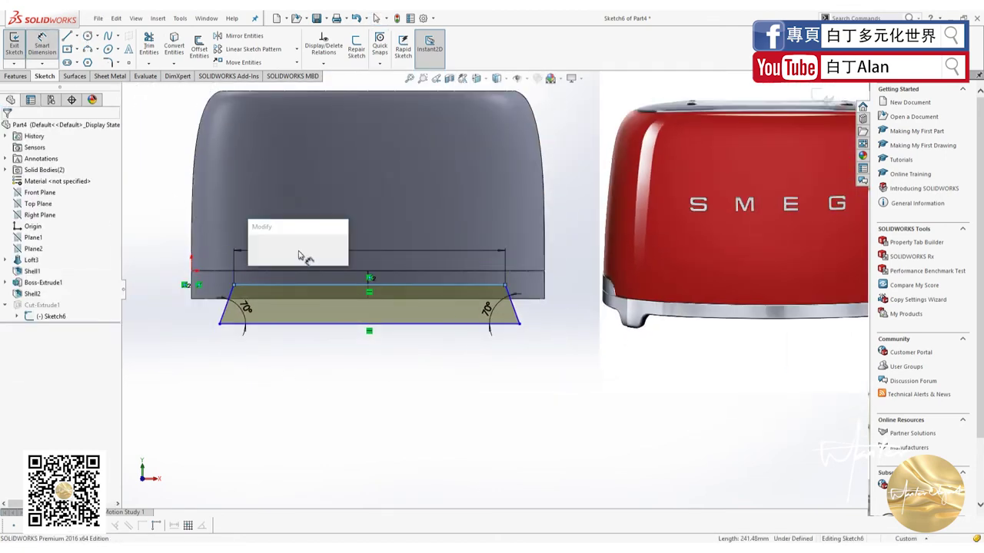
type("200")
key("Return")
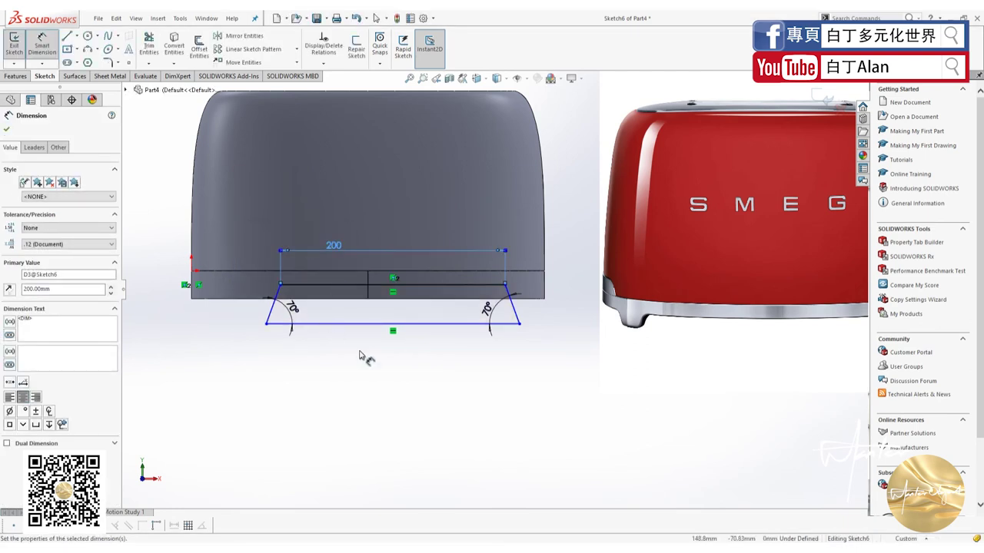
key("Escape")
left_click(415, 285)
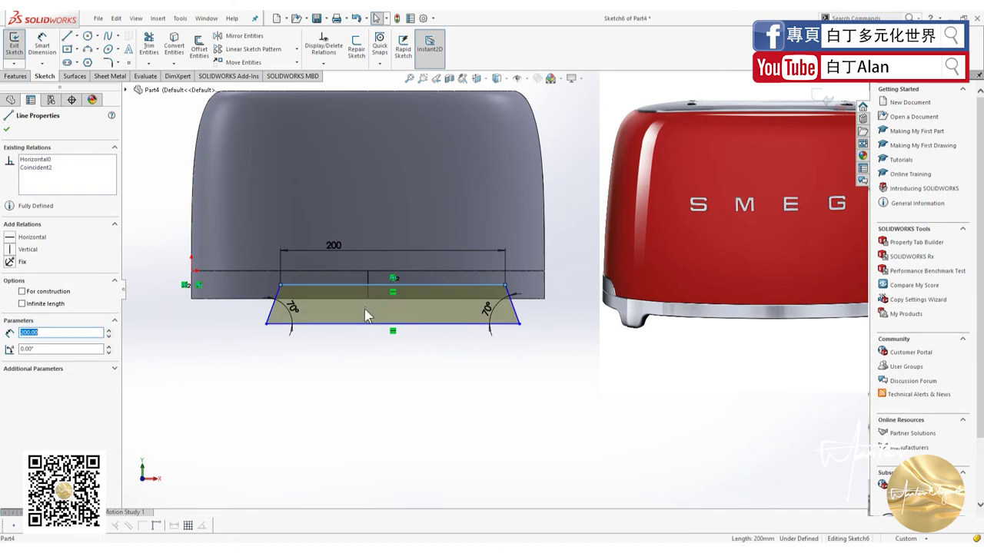
left_click(367, 284, "ctrl")
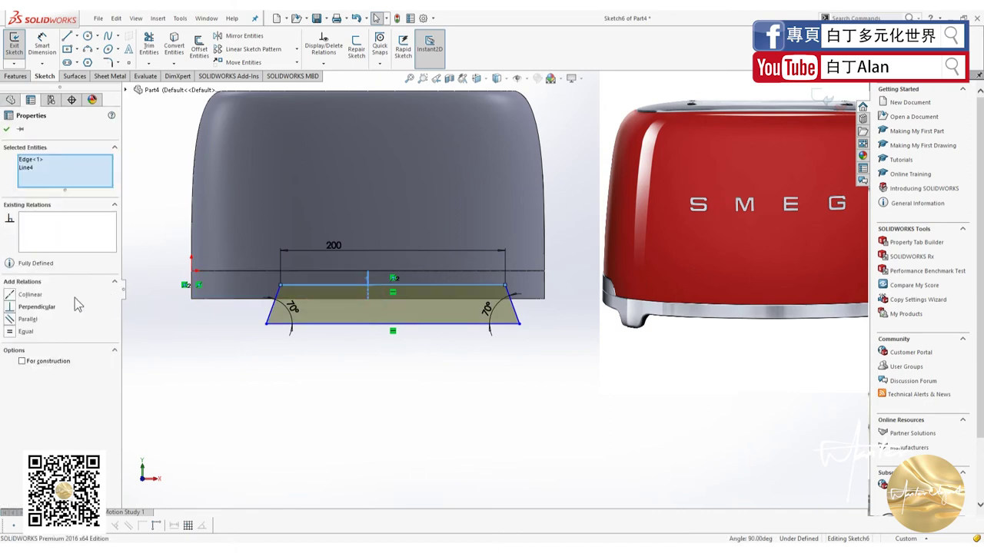
left_click(10, 295)
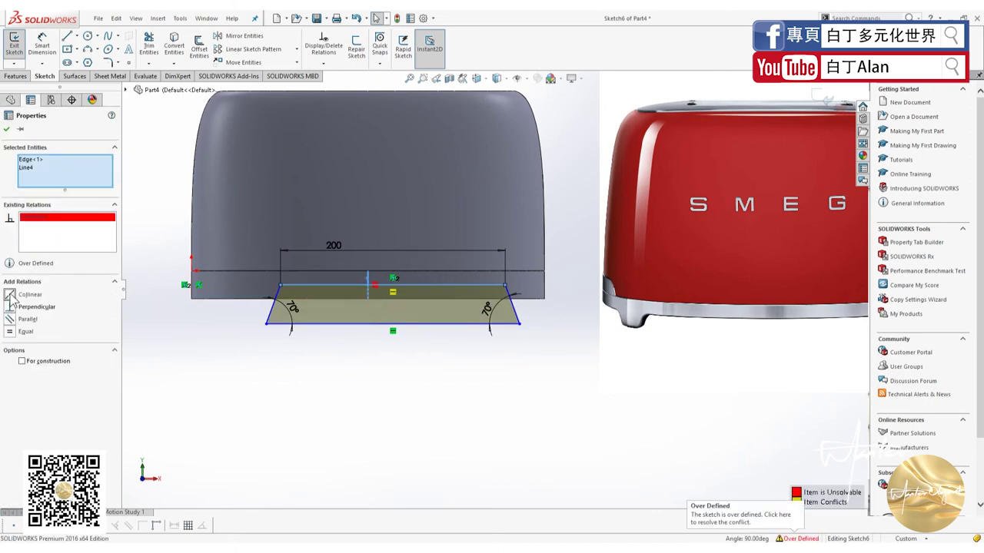
key("ctrl+z")
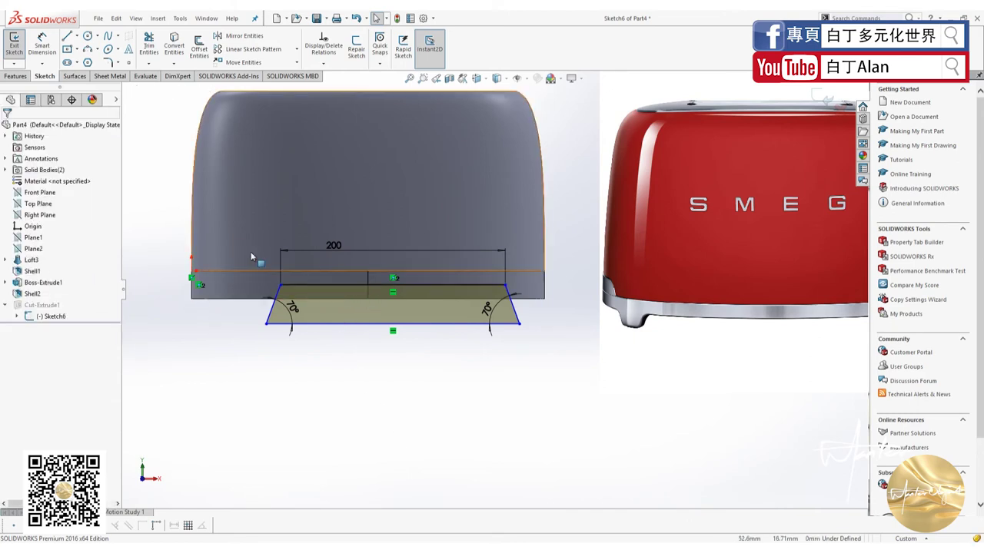
Add a 100 mm horizontal offset and a 30 mm height dimension to the trapezoid
left_click(42, 45)
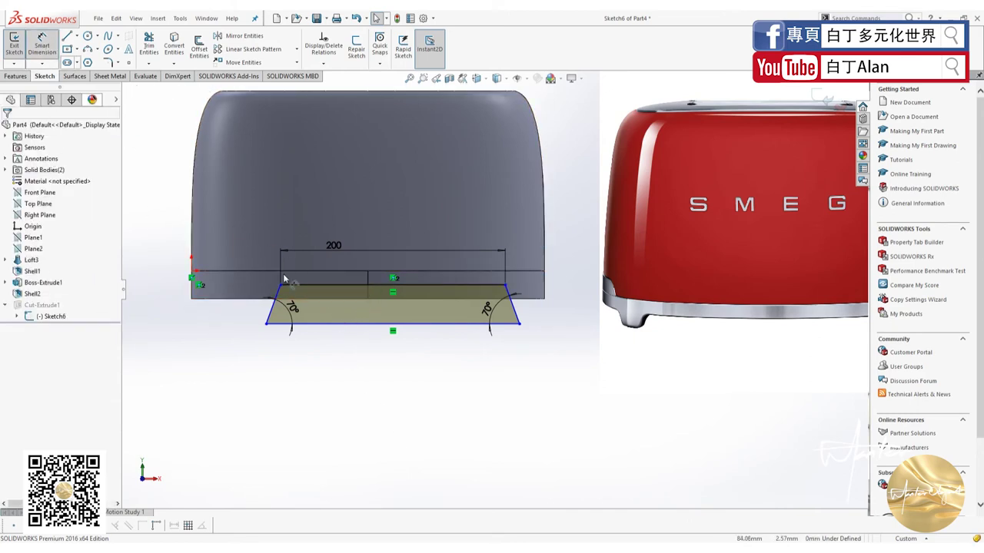
left_click(367, 284)
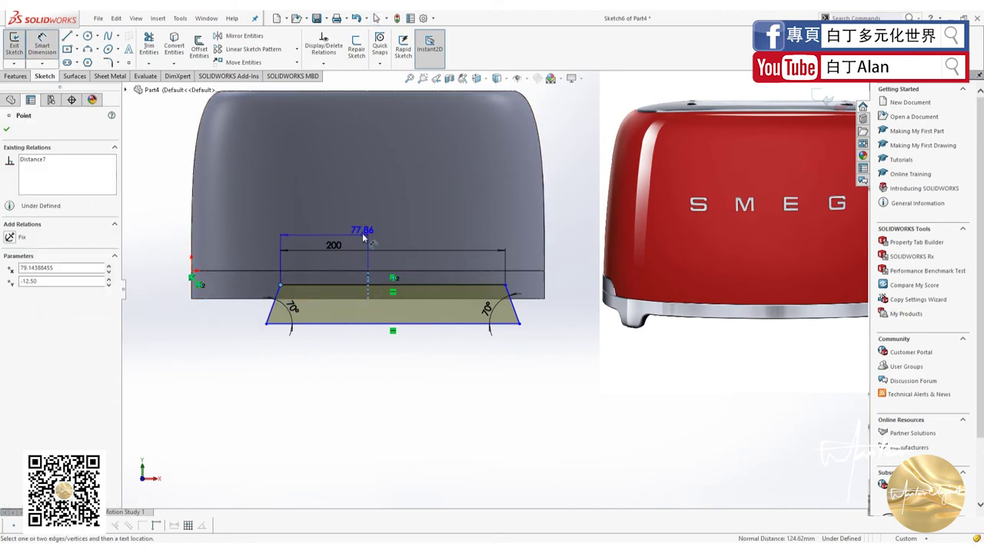
left_click(353, 219)
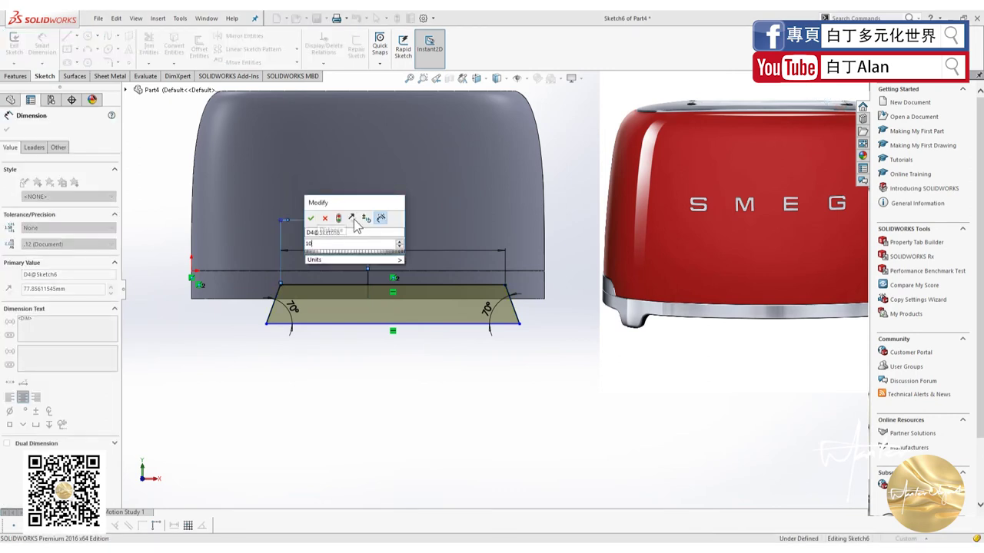
type("100")
key("Return")
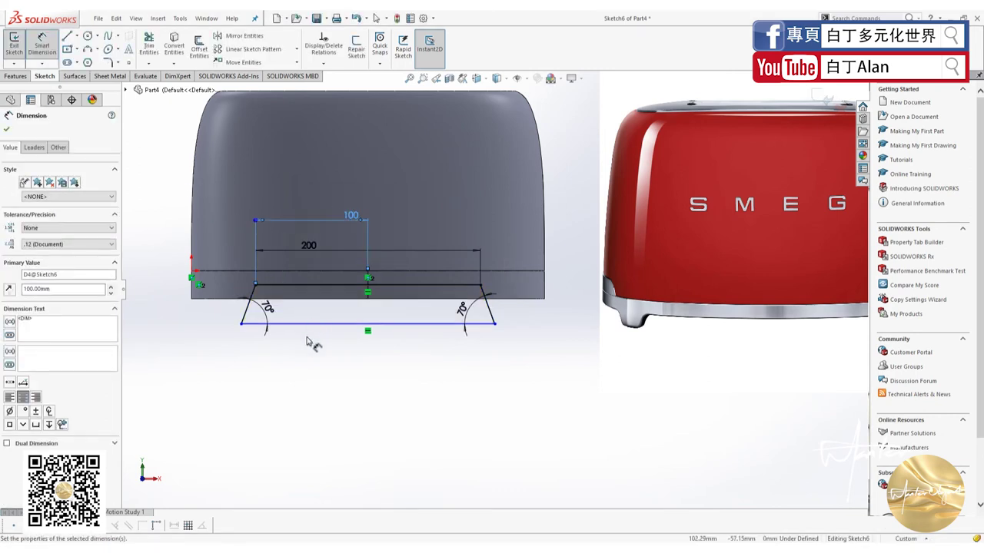
left_click(304, 286)
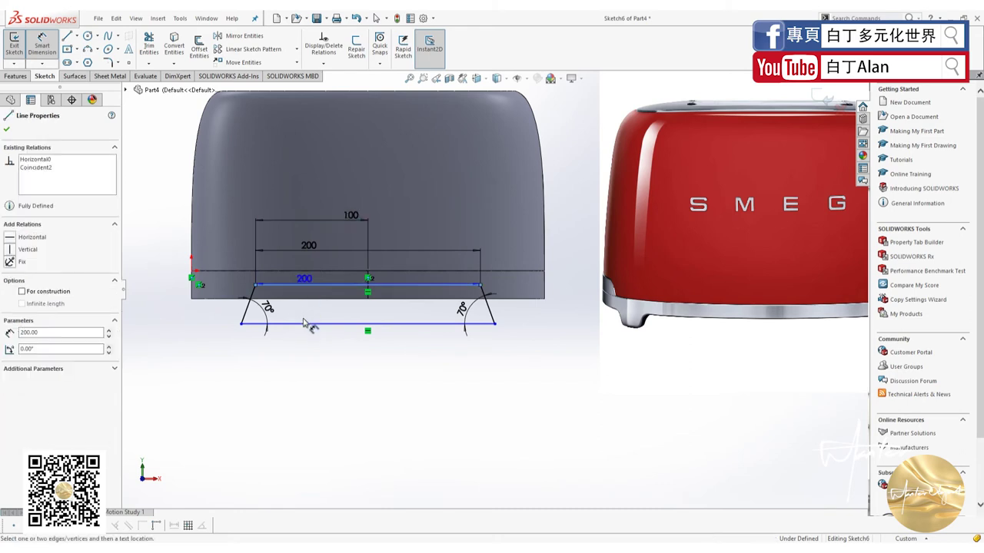
left_click(277, 323)
left_click(165, 321)
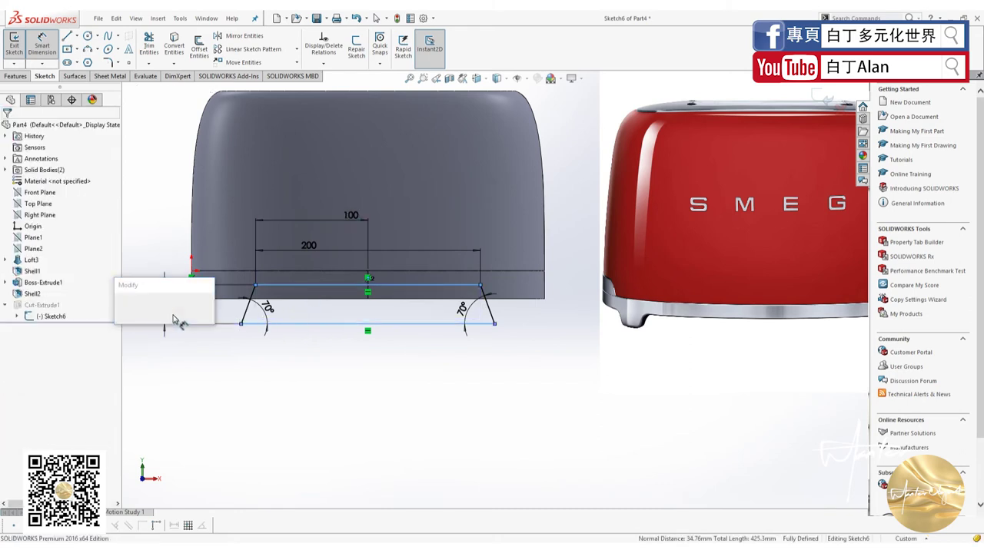
key("Return")
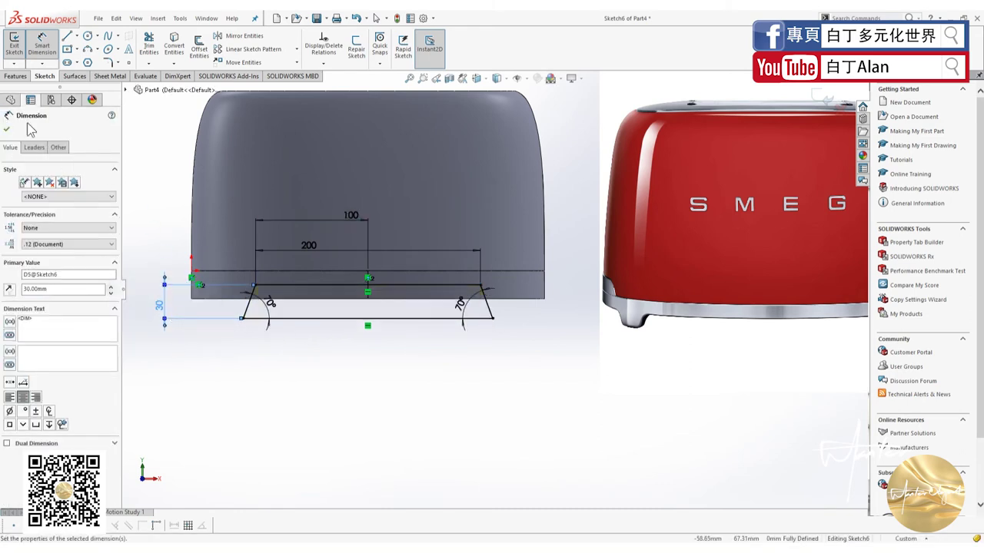
key("Escape")
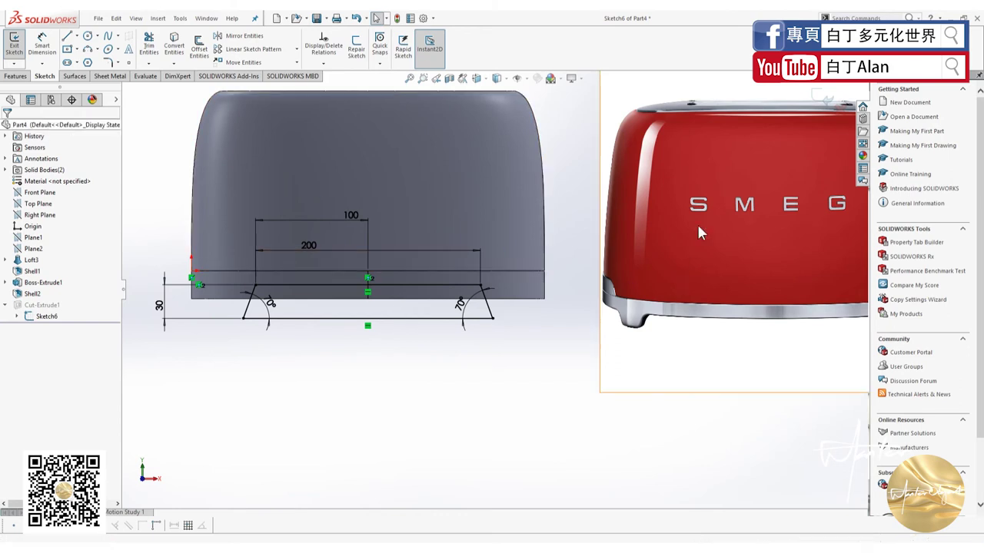
Exit Sketch6 to rebuild Cut-Extrude1 and inspect the two end feet from below
left_click(826, 96)
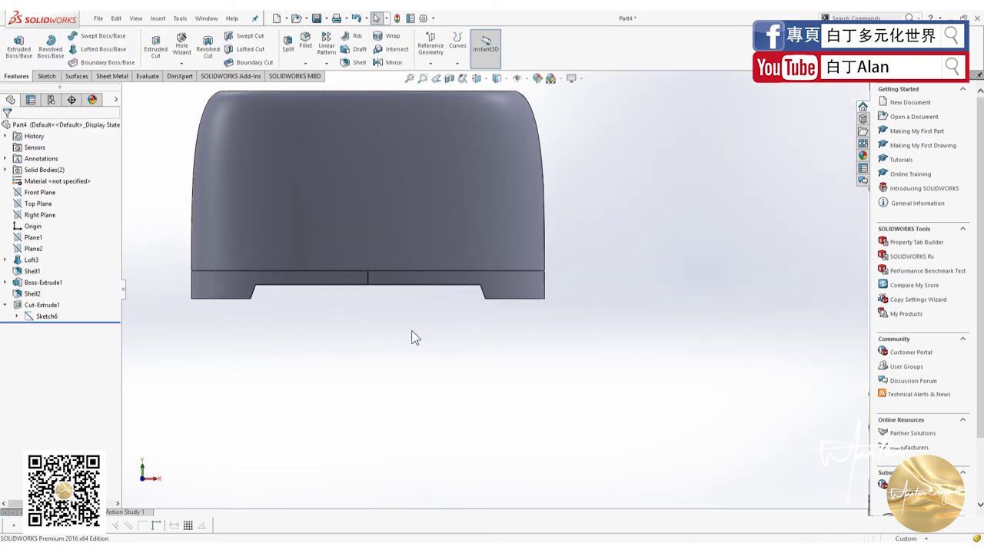
middle_click_drag(415, 338, 452, 378)
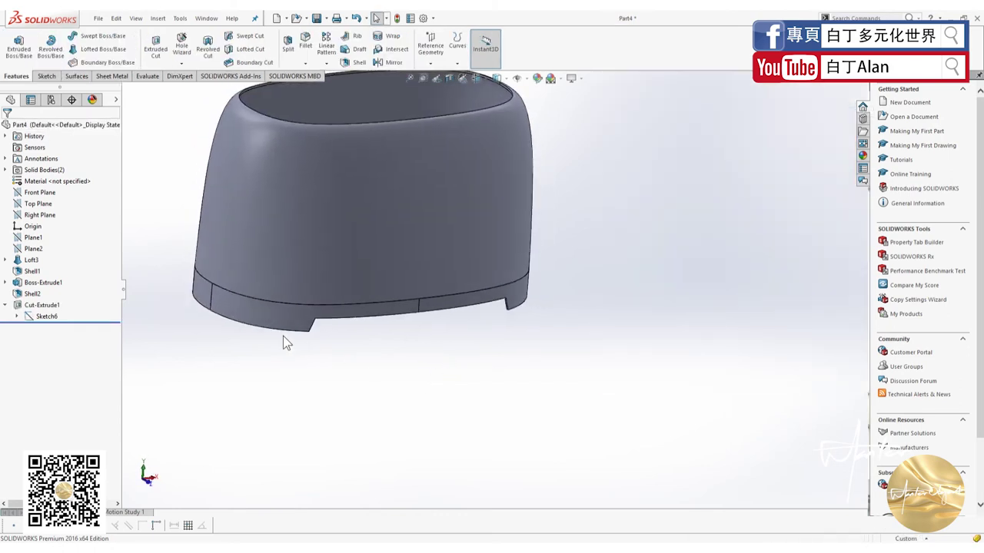
mouse_move(277, 345)
middle_mouse_down()
mouse_move(312, 306)
mouse_move(303, 366)
mouse_move(332, 331)
middle_mouse_up()
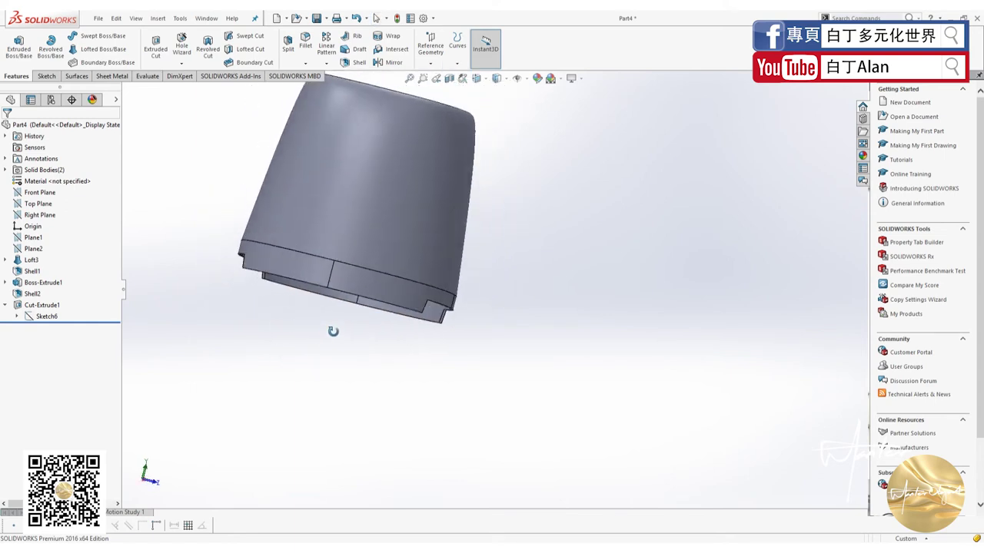
left_click(29, 216)
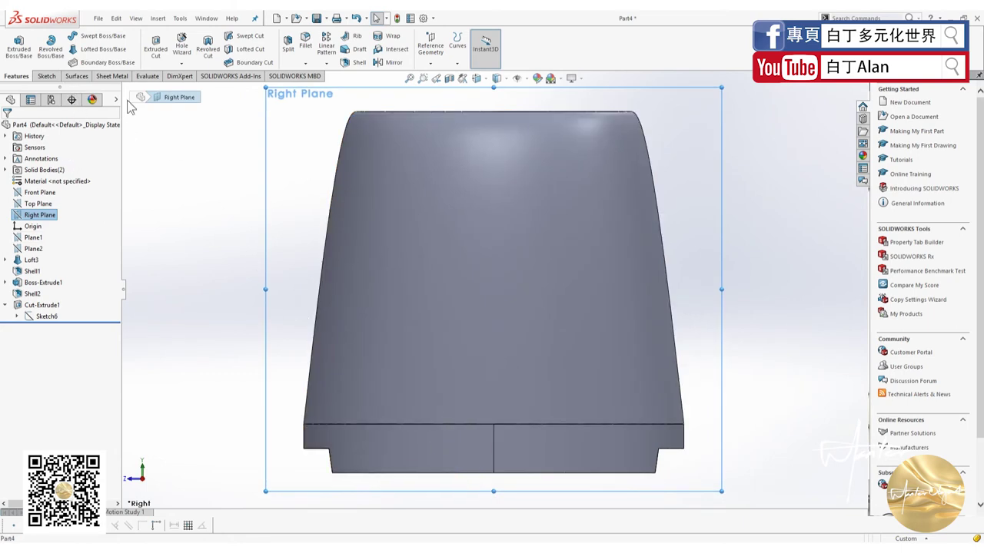
Start a sketch on the Right Plane and draw a closed four-line trapezoid under the base
left_click(46, 76)
left_click(16, 43)
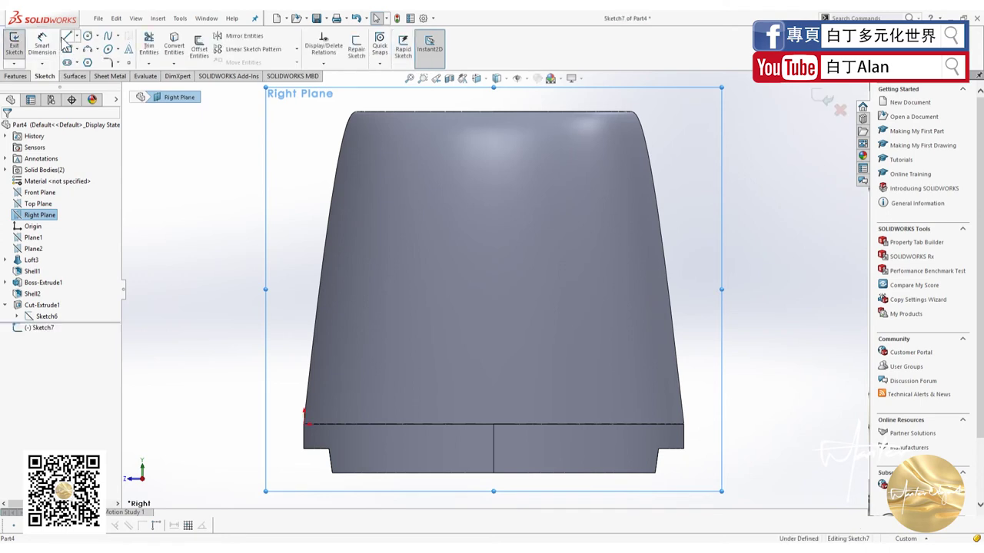
left_click(66, 37)
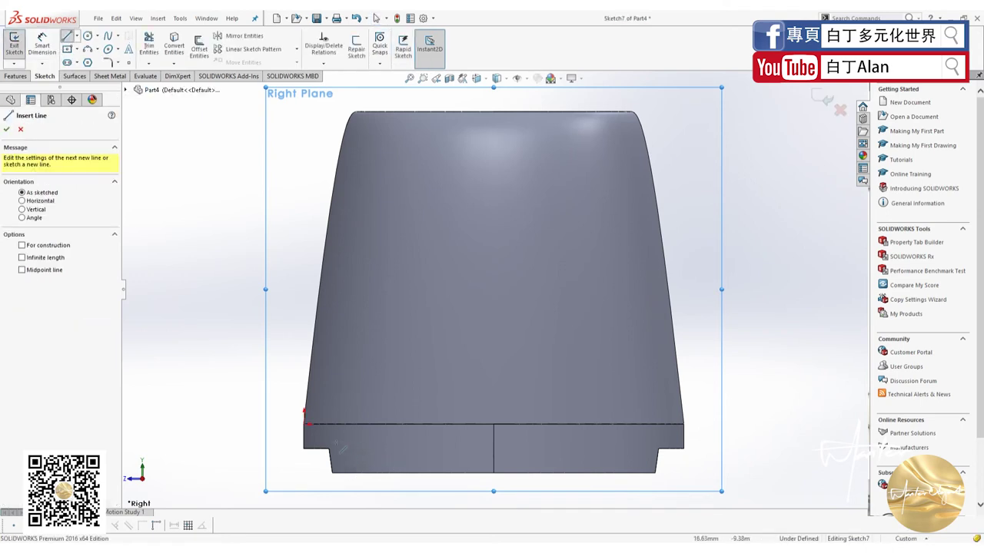
left_click(355, 447)
scroll(349, 469, "down", 2)
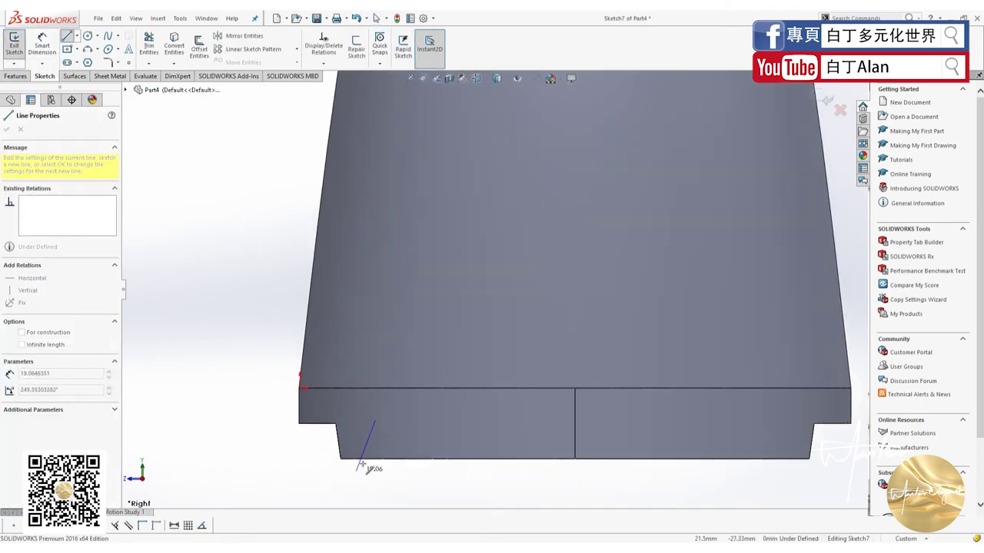
left_click(363, 478)
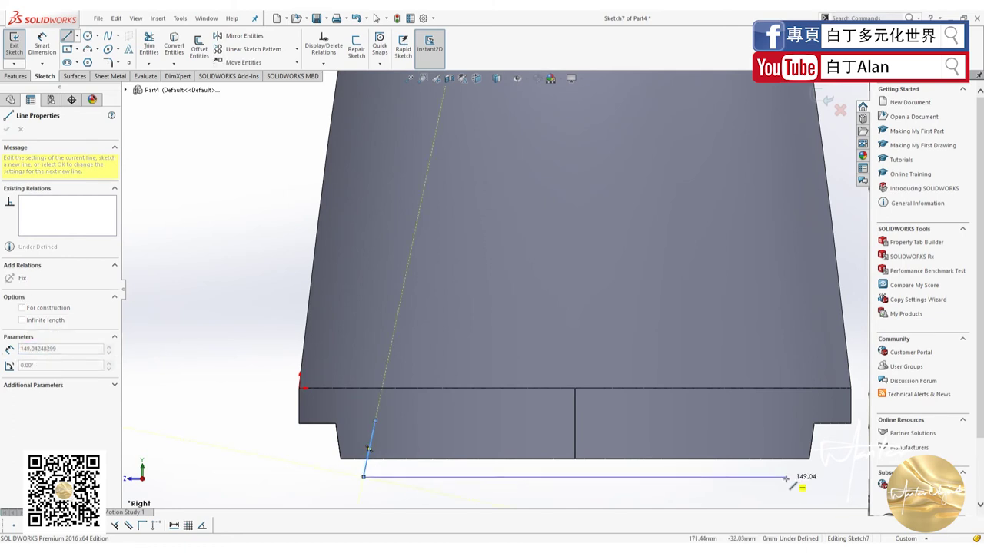
left_click(785, 477)
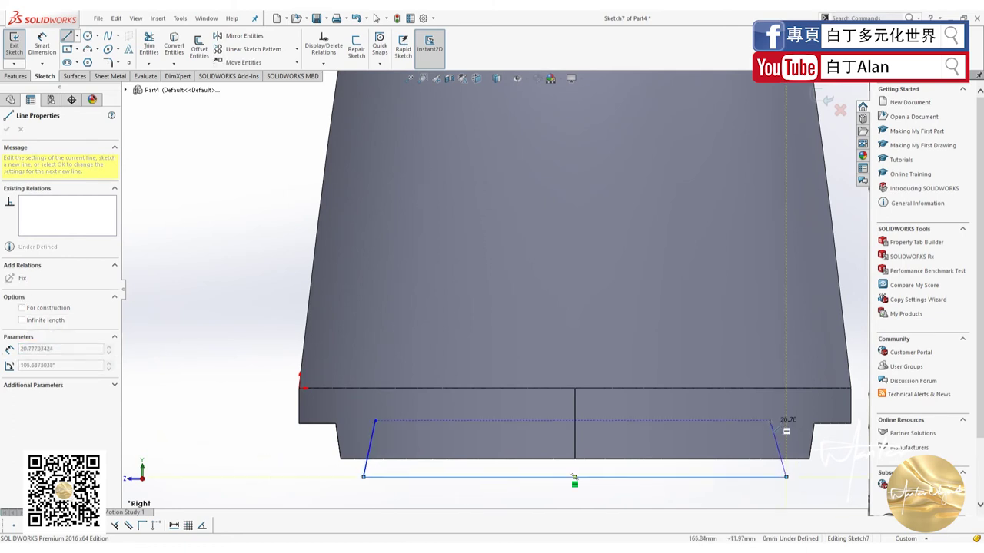
left_click(770, 421)
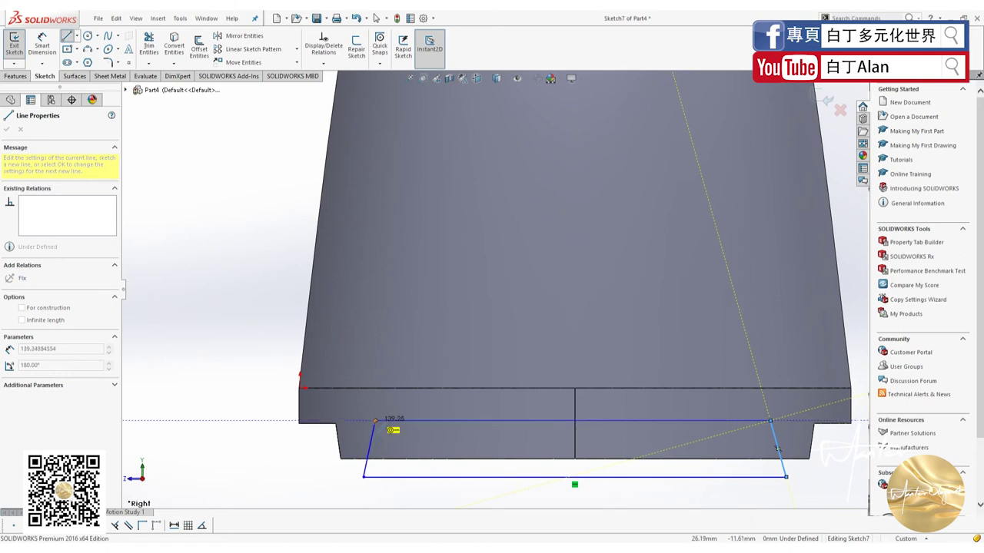
left_click(375, 420)
key("Escape")
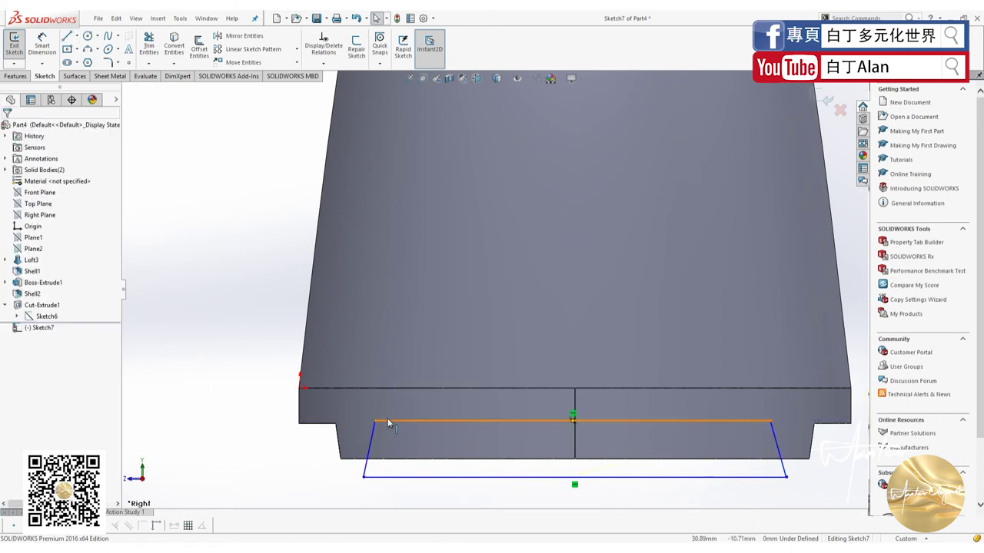
Make the trapezoid's top line collinear with the body's bottom edge
left_click(327, 425, "ctrl")
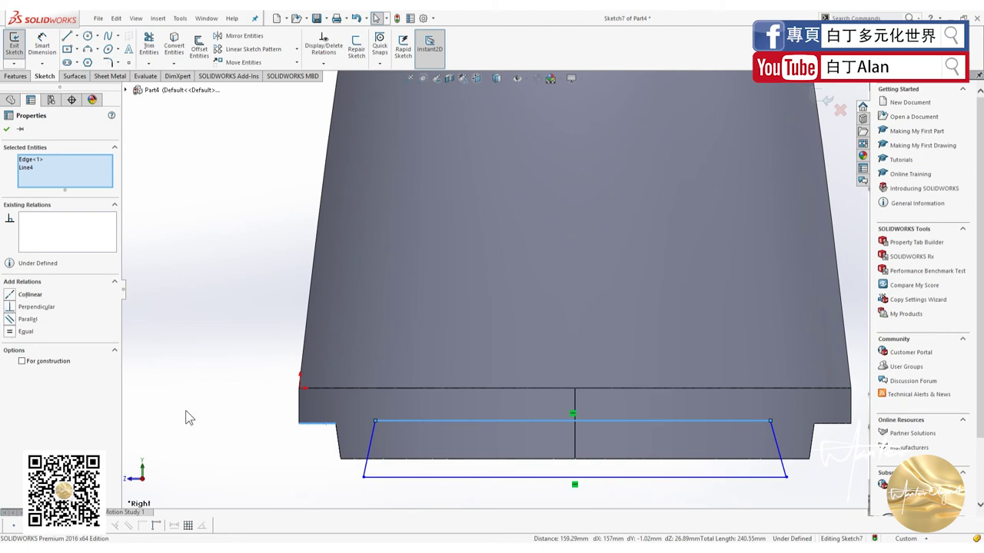
left_click(160, 422)
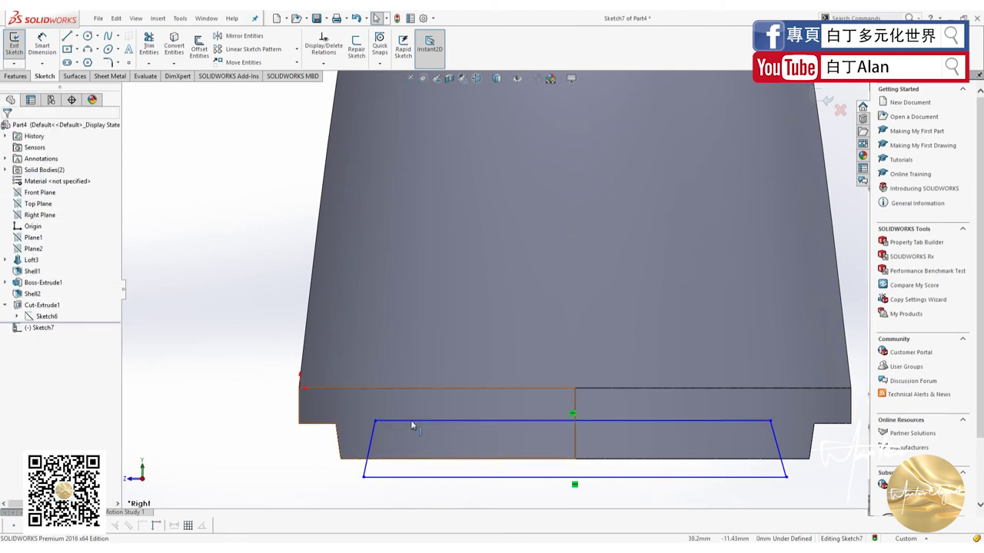
left_click(323, 427, "ctrl")
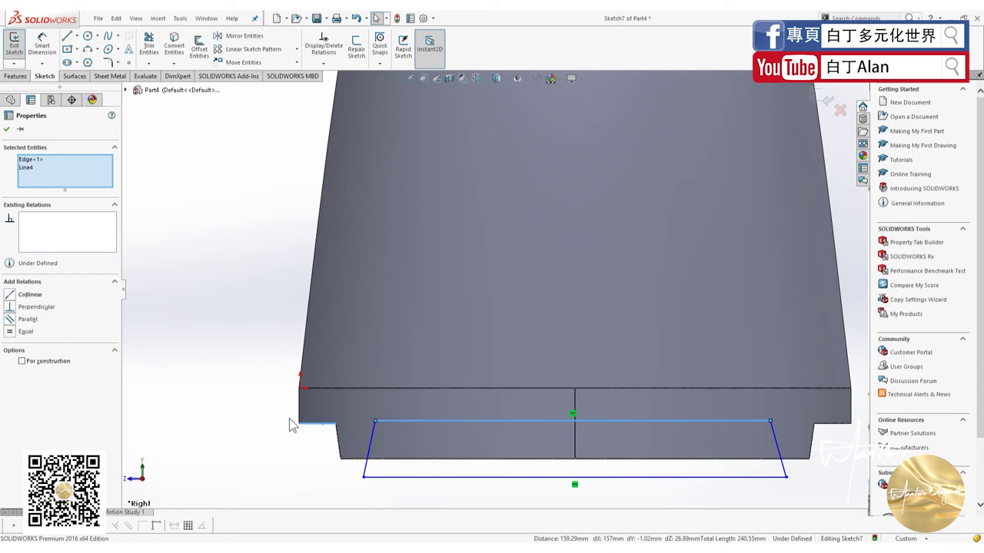
left_click(10, 296)
left_click(255, 441)
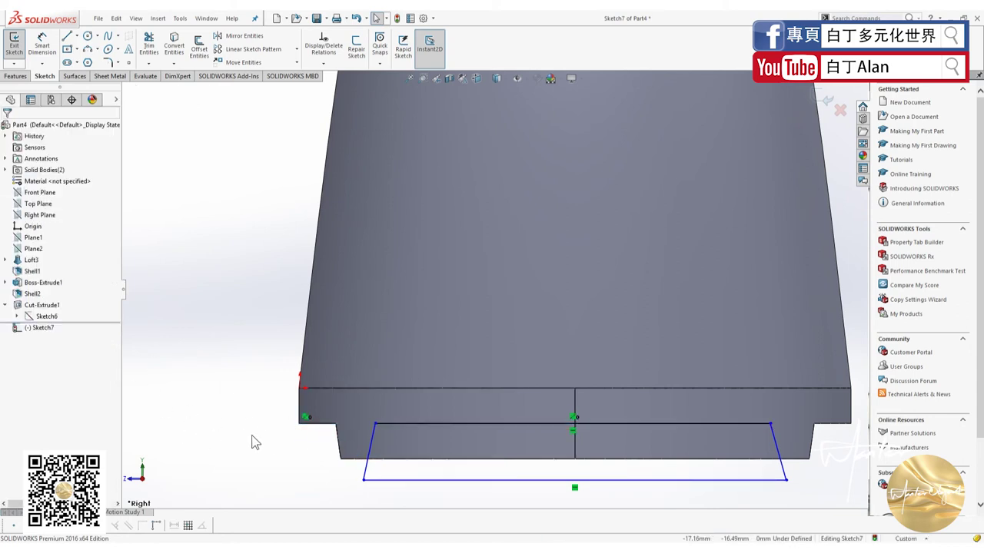
scroll(367, 457, "up", 2)
scroll(613, 471, "down", 2)
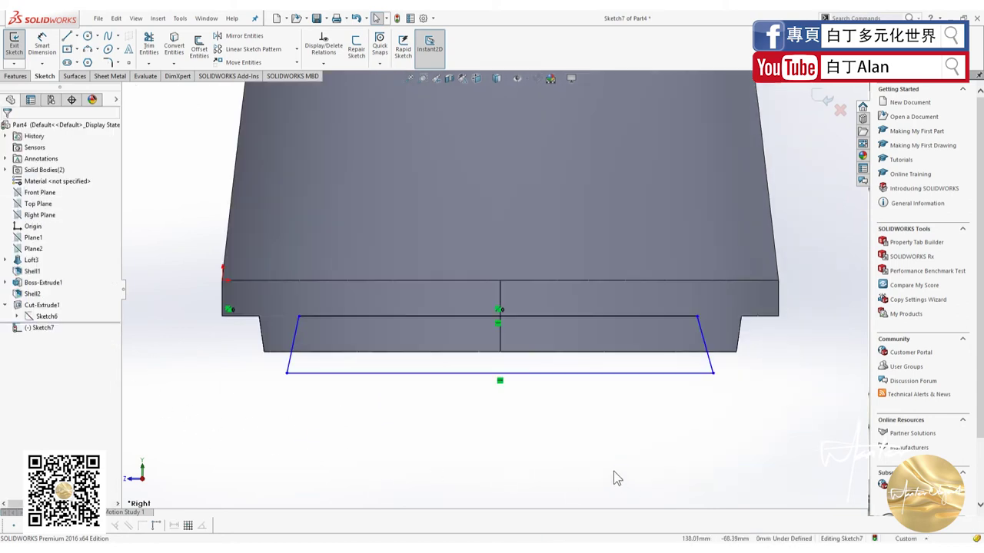
Dimension the trapezoid's height at 30 mm
left_click(42, 44)
left_click(313, 373)
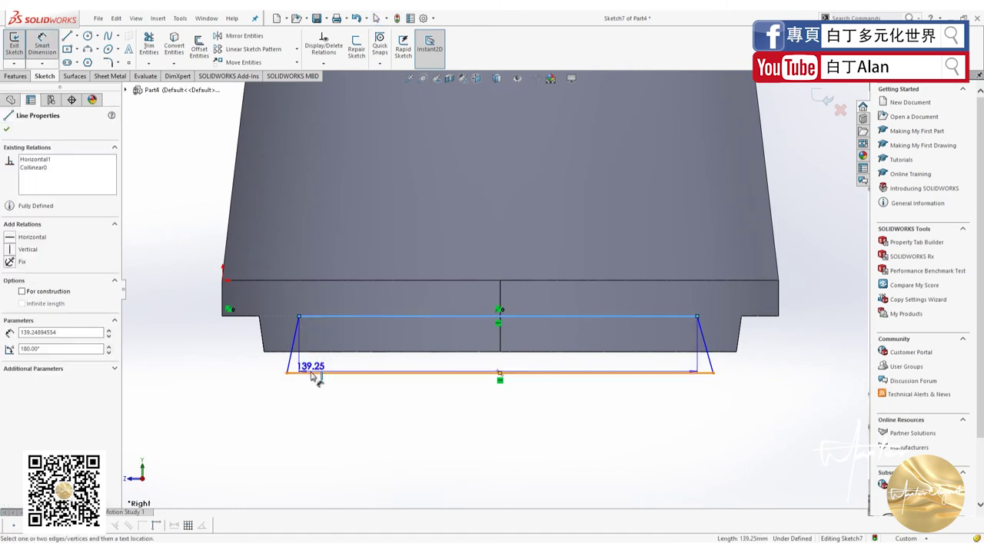
left_click(303, 316)
left_click(192, 357)
type("30")
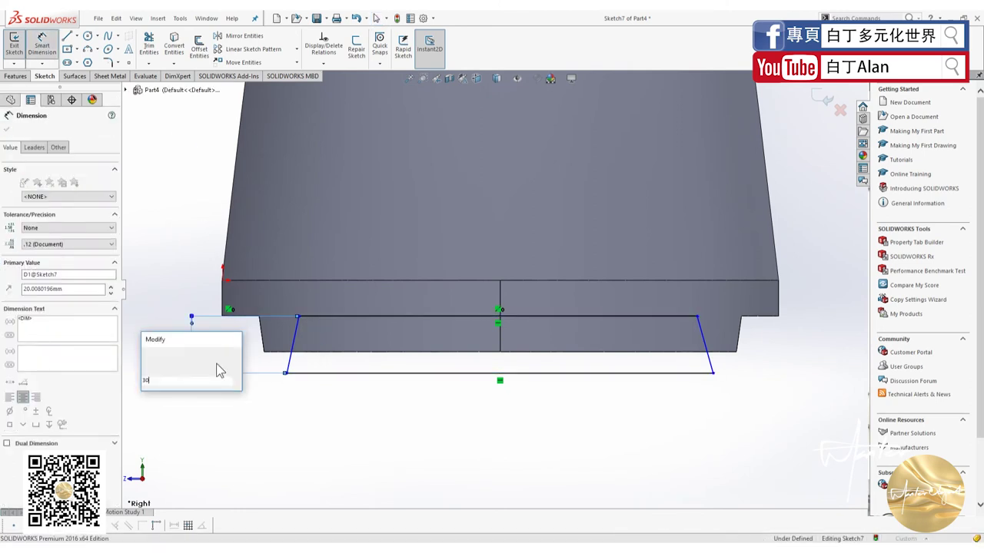
key("Return")
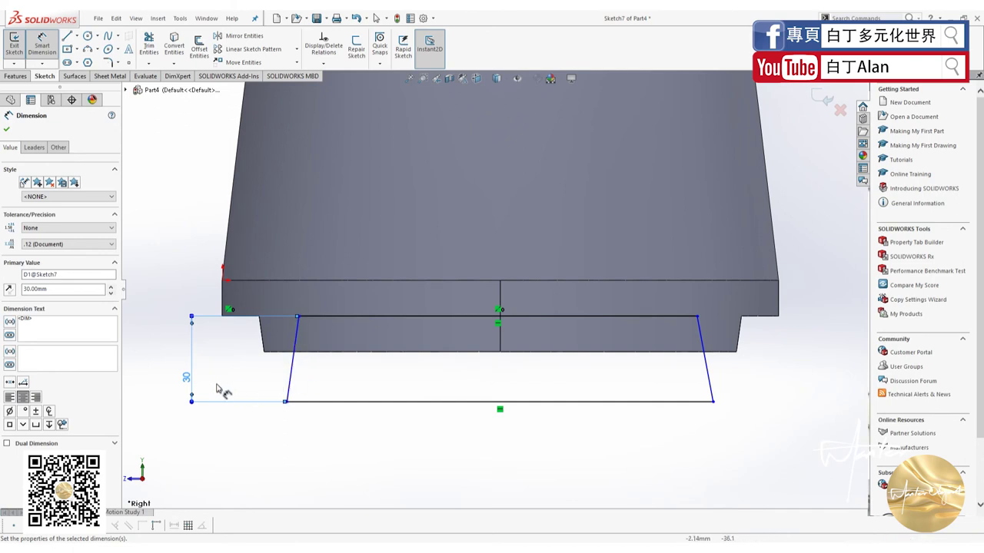
Dimension the left sloped side's angle, adjusting it from 60° through 70° and 75° to 80°
left_click(309, 401)
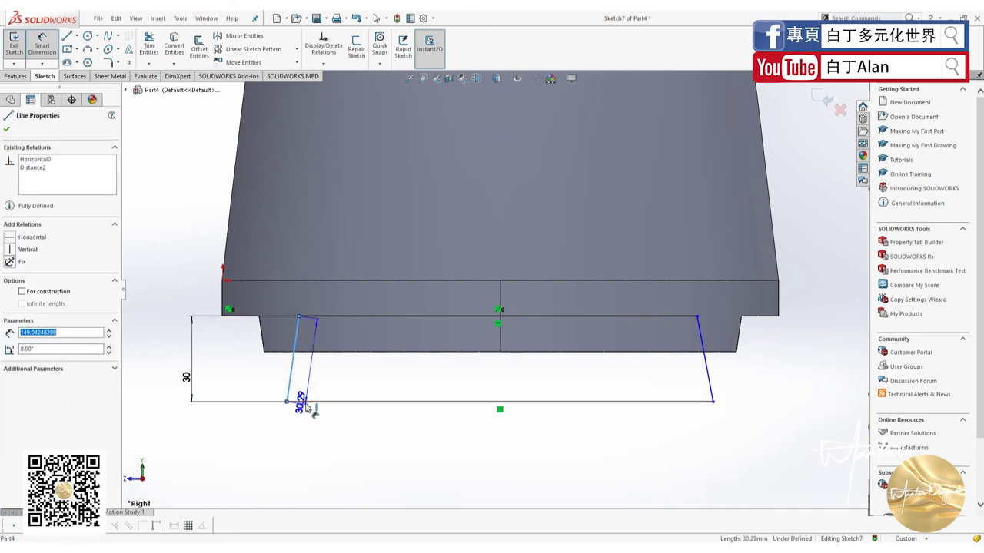
left_click(290, 377)
left_click(317, 388)
type("60")
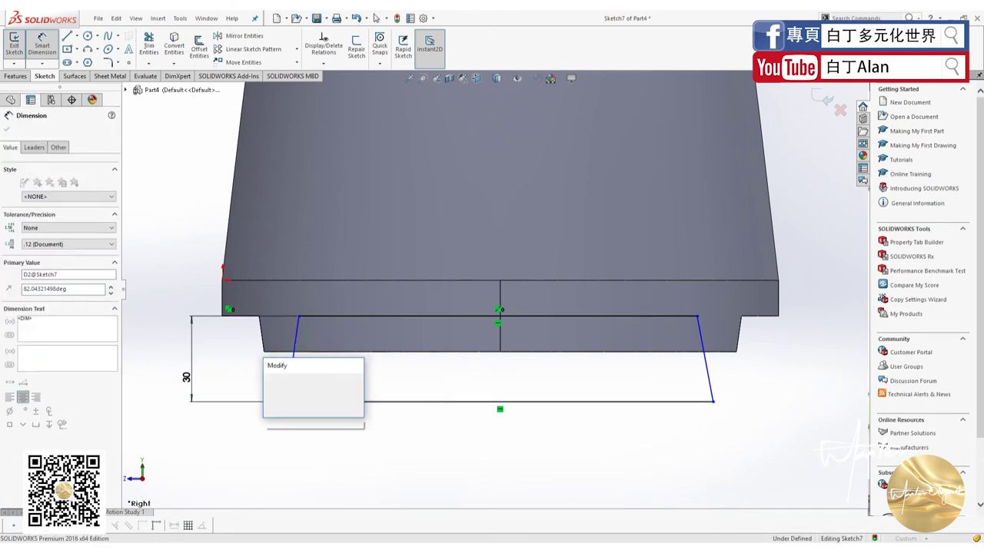
key("Return")
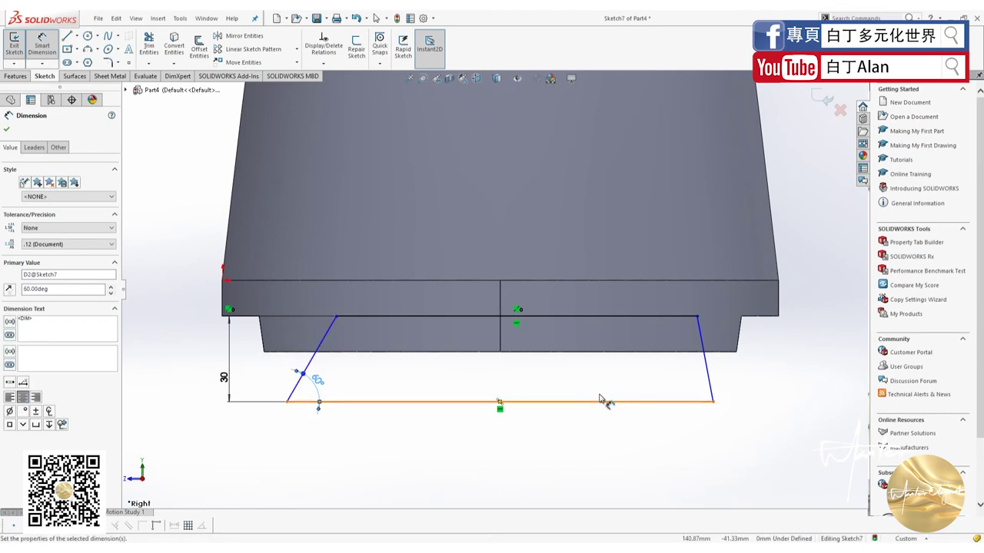
double_click(317, 379)
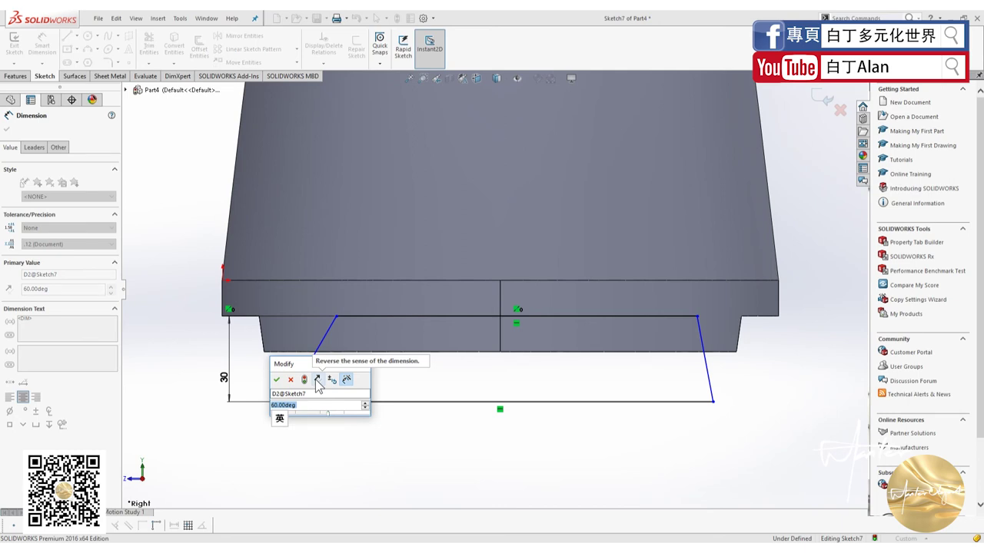
type("70")
key("Return")
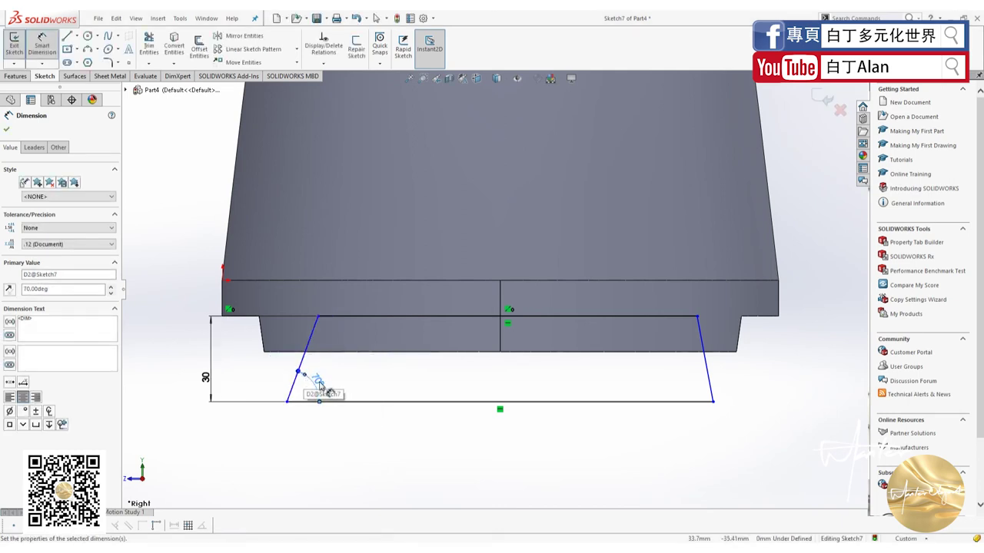
double_click(319, 385)
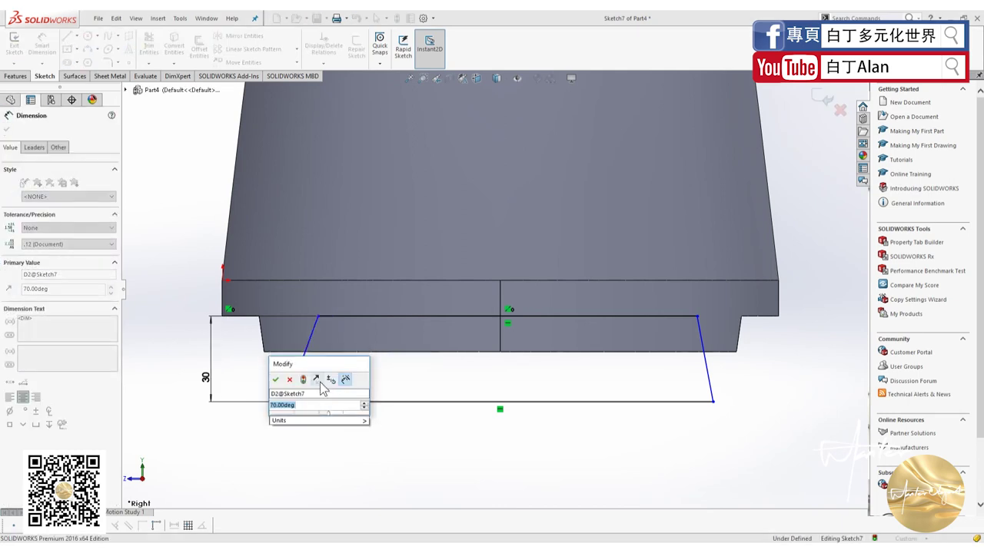
type("75")
key("Return")
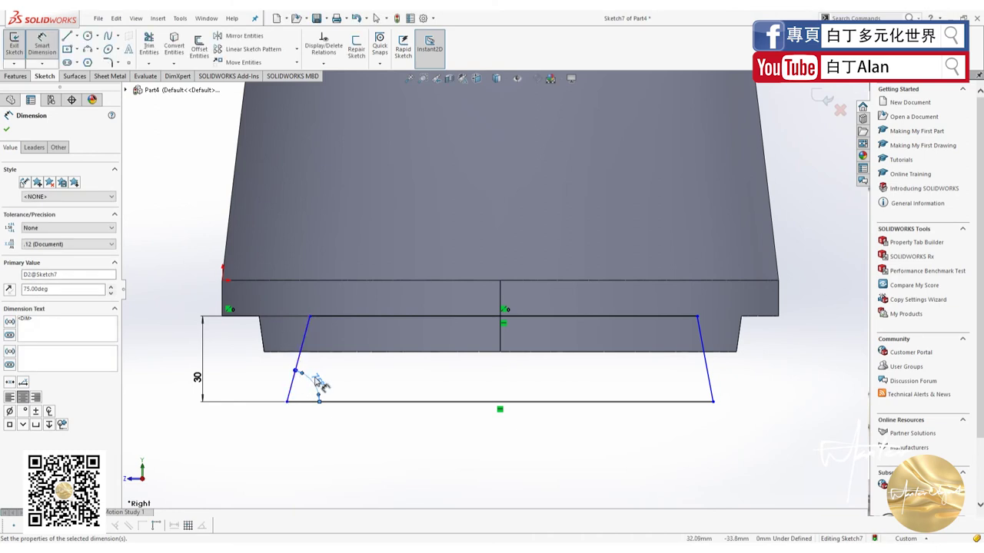
double_click(316, 380)
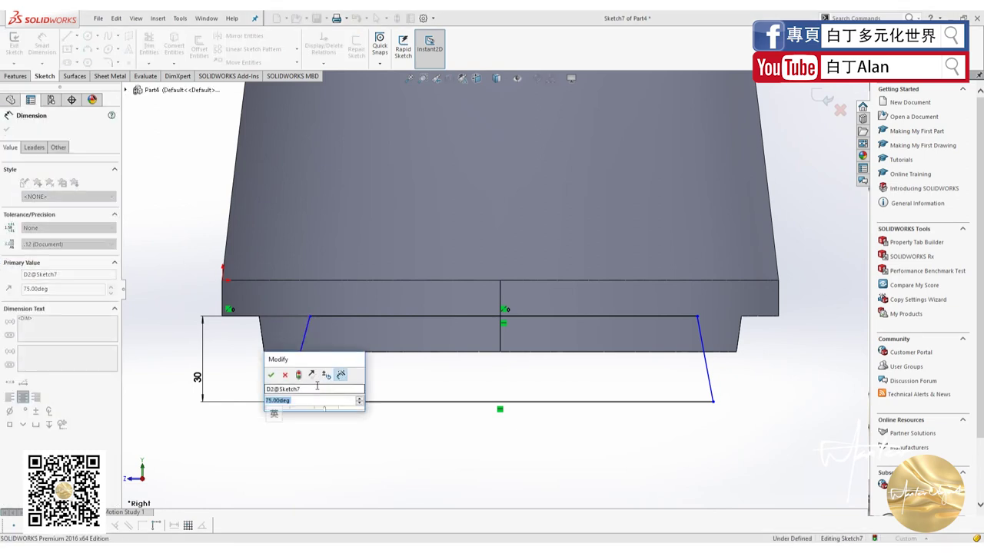
type("80")
key("Return")
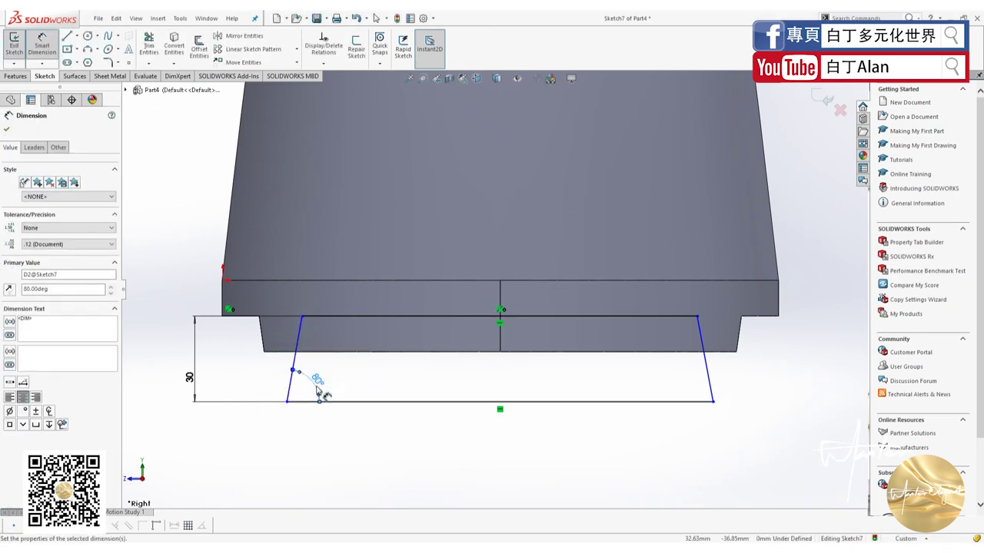
Set the right sloped side's angle to 80°
left_click(706, 366)
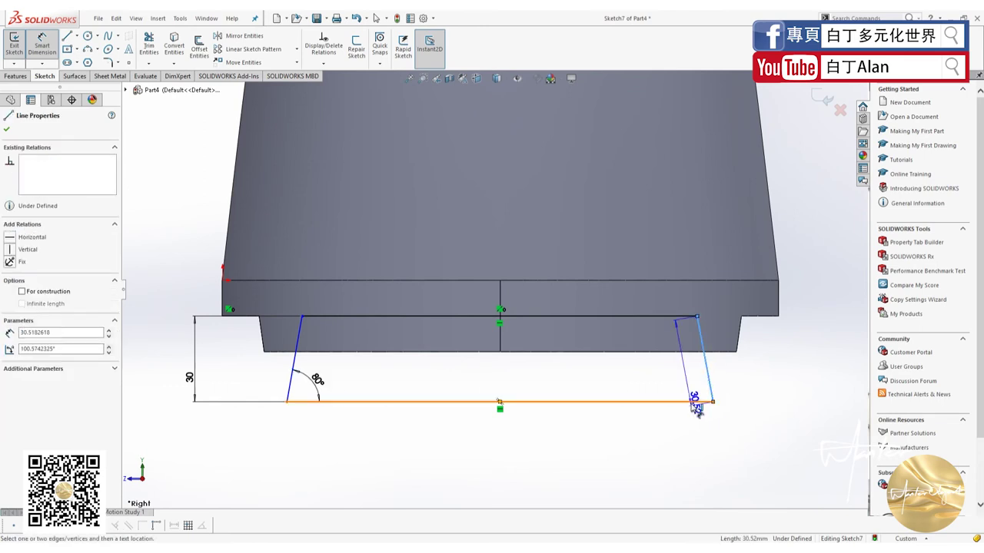
left_click(696, 400)
left_click(665, 379)
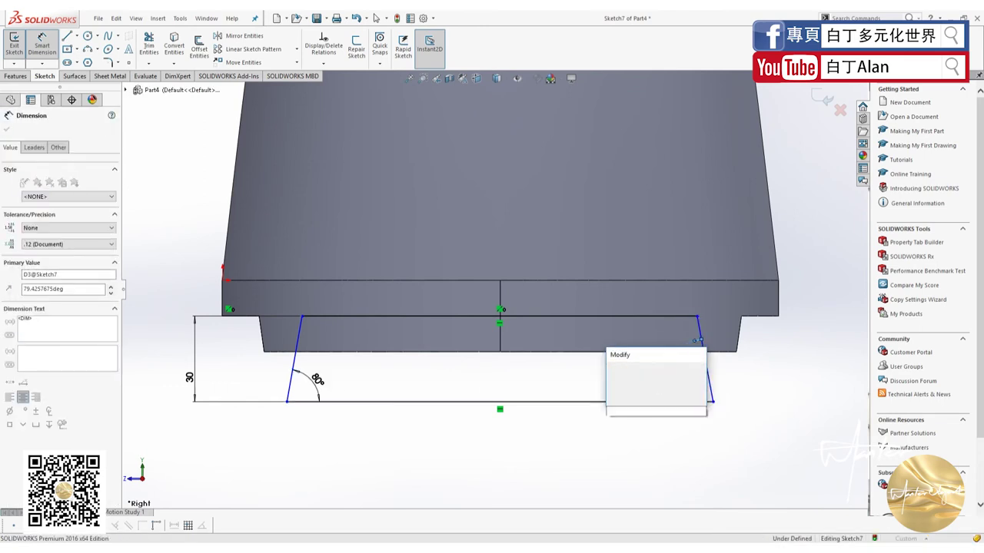
type("80")
key("Return")
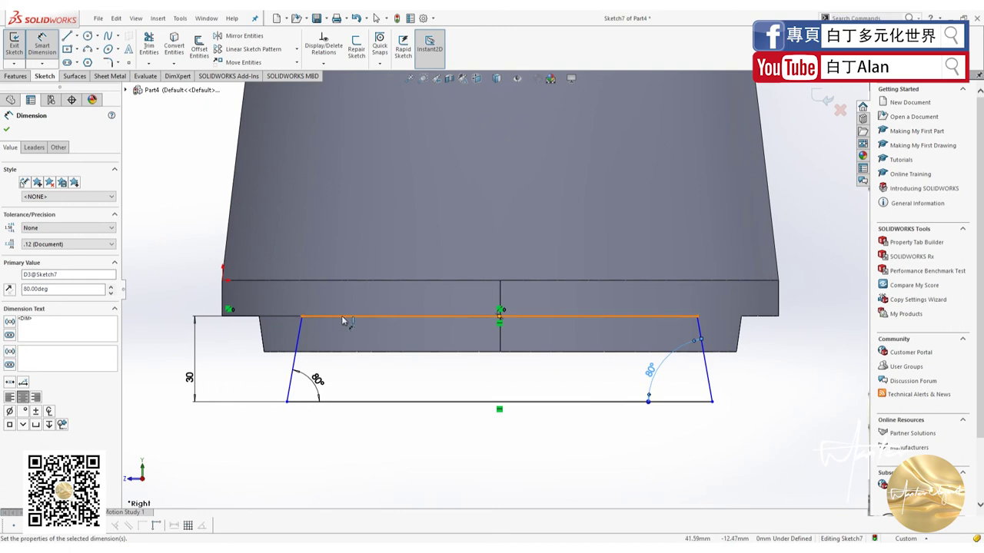
Give the top line a 140 mm width and change the height from 30 to 20 mm
left_click(344, 317)
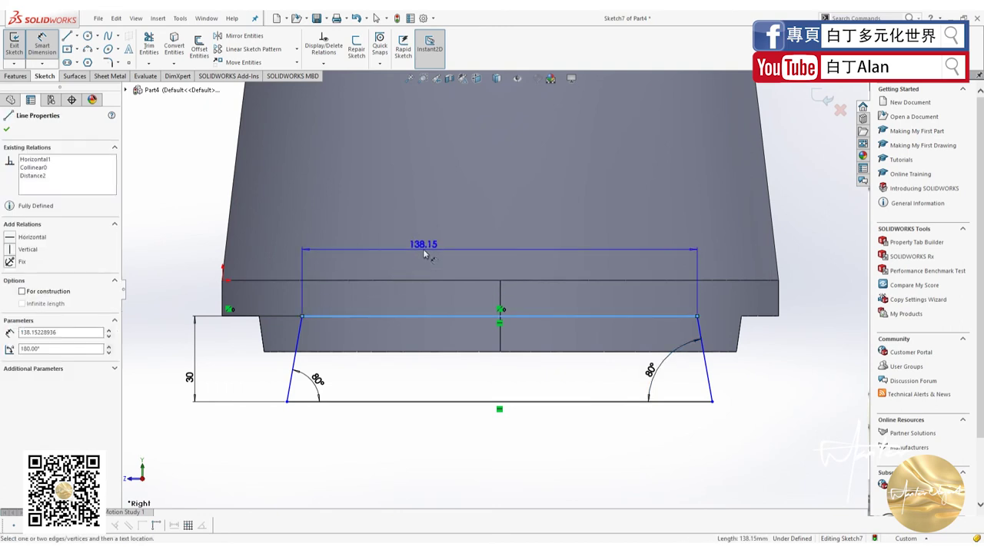
left_click(424, 251)
type("1")
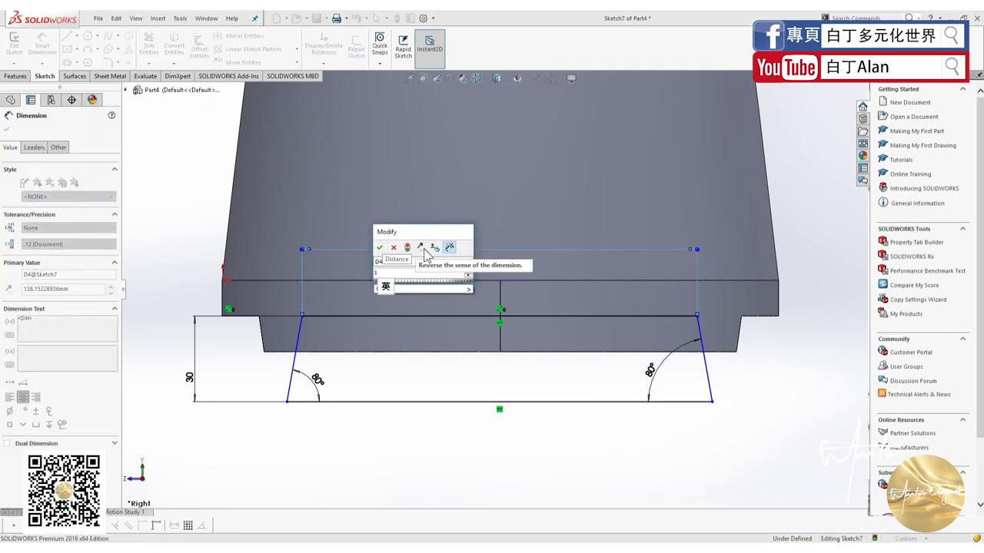
type("40")
key("Return")
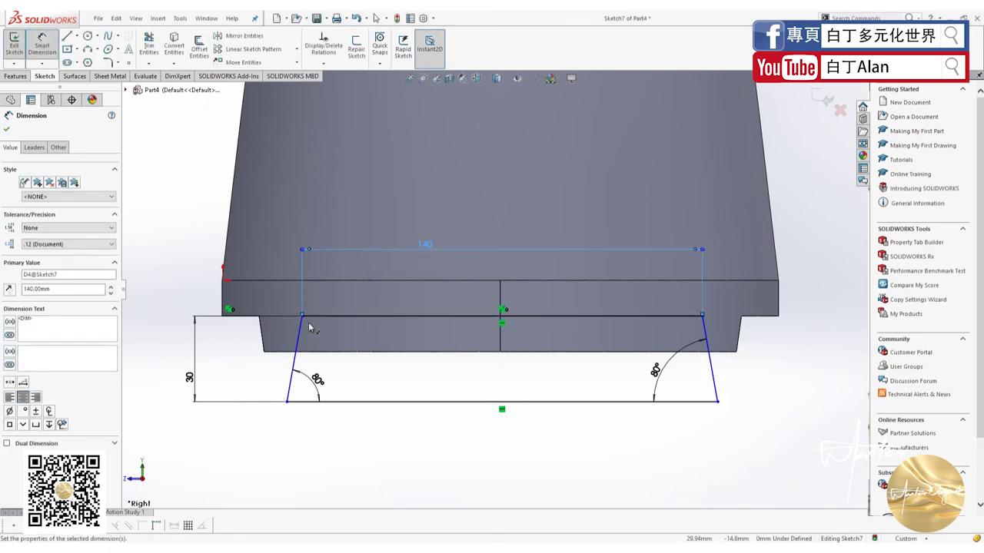
double_click(187, 370)
type("20")
key("Return")
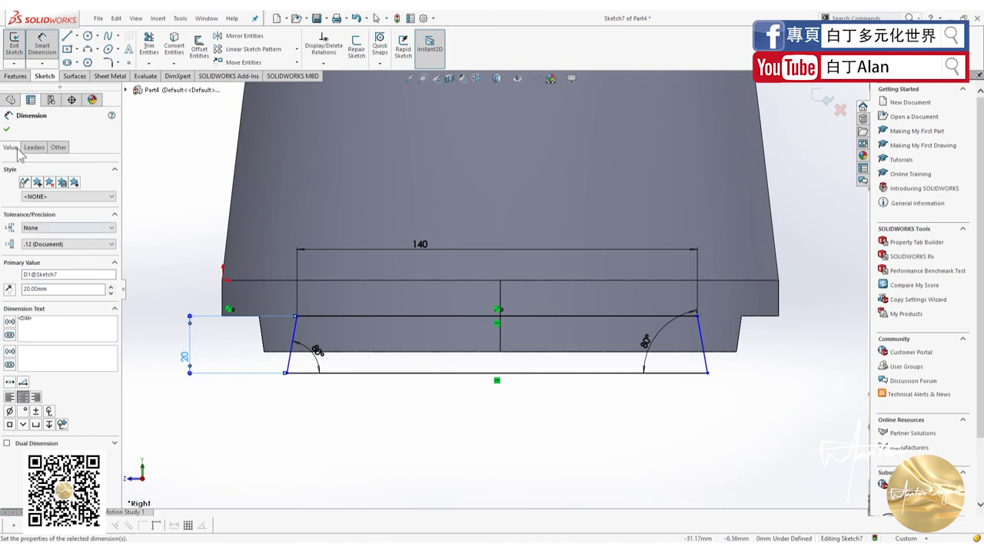
left_click(6, 129)
mouse_move(500, 441)
middle_mouse_down()
mouse_move(513, 445)
mouse_move(258, 261)
middle_mouse_up()
Extrude-cut the trapezoid sketch Through All - Both directions to create Cut-Extrude2
left_click(29, 75)
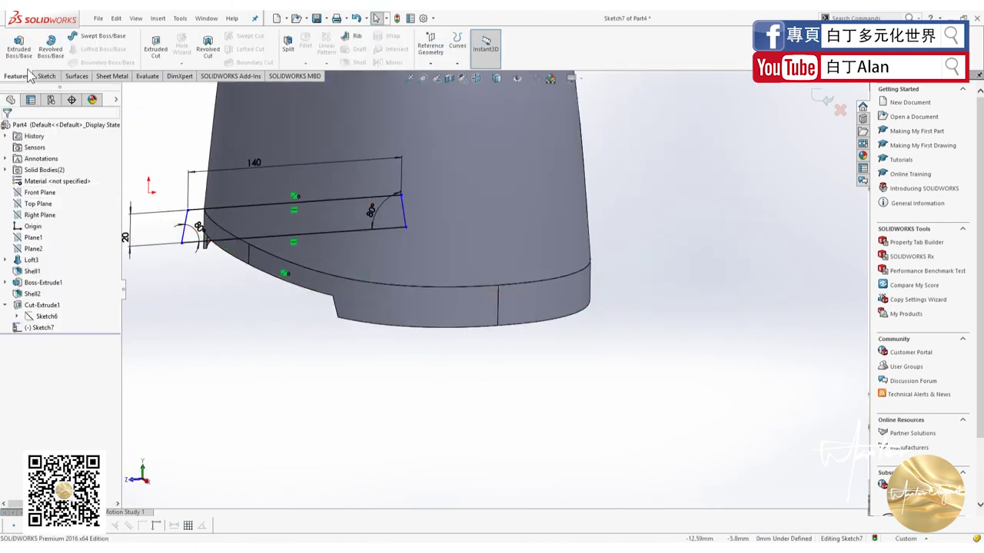
left_click(153, 48)
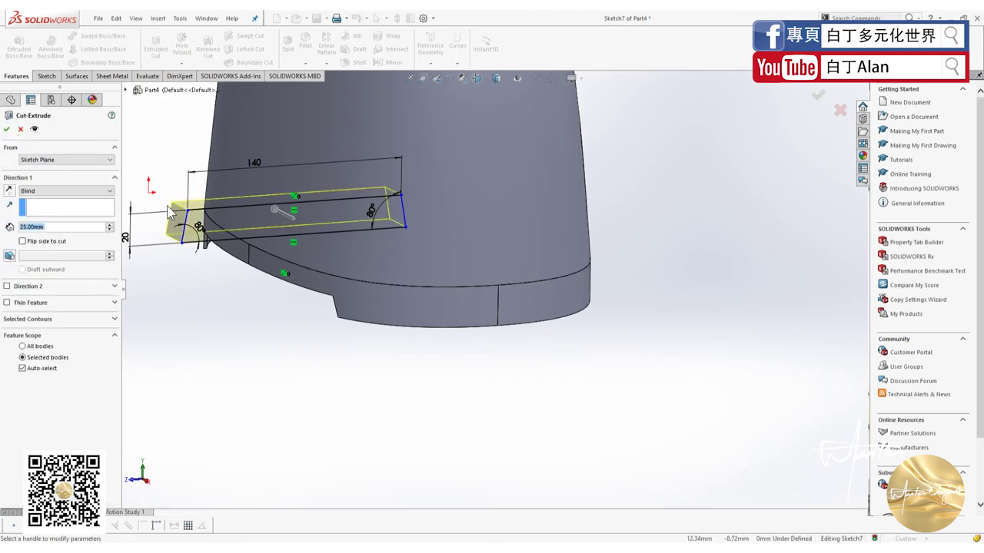
left_click(66, 186)
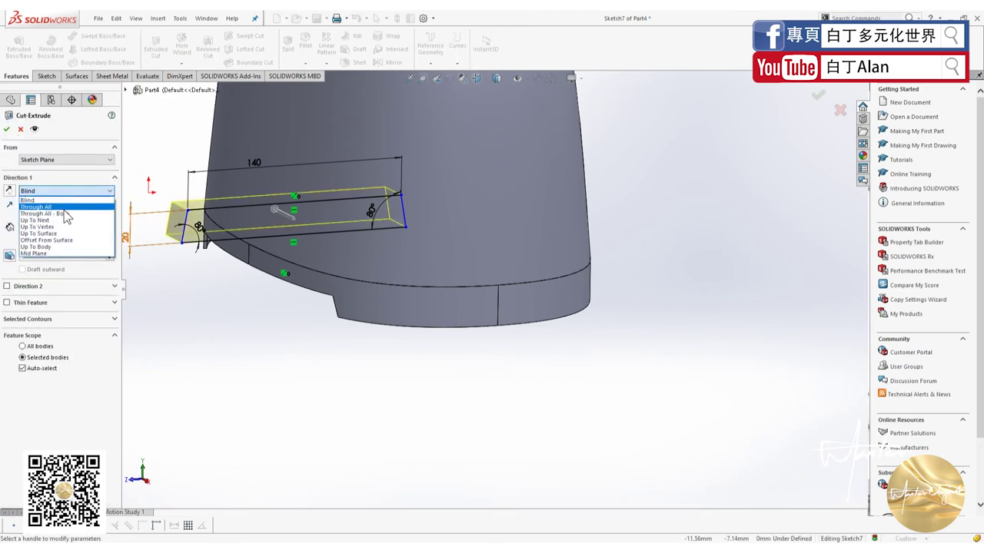
left_click(66, 214)
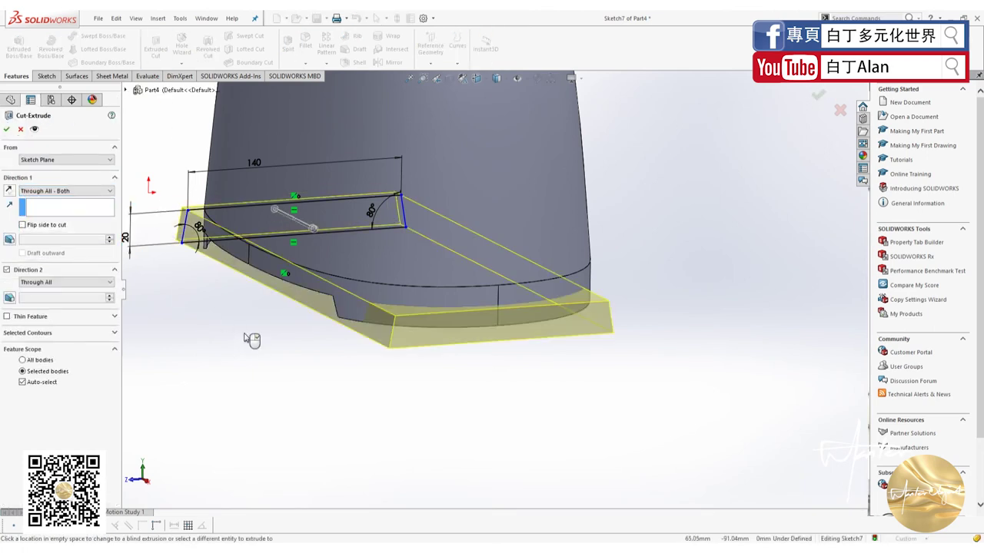
left_click(8, 130)
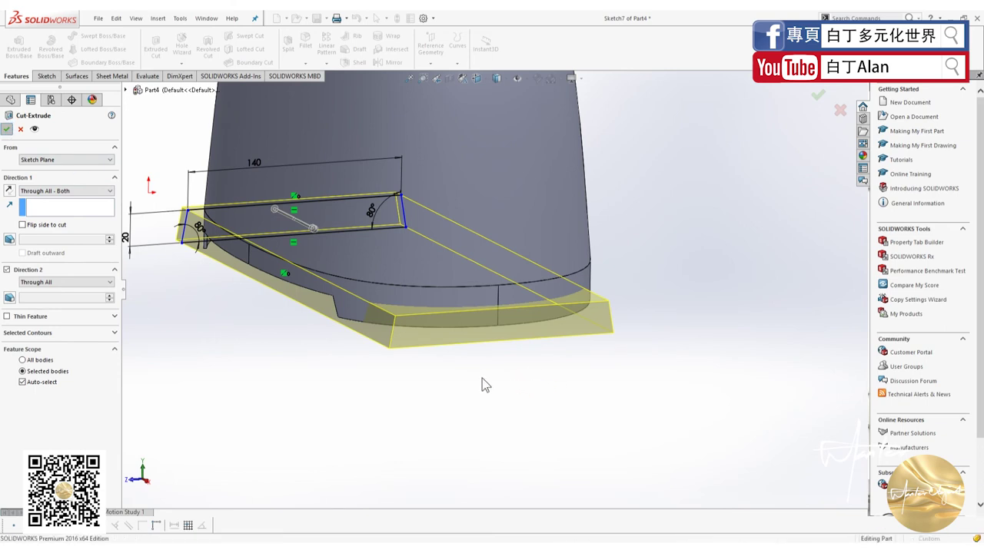
scroll(481, 379, "down", 2)
scroll(479, 379, "up", 3)
scroll(541, 385, "up", 3)
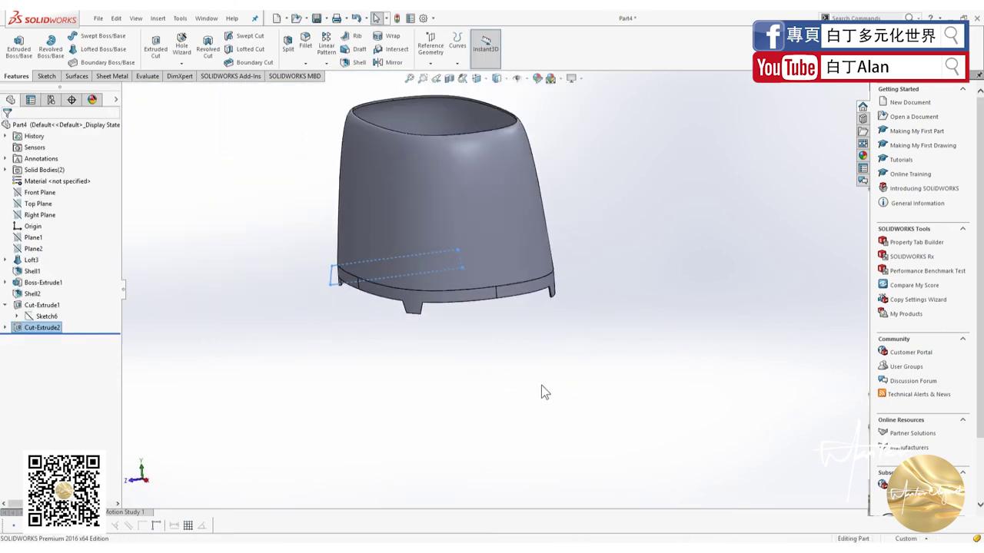
mouse_move(541, 385)
middle_mouse_down()
mouse_move(448, 396)
mouse_move(434, 382)
middle_mouse_up()
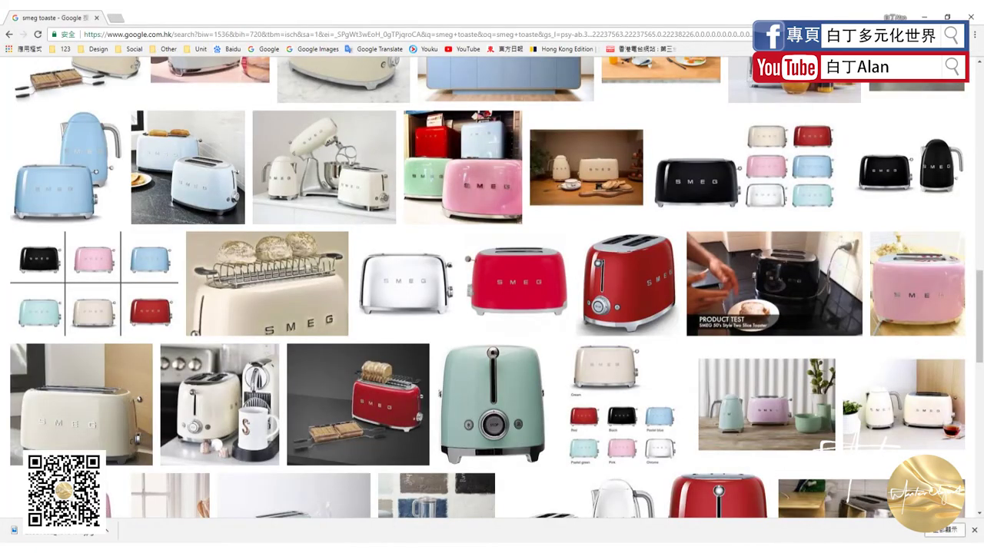
scroll(536, 473, "down", 1)
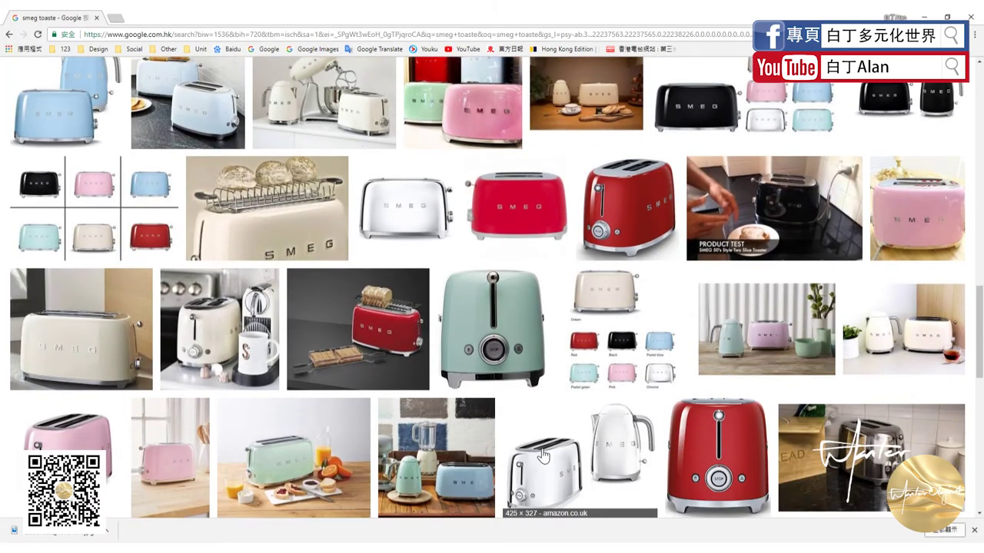
scroll(584, 384, "down", 3)
scroll(653, 292, "down", 2)
scroll(676, 246, "up", 3)
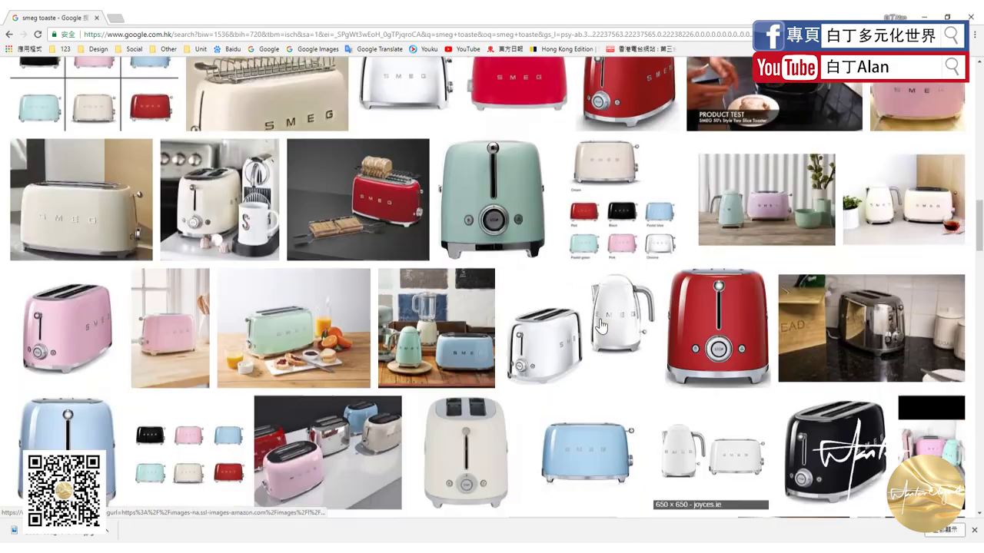
scroll(630, 308, "up", 3)
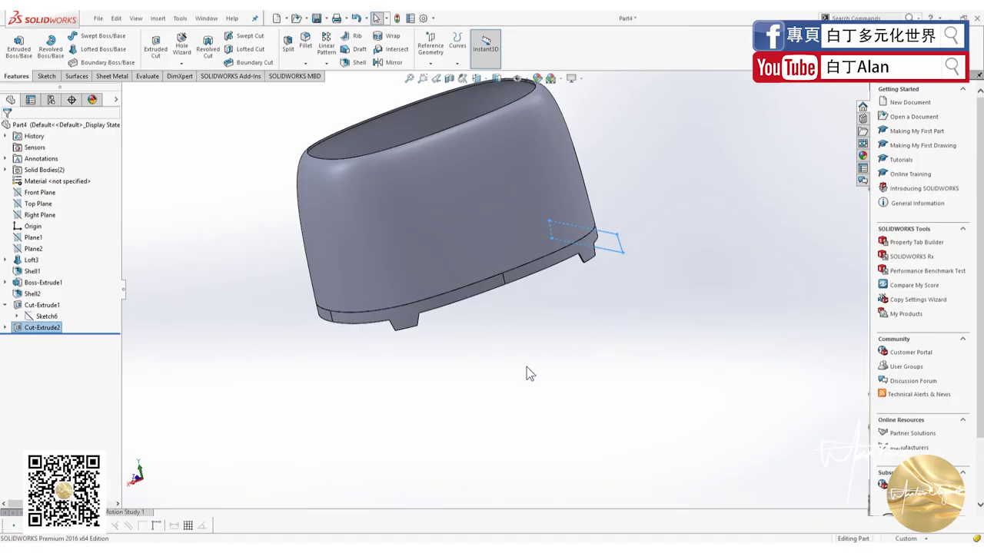
middle_click_drag(527, 374, 533, 176)
scroll(450, 213, "down", 3)
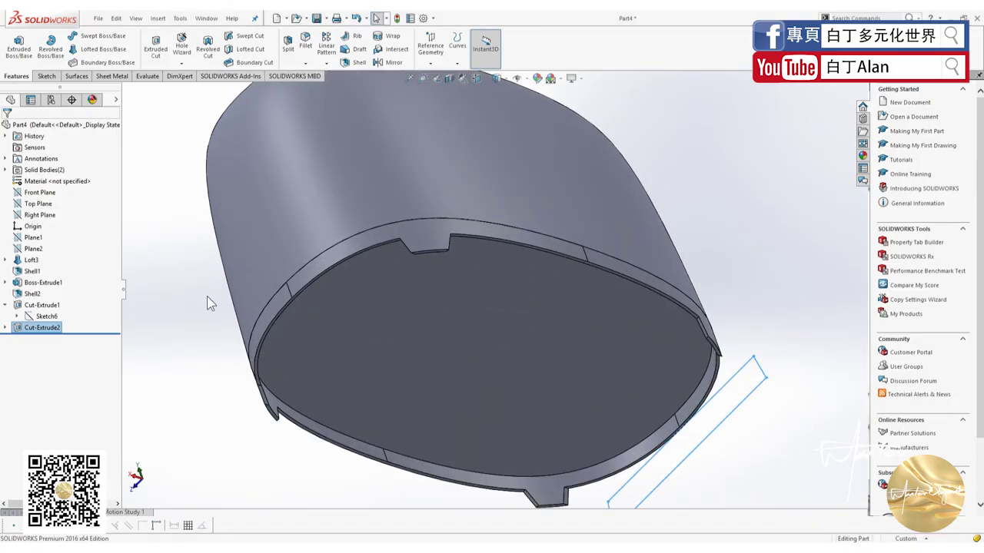
Edit Shell2 to change its wall thickness from 2 mm to 5 mm
right_click(31, 294)
left_click(37, 262)
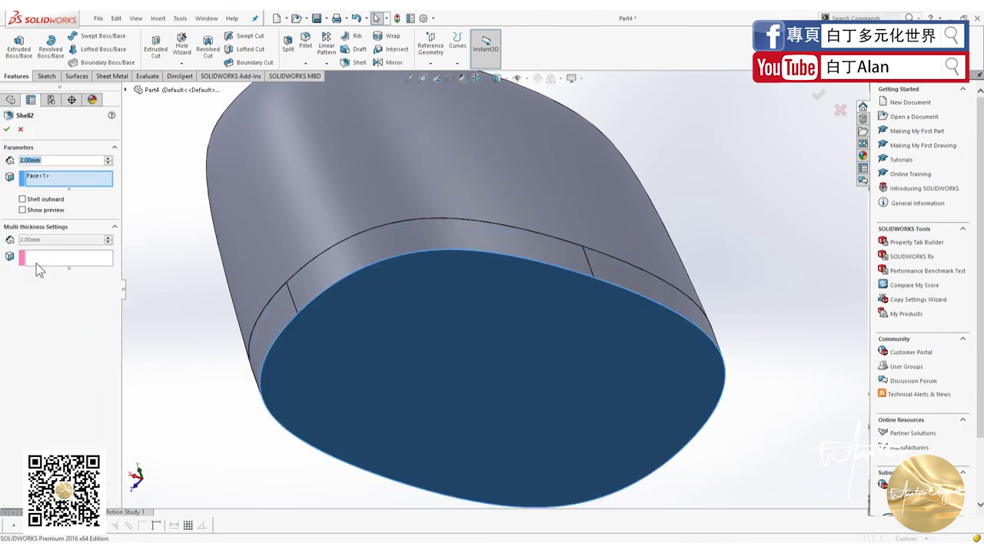
left_click(58, 164)
type("5")
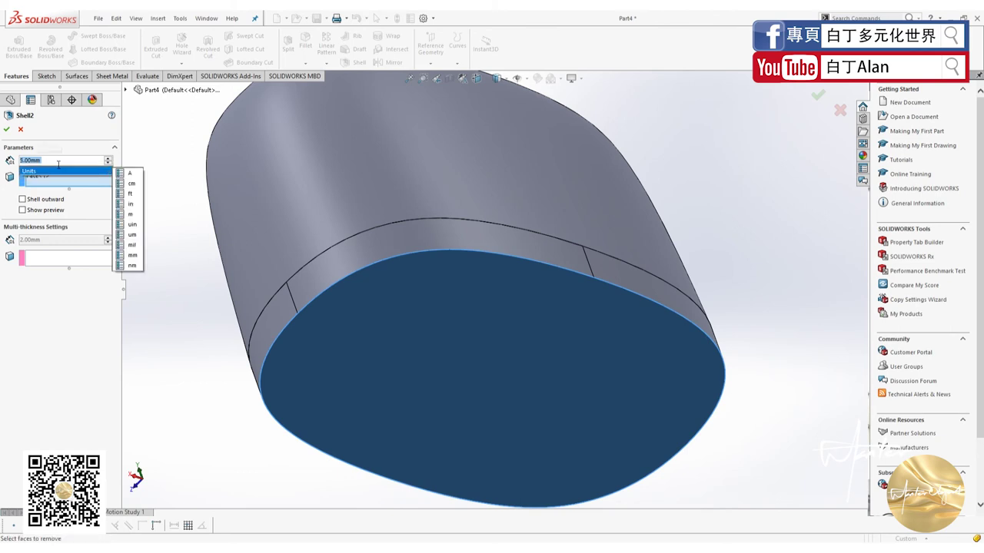
key("Return")
left_click(6, 129)
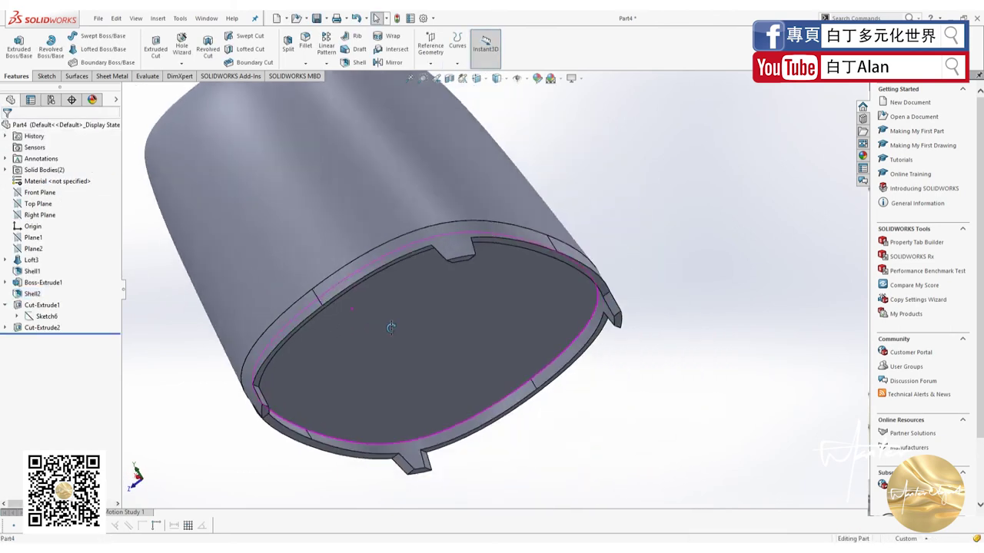
mouse_move(384, 325)
middle_mouse_down()
mouse_move(429, 305)
mouse_move(333, 273)
middle_mouse_up()
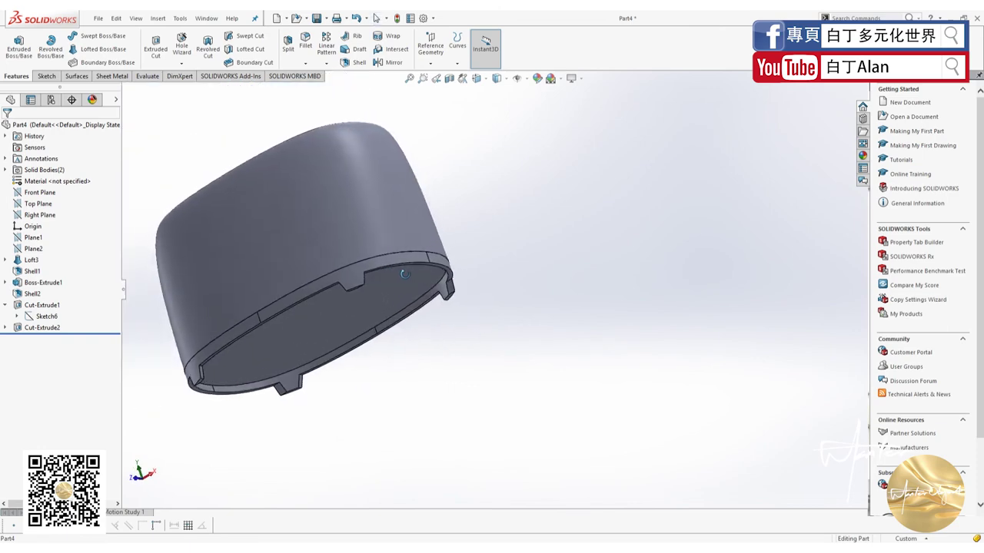
scroll(333, 273, "down", 3)
scroll(334, 272, "down", 3)
Glance at the toaster reference images in Chrome, then view the base rim tabs
key("alt+Tab")
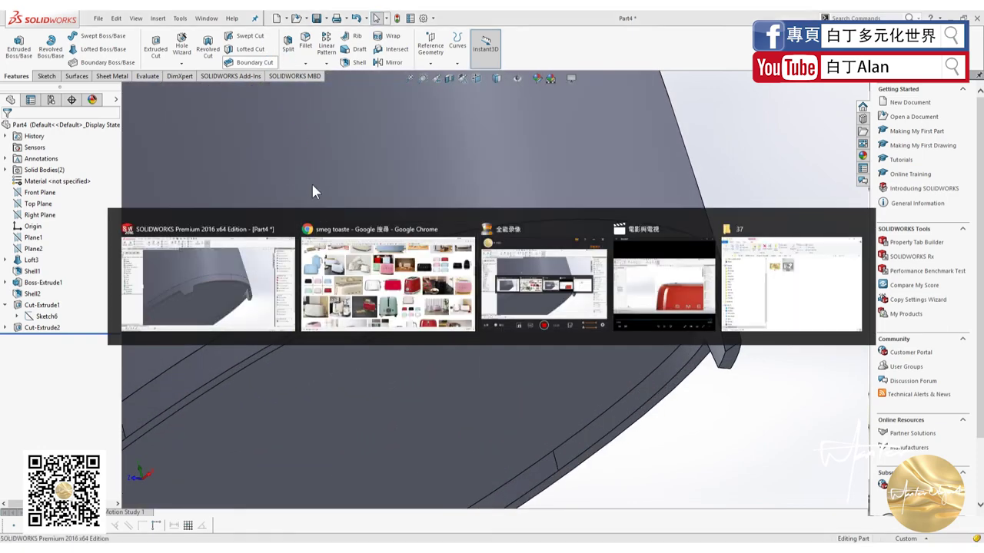
key("alt+Tab")
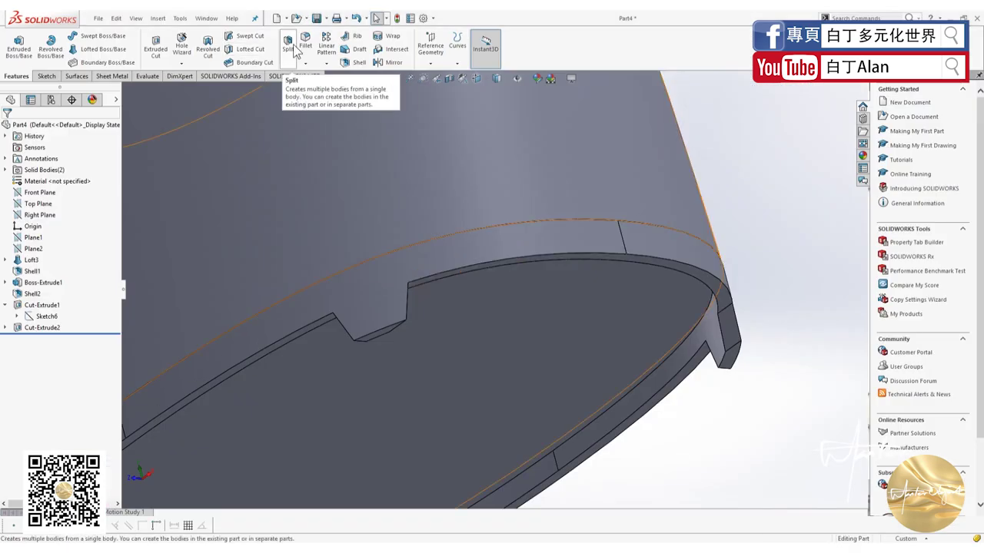
middle_click_drag(381, 316, 333, 329)
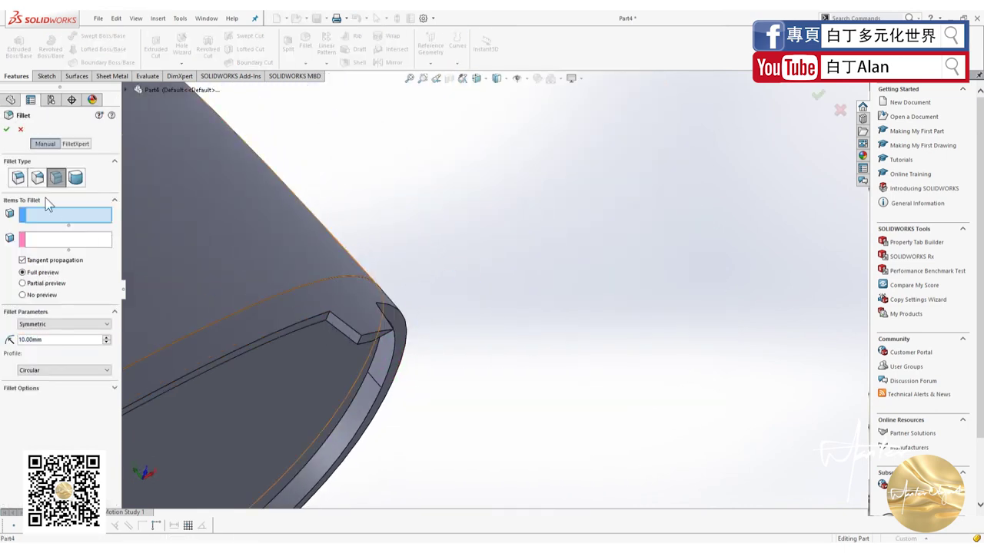
Set up a constant-radius 10 mm fillet and select the first three tab edges
left_click(17, 178)
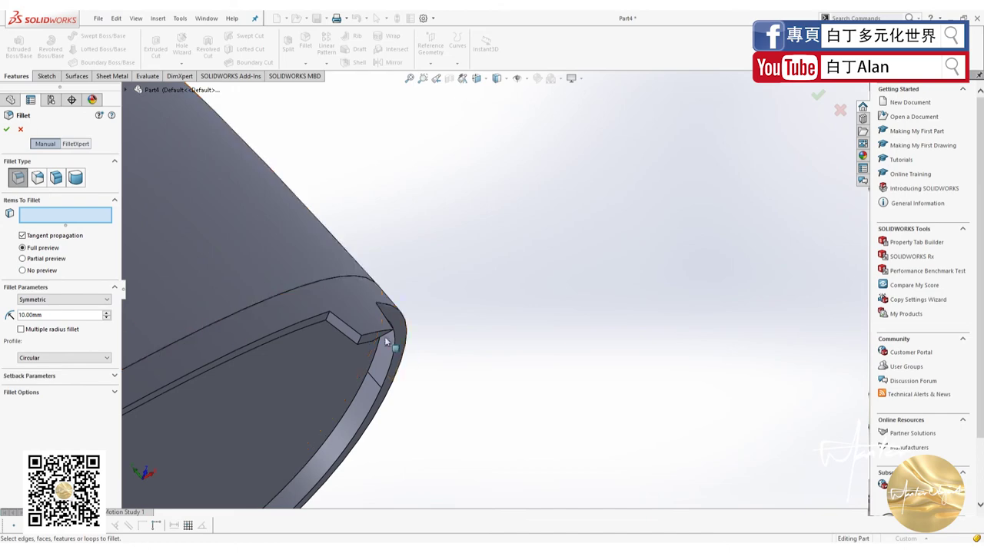
left_click(329, 321)
middle_click_drag(328, 323, 335, 342)
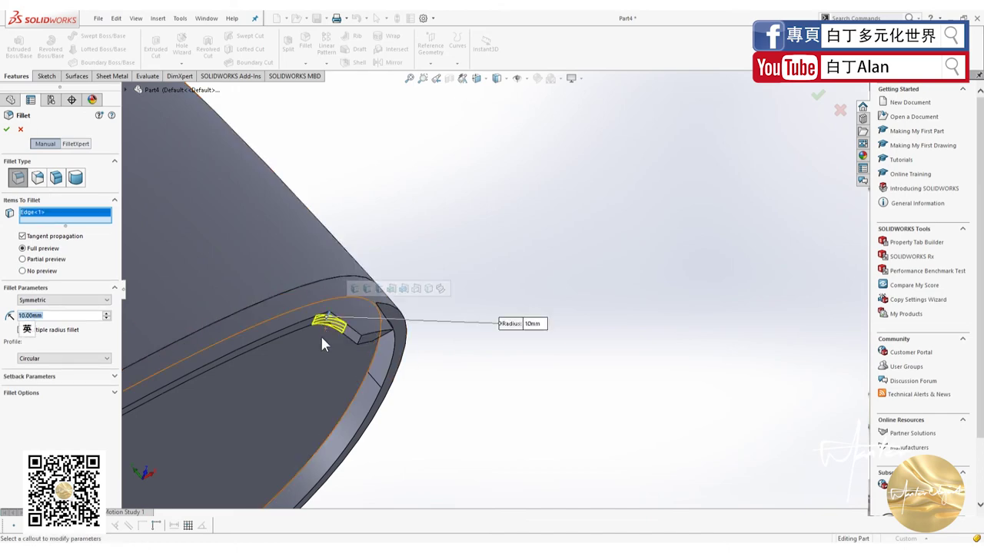
scroll(333, 340, "up", 2)
scroll(362, 368, "down", 4)
scroll(362, 334, "down", 3)
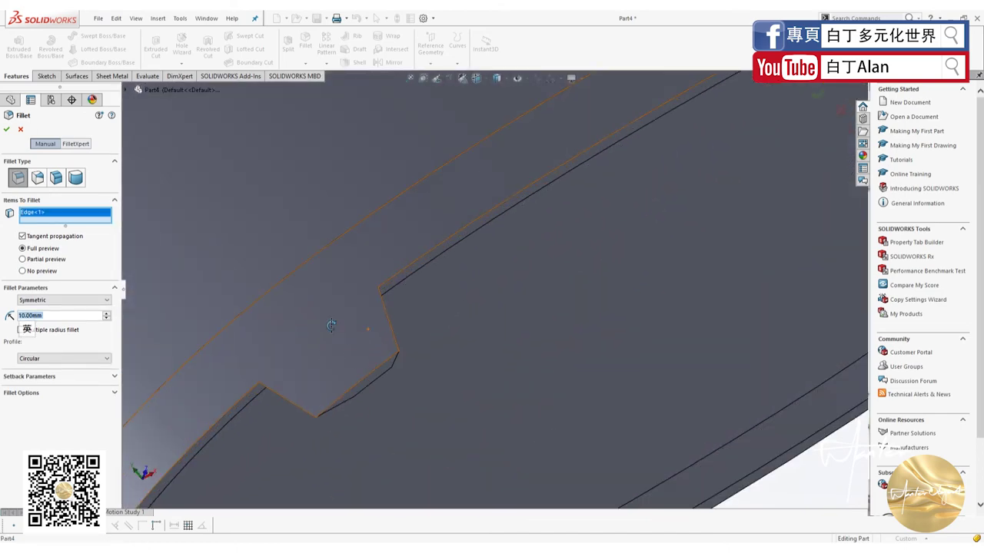
scroll(308, 315, "down", 3)
mouse_move(276, 297)
middle_mouse_down()
mouse_move(383, 300)
mouse_move(321, 373)
middle_mouse_up()
left_click(387, 296)
scroll(387, 297, "up", 2)
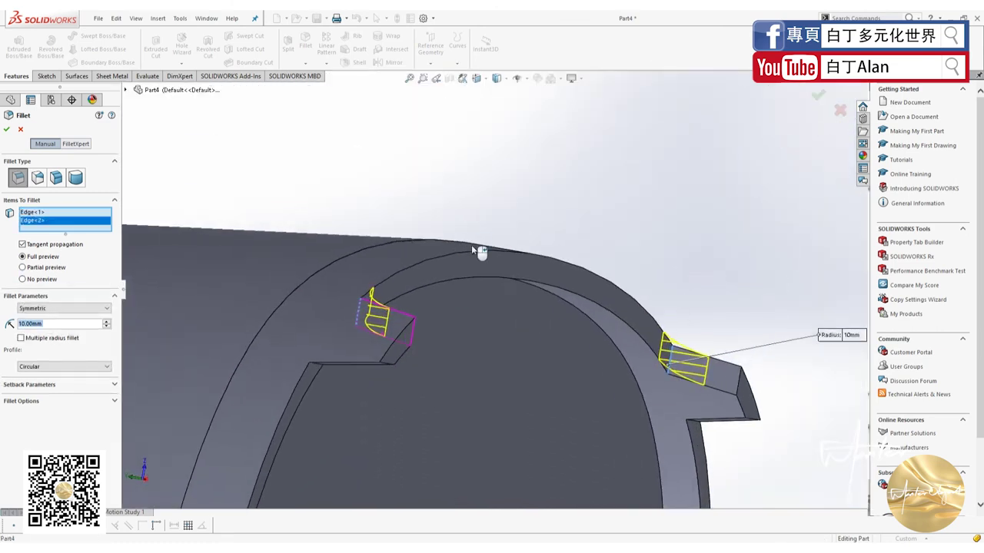
left_click(319, 365)
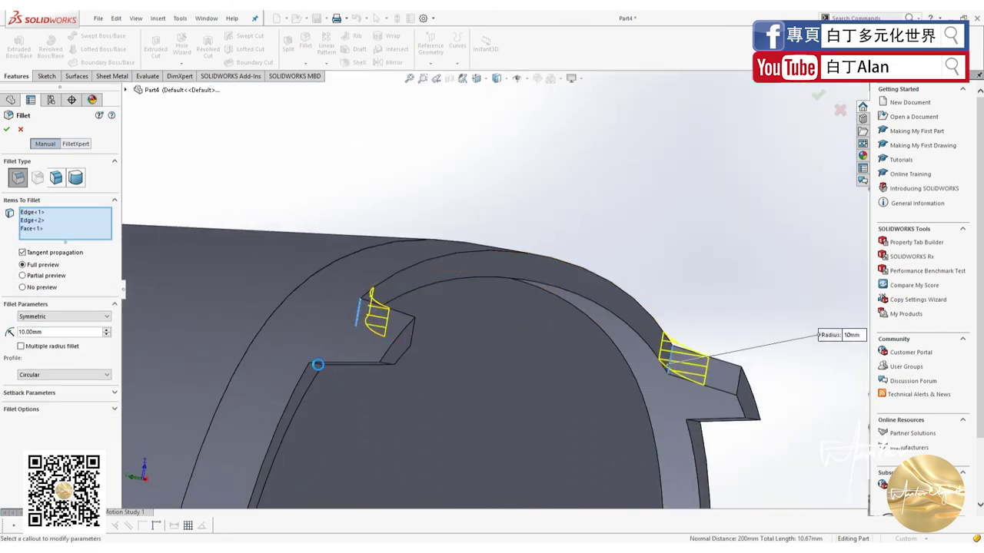
left_click(311, 380)
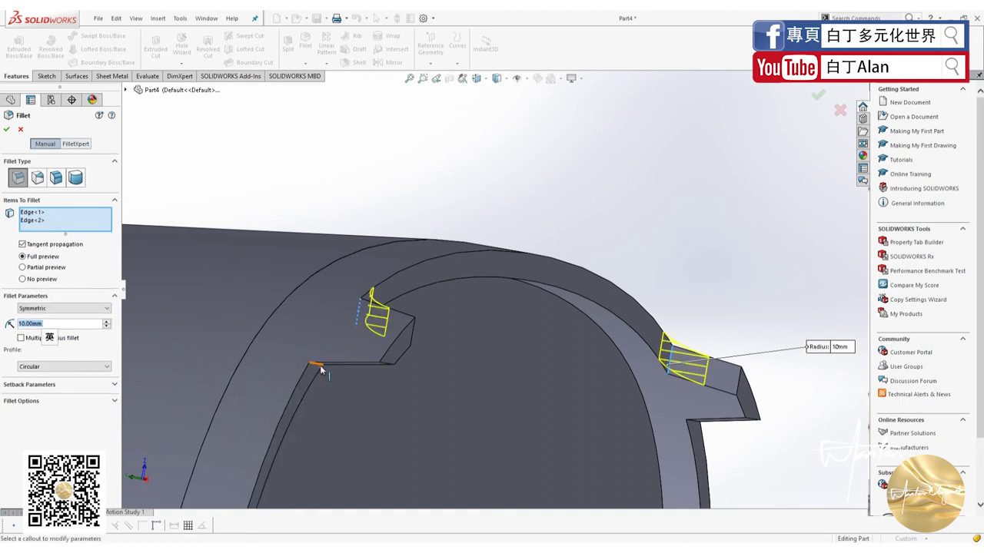
left_click(319, 367)
Add the remaining notch and ring edges, eight in total, and create Fillet1
mouse_move(343, 382)
middle_mouse_down()
mouse_move(461, 370)
mouse_move(468, 358)
mouse_move(444, 352)
middle_mouse_up()
left_click(450, 351)
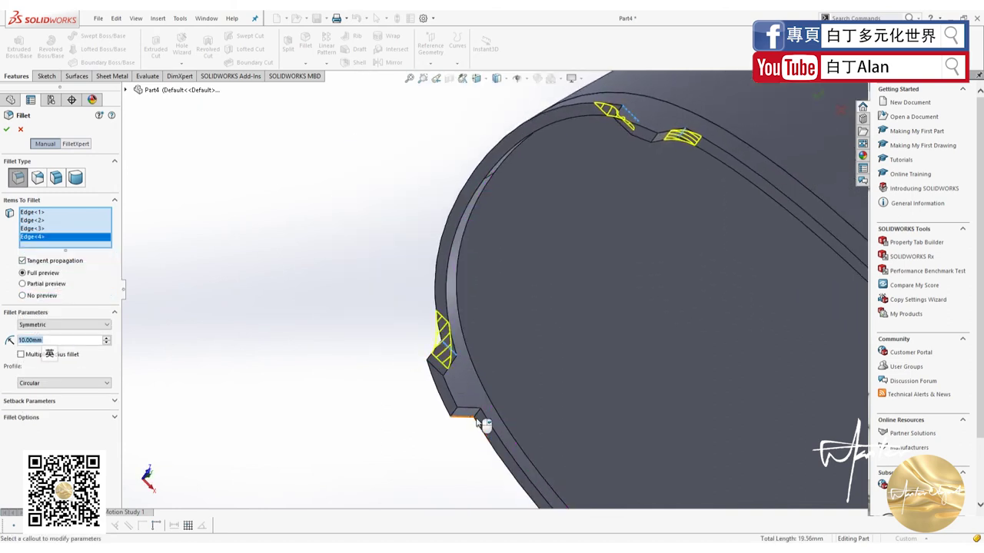
left_click(484, 421)
scroll(467, 411, "up", 5)
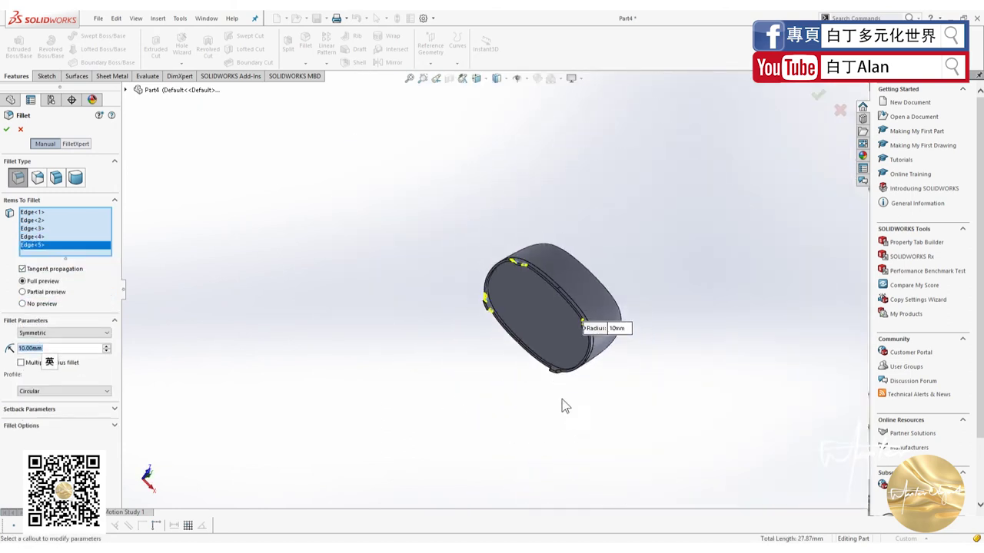
scroll(562, 400, "down", 8)
middle_click_drag(596, 270, 593, 184)
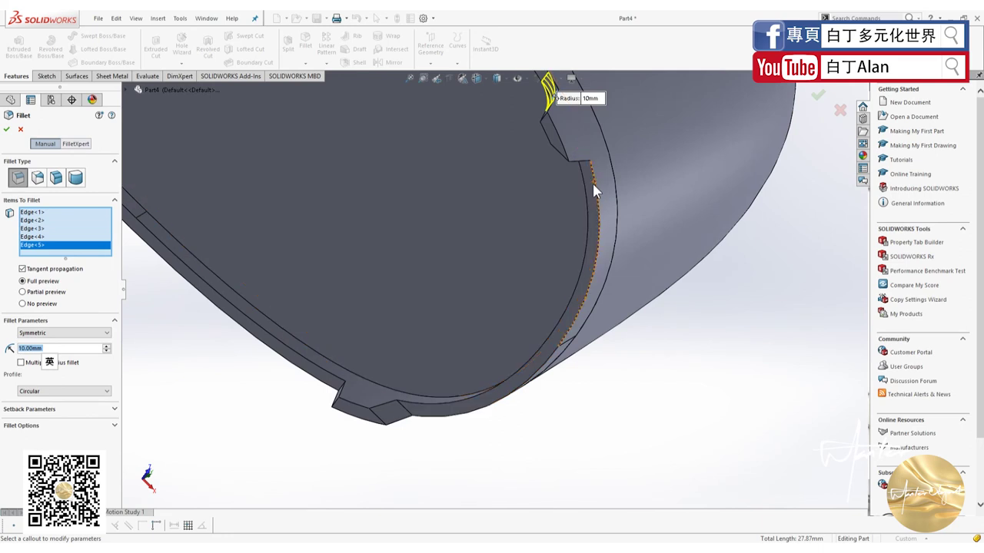
left_click(408, 415)
middle_click_drag(408, 415, 361, 398)
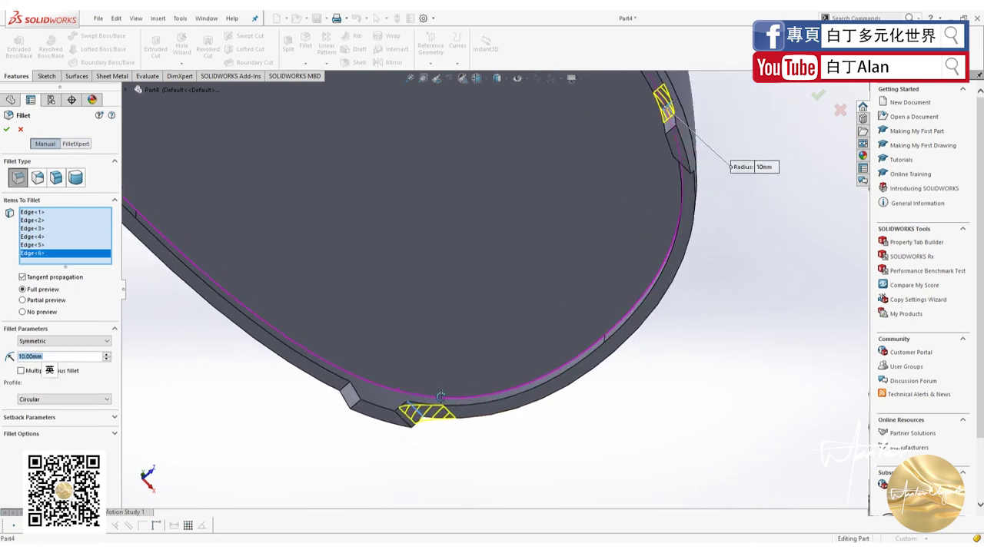
left_click(350, 390)
scroll(391, 410, "up", 5)
middle_click_drag(481, 428, 576, 158)
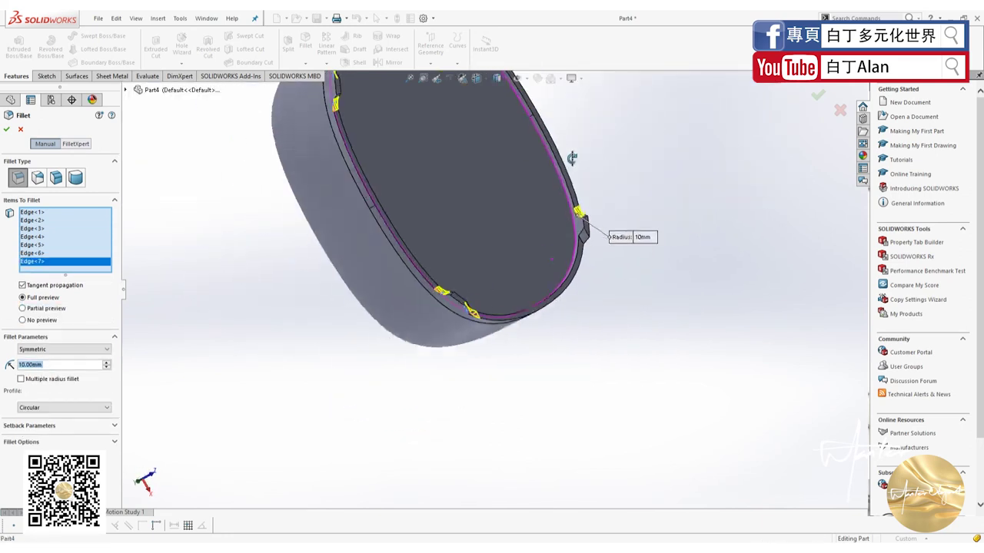
scroll(583, 264, "down", 5)
left_click(581, 228)
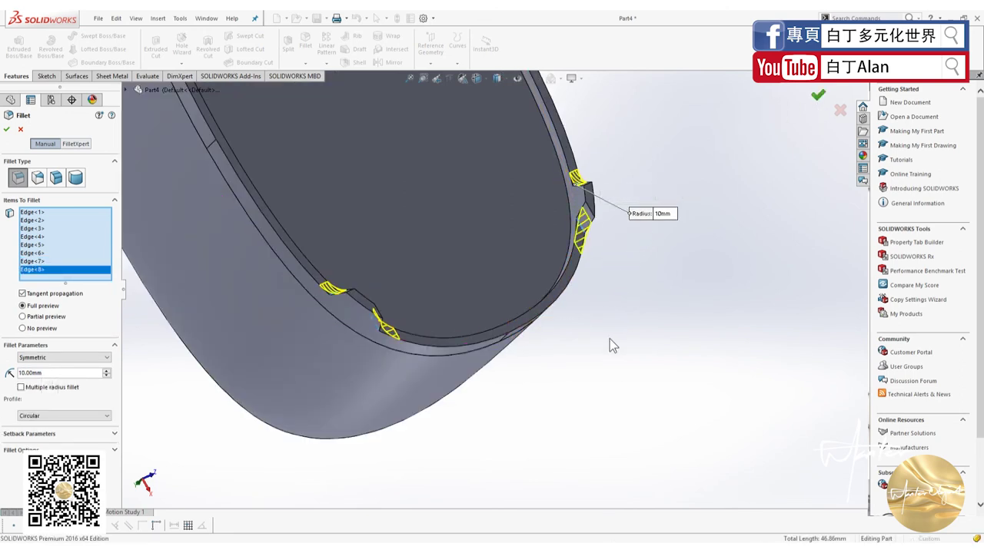
key("Return")
scroll(580, 366, "up", 3)
mouse_move(578, 369)
middle_mouse_down()
mouse_move(587, 324)
mouse_move(577, 279)
mouse_move(556, 358)
mouse_move(598, 429)
mouse_move(559, 423)
middle_mouse_up()
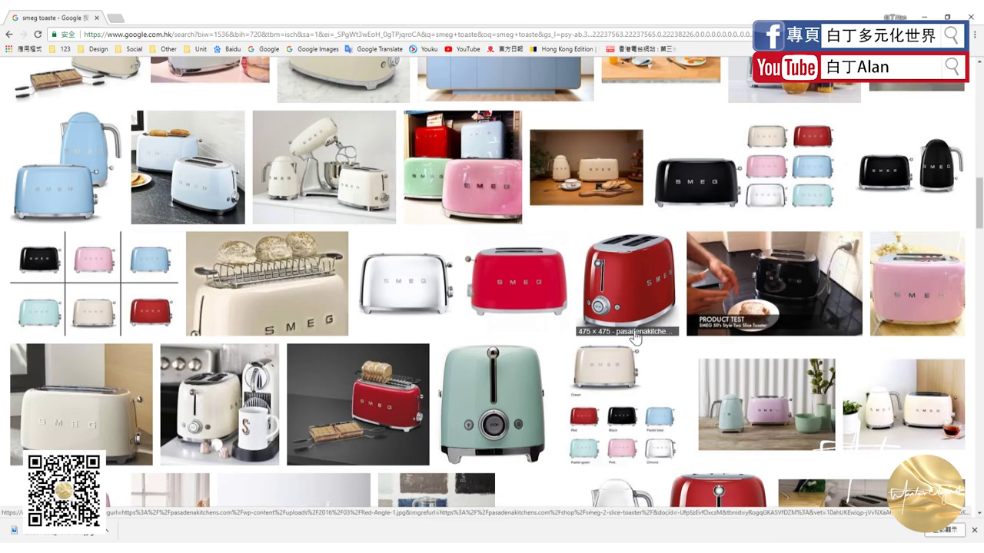
key("alt+Tab")
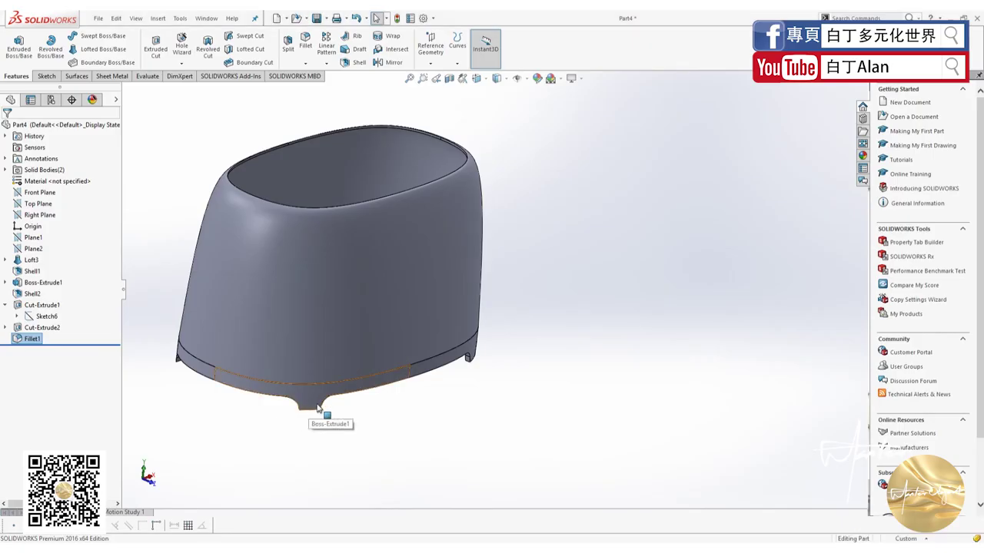
middle_click_drag(318, 408, 359, 241)
scroll(359, 240, "down", 3)
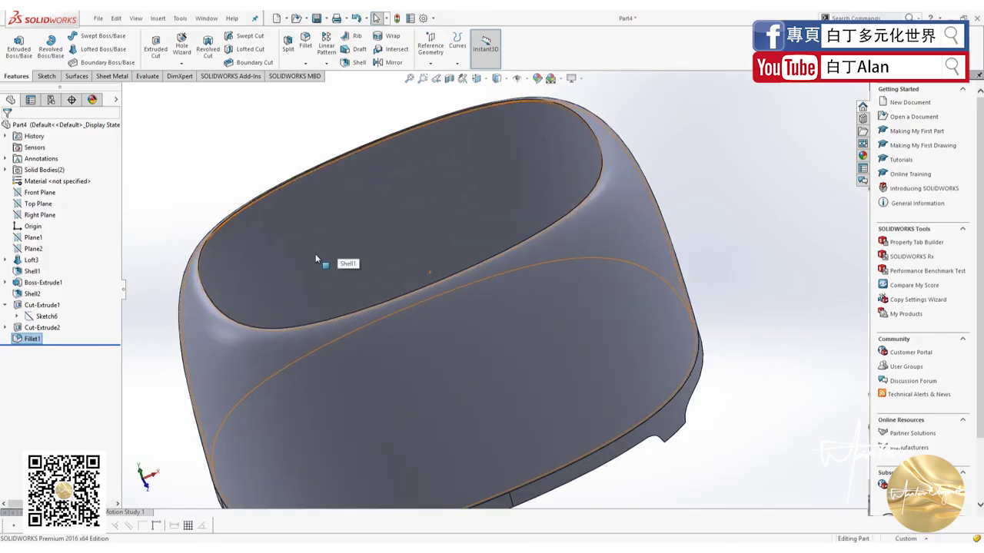
key("alt+Tab")
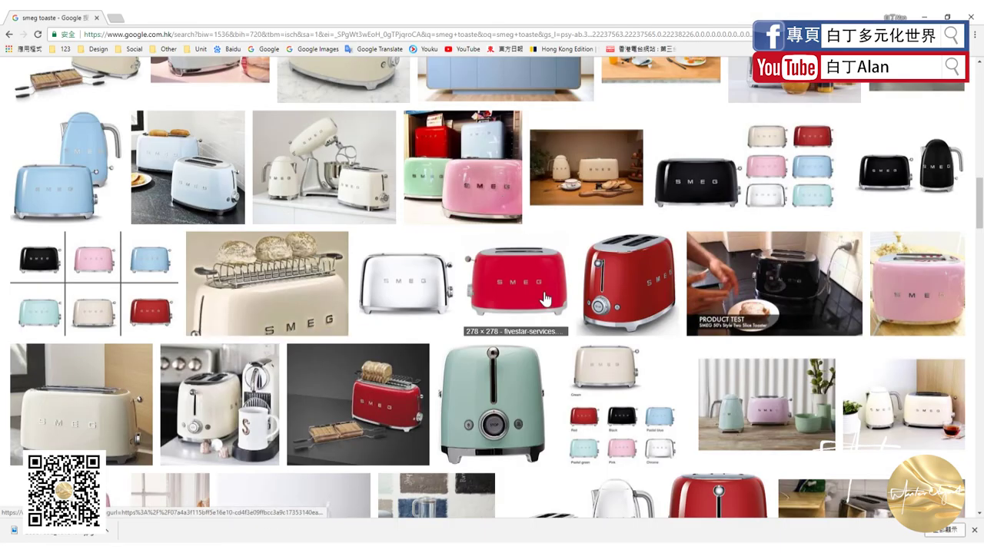
key("alt+Tab")
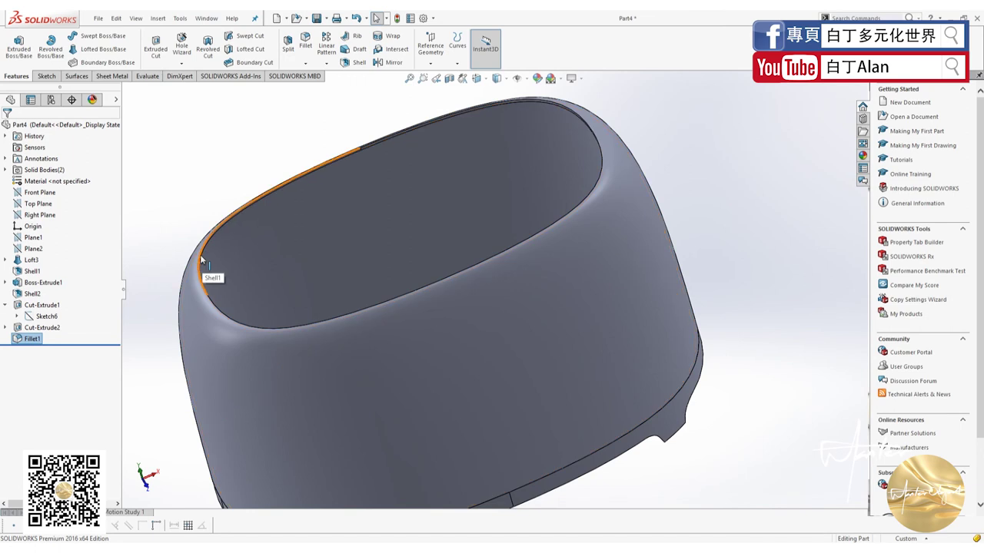
key("f")
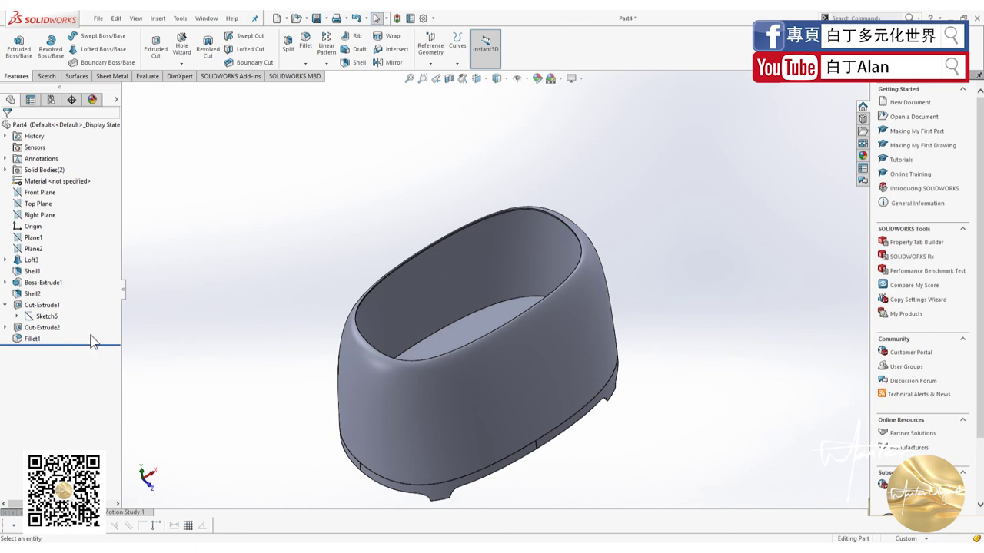
Create Plane3 as a reference plane offset 30 mm from Plane1
left_click(32, 238)
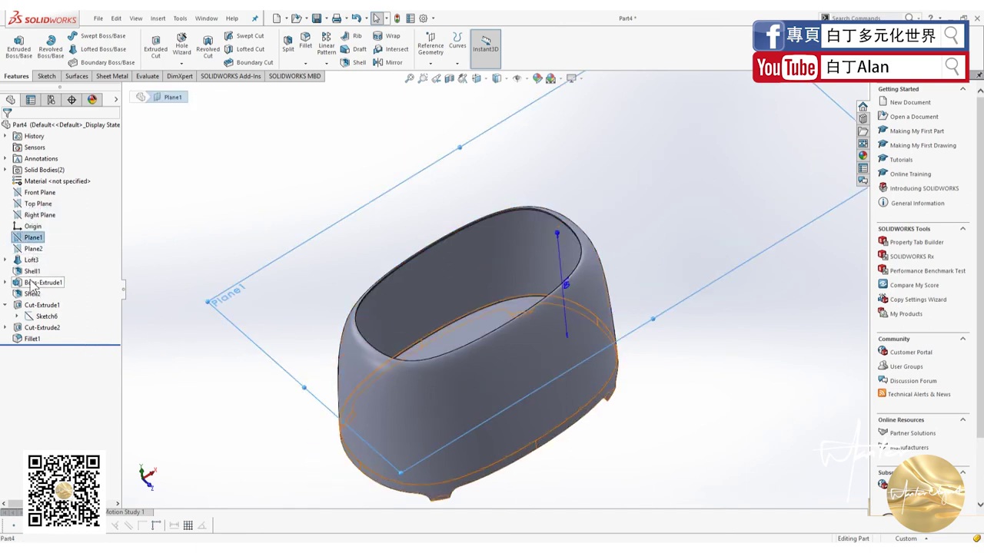
mouse_move(220, 301)
middle_mouse_down()
mouse_move(239, 244)
mouse_move(269, 217)
mouse_move(223, 253)
middle_mouse_up()
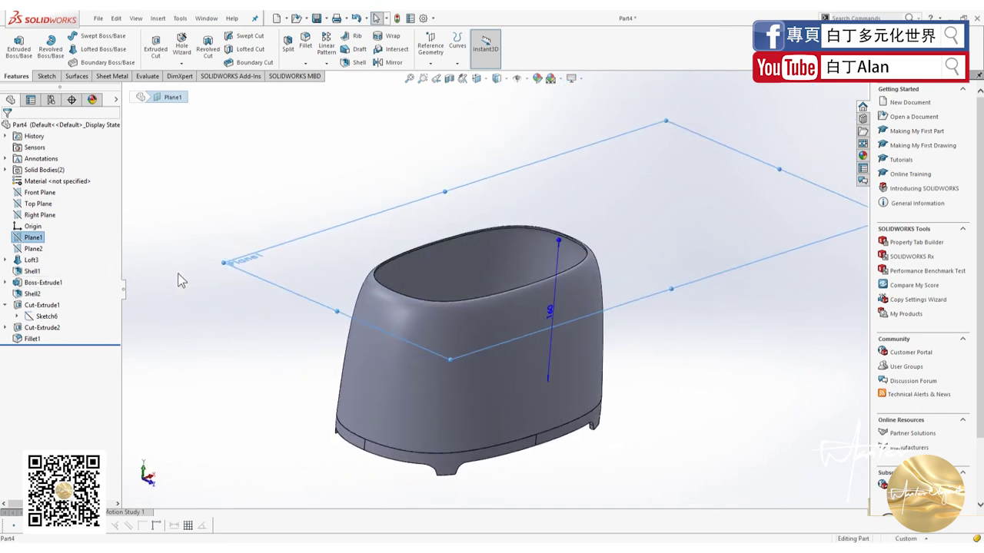
left_click(433, 64)
left_click(458, 81)
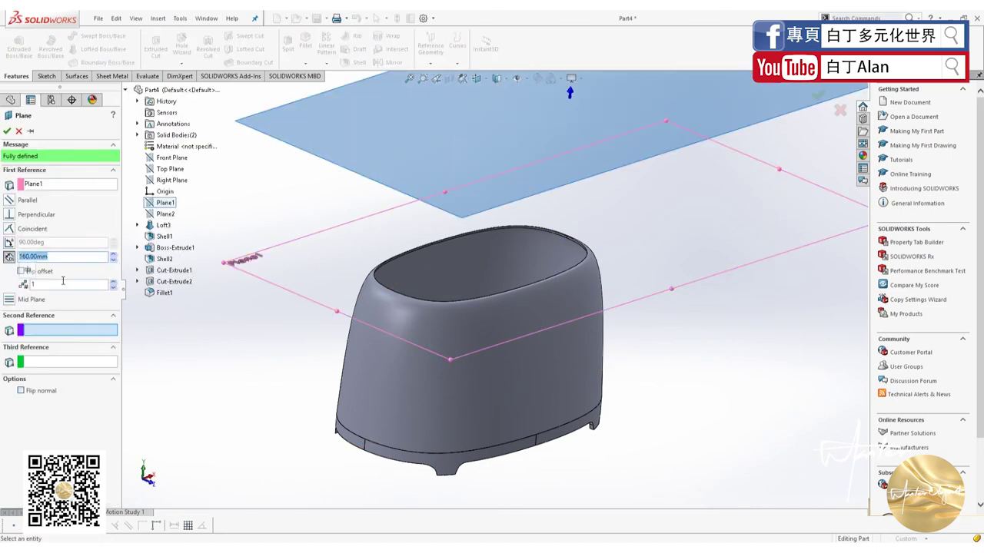
type("30")
key("Return")
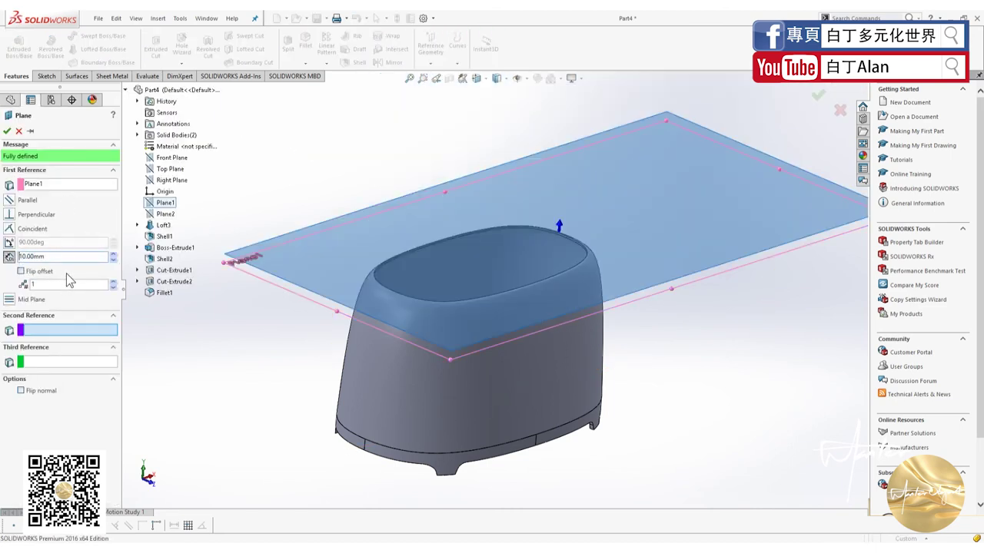
left_click(6, 133)
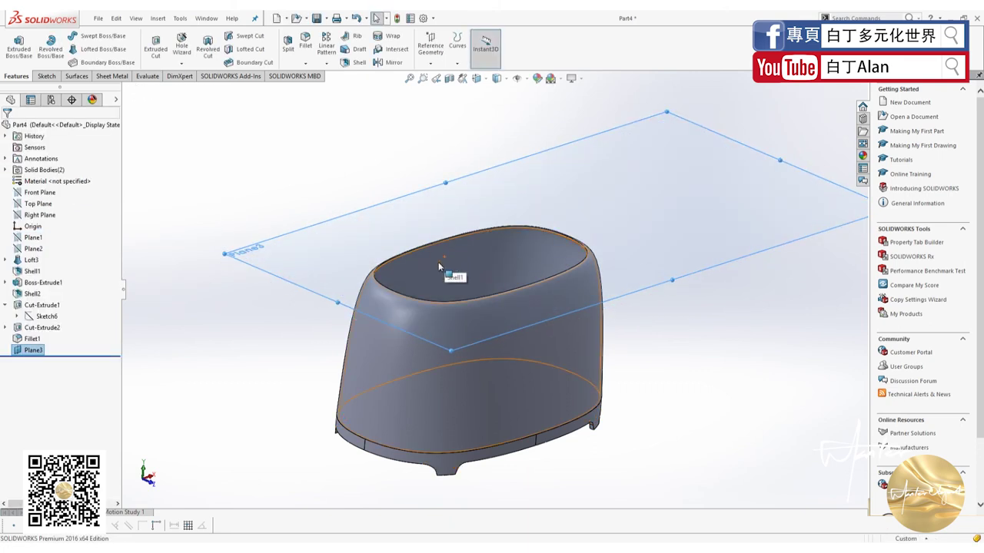
On Plane1, offset the top opening's four inner rim edges by 0 mm into a closed loop
left_click(33, 237)
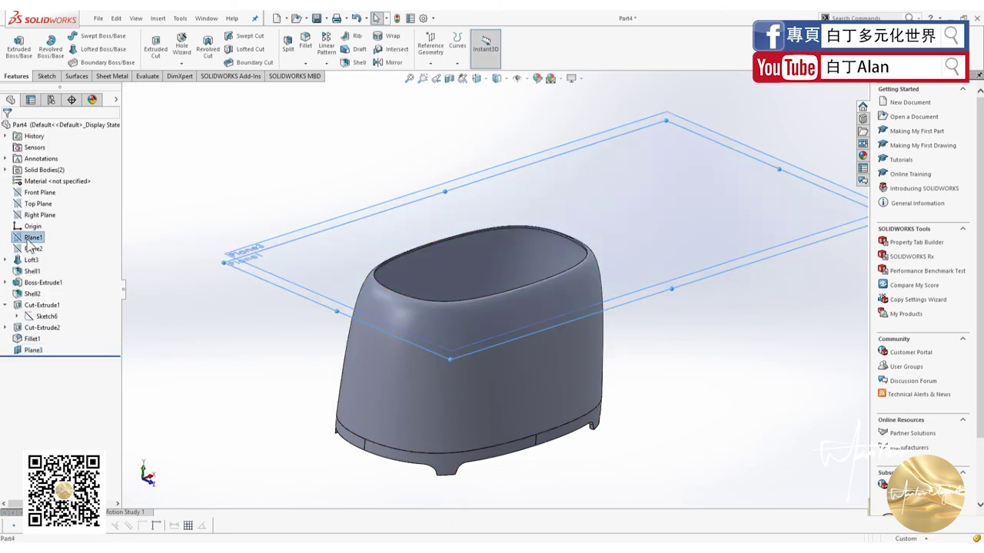
left_click(48, 76)
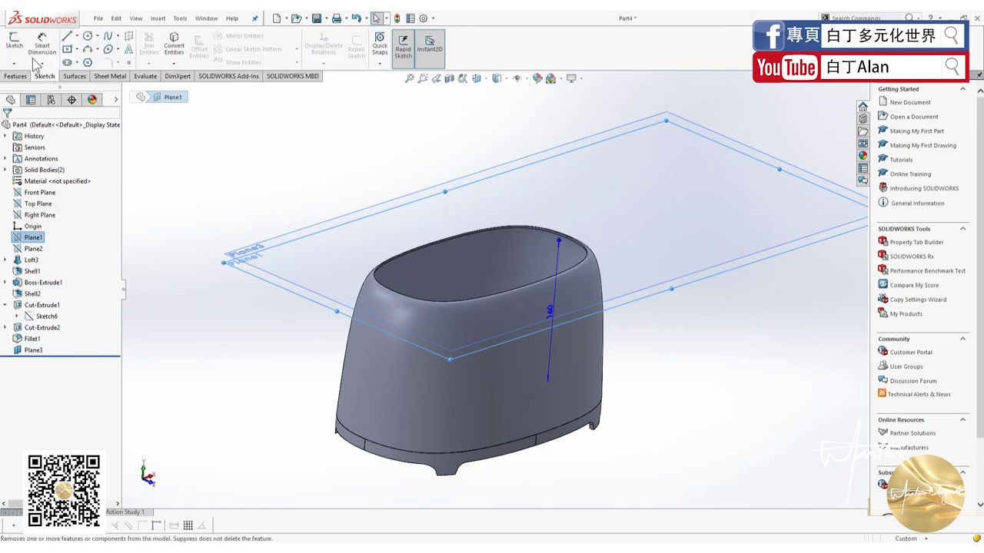
left_click(14, 42)
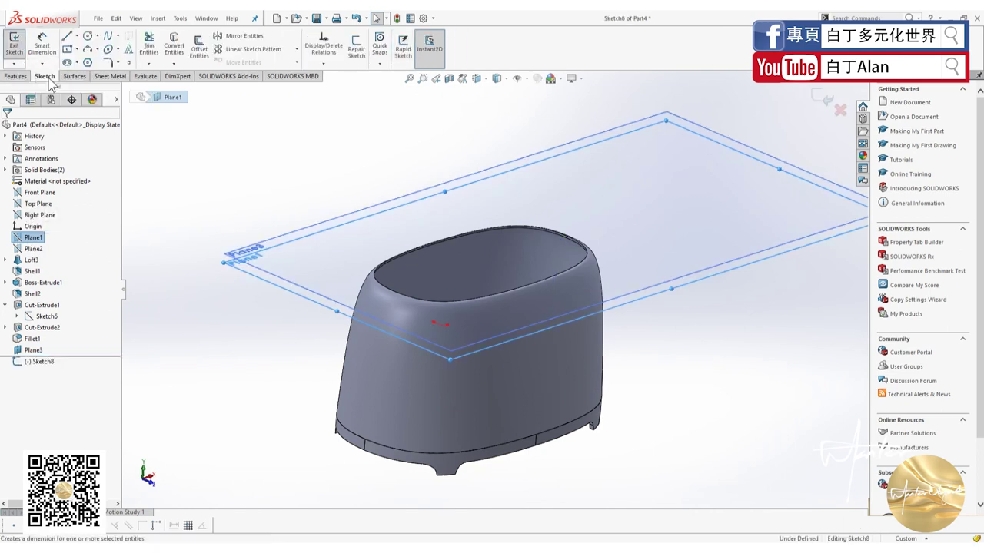
left_click(209, 55)
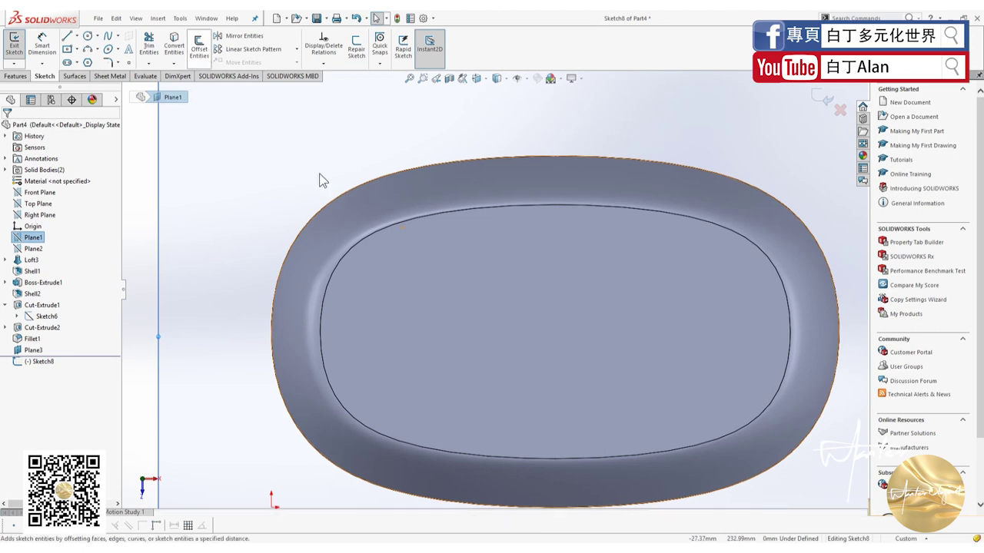
left_click(384, 233)
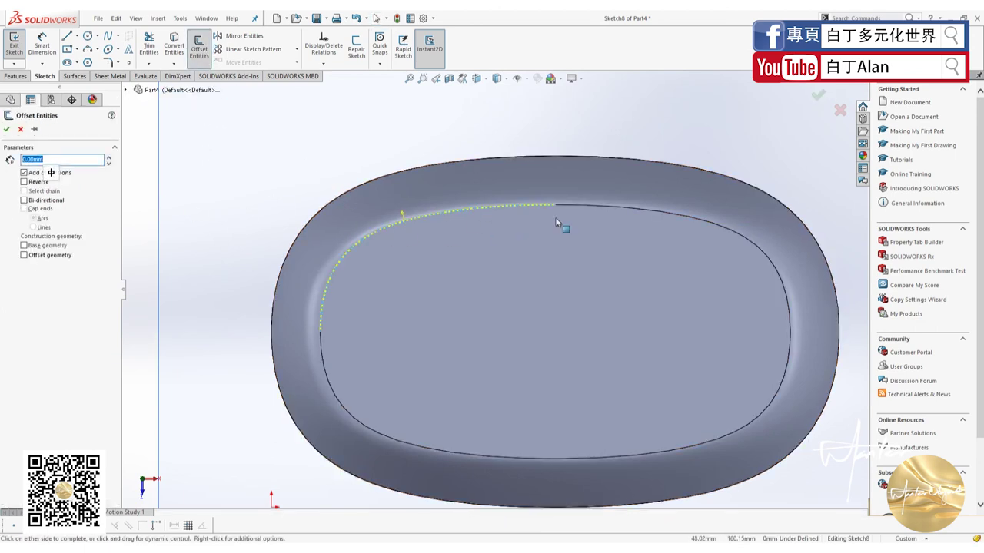
left_click(581, 205)
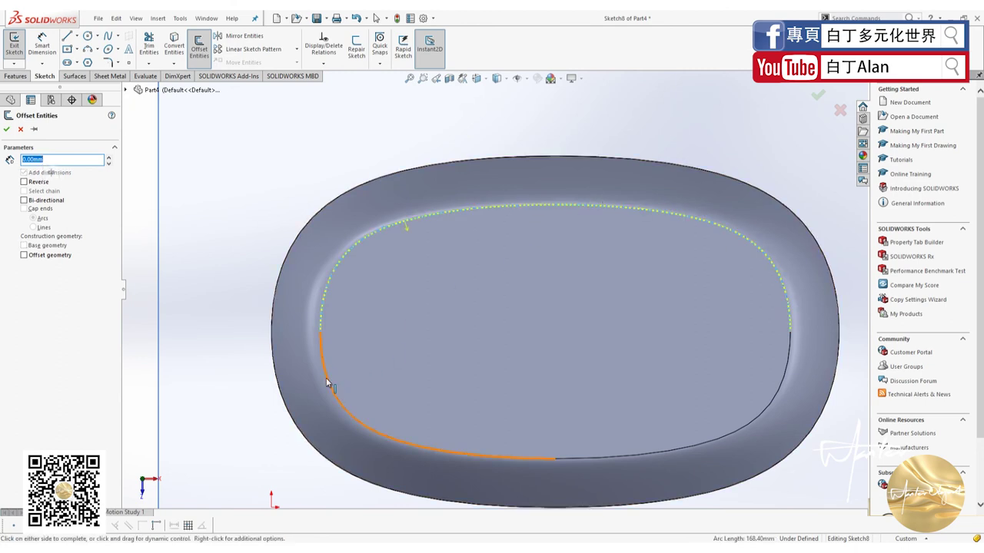
left_click(326, 379)
left_click(638, 458)
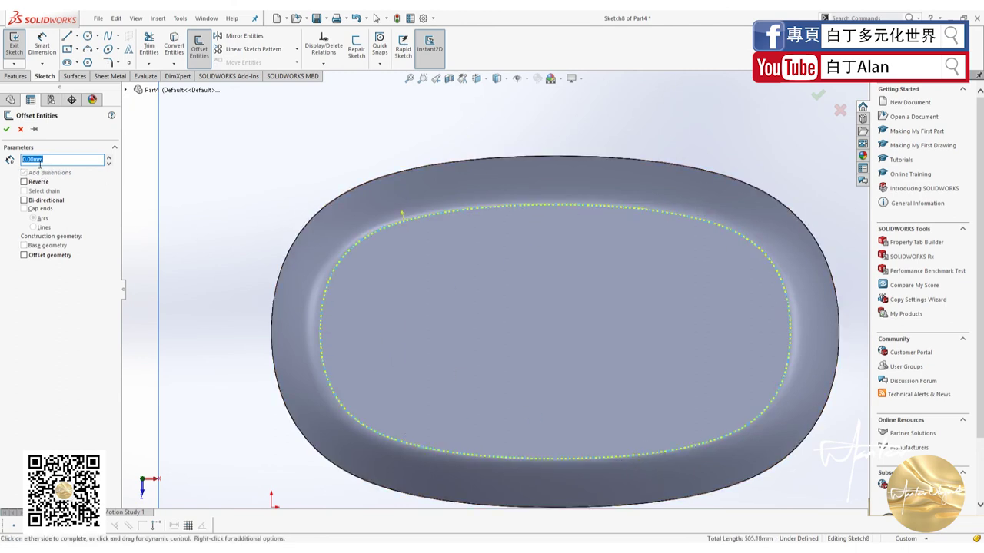
left_click(420, 337)
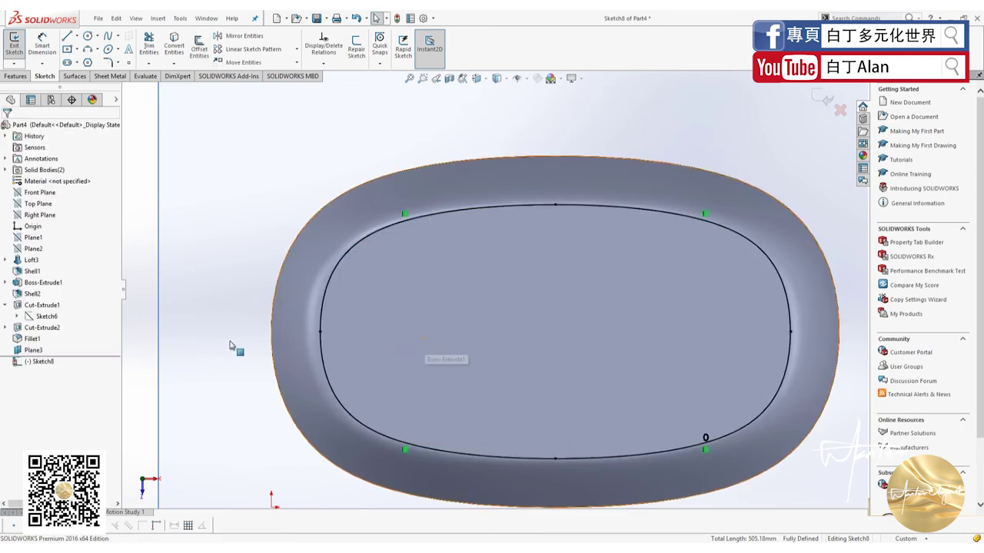
Exit Sketch8 and return to the part
left_click(40, 362)
right_click(40, 363)
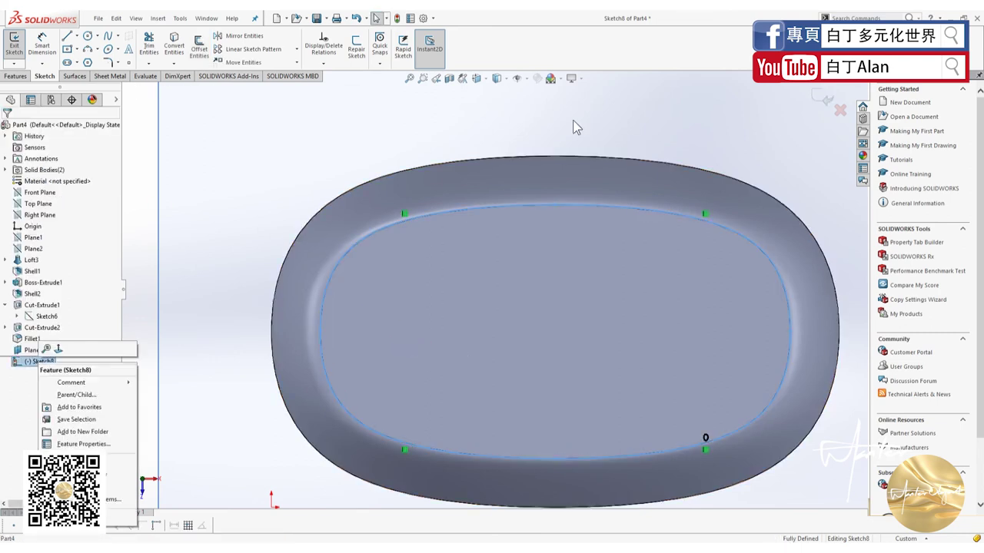
left_click(824, 97)
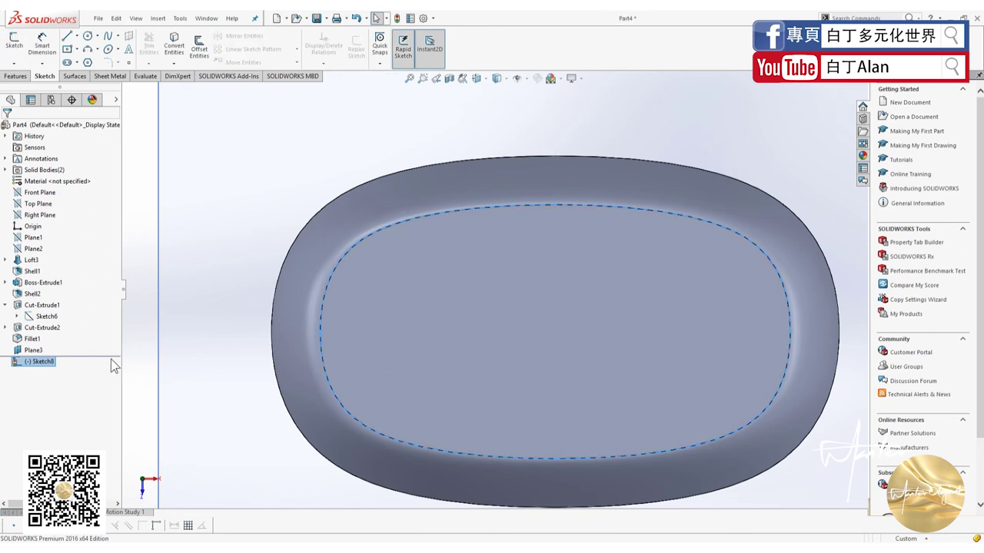
left_click(33, 351)
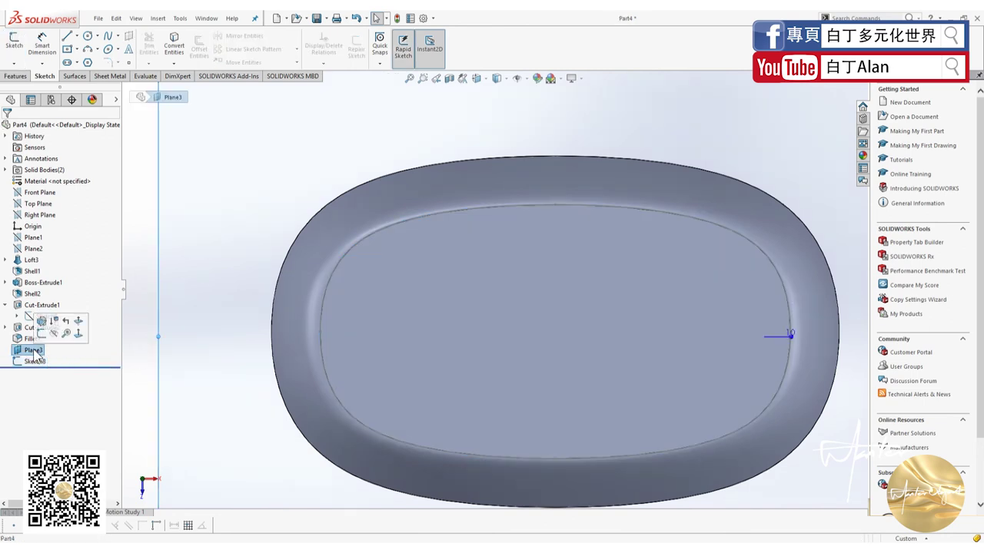
Fit the view, look normal to Plane3, and start Sketch9 on it
key("f")
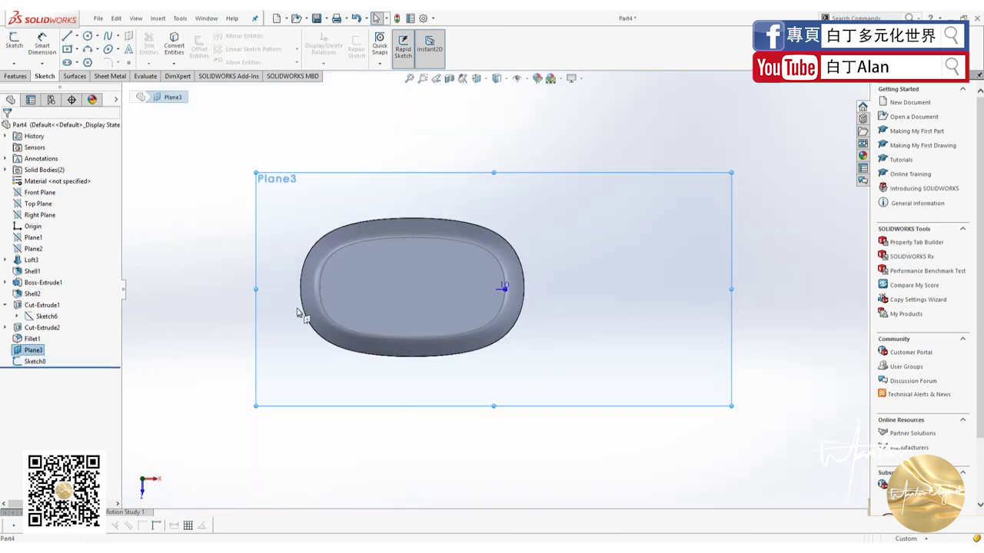
key("ctrl+8")
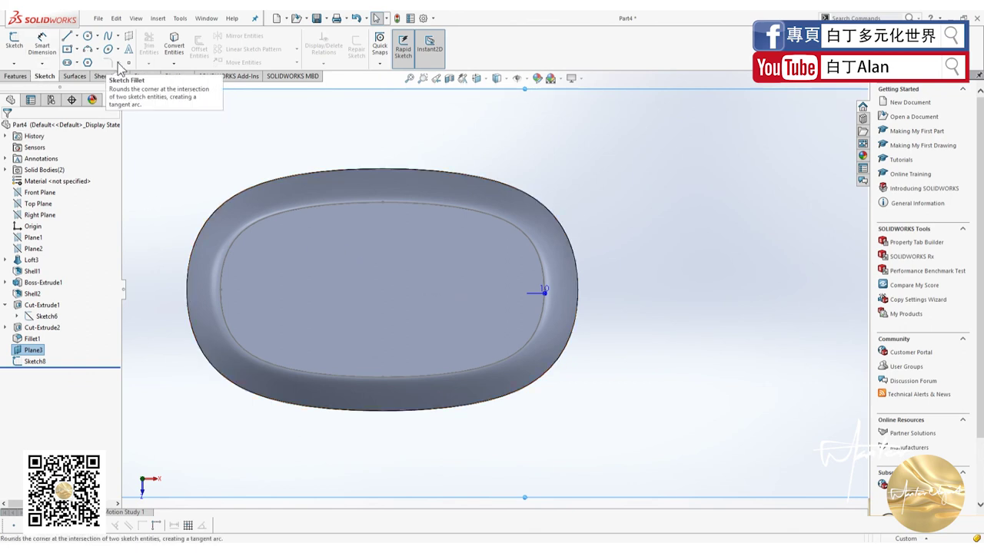
key("s")
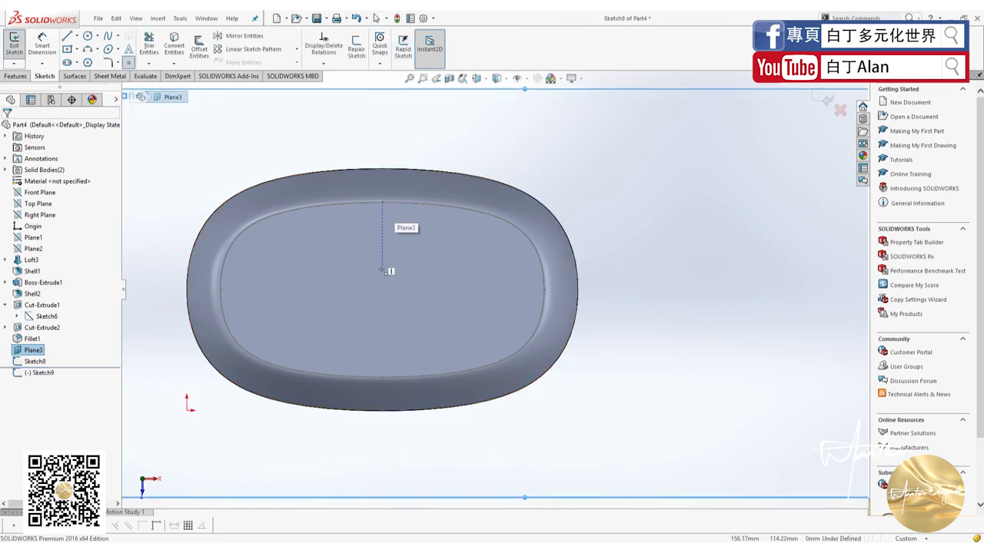
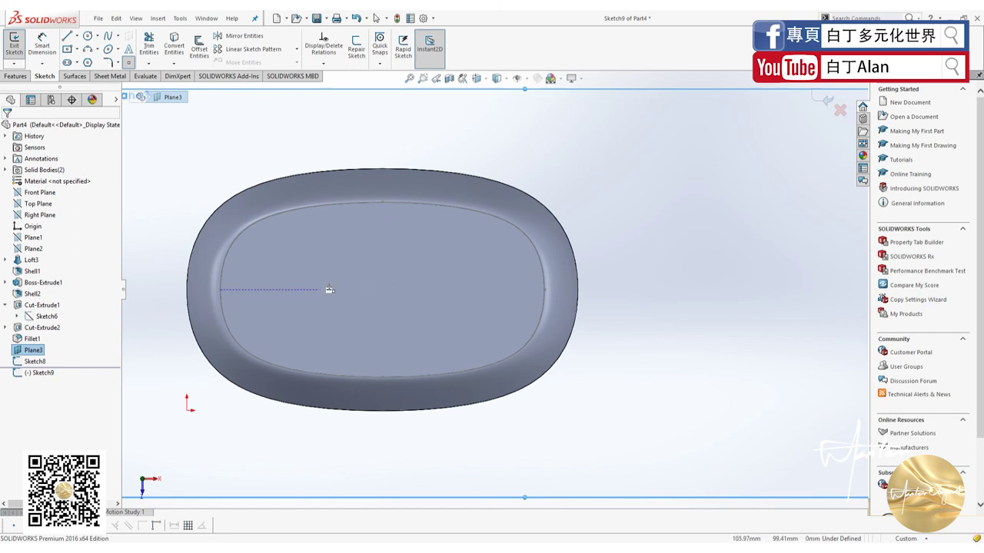
Place a sketch point at the centre of the rim opening and exit Sketch9, keeping the point
left_click(382, 289)
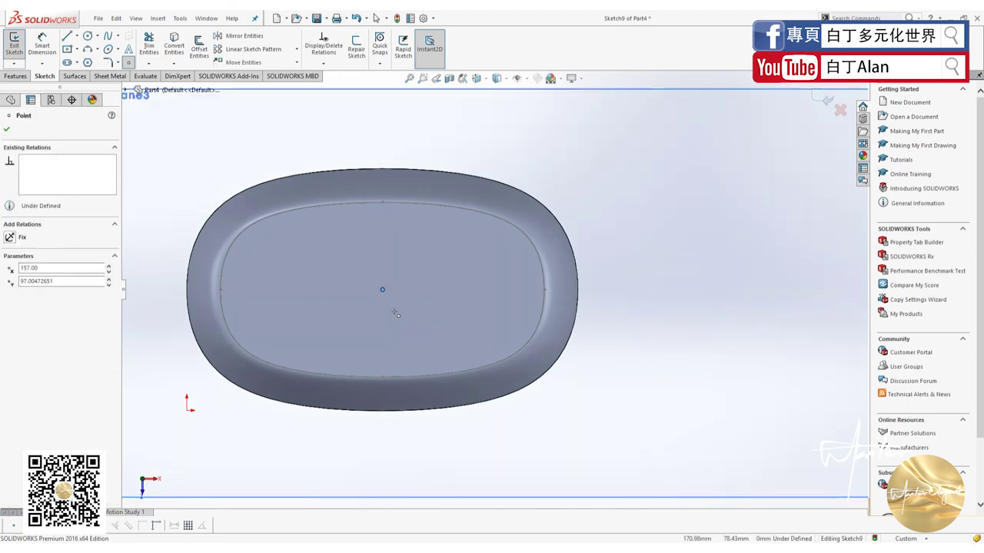
left_click(7, 129)
middle_click_drag(475, 346, 475, 244)
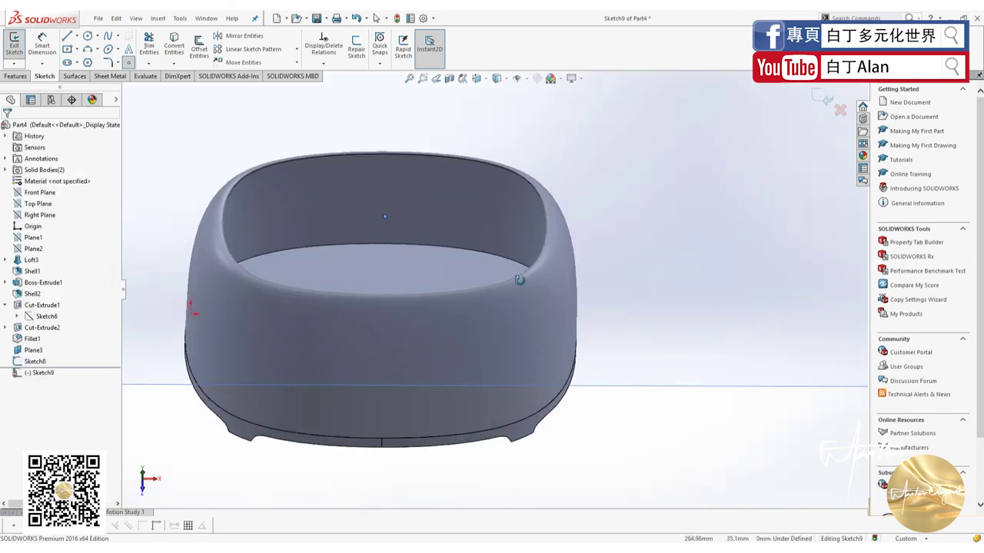
left_click(17, 76)
left_click(837, 110)
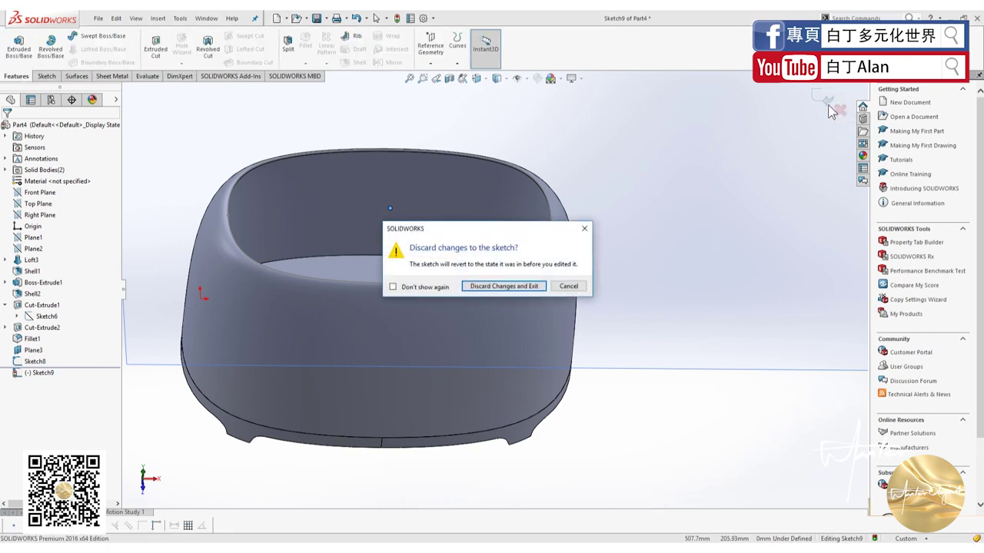
left_click(573, 285)
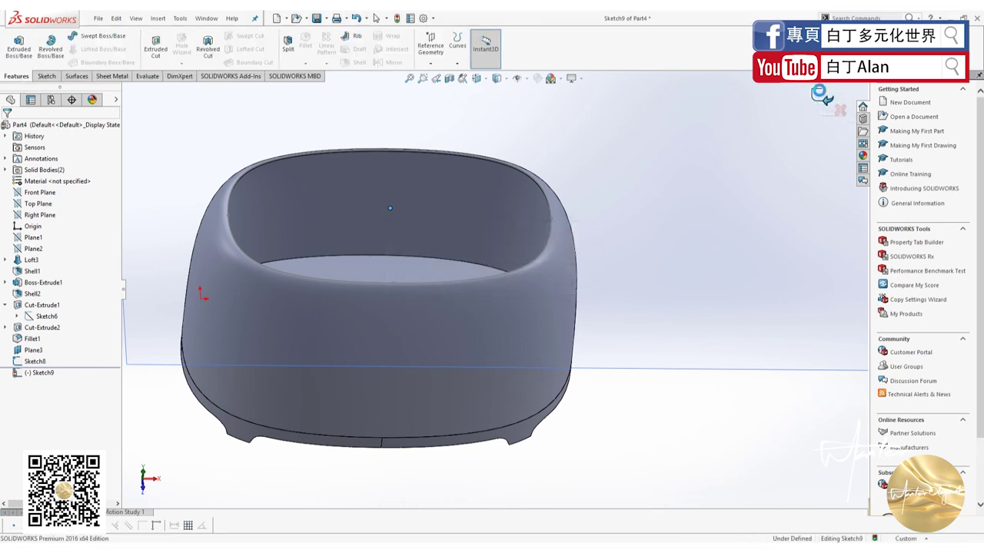
left_click(822, 107)
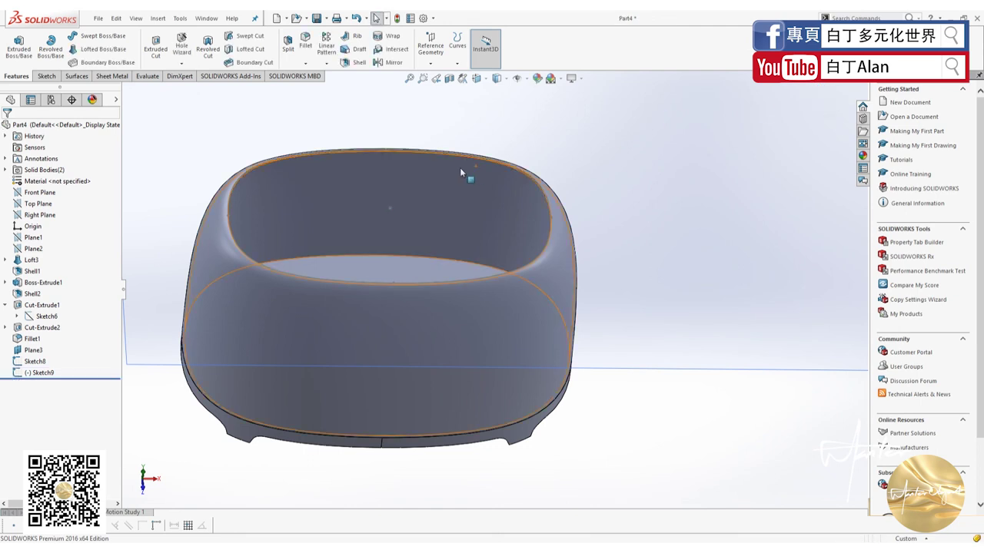
Loft from the centre point to the Sketch8 rim, forming the domed Loft4 cap
left_click(97, 49)
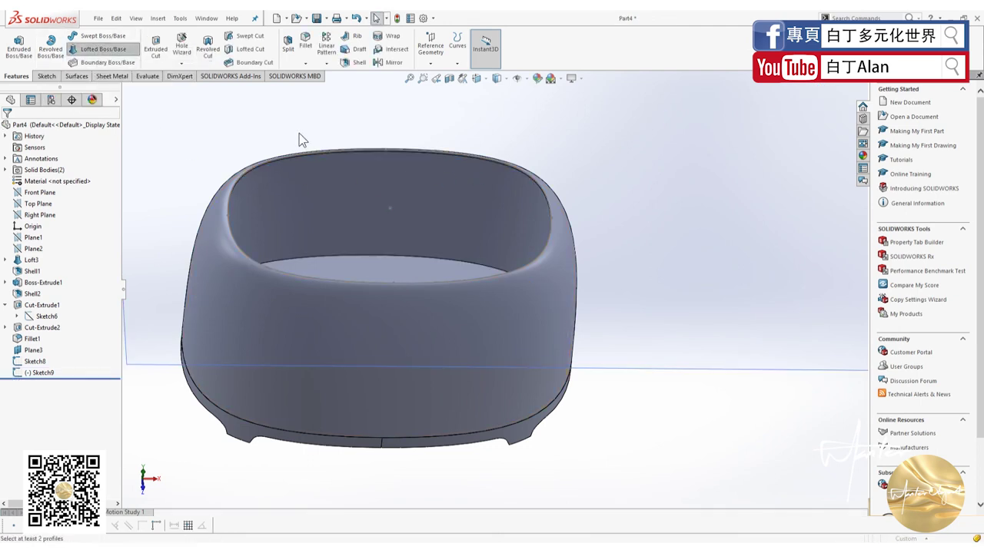
left_click(391, 210)
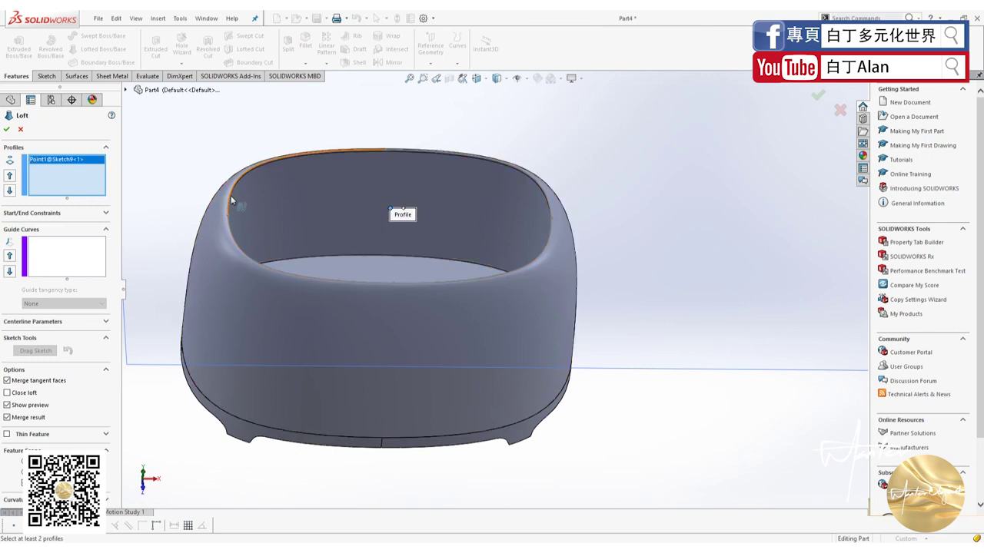
left_click(233, 204)
mouse_move(235, 207)
middle_mouse_down()
mouse_move(254, 184)
mouse_move(399, 164)
middle_mouse_up()
scroll(395, 185, "down", 3)
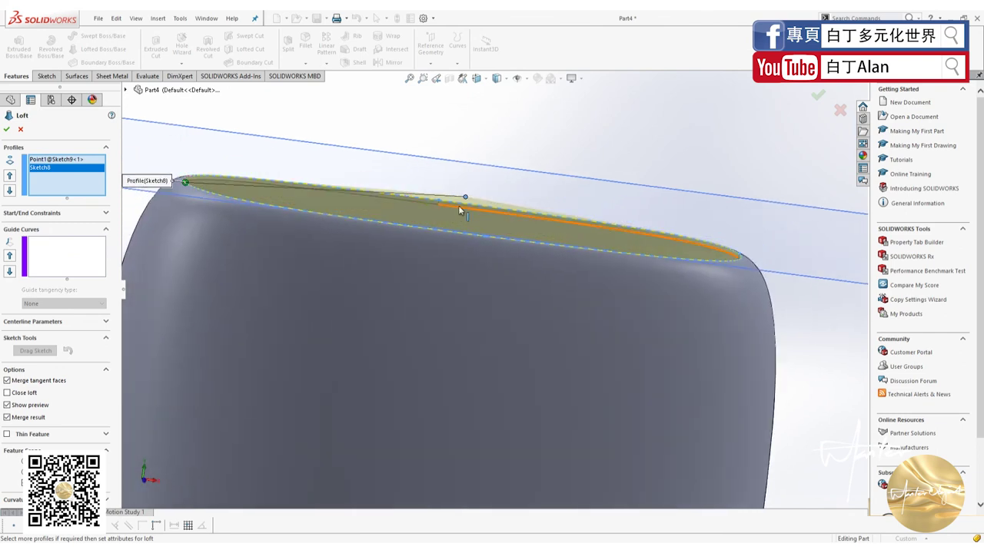
middle_click_drag(449, 225, 445, 246)
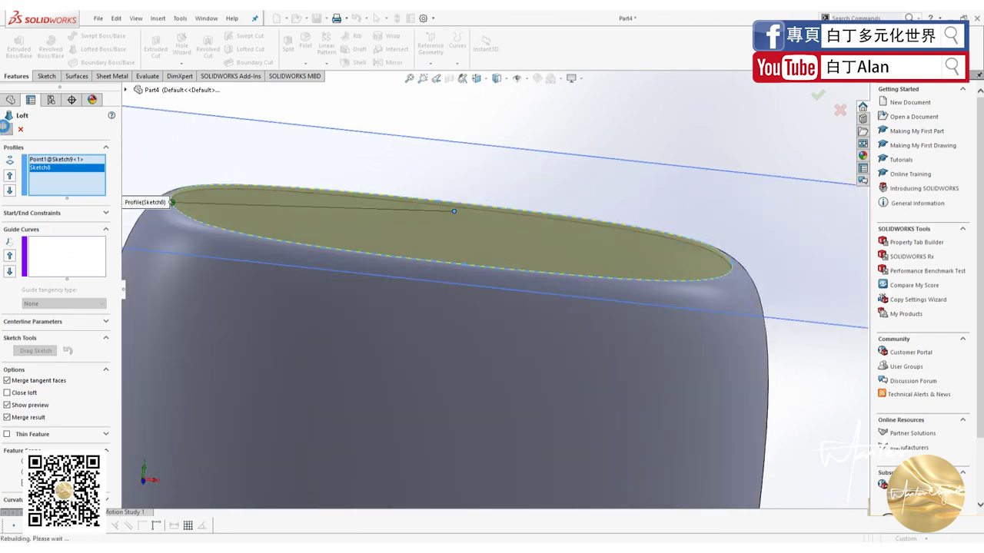
key("Return")
mouse_move(437, 207)
middle_mouse_down()
mouse_move(481, 169)
mouse_move(531, 308)
mouse_move(560, 310)
mouse_move(466, 232)
middle_mouse_up()
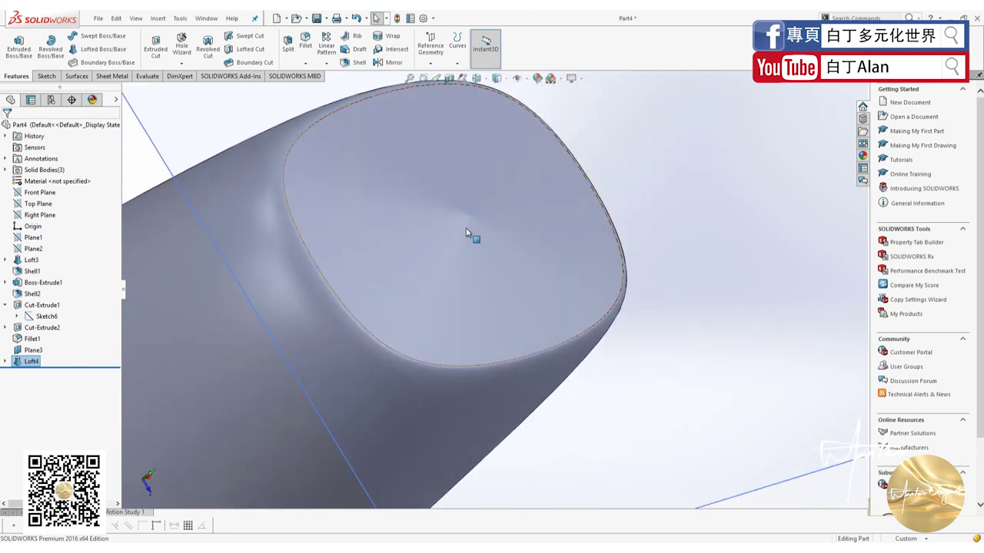
Start a new sketch on Plane2
left_click(34, 248)
scroll(279, 303, "up", 5)
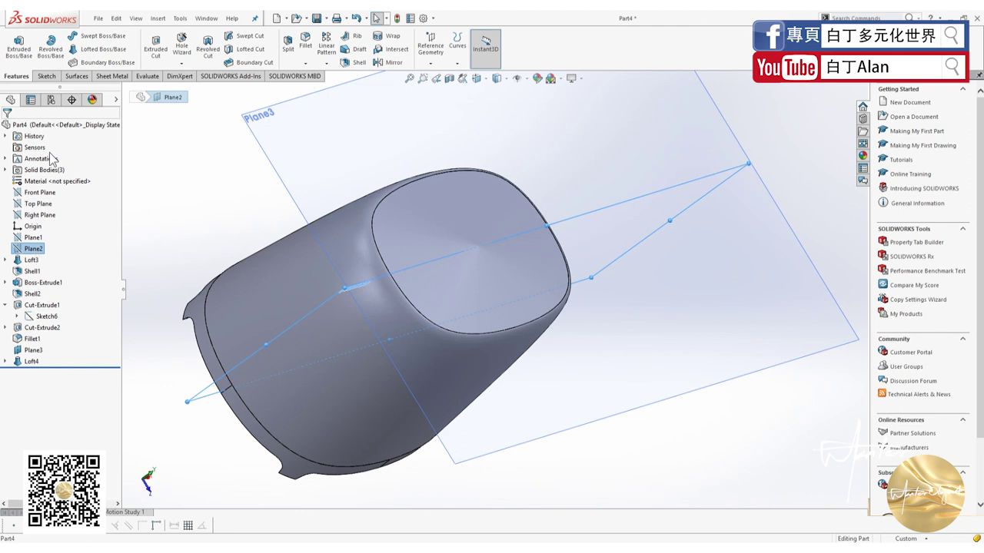
left_click(47, 77)
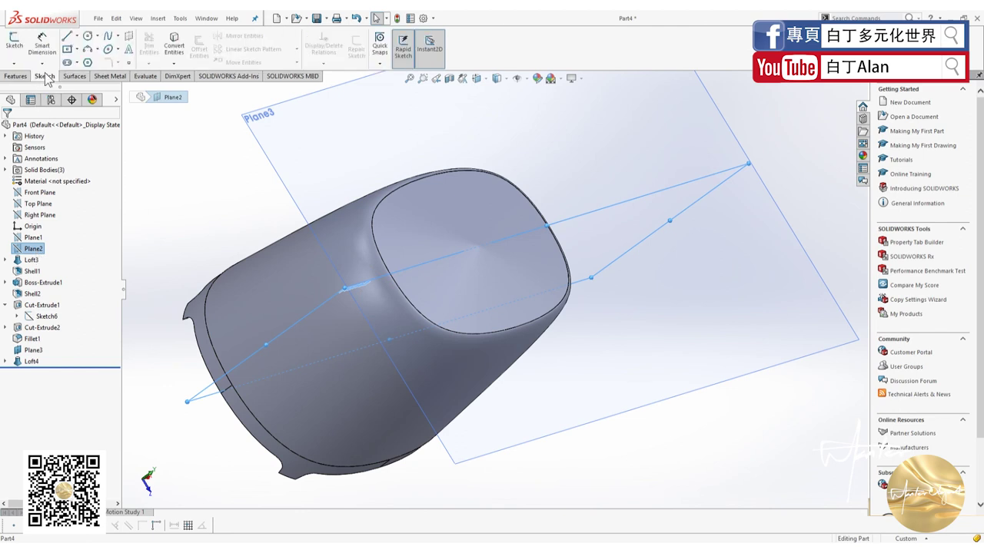
left_click(14, 46)
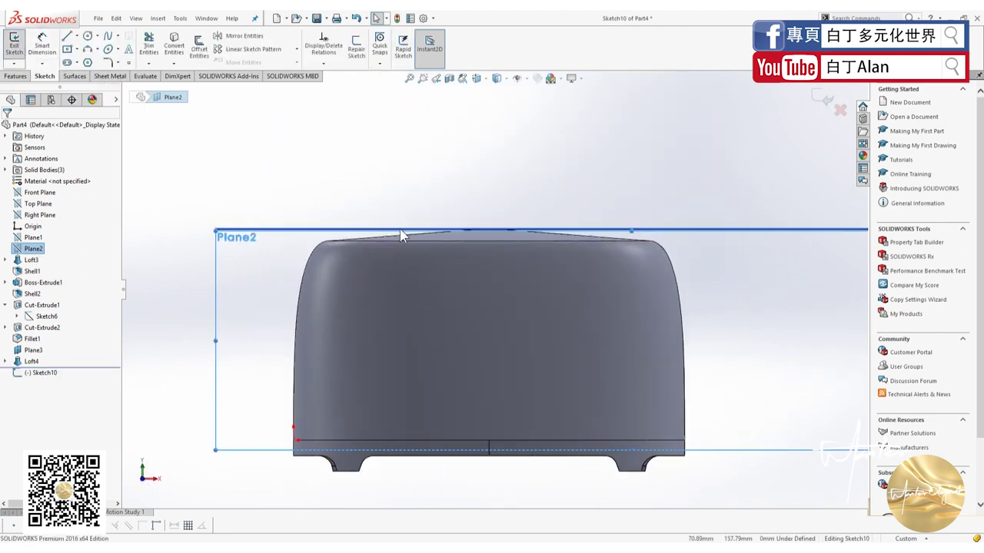
scroll(532, 238, "down", 8)
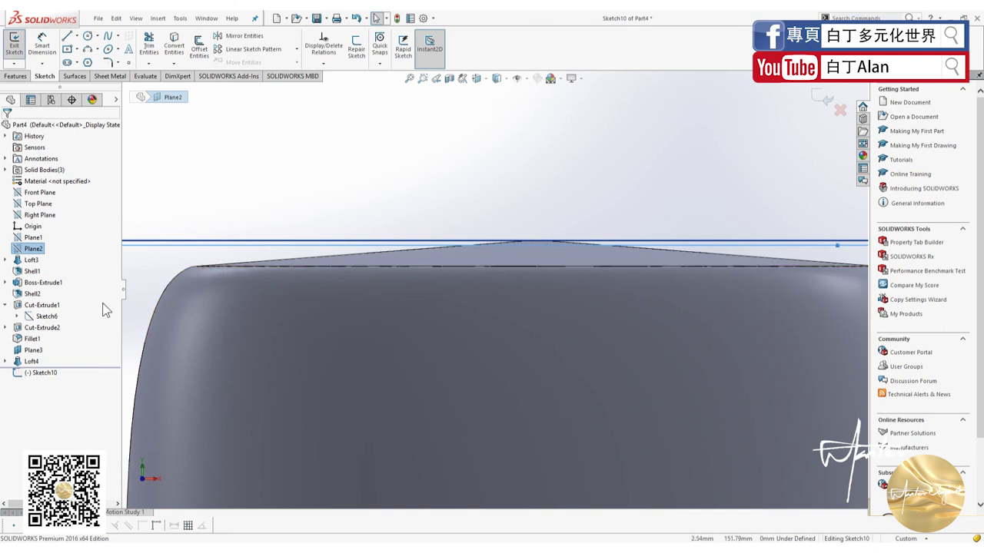
Hide the Loft4 cap feature
left_click(25, 363)
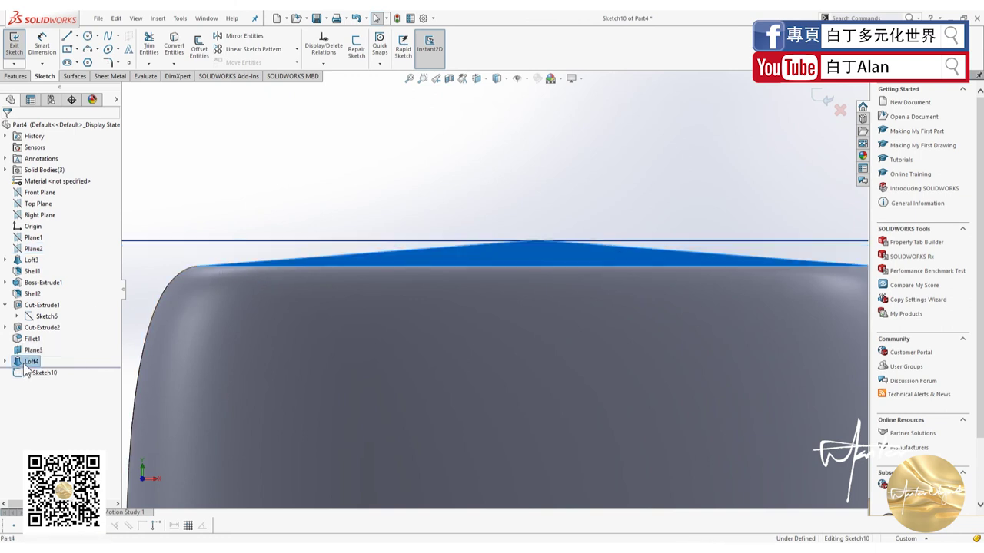
right_click(28, 365)
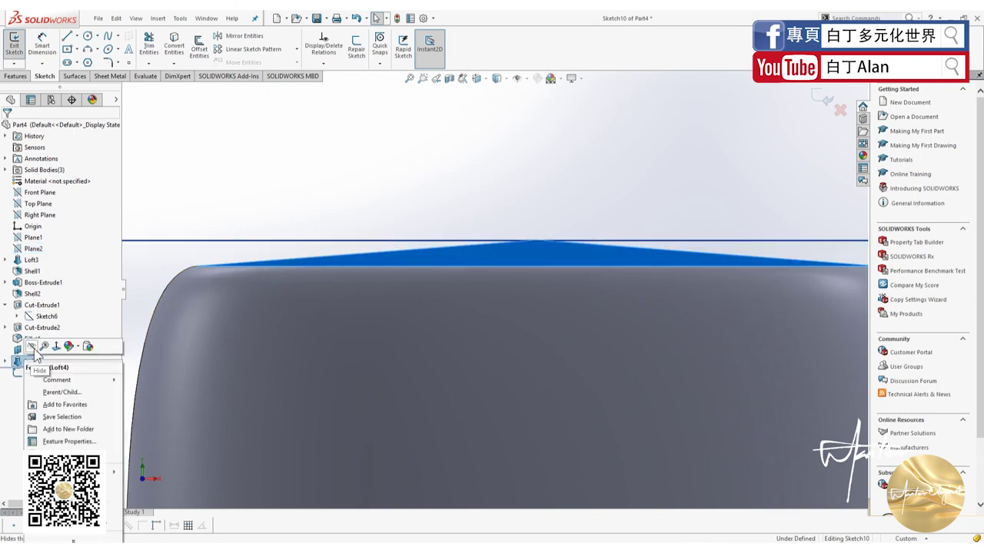
left_click(31, 348)
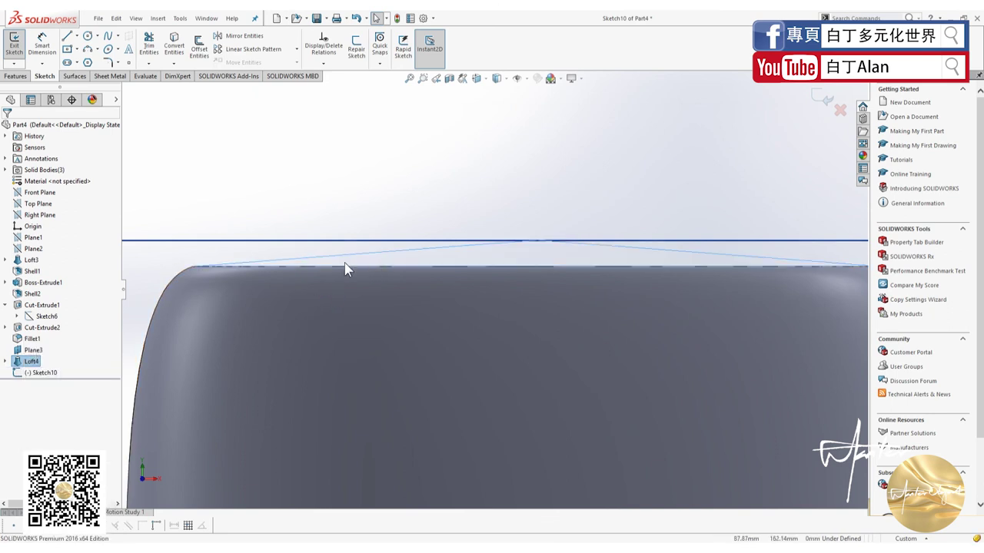
Begin a three-point arc at the rim's left corner, then cancel it and discard the sketch
left_click(87, 48)
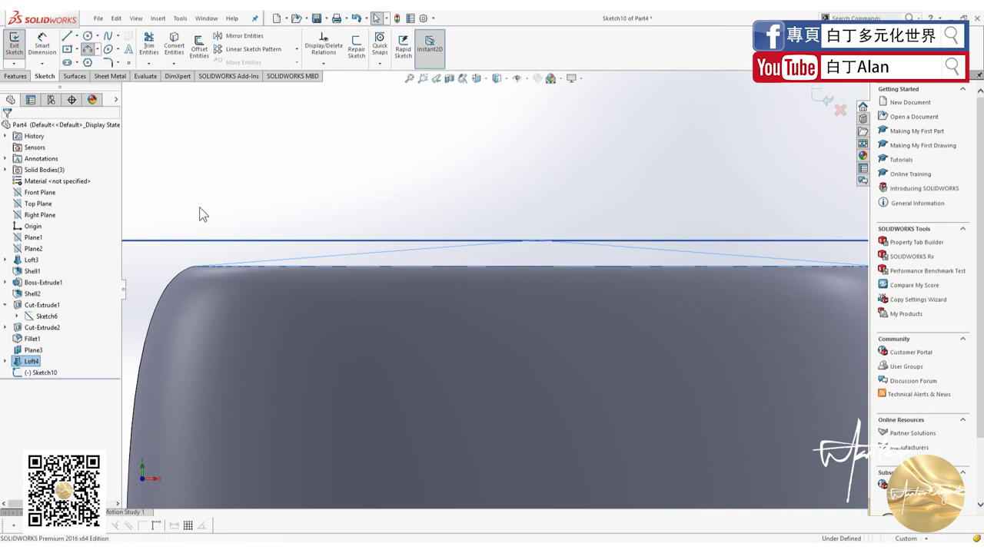
left_click(197, 268)
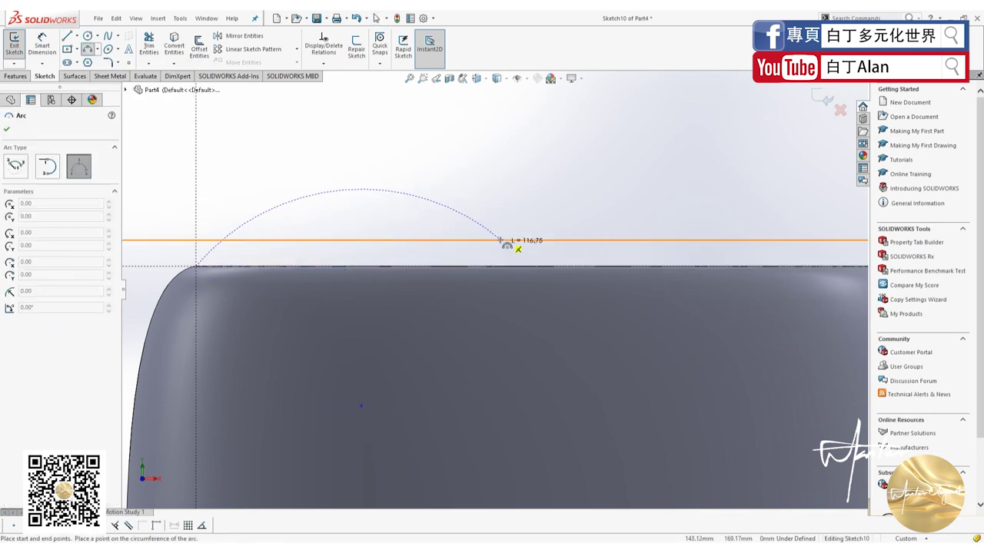
key("Escape")
left_click(839, 110)
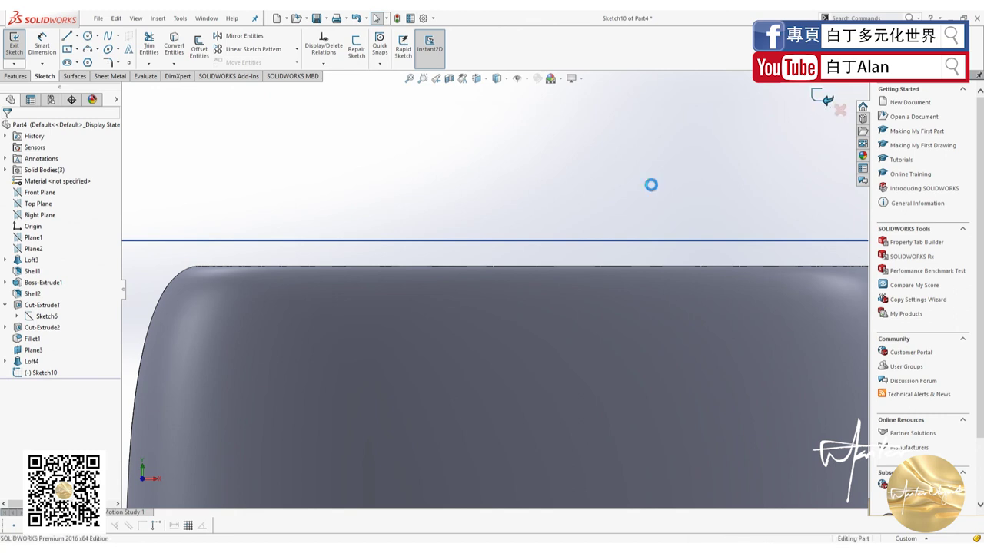
Delete the Loft4 cap and hide Plane3
right_click(33, 370)
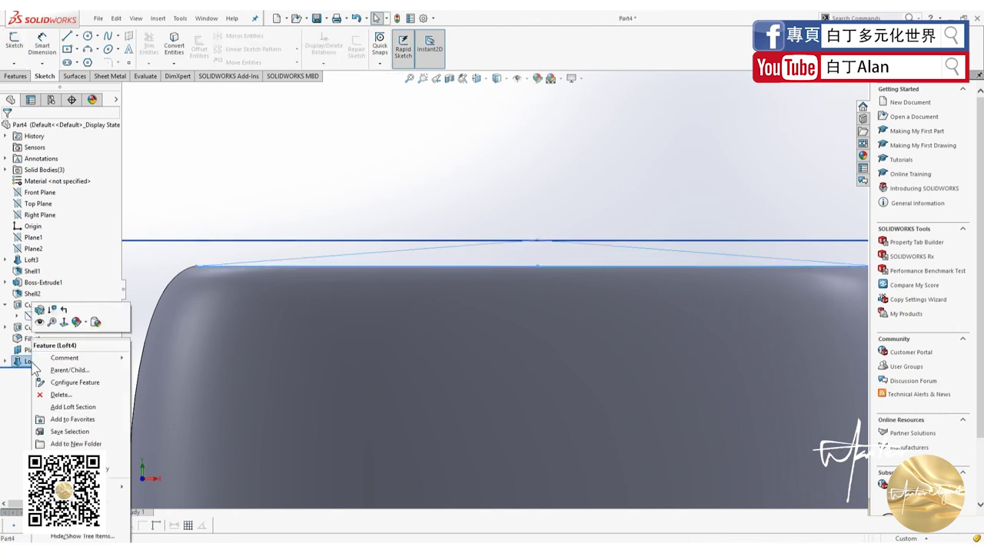
left_click(61, 394)
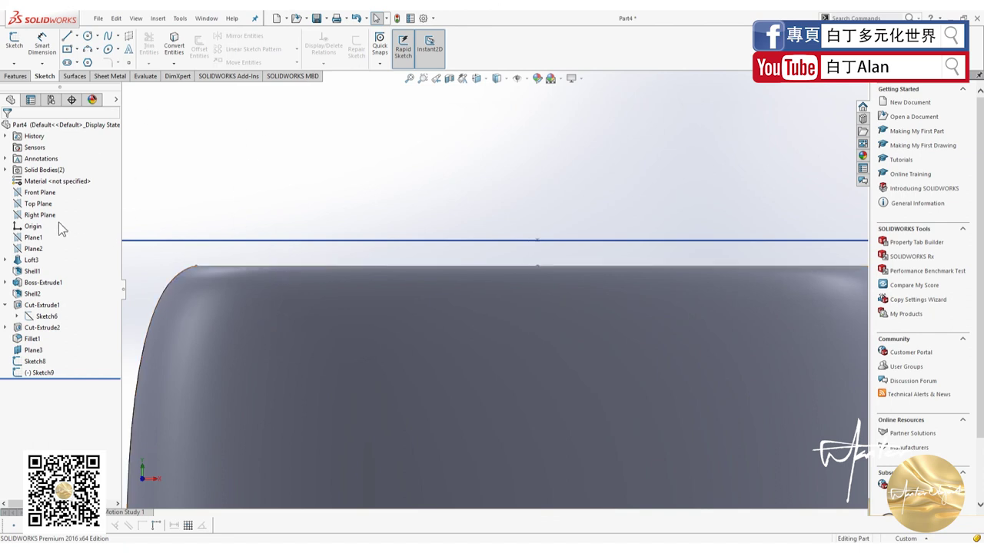
right_click(31, 352)
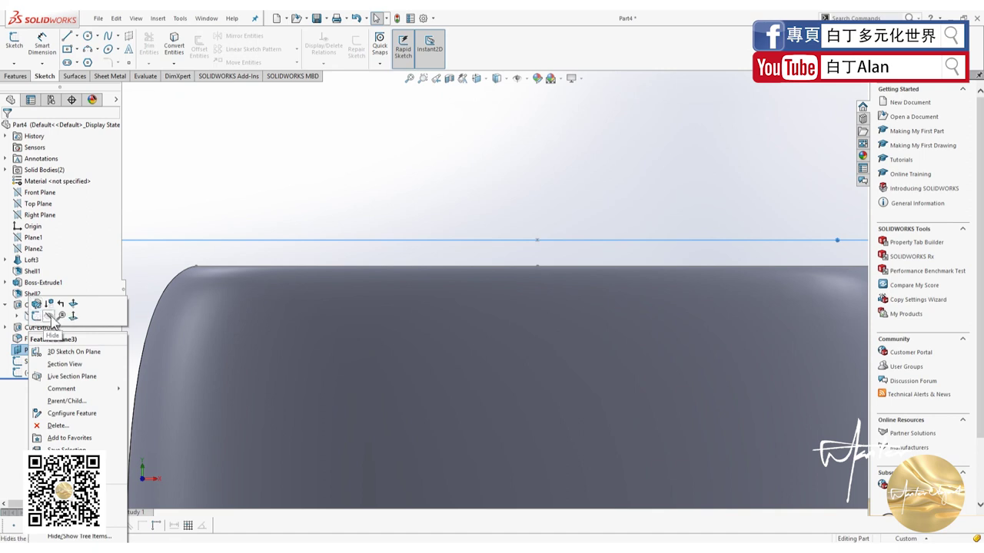
left_click(50, 310)
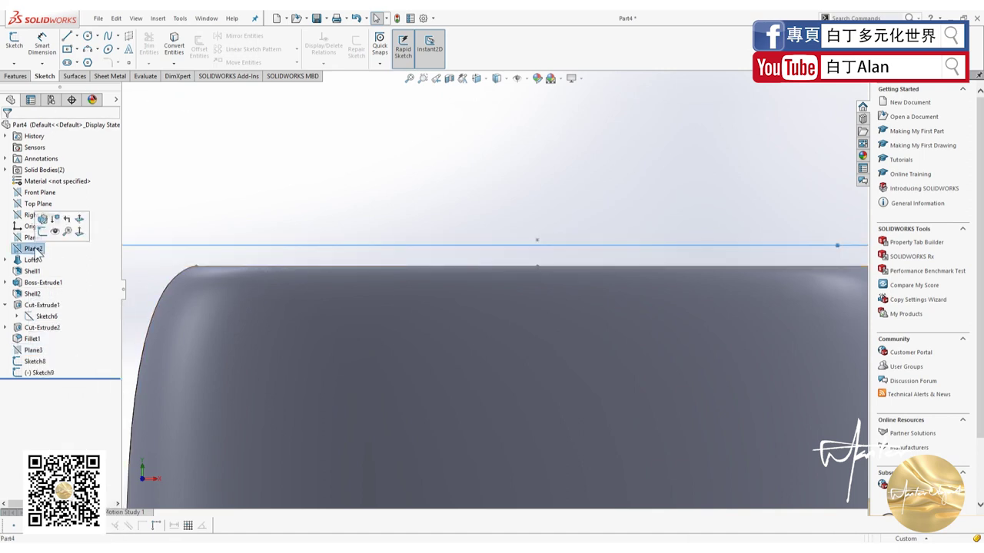
Start a new sketch on Plane2, viewed at a tilt toward the open top
left_click(34, 248)
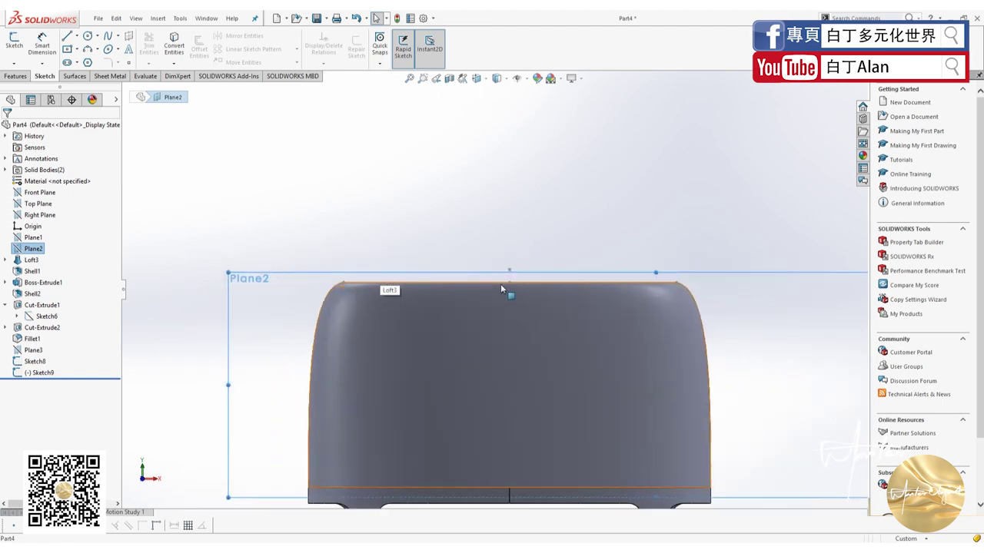
middle_click_drag(500, 284, 427, 333)
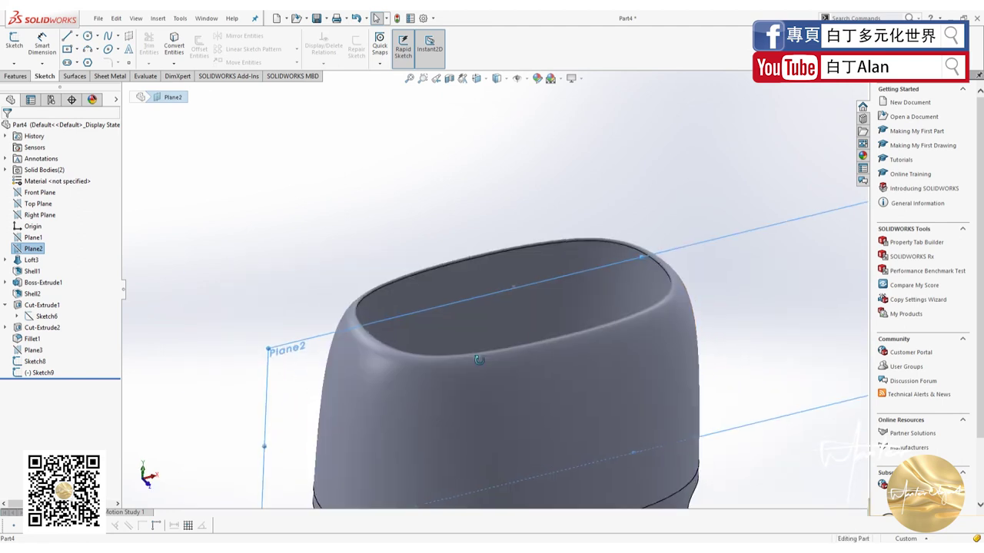
left_click(23, 47)
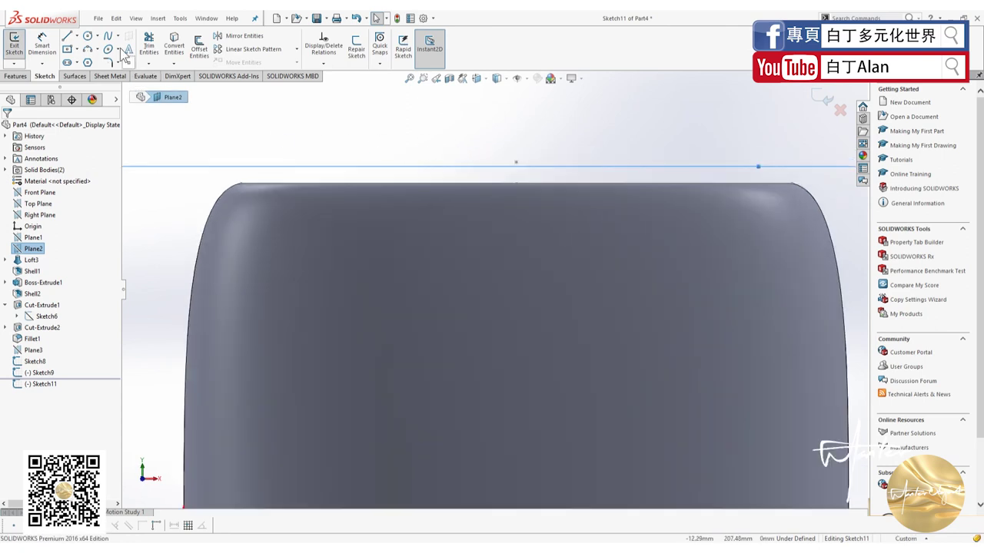
Draw a three-point arc from the rim's top-left corner to an upper endpoint at 157, 170
left_click(87, 48)
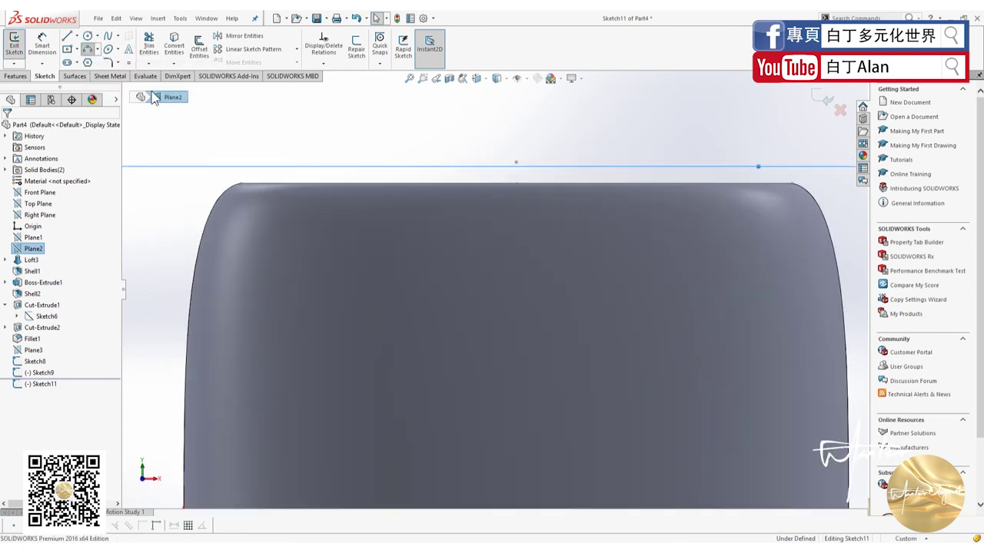
left_click(241, 185)
left_click(516, 163)
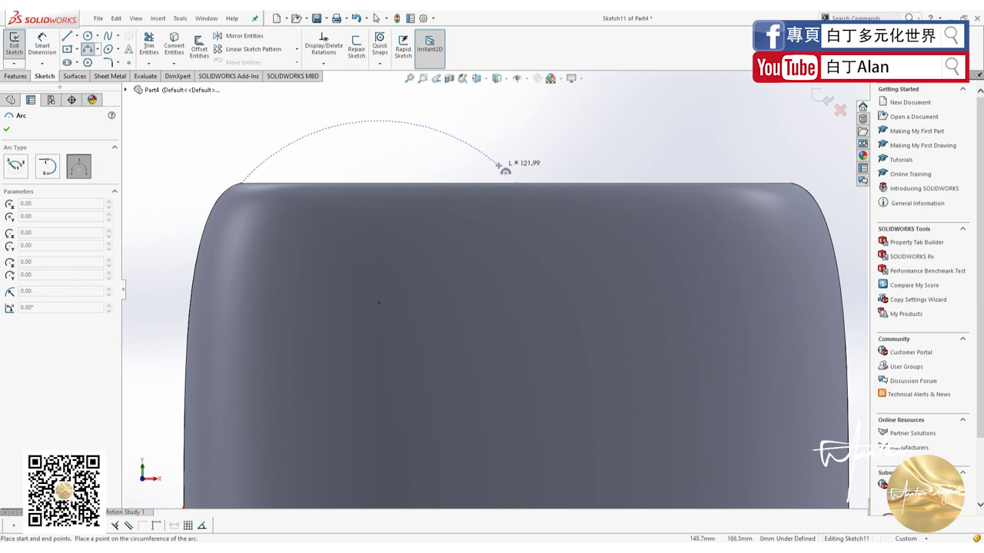
left_click(381, 167)
key("Escape")
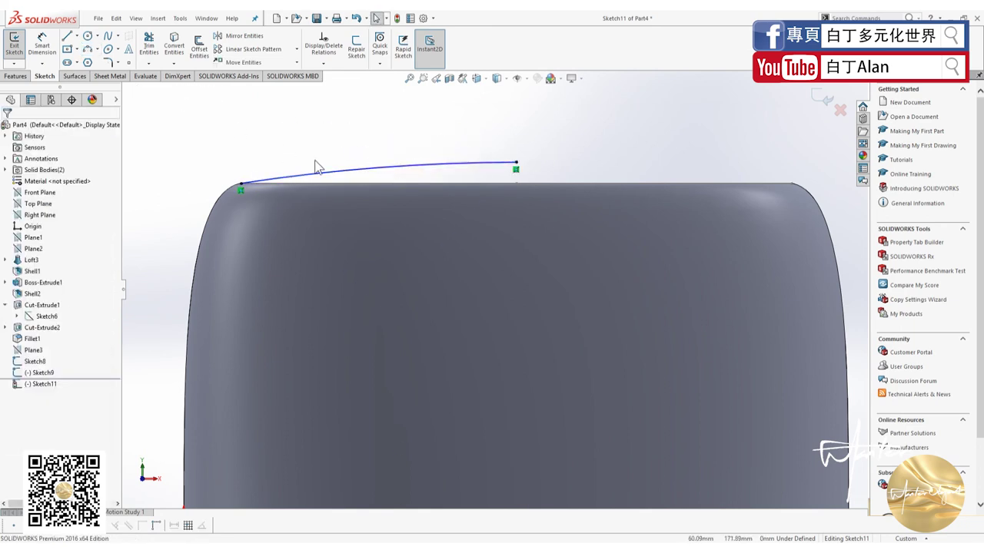
left_click(516, 164)
scroll(520, 168, "down", 3)
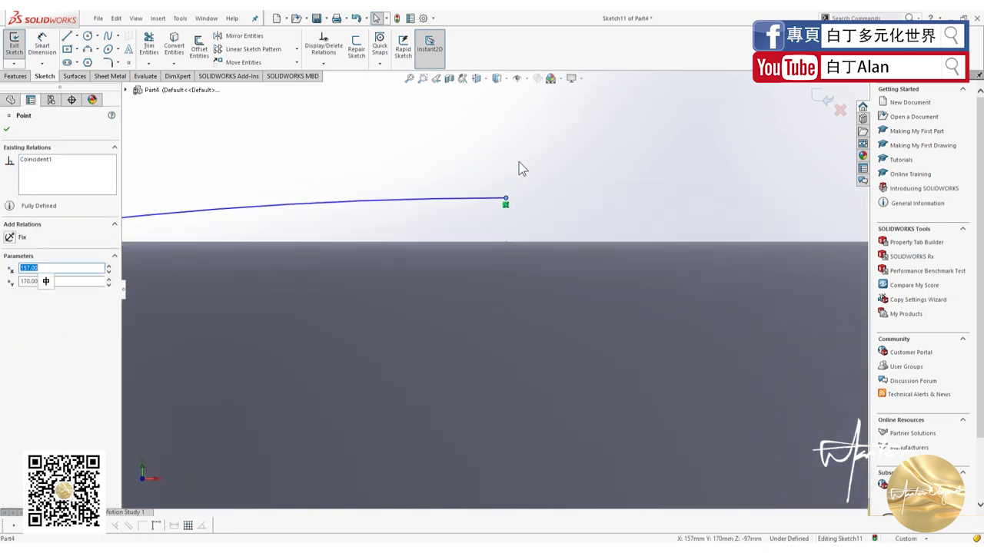
left_click(501, 199)
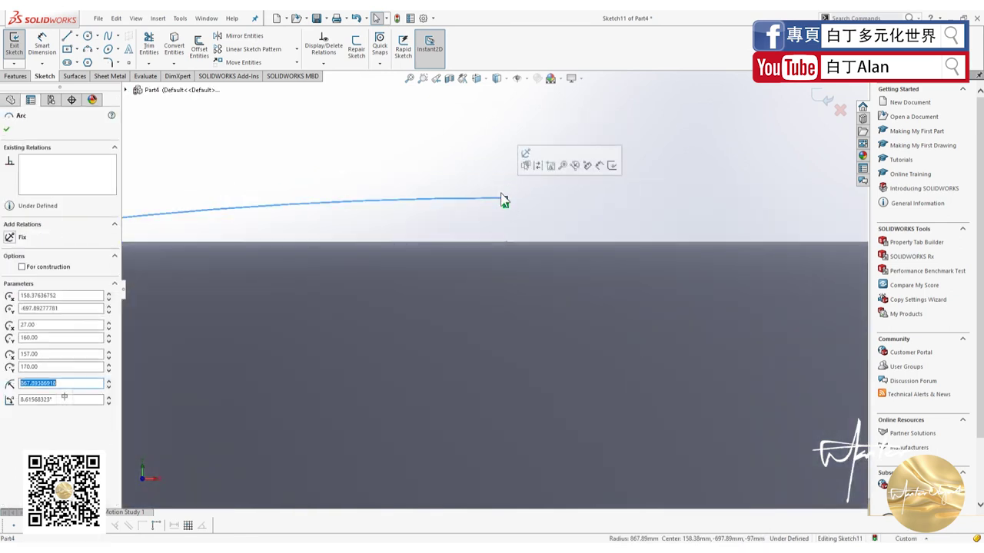
left_click(506, 202)
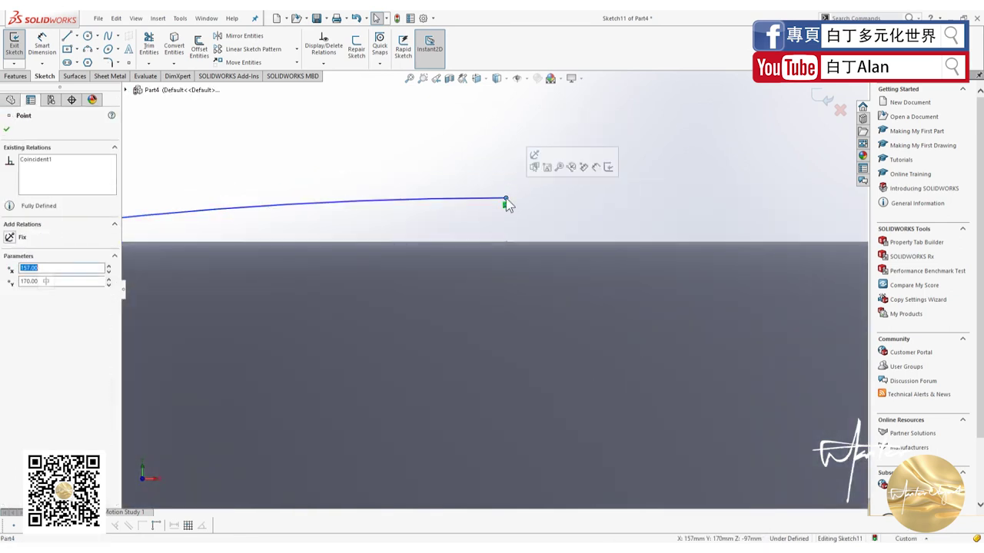
Draw a horizontal centerline leftward from the arc's upper endpoint
left_click(75, 36)
left_click(93, 56)
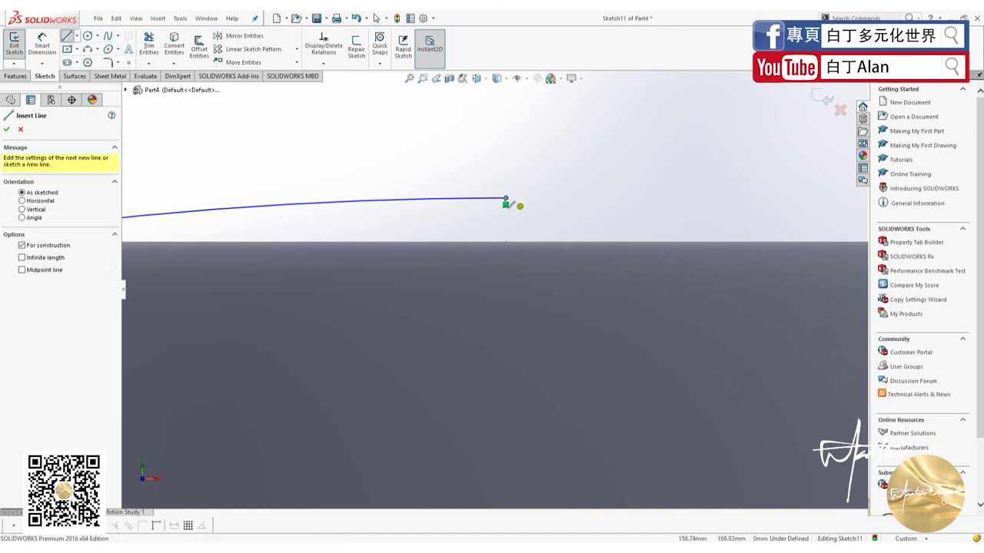
left_click(505, 200)
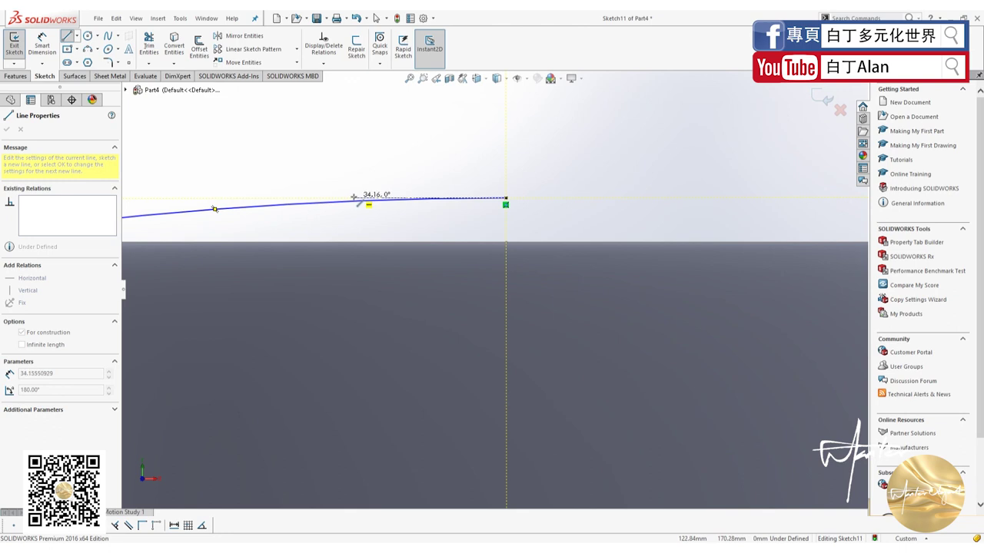
left_click(354, 198)
key("Escape")
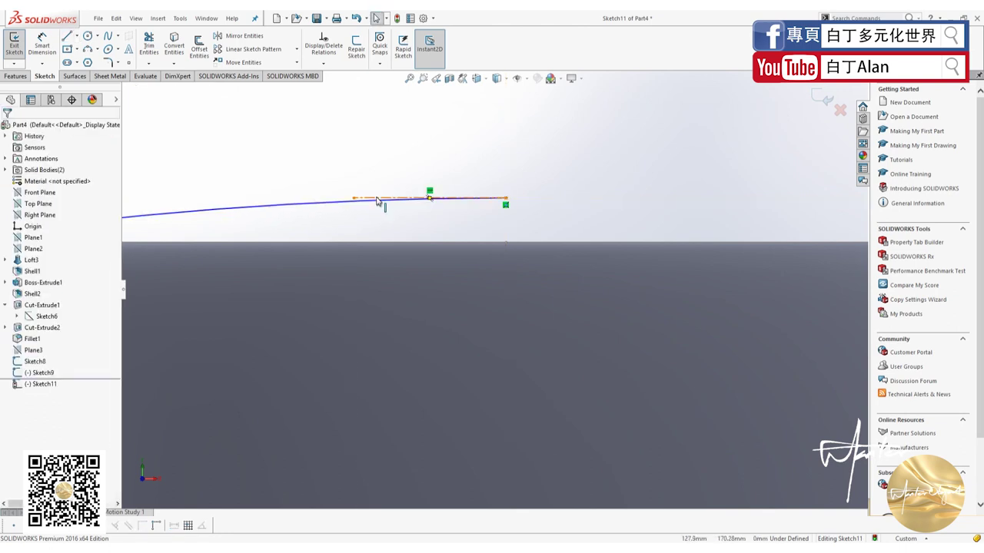
Make the arc tangent to the centerline
left_click(361, 202)
left_click(363, 204, "ctrl")
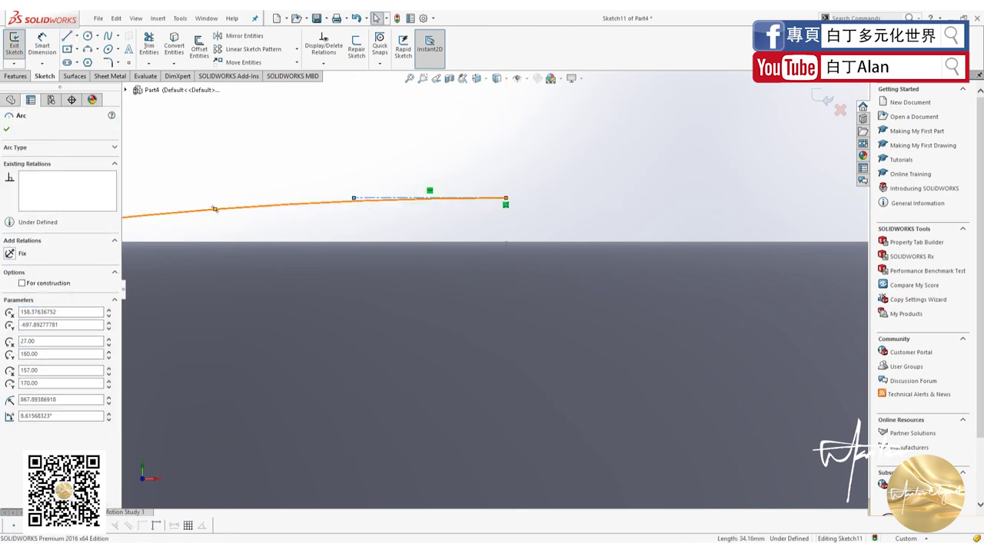
left_click(11, 294)
left_click(535, 207)
scroll(493, 287, "up", 5)
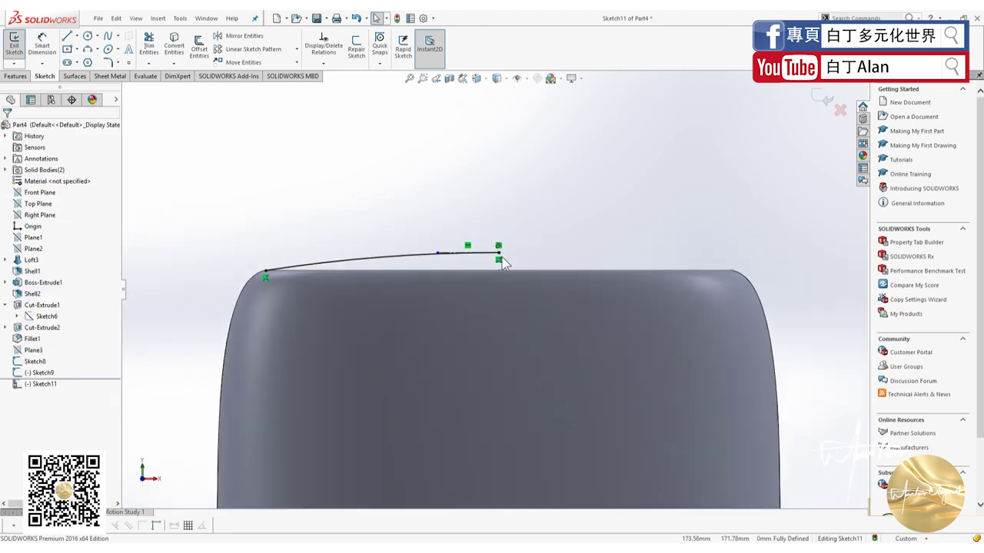
scroll(323, 262, "down", 3)
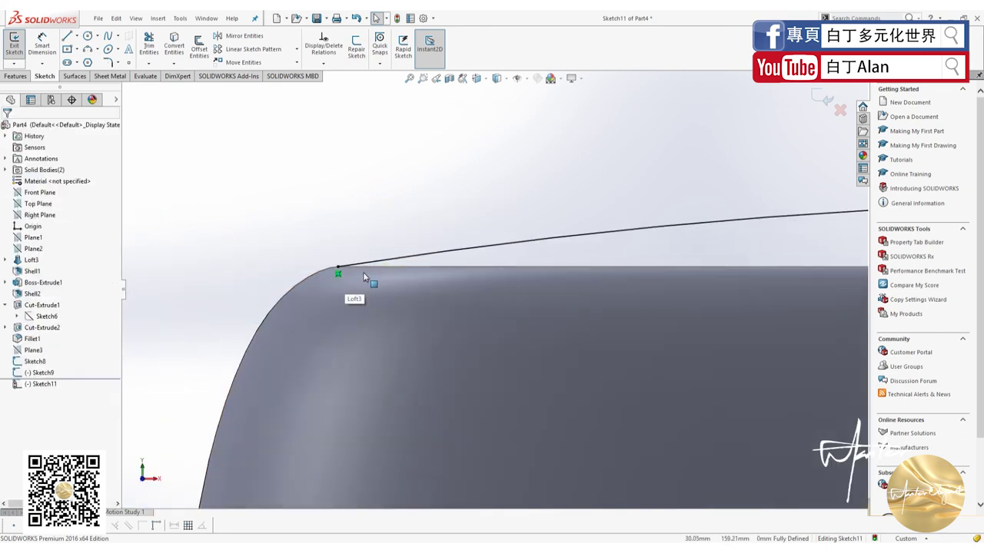
middle_click_drag(369, 269, 374, 305)
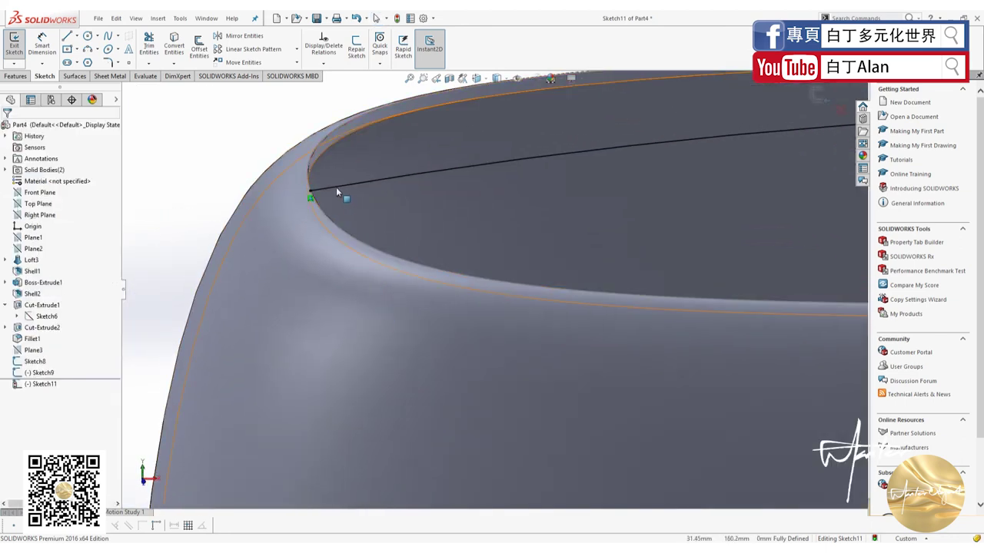
middle_click_drag(336, 187, 410, 239)
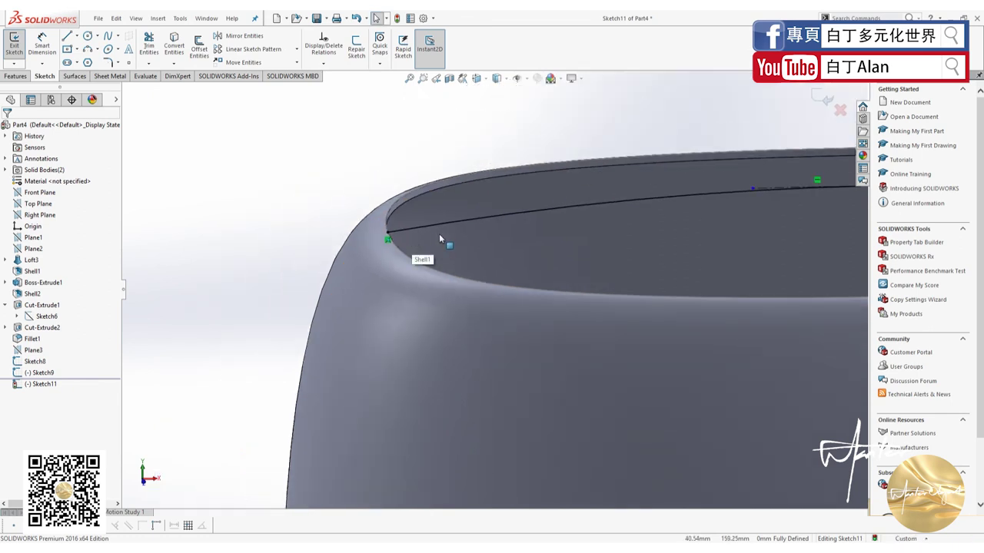
Add a midpoint relation to the 850 mm arc and exit the fully defined sketch
left_click(440, 224)
key("ctrl+8")
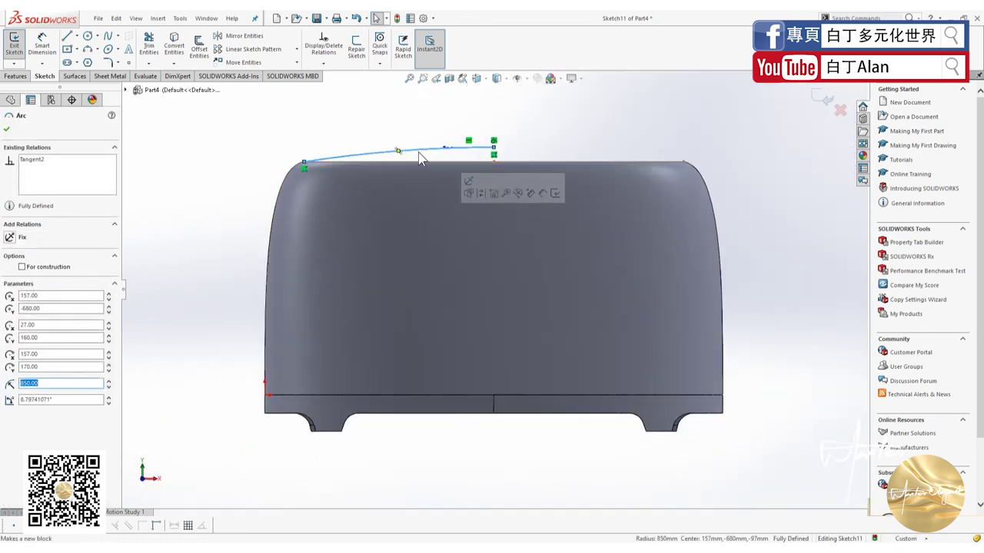
scroll(419, 157, "down", 2)
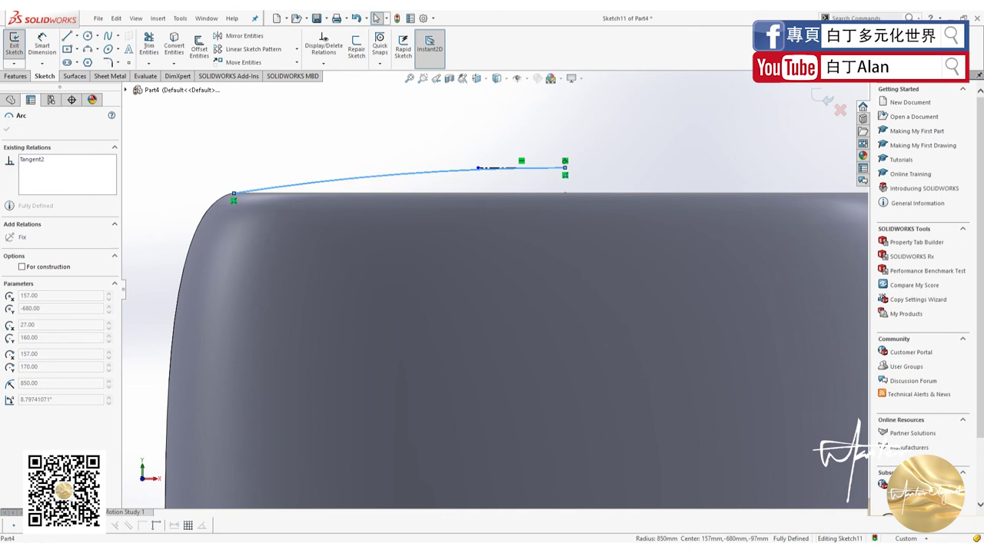
left_click(396, 176)
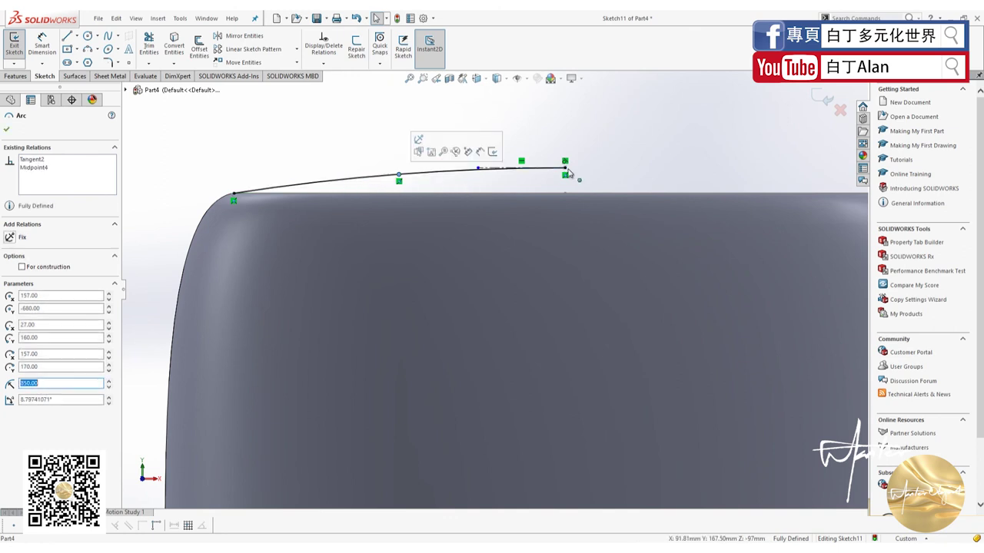
left_click(825, 98)
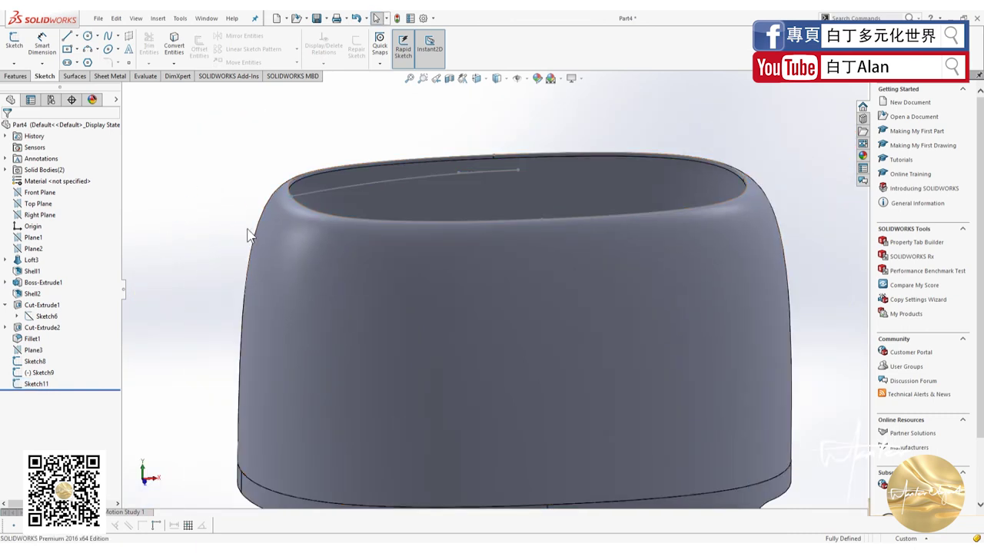
Loft from Point1@Sketch9 to the Sketch8 rim with the Sketch11 arc as guide curve, creating Loft5
left_click(75, 76)
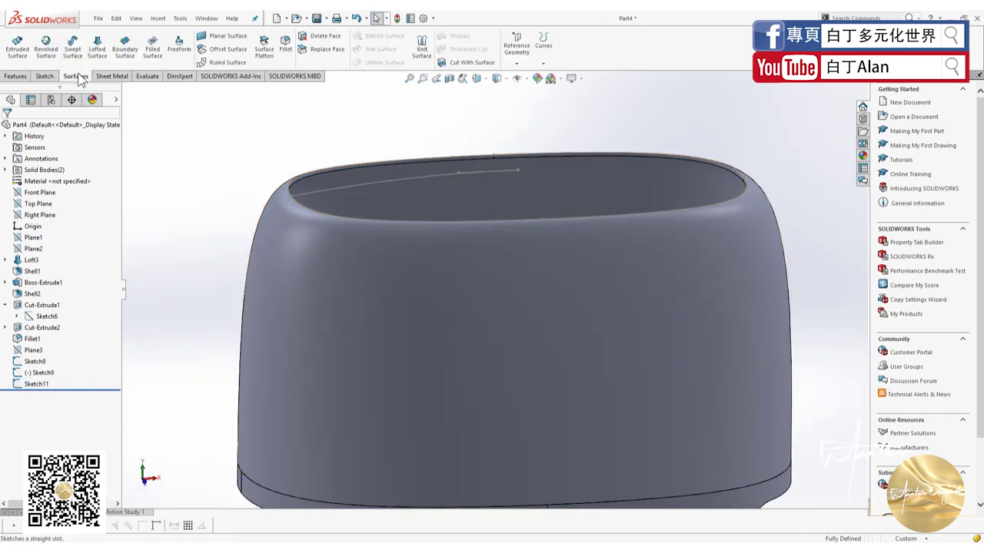
left_click(45, 76)
left_click(15, 76)
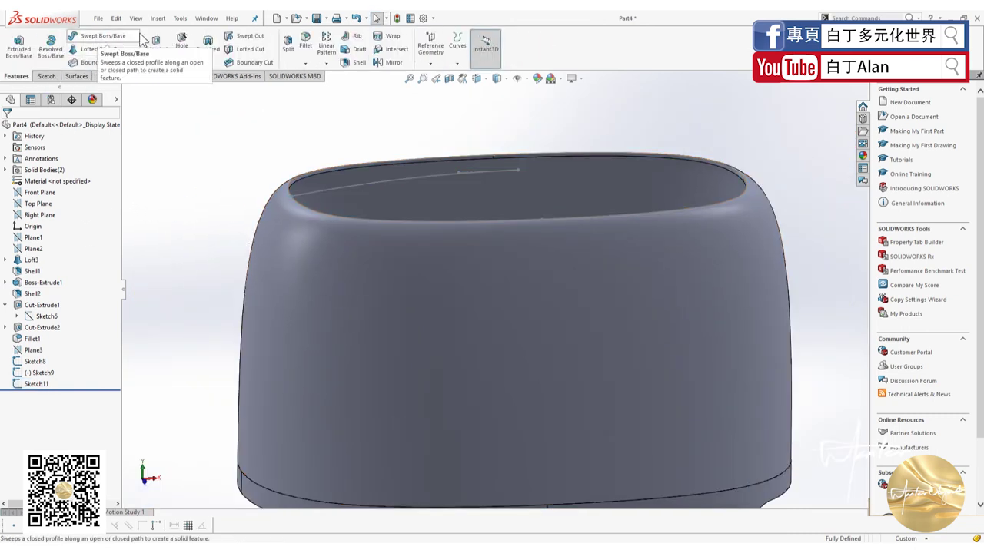
left_click(86, 52)
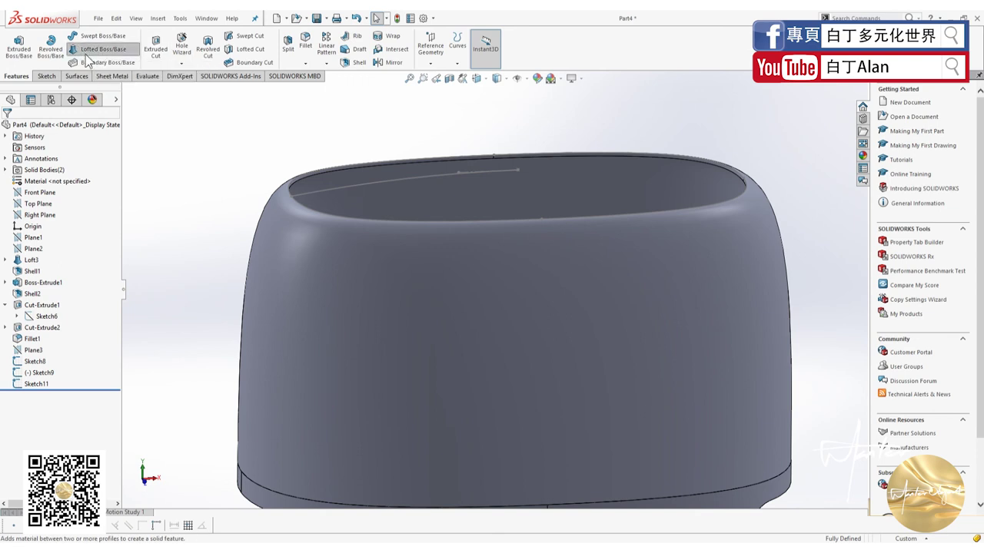
left_click(517, 171)
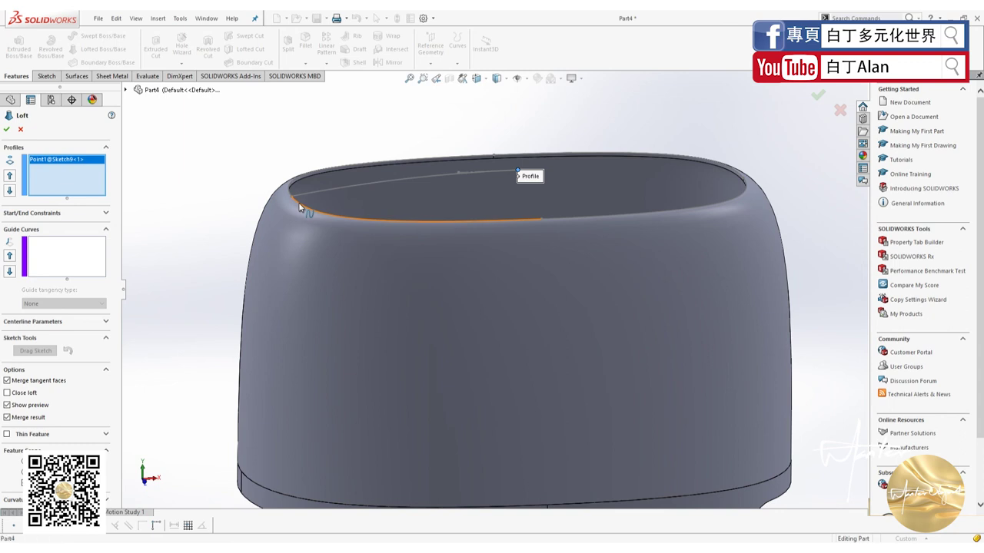
left_click(299, 207)
left_click(65, 248)
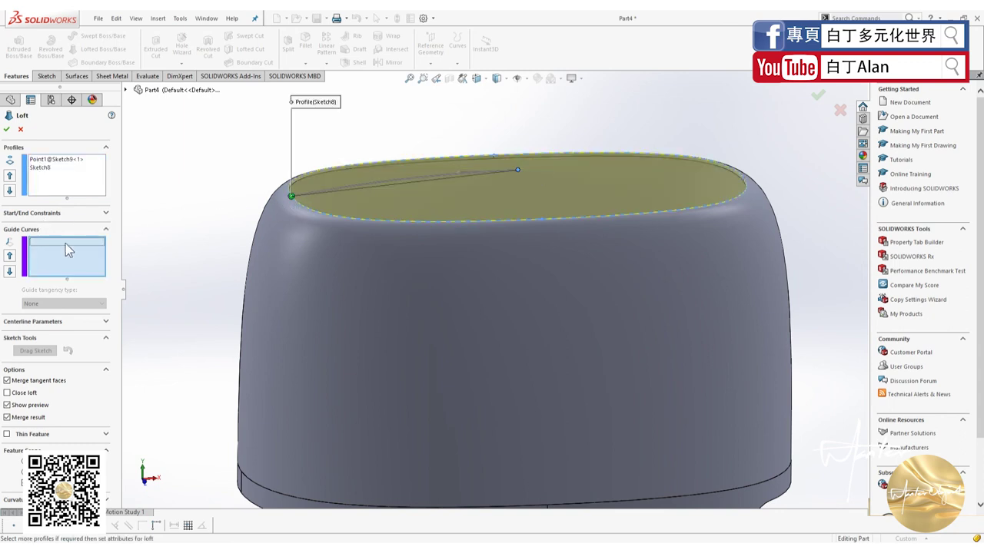
left_click(353, 186)
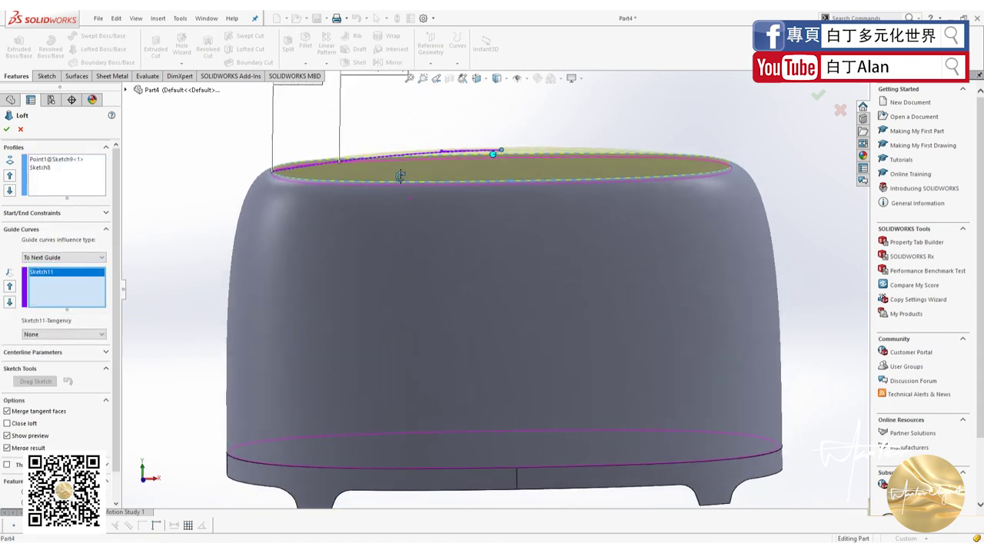
middle_click_drag(400, 176, 400, 158)
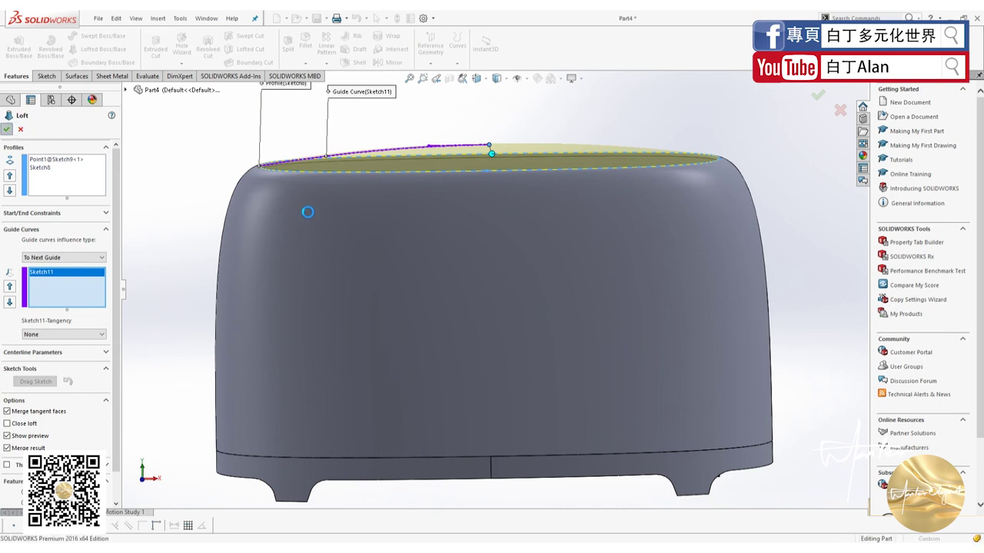
key("Return")
mouse_move(476, 266)
middle_mouse_down()
mouse_move(543, 316)
mouse_move(531, 284)
mouse_move(446, 226)
middle_mouse_up()
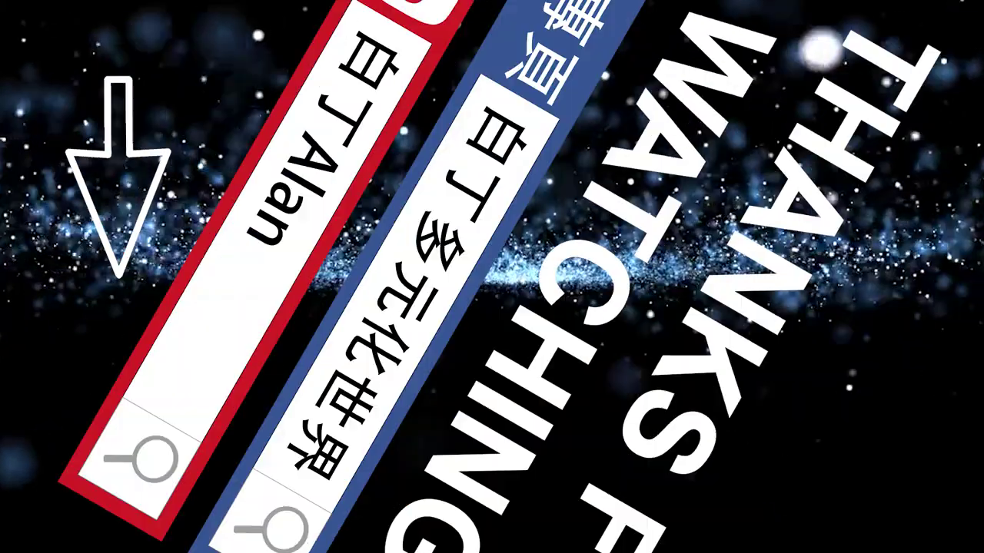